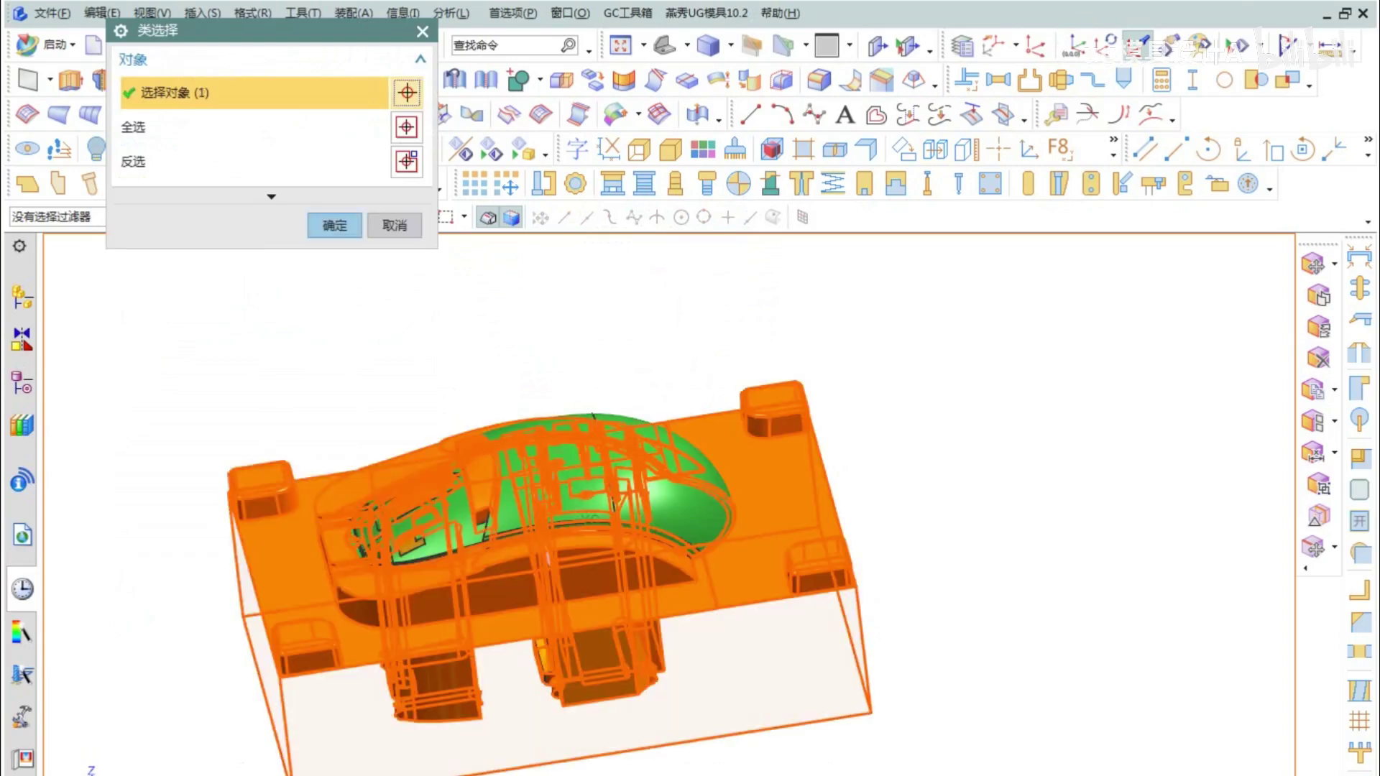
- Move the selected core insert body to layer 20 and check the layer assignments in the layer settings
middle_click(647, 488)
type("20")
key("Return")
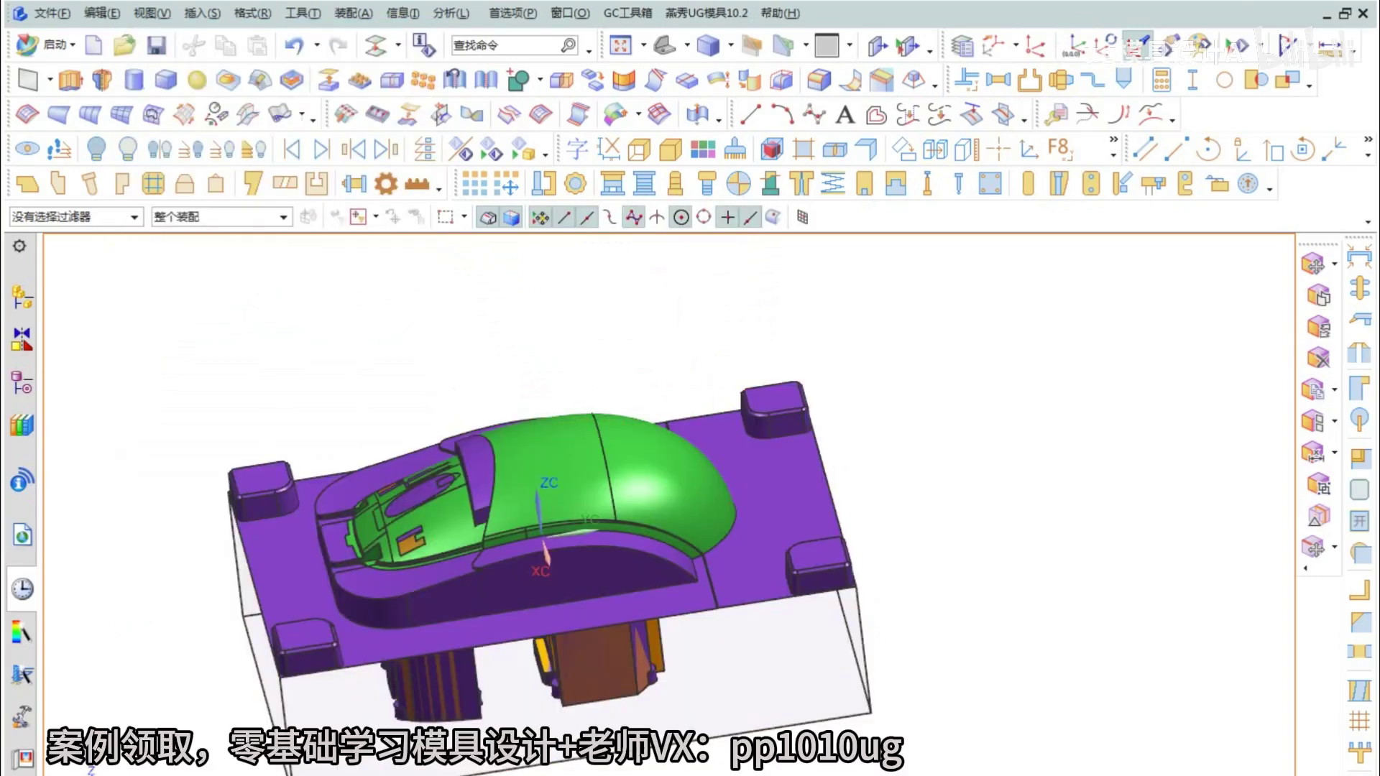
key("ctrl+l")
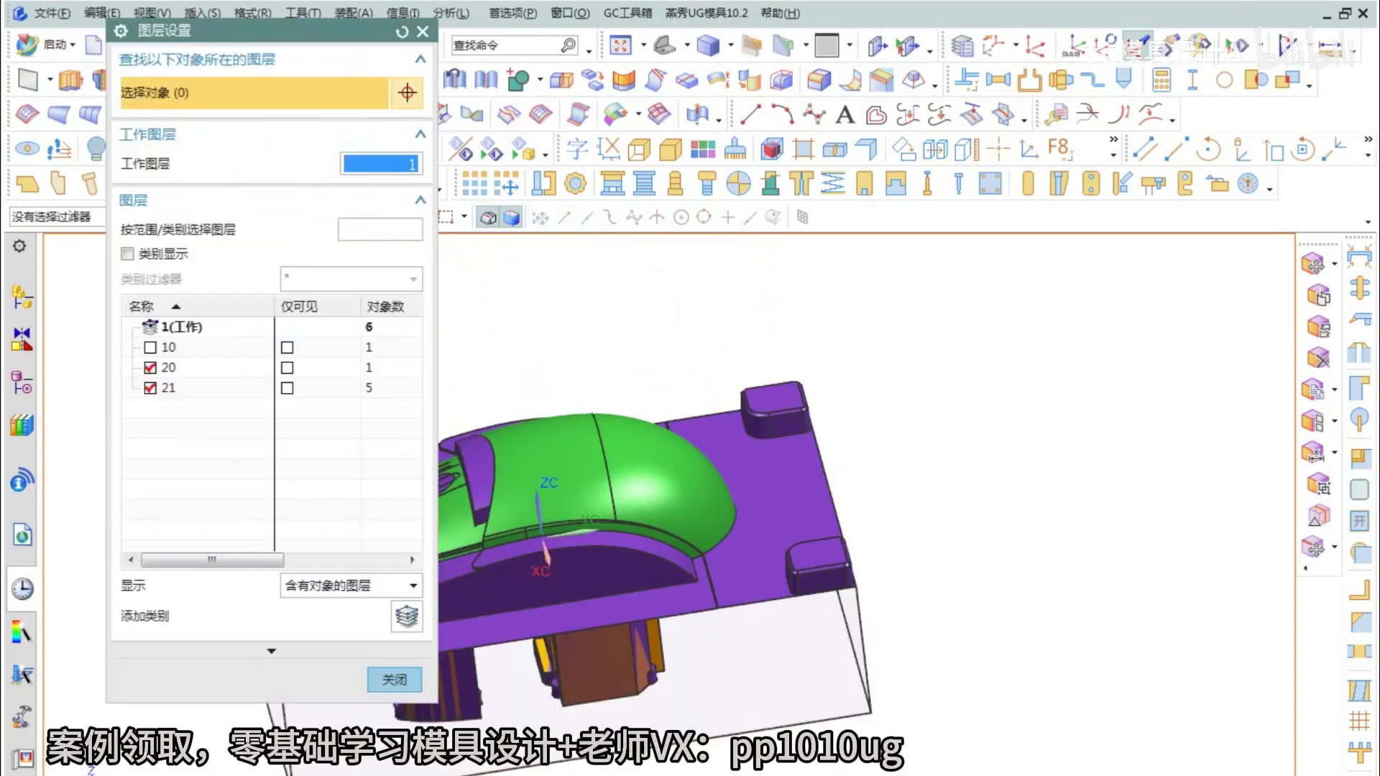
middle_click(622, 456)
- Measure the overall width of the insert block between its two long sides
scroll(622, 456, "down", 3)
middle_click_drag(622, 456, 640, 518)
key("F8")
scroll(640, 518, "up", 2)
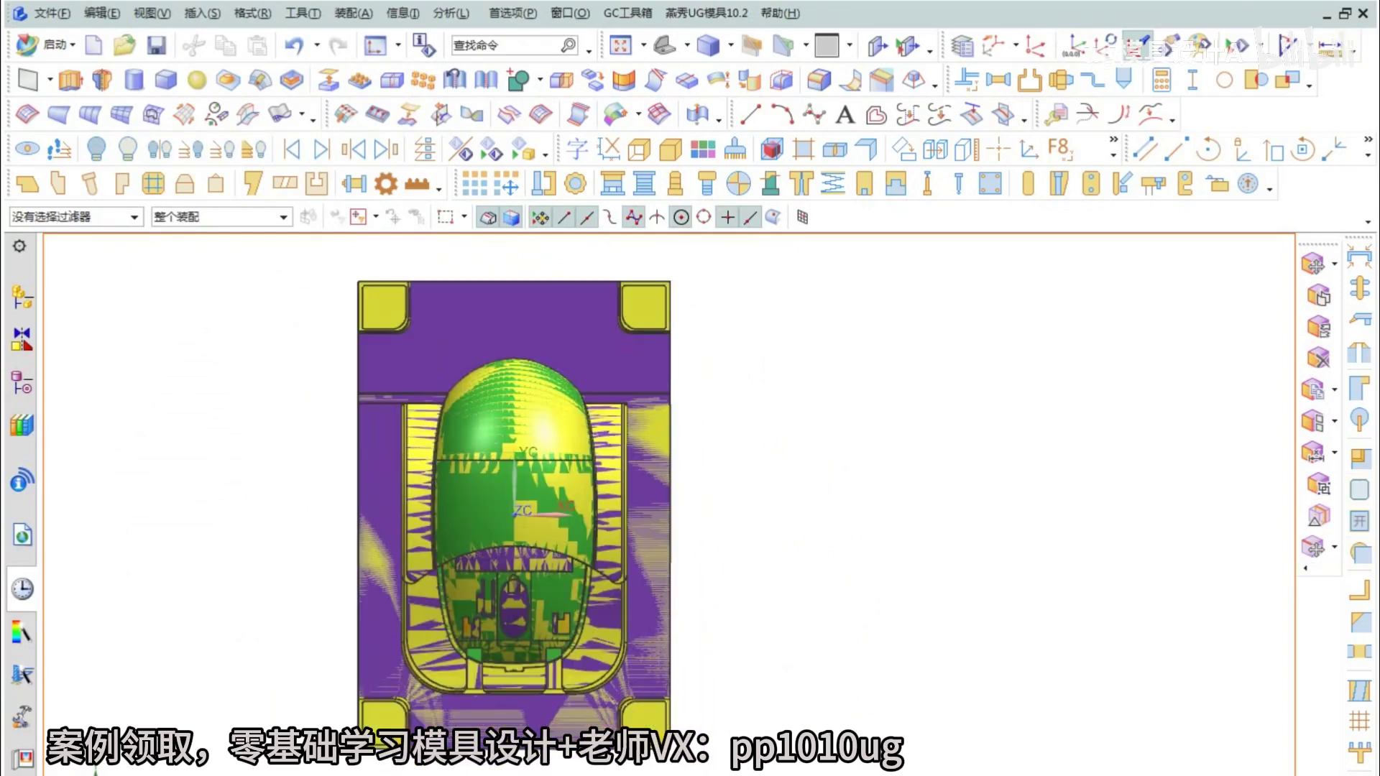
left_click(1330, 45)
scroll(882, 429, "down", 1)
middle_click_drag(708, 429, 887, 428, "shift")
middle_click_drag(887, 429, 913, 374)
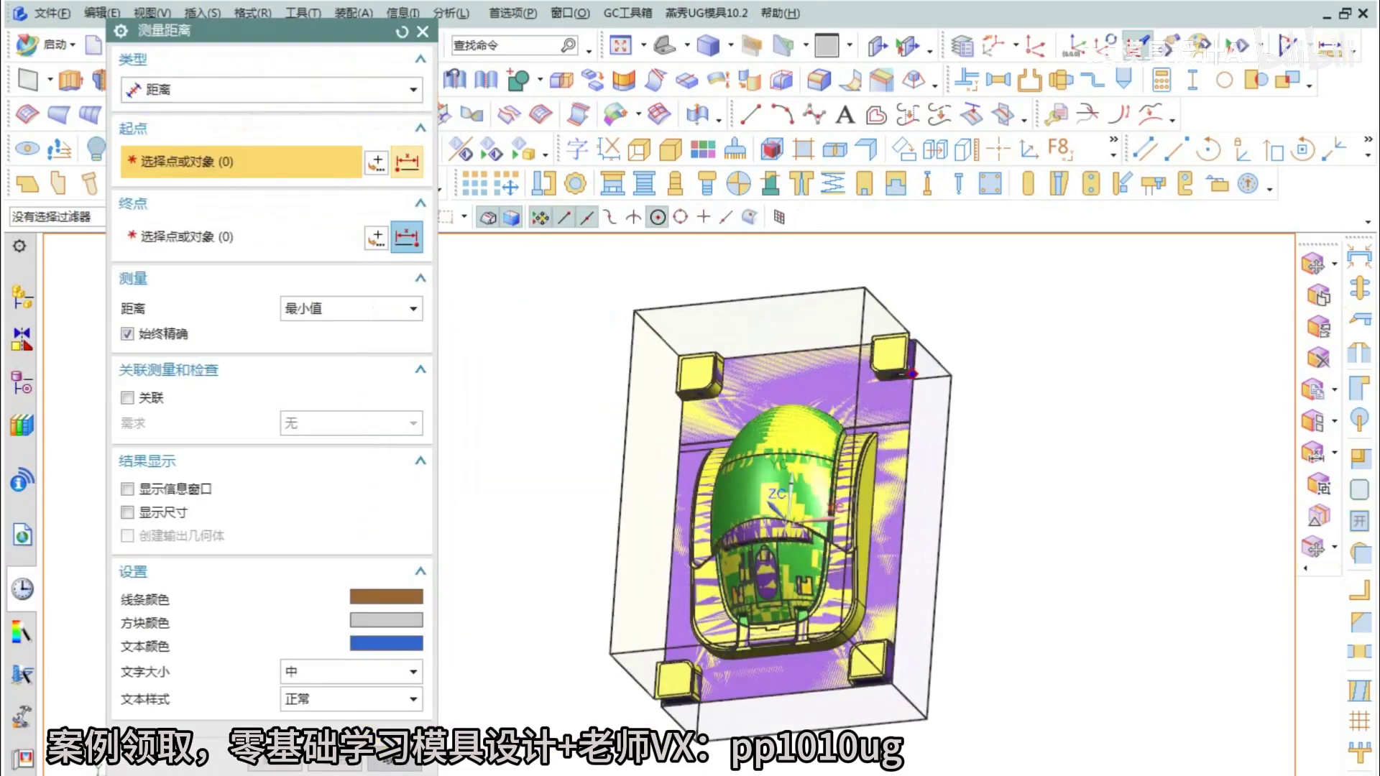
left_click(869, 330)
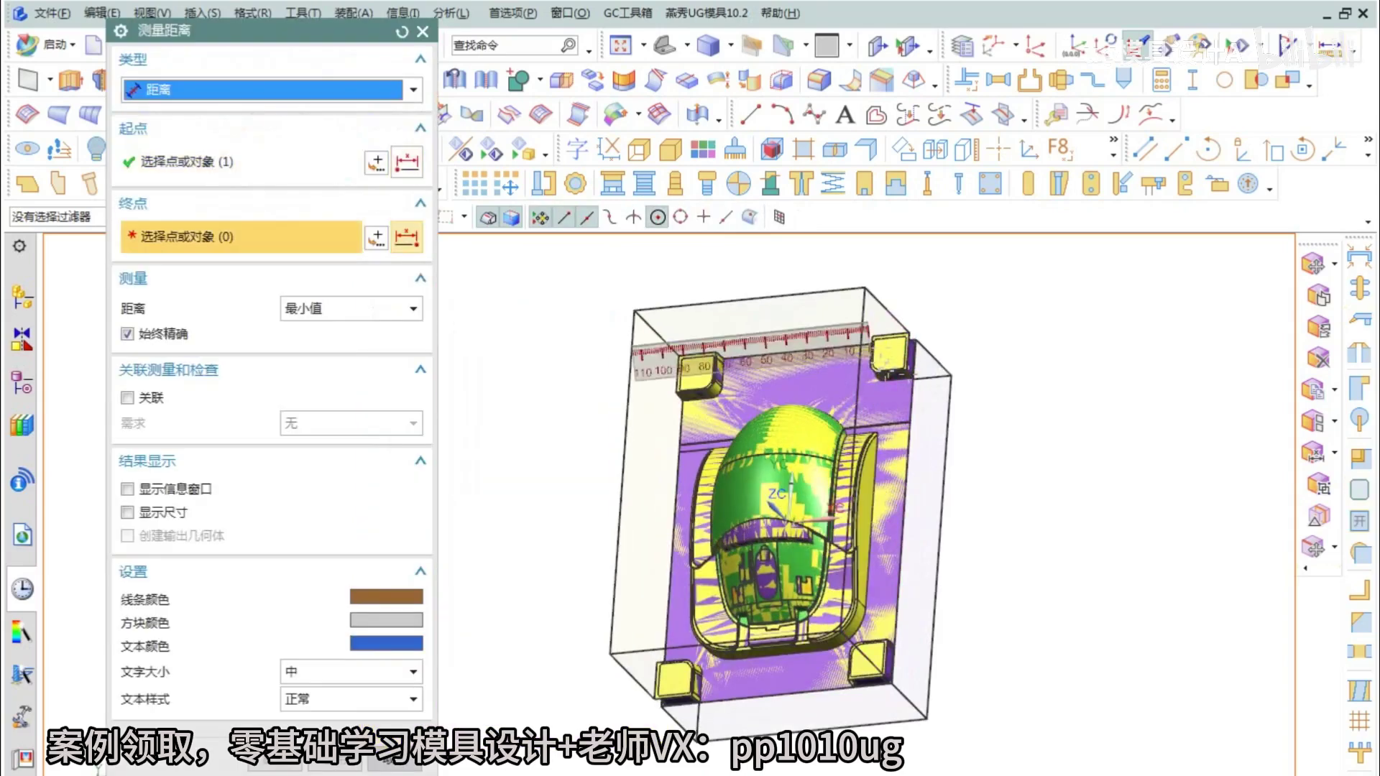
middle_click_drag(632, 346, 701, 364)
scroll(679, 363, "up", 4)
left_click(641, 343)
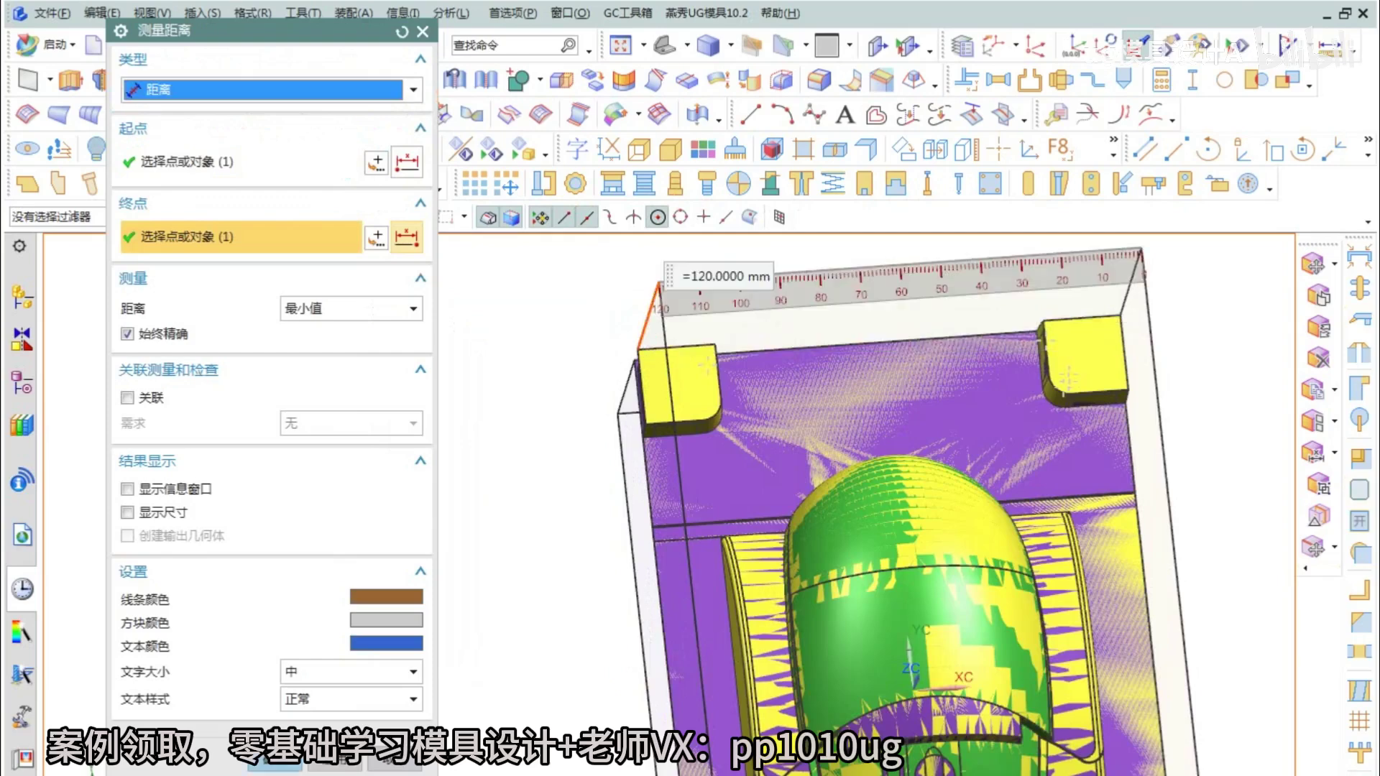
scroll(569, 377, "down", 3)
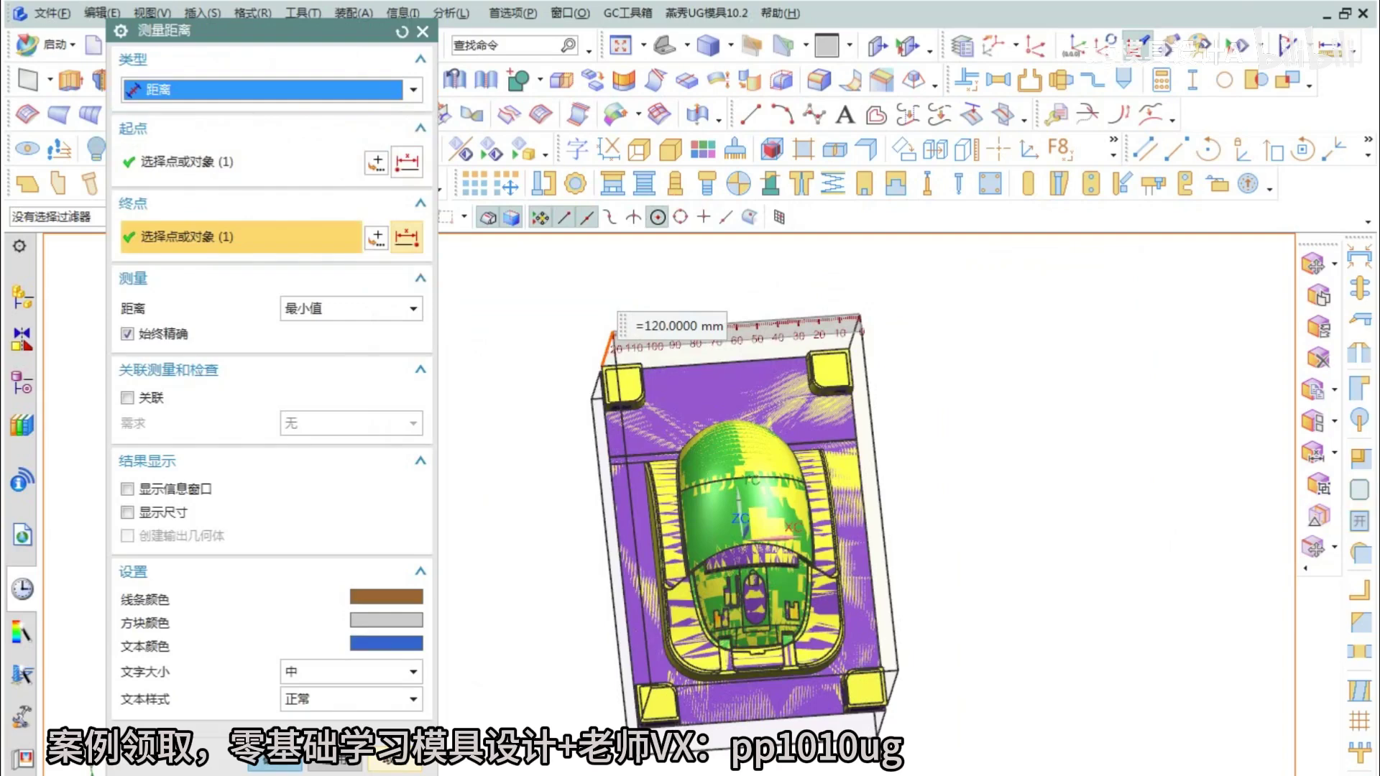
left_click(394, 764)
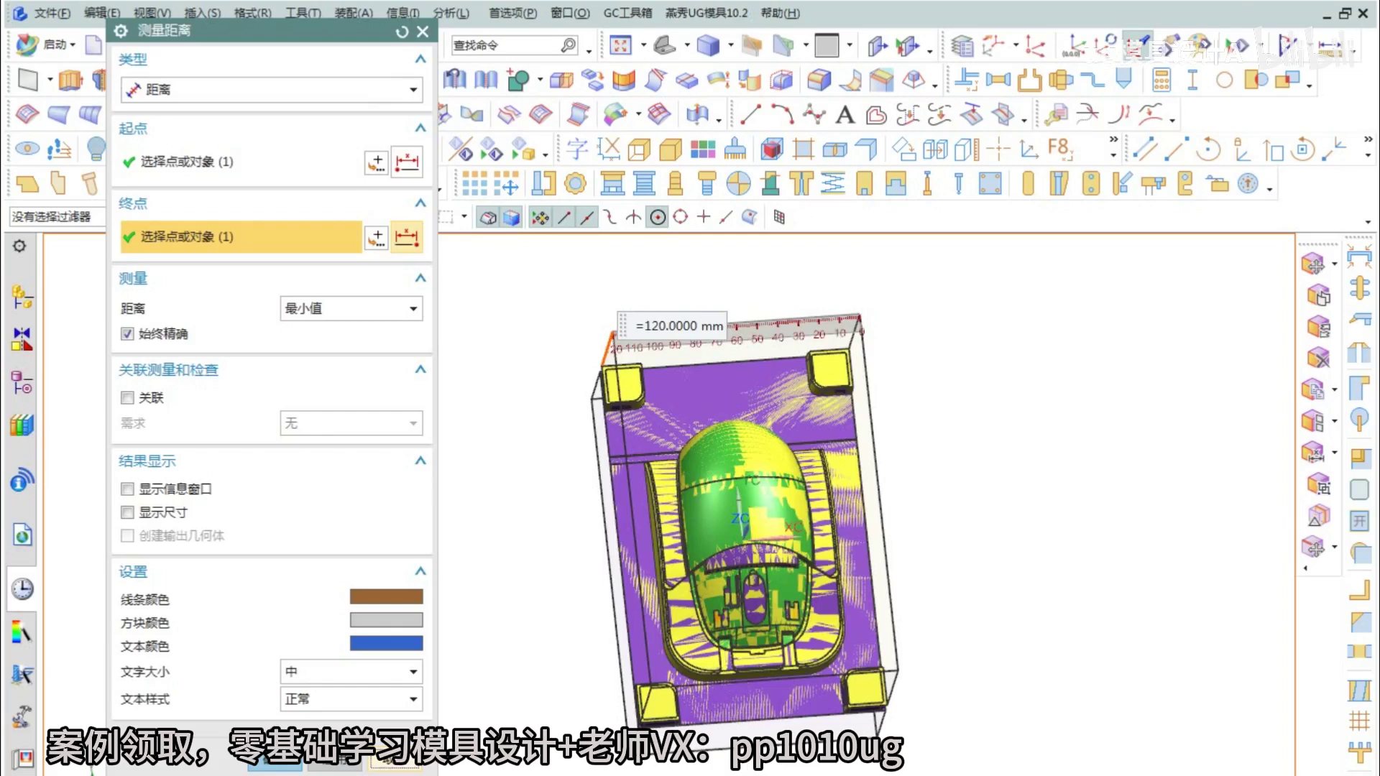
key("F8")
key("F8")
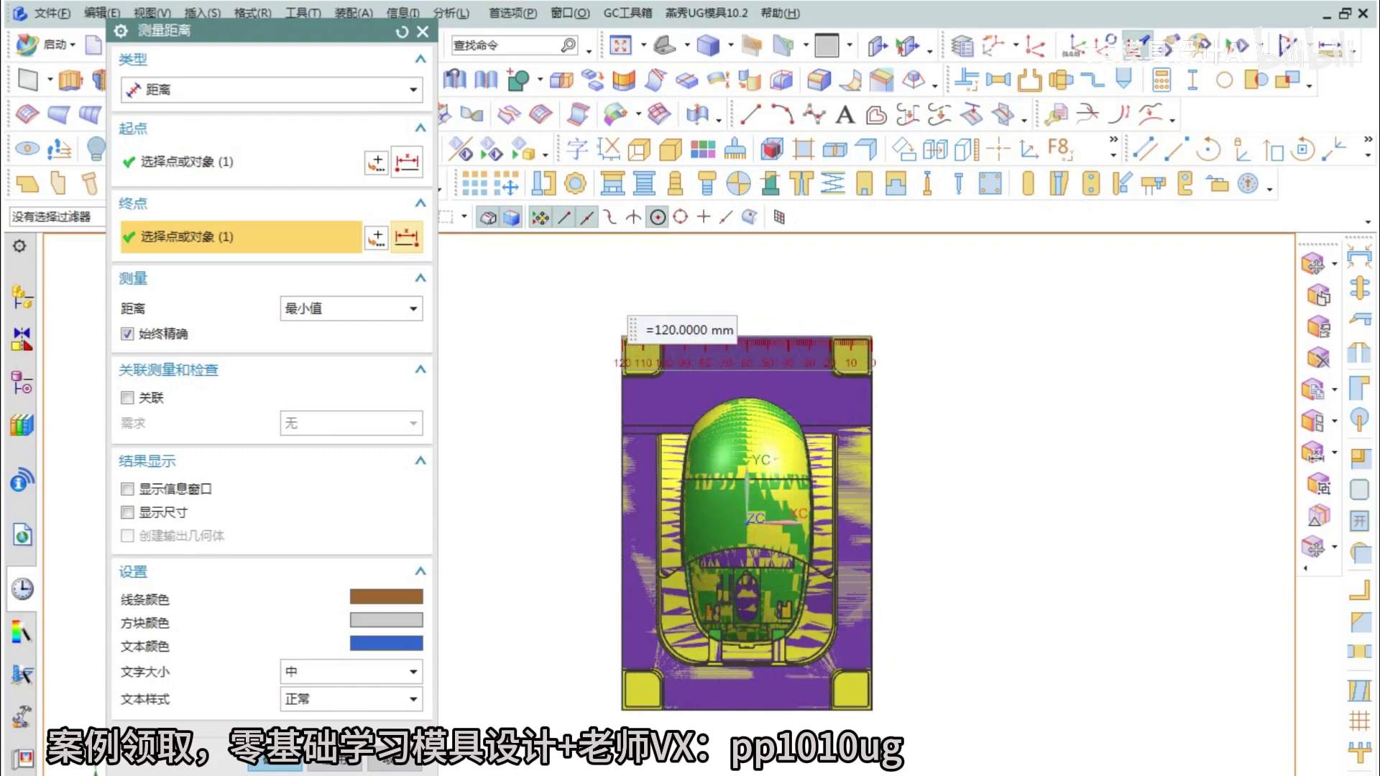
left_click_drag(926, 321, 909, 326)
left_click_drag(544, 314, 545, 386)
left_click_drag(576, 613, 550, 635)
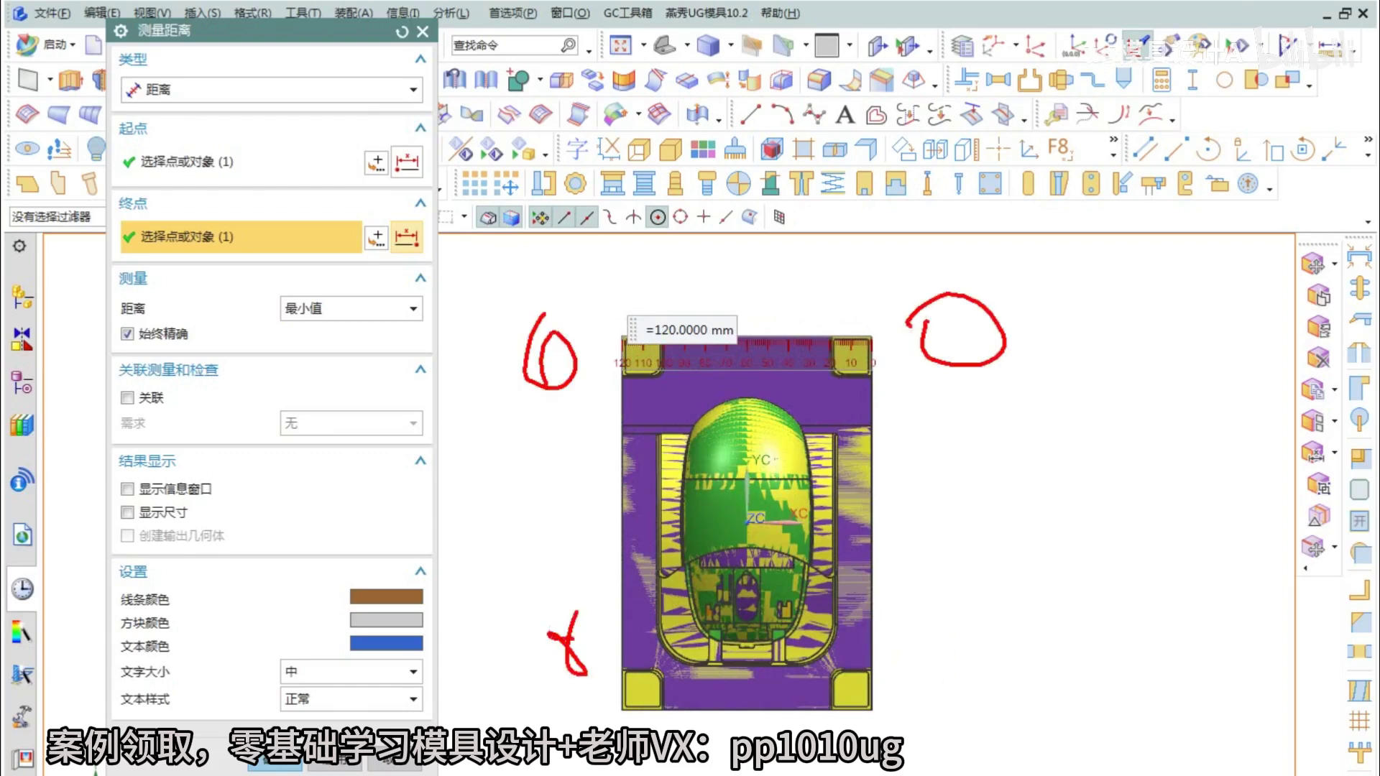
left_click_drag(944, 638, 966, 622)
key("Escape")
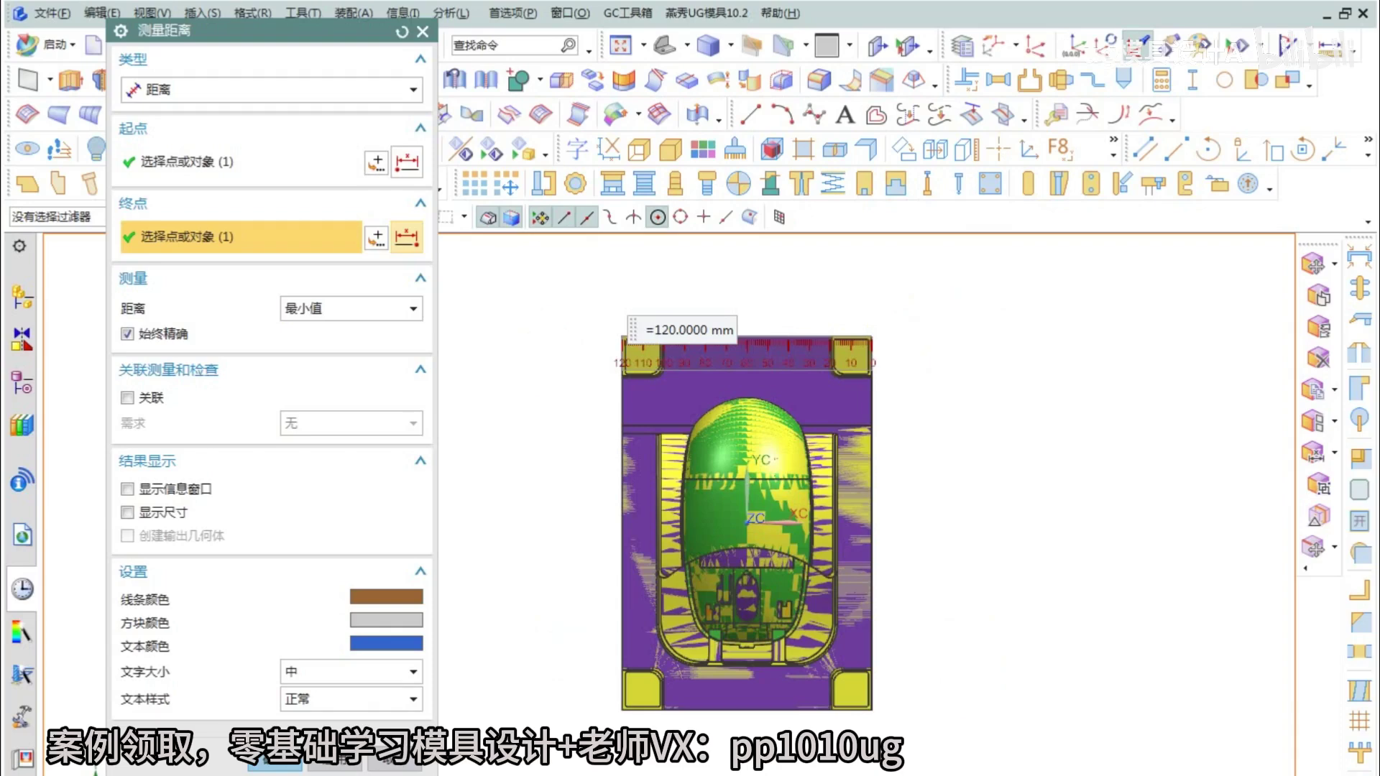
- Measure the overall length of the insert block between its two short end faces
left_click(1331, 46)
middle_click_drag(898, 489, 890, 438)
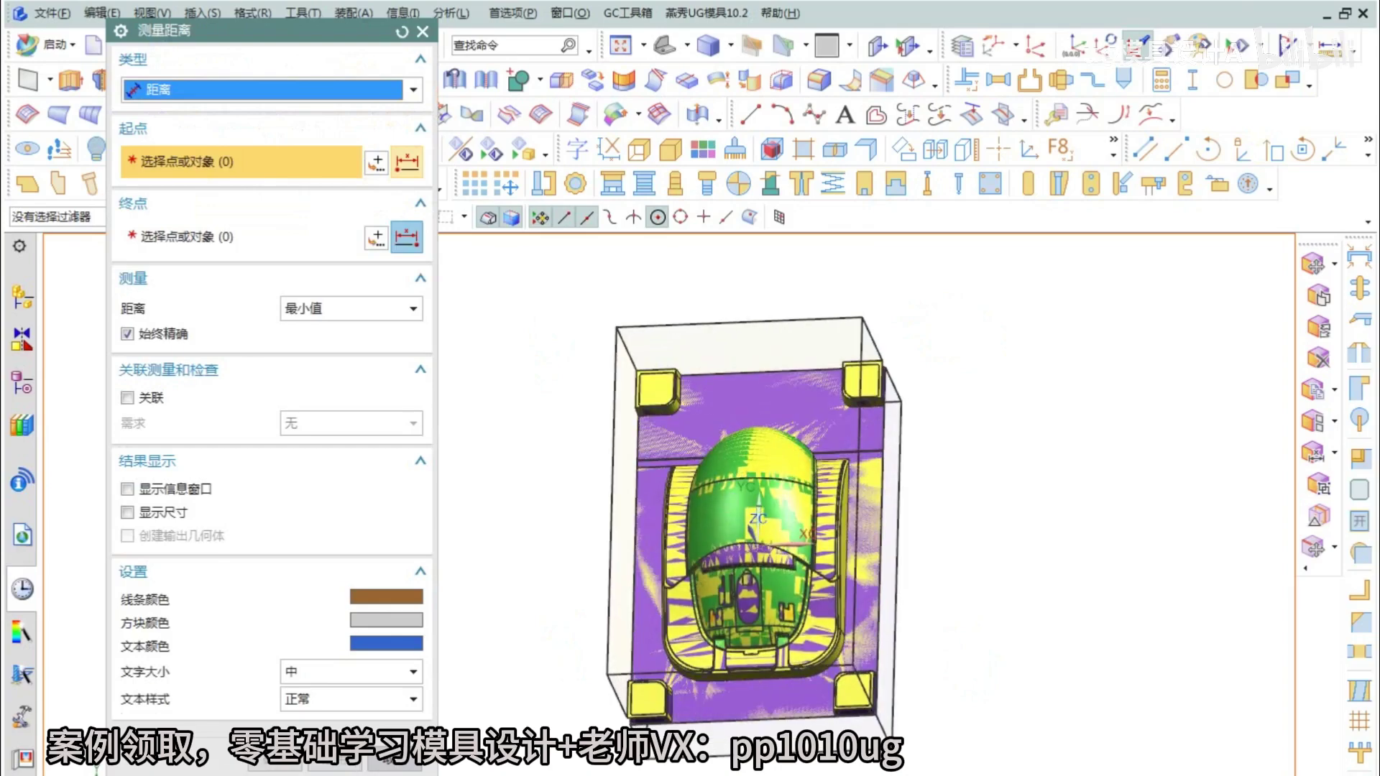
left_click(855, 731)
middle_click_drag(923, 496, 907, 600)
scroll(876, 316, "up", 2)
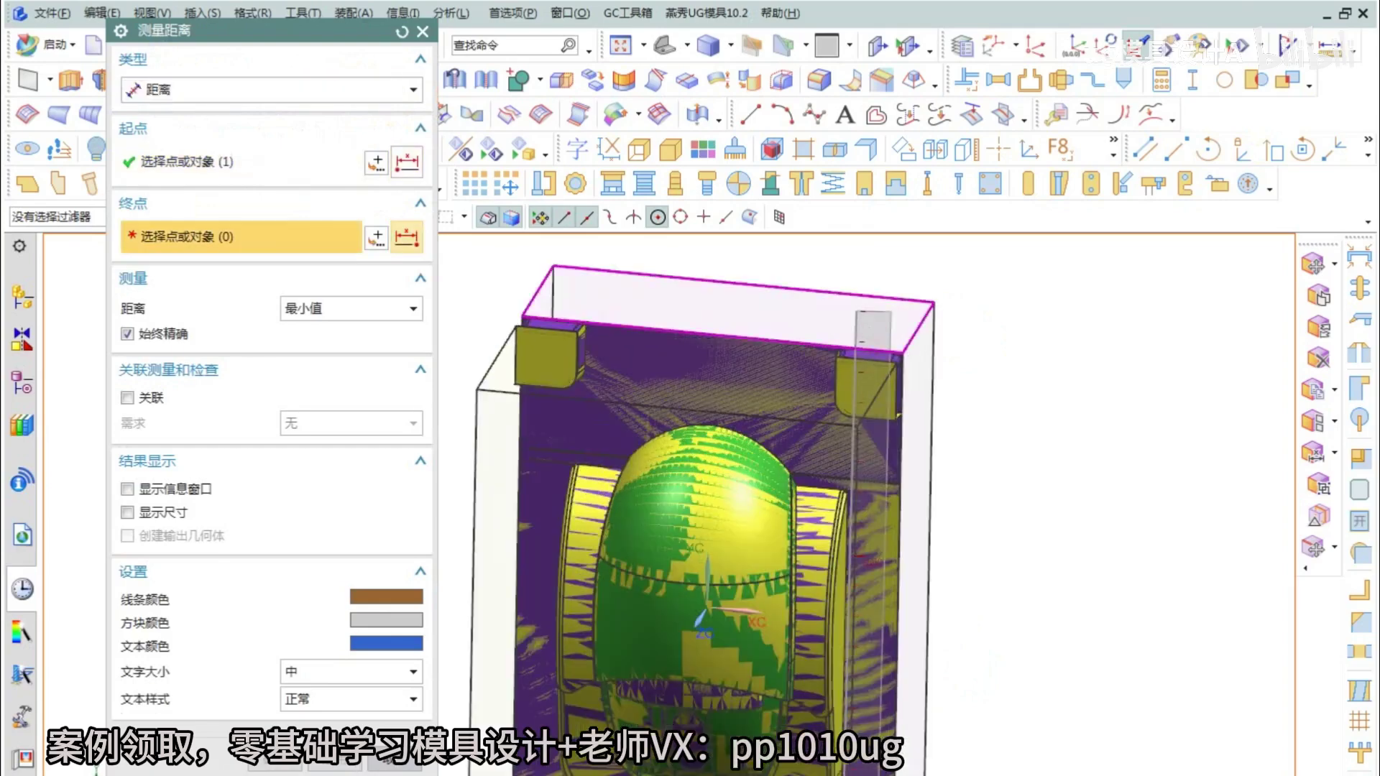
left_click(871, 320)
scroll(963, 517, "down", 3)
middle_click_drag(963, 517, 851, 443)
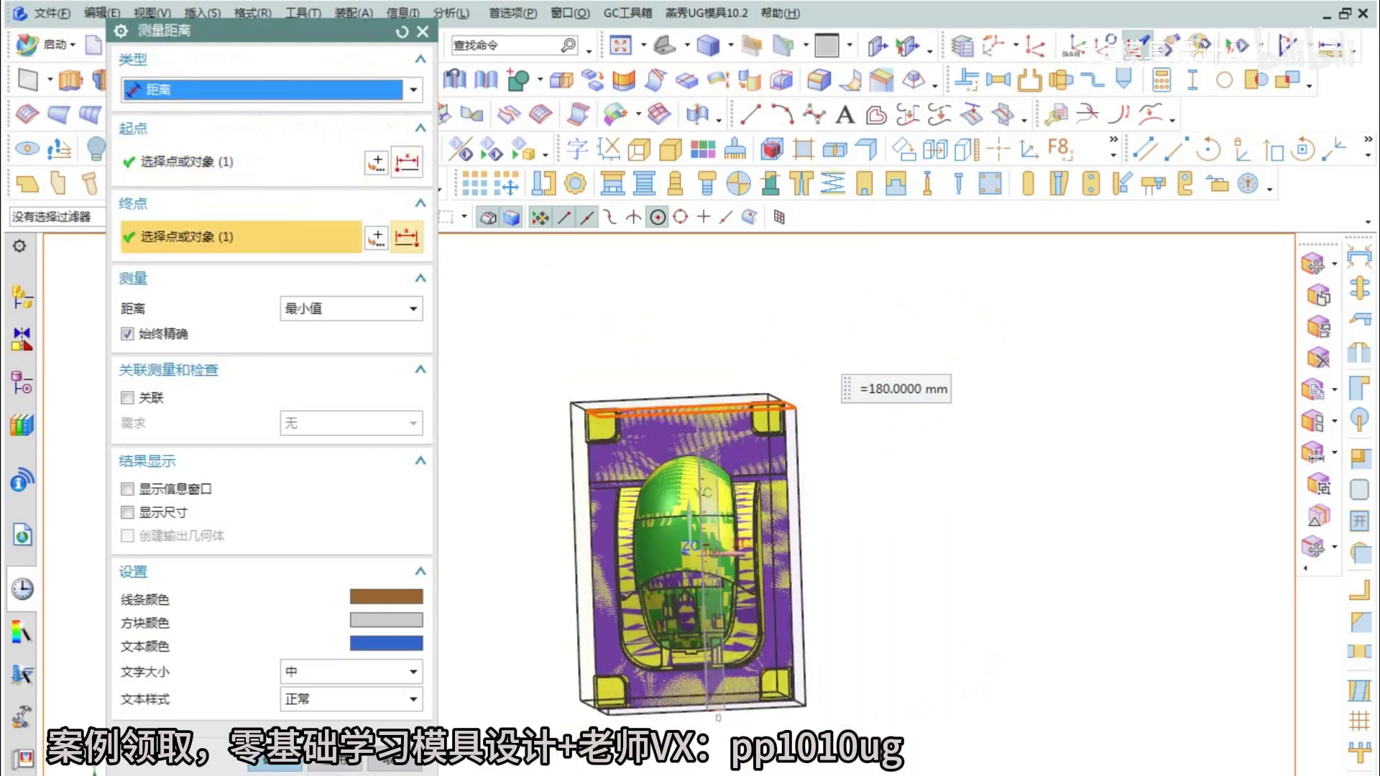
key("Escape")
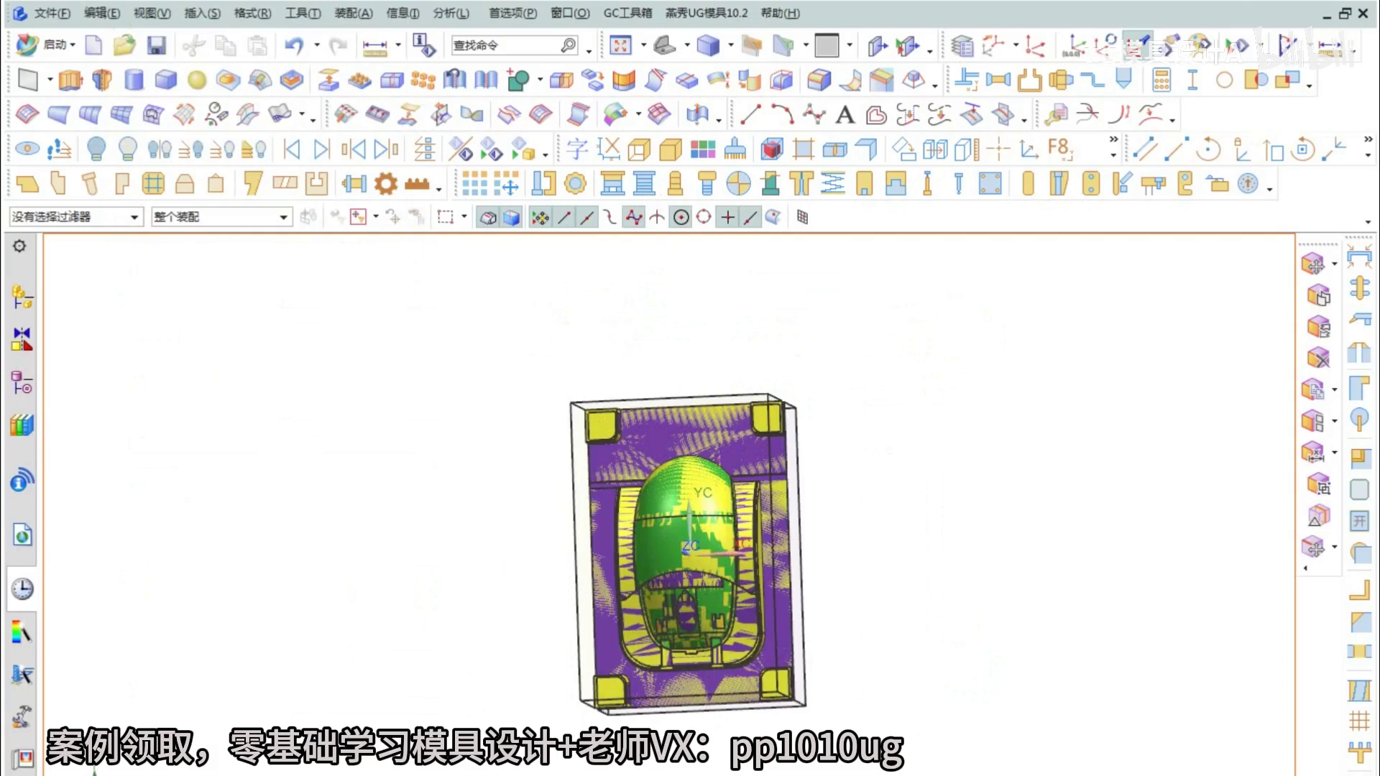
- Measure the height from the upper insert block's top face to the coordinate origin at the parting plane
middle_click_drag(701, 672, 650, 520)
left_click(1330, 46)
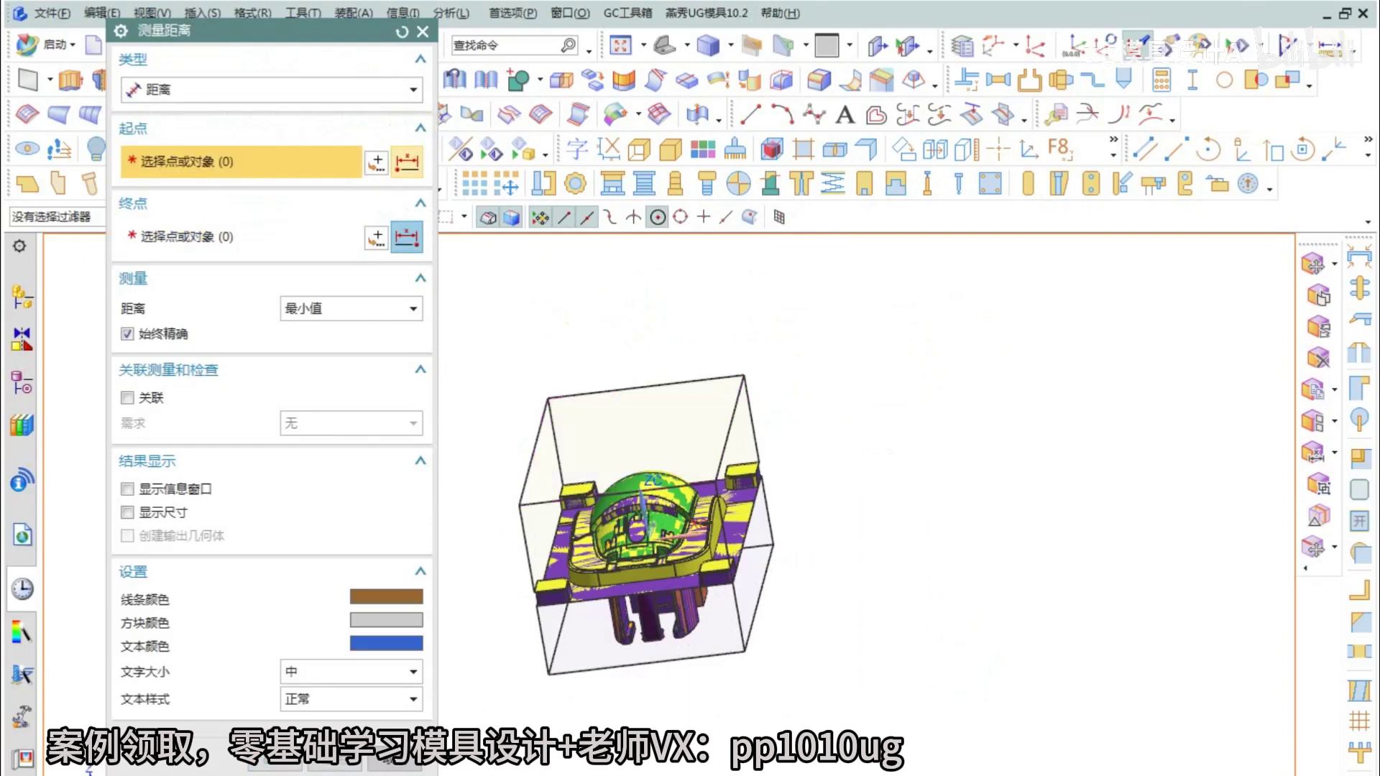
left_click(627, 441)
left_click(644, 544)
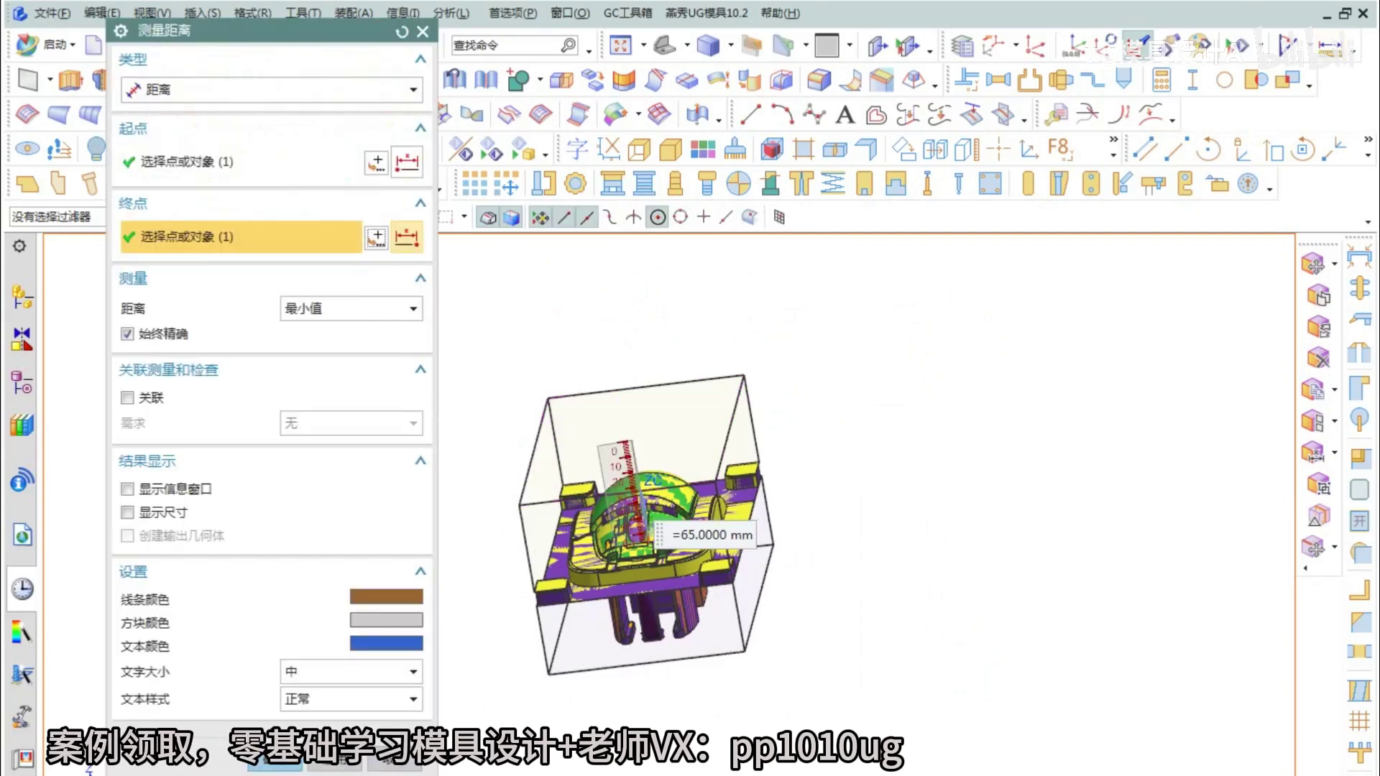
middle_click_drag(645, 544, 635, 460)
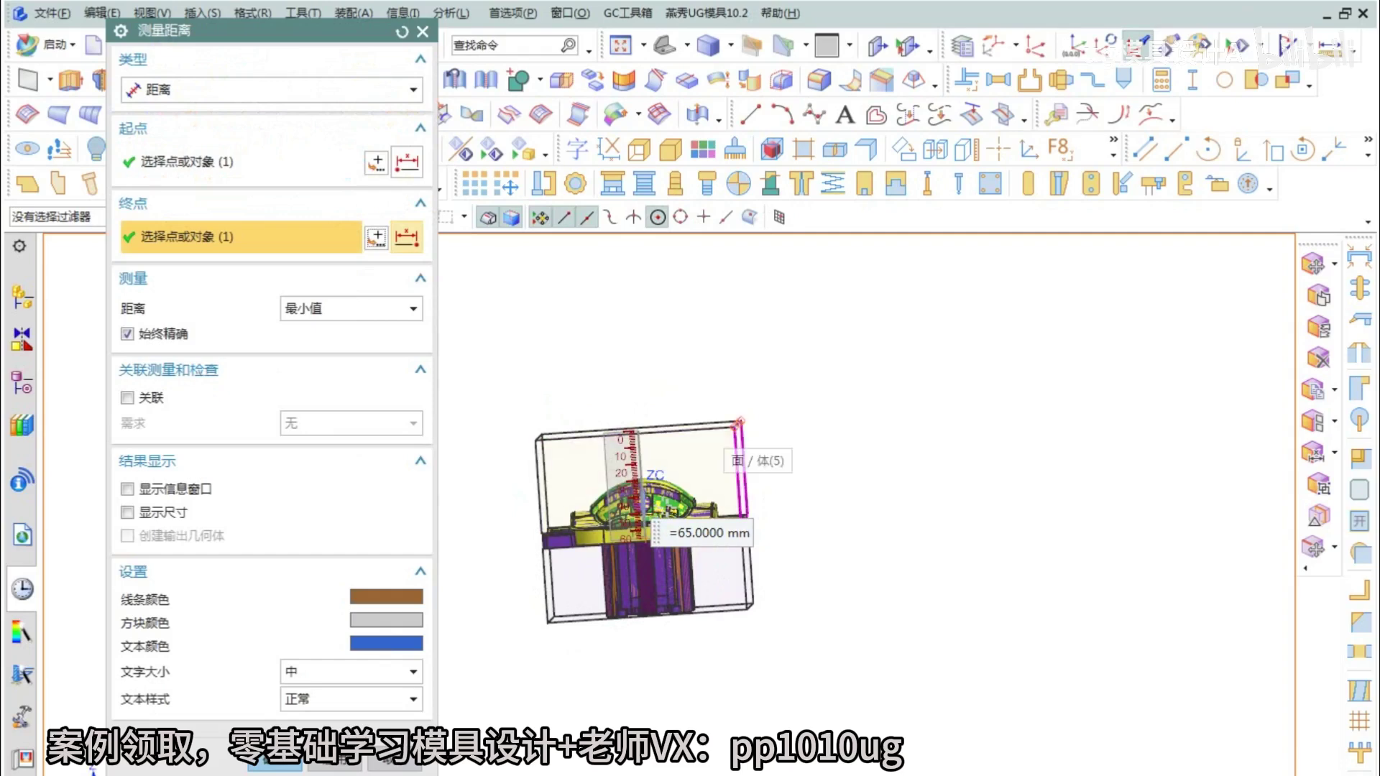
- Measure the distance from the lower insert block's bottom face to the coordinate origin
left_click(1332, 47)
middle_click_drag(641, 519, 633, 486)
left_click(708, 609)
left_click(376, 237)
middle_click(377, 237)
left_click(395, 761)
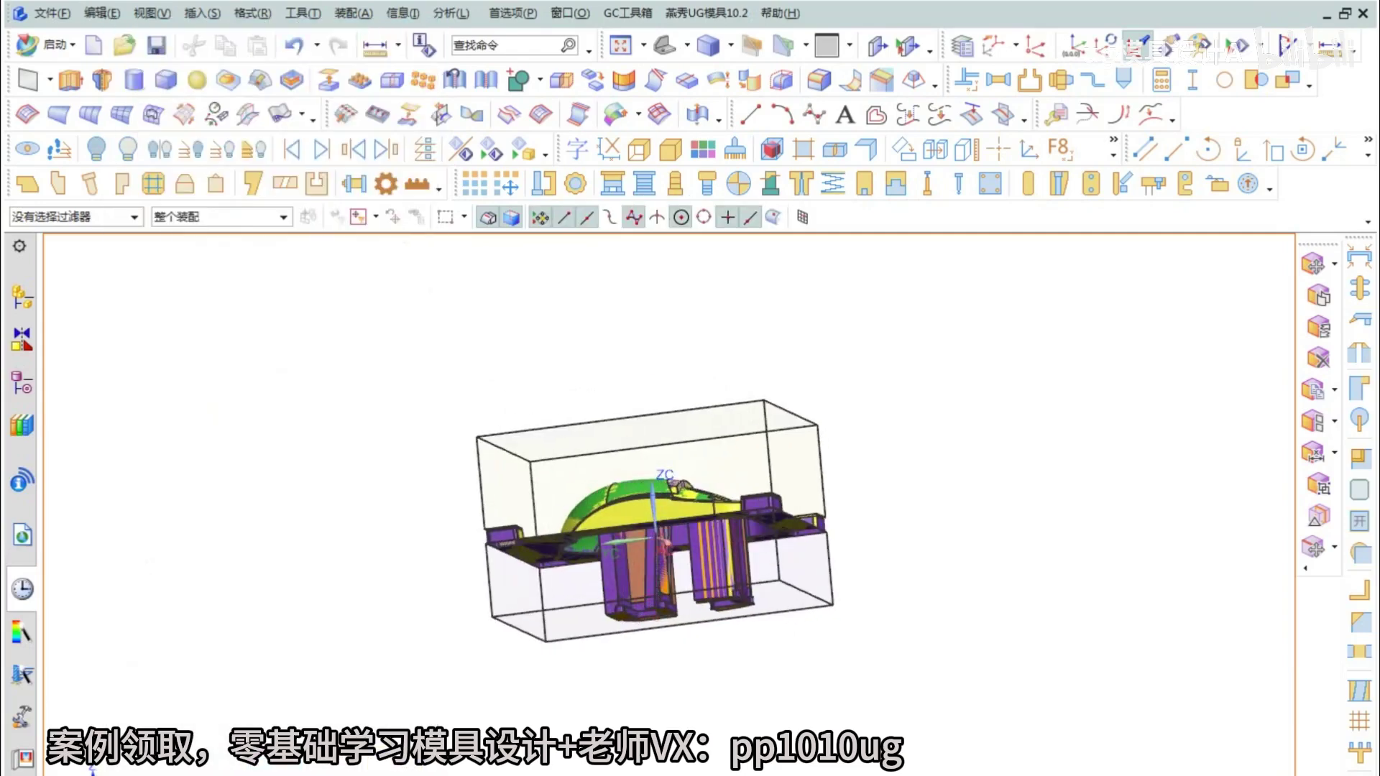
- Open the mould base configurator, select size 2530 for the FCI base and turn off the dowel pins (销钉)
middle_click_drag(704, 431, 496, 501)
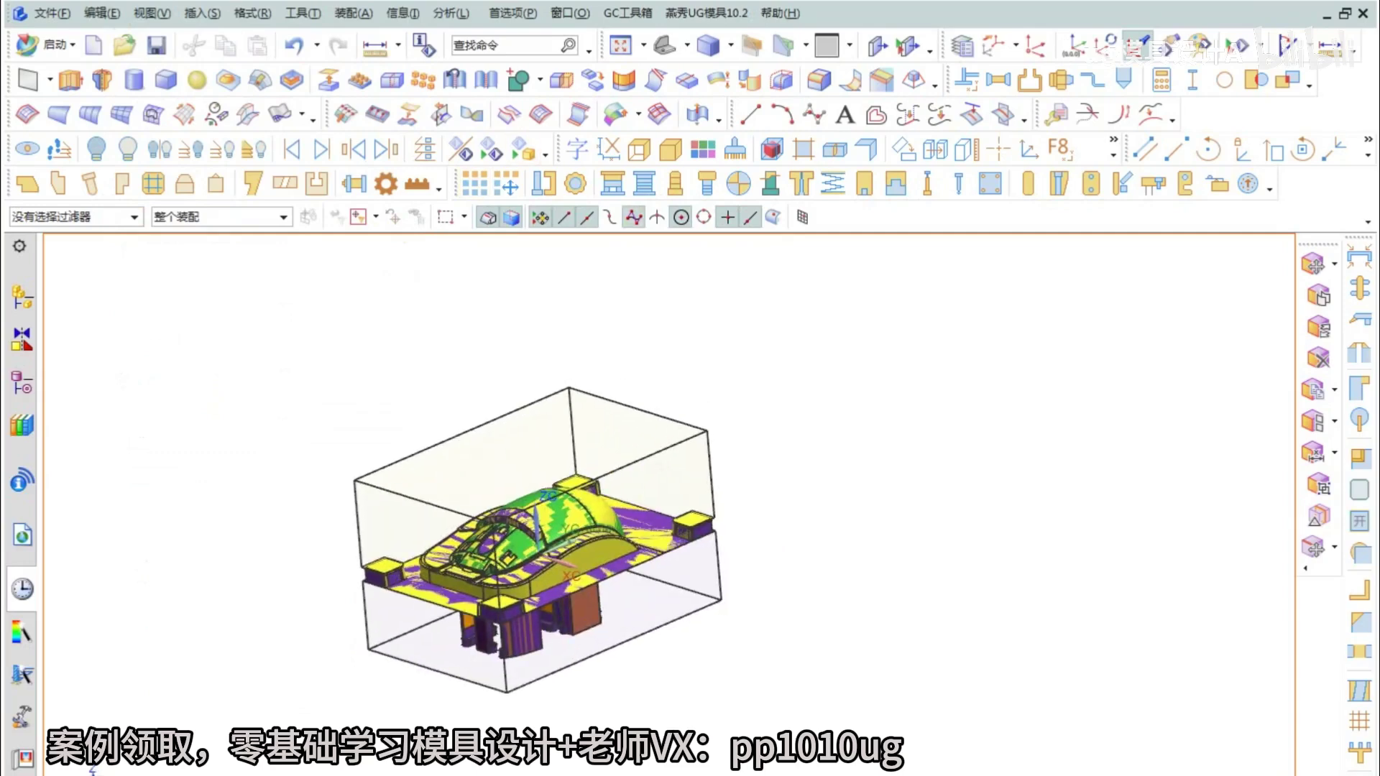
left_click(612, 183)
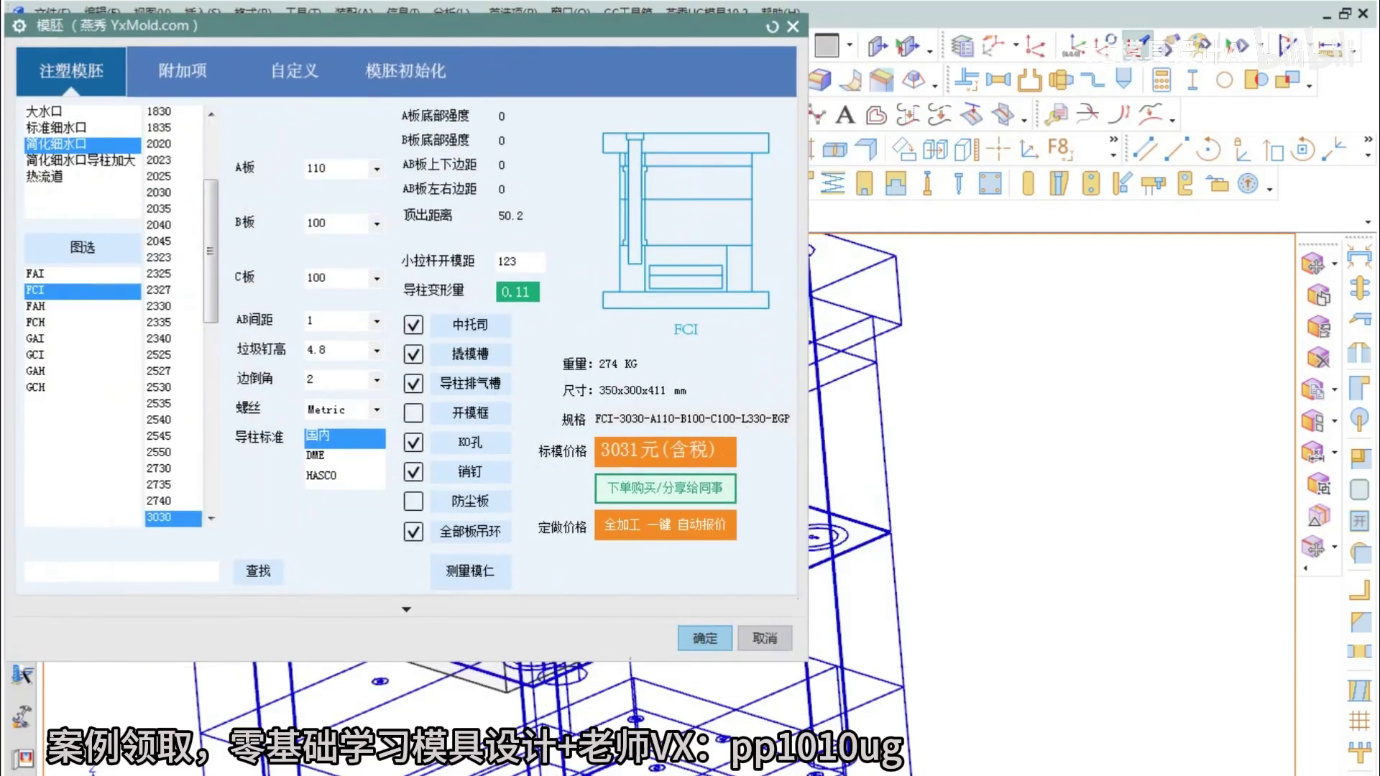
middle_click_drag(928, 462, 955, 515)
key("F8")
scroll(834, 474, "up", 3)
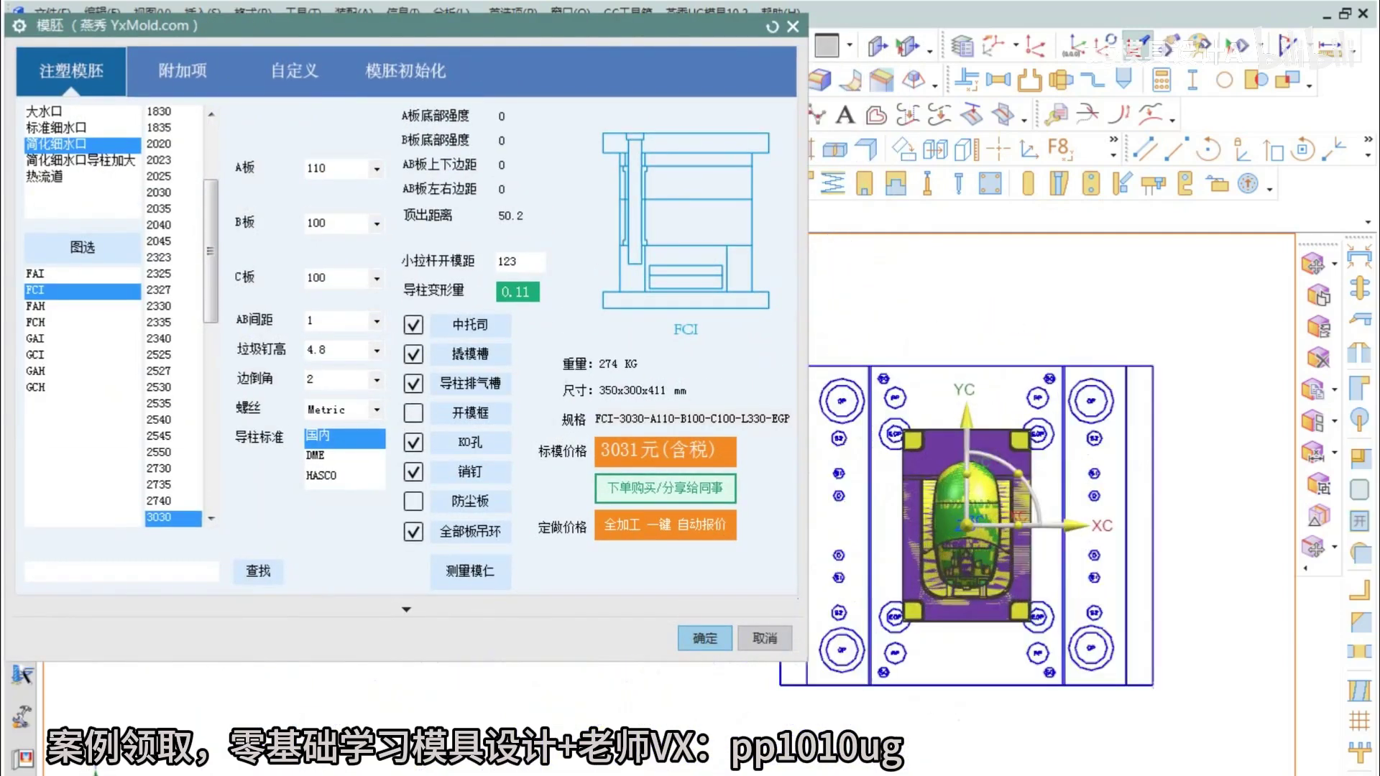
scroll(1004, 531, "up", 3)
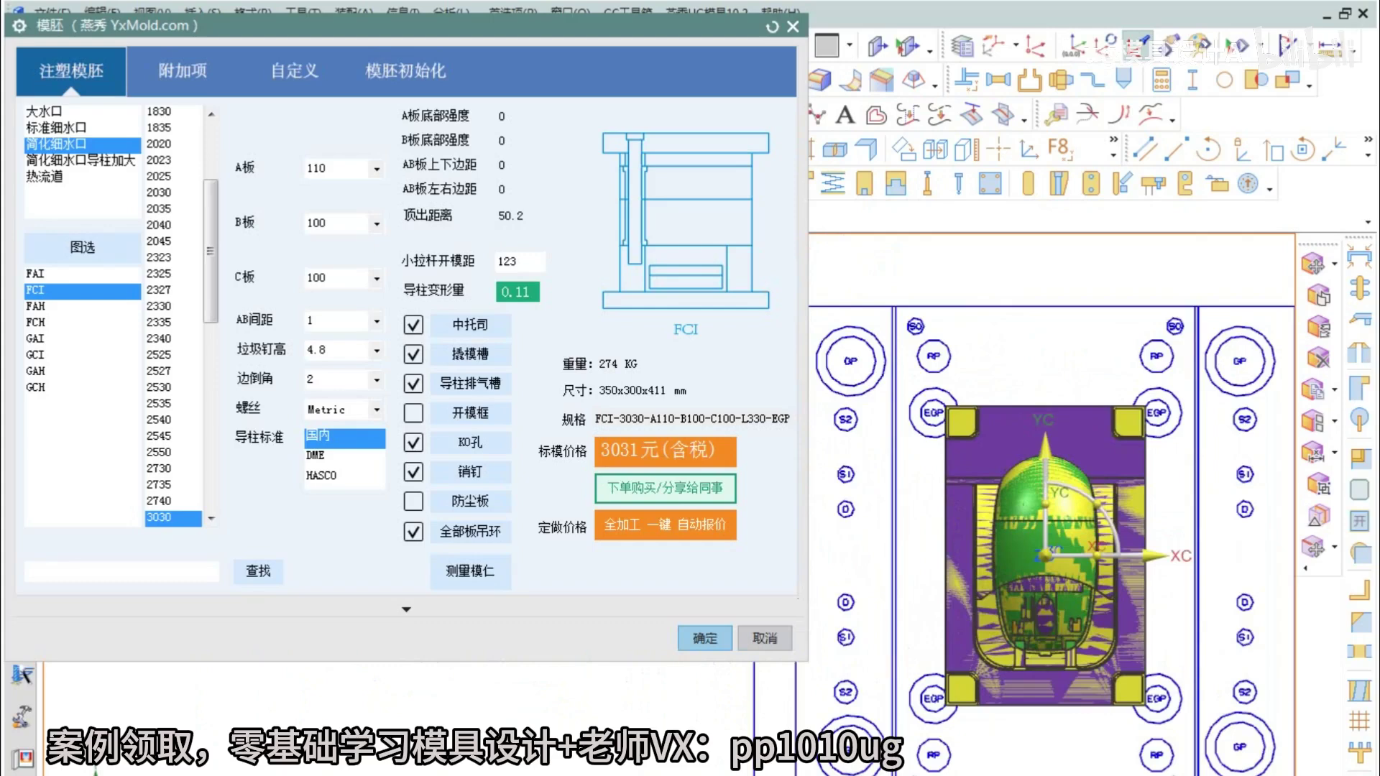
scroll(1008, 388, "down", 1)
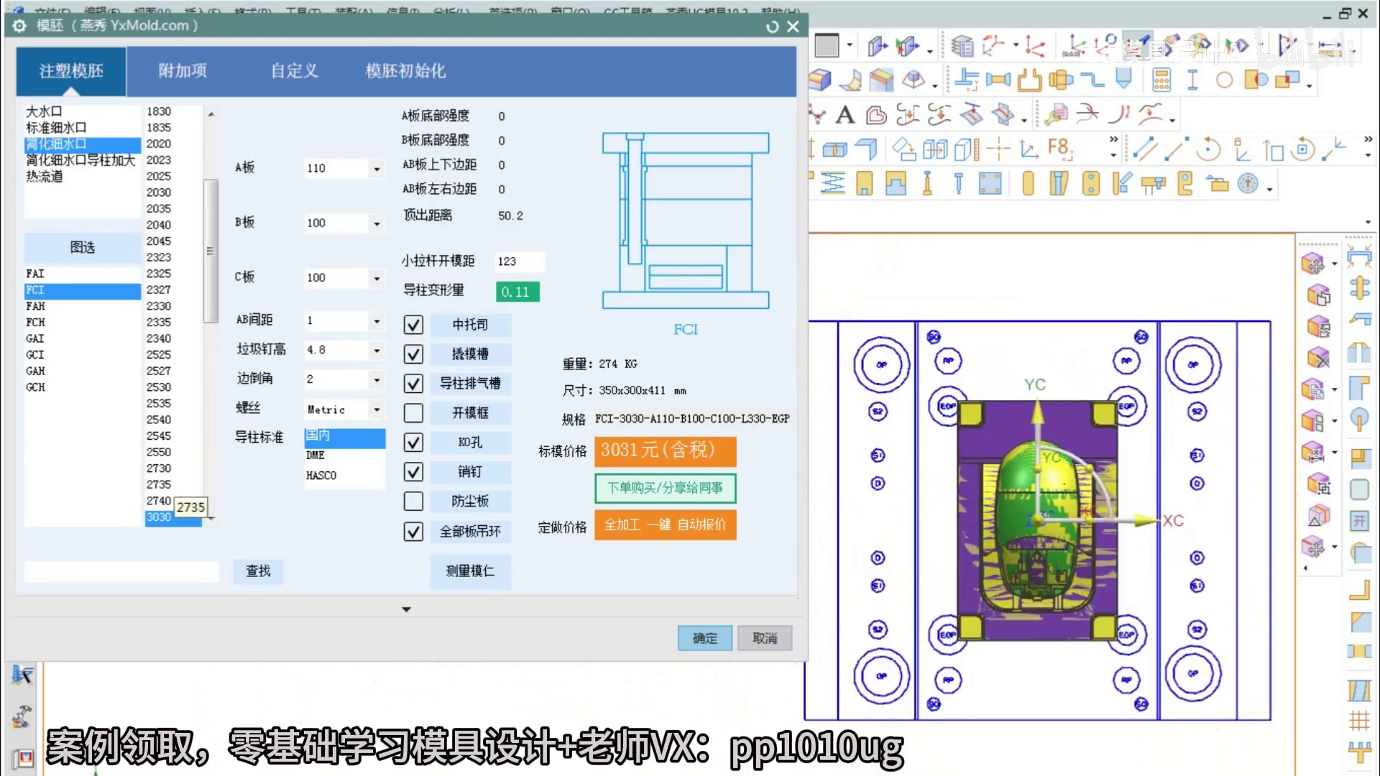
left_click(159, 469)
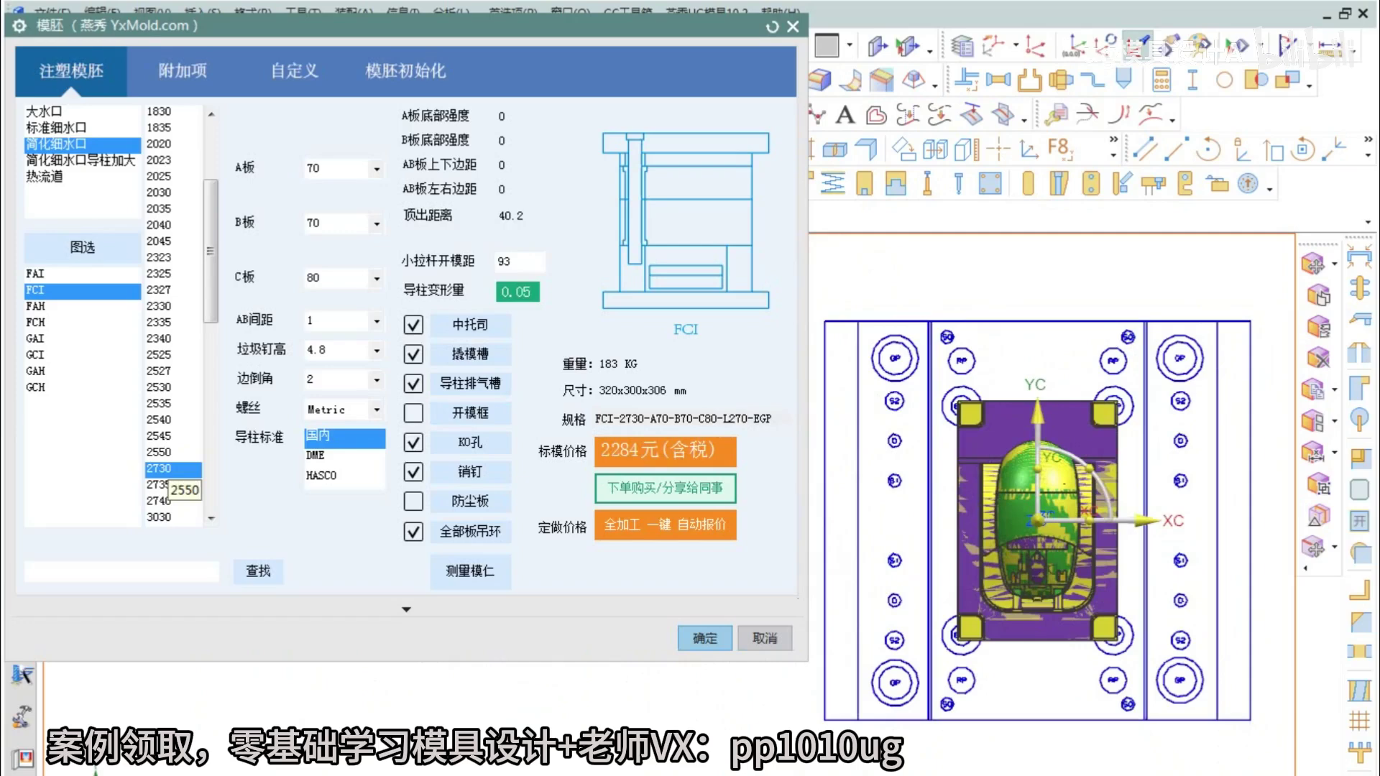
left_click(159, 387)
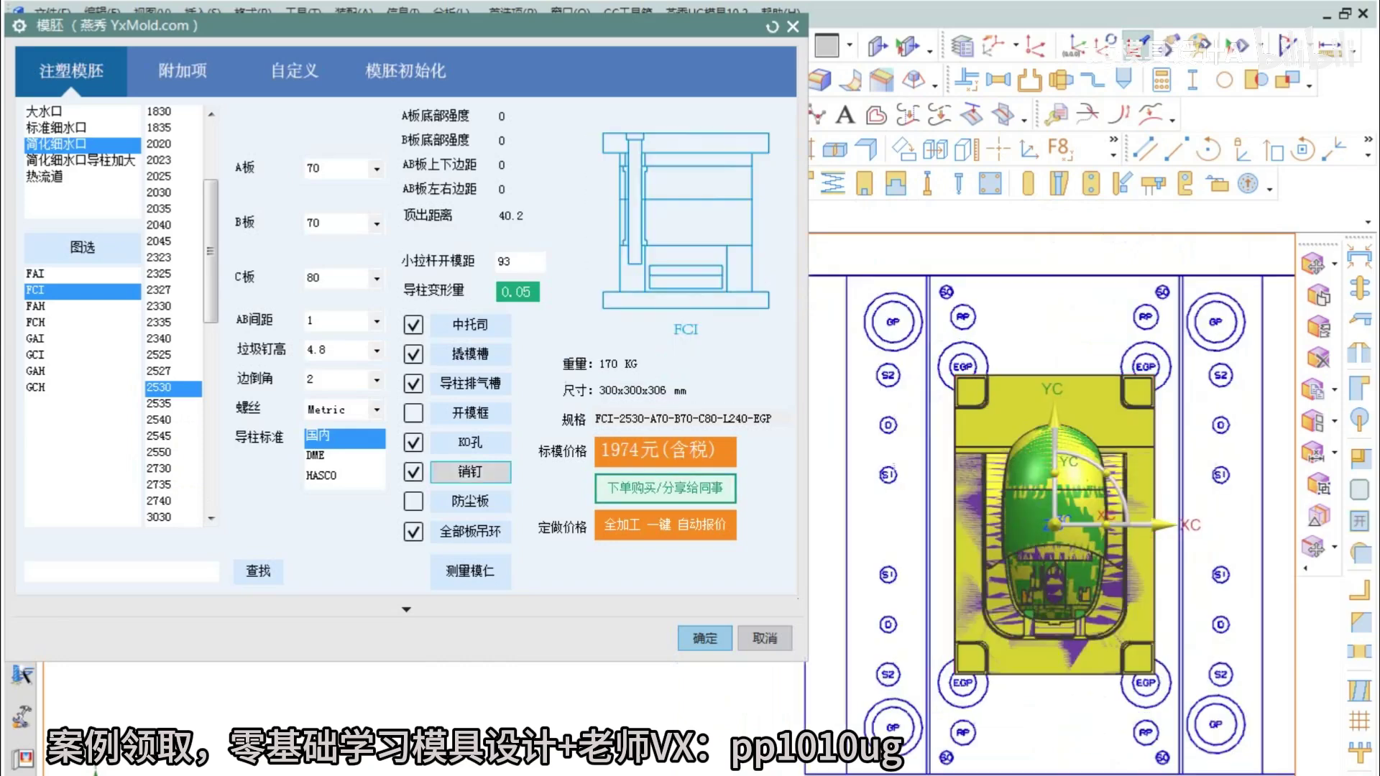
left_click(413, 471)
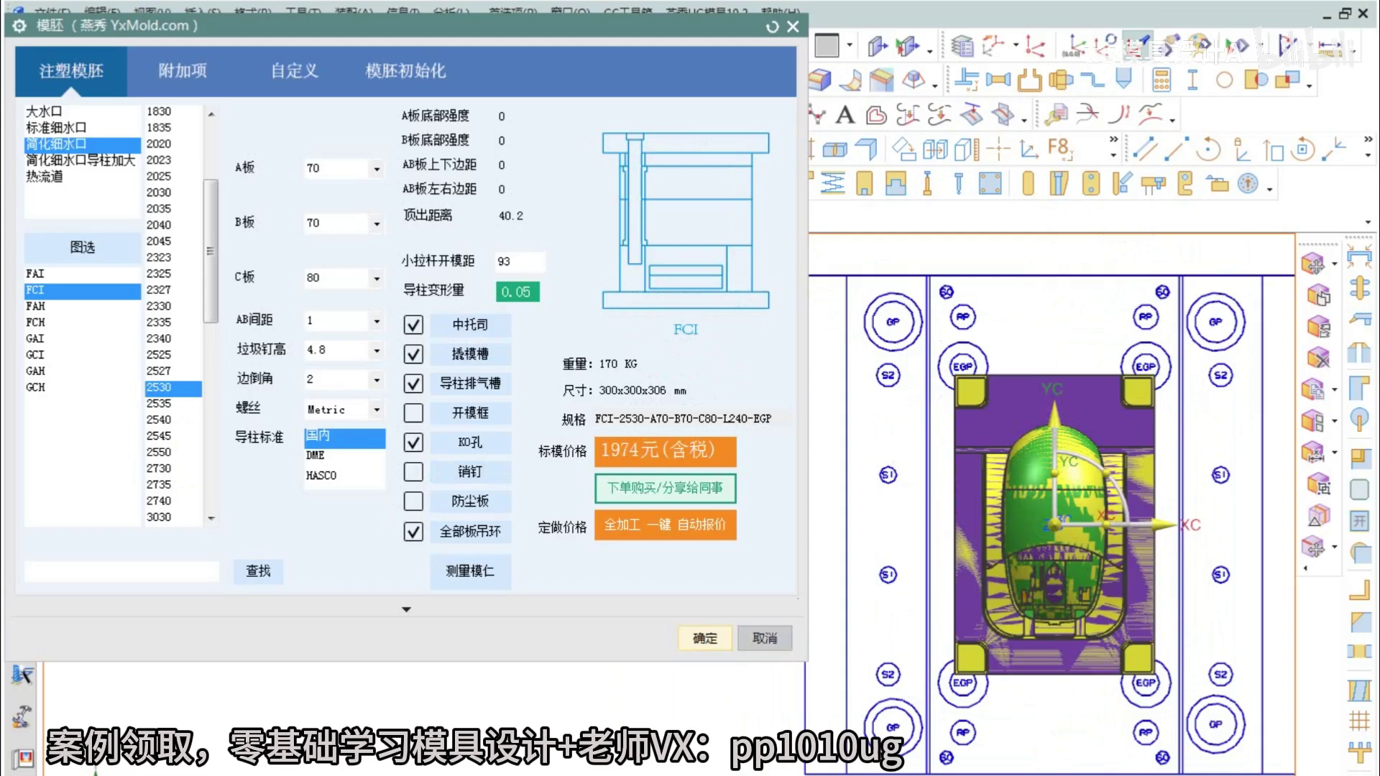
- Set the mould base plate thicknesses to 100 for the A plate, 90 for the B plate and 100 for the C plate
double_click(313, 168)
type("100")
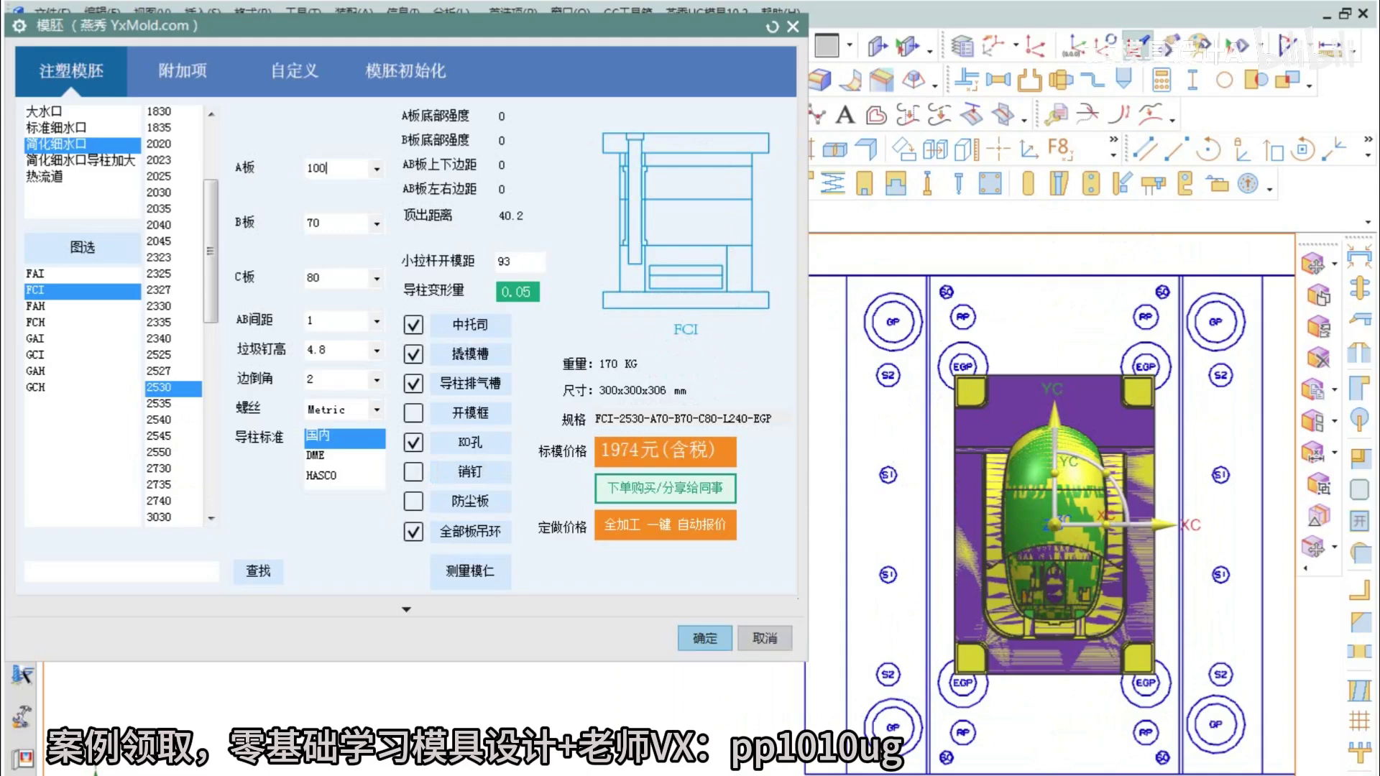
key("Tab")
type("90")
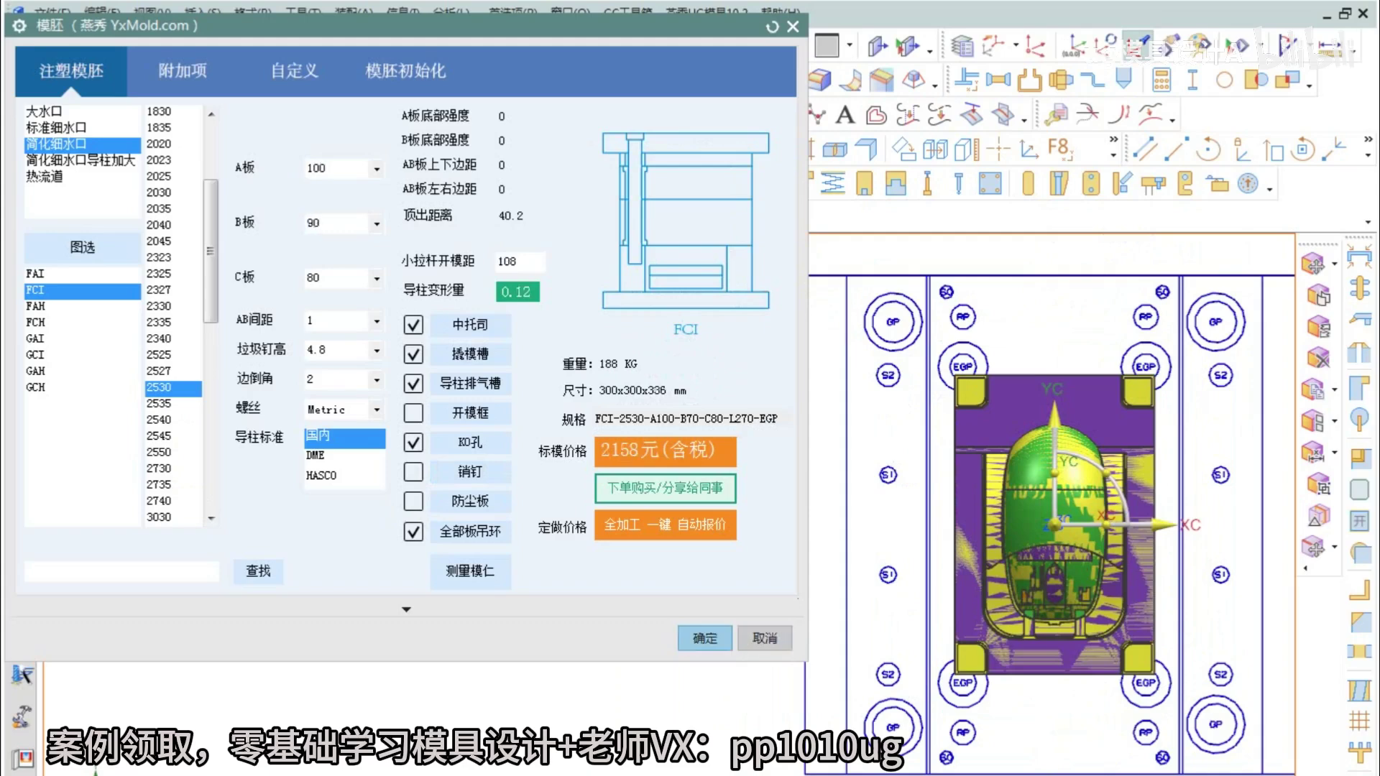
key("Tab")
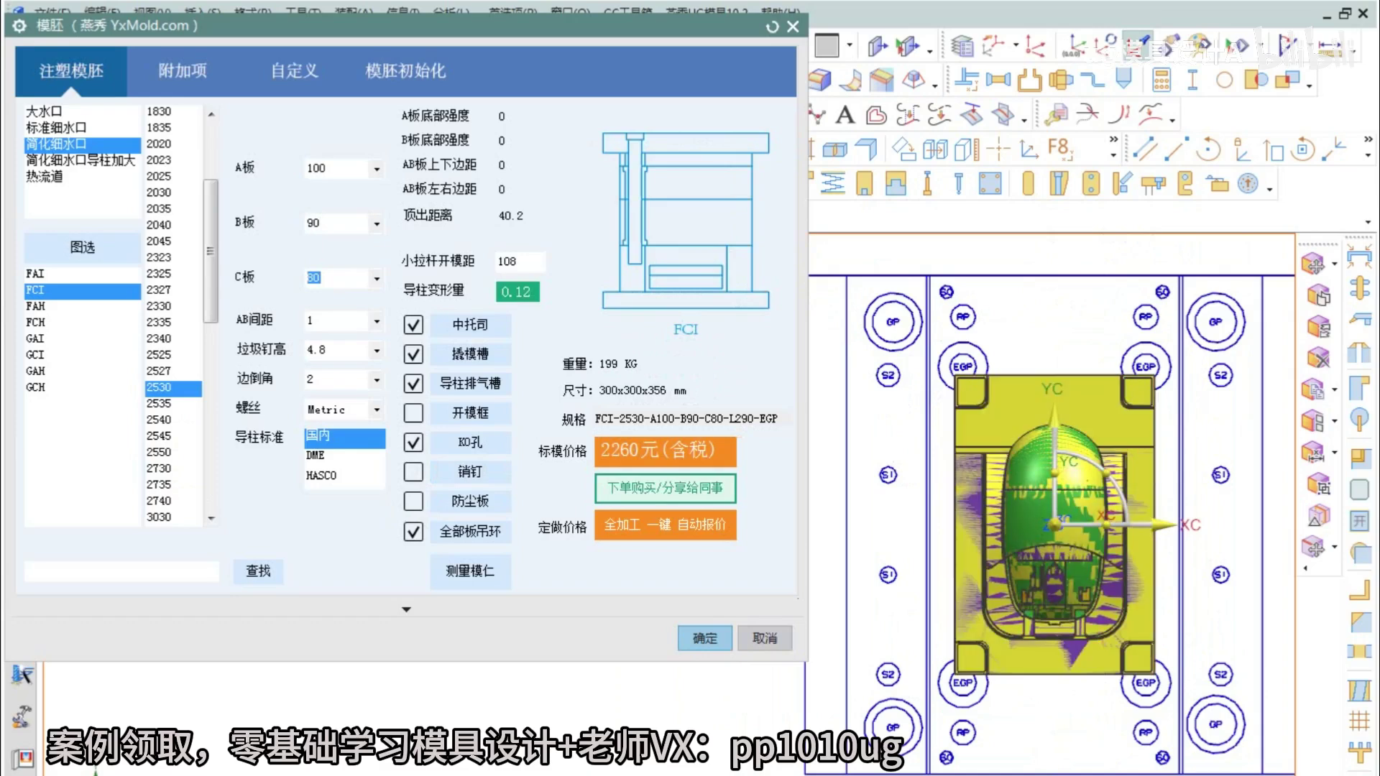
type("80")
left_click(377, 278)
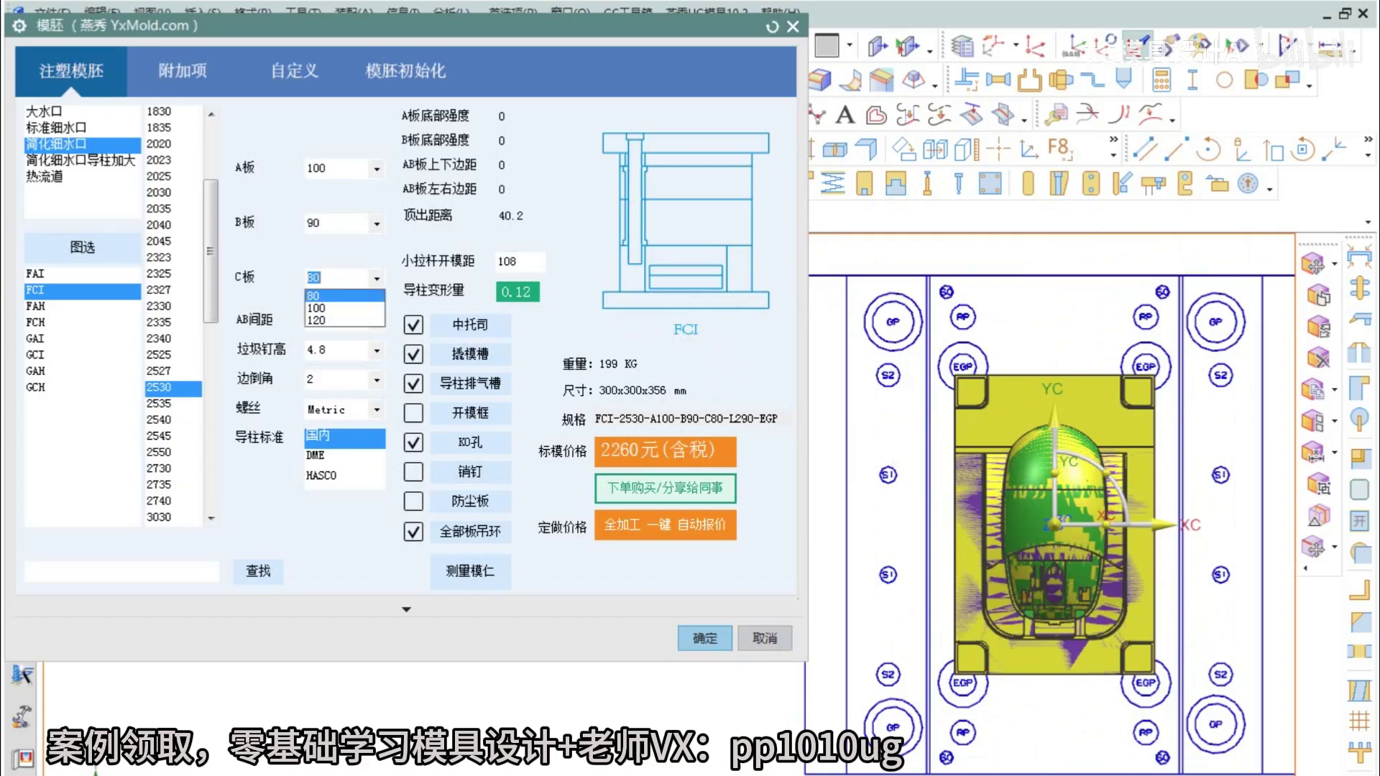
left_click(331, 307)
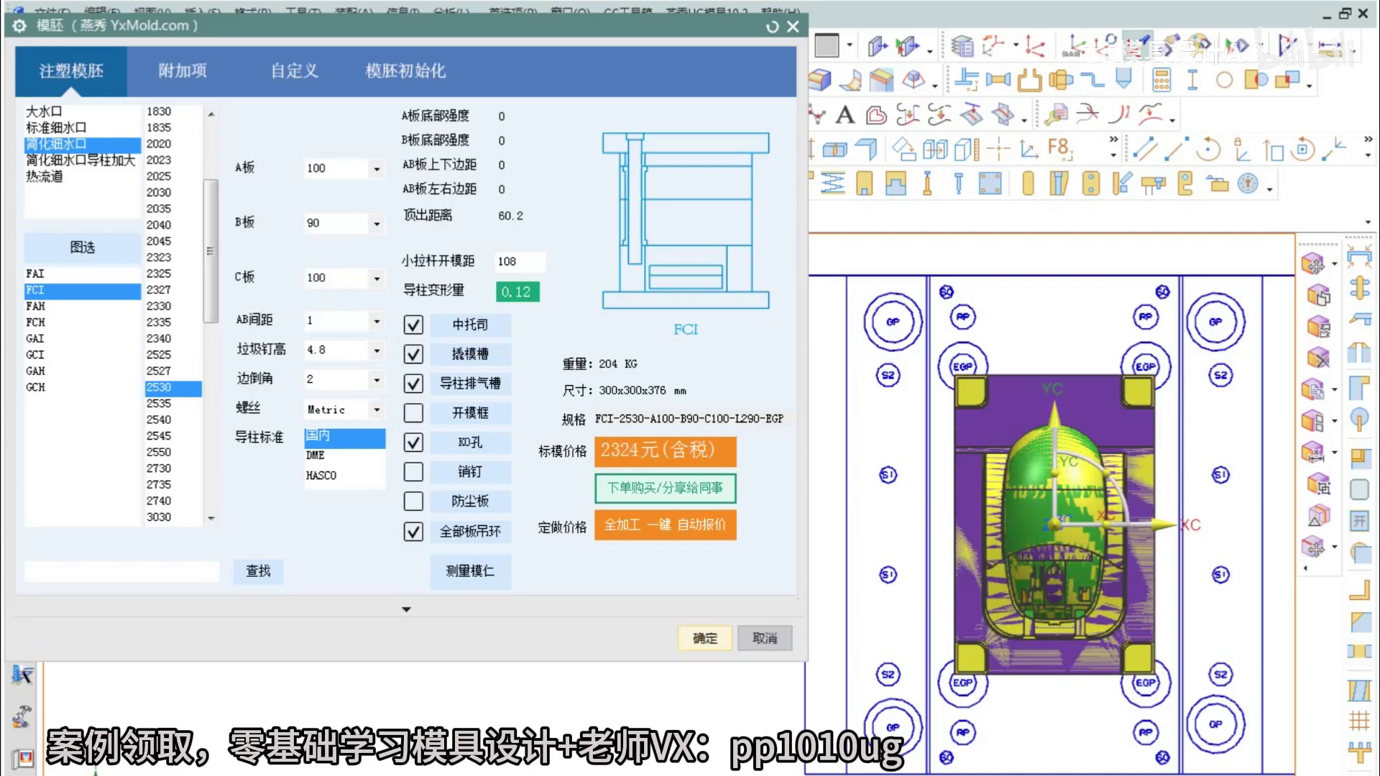
left_click(705, 638)
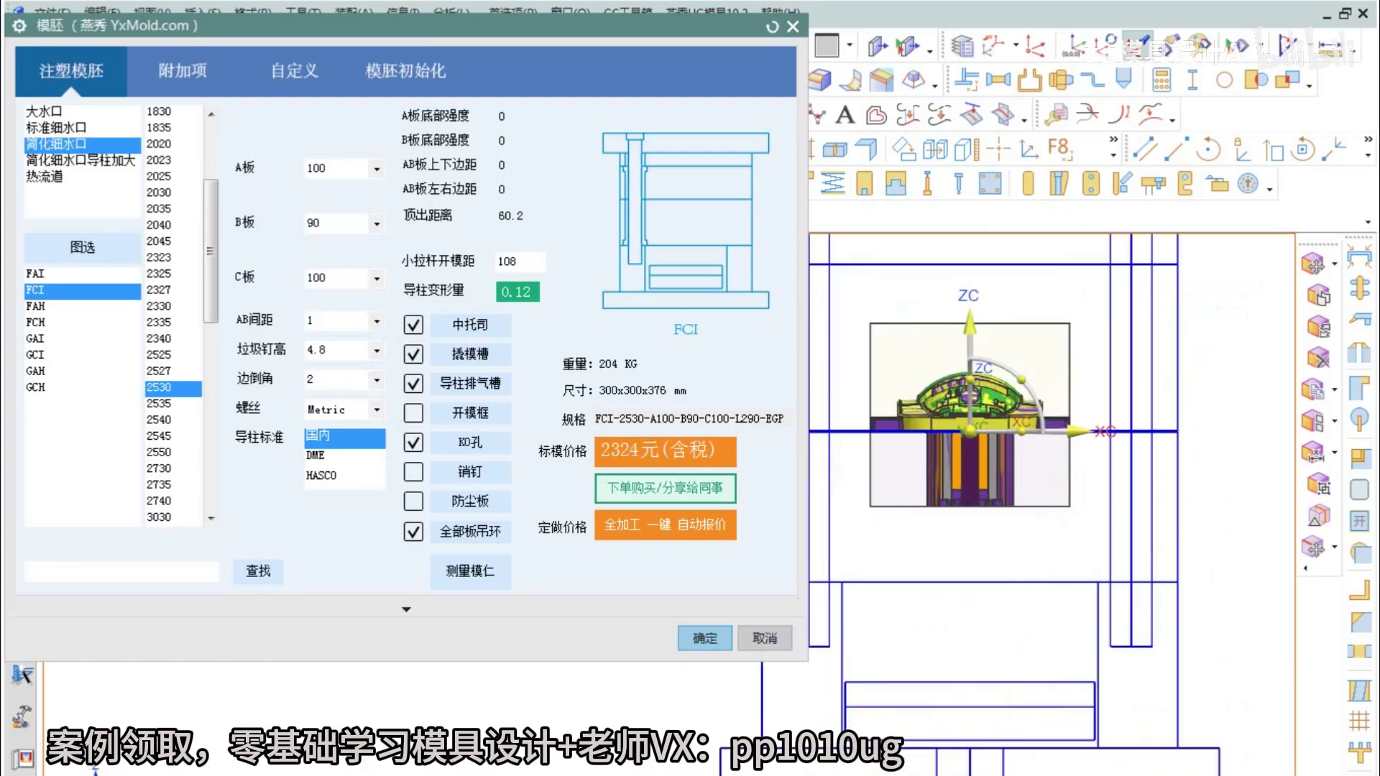
mouse_move(875, 677)
left_mouse_down()
mouse_move(914, 684)
mouse_move(885, 667)
left_mouse_up()
key("Escape")
mouse_move(887, 681)
left_mouse_down()
mouse_move(884, 590)
mouse_move(900, 588)
mouse_move(919, 605)
mouse_move(923, 682)
left_mouse_up()
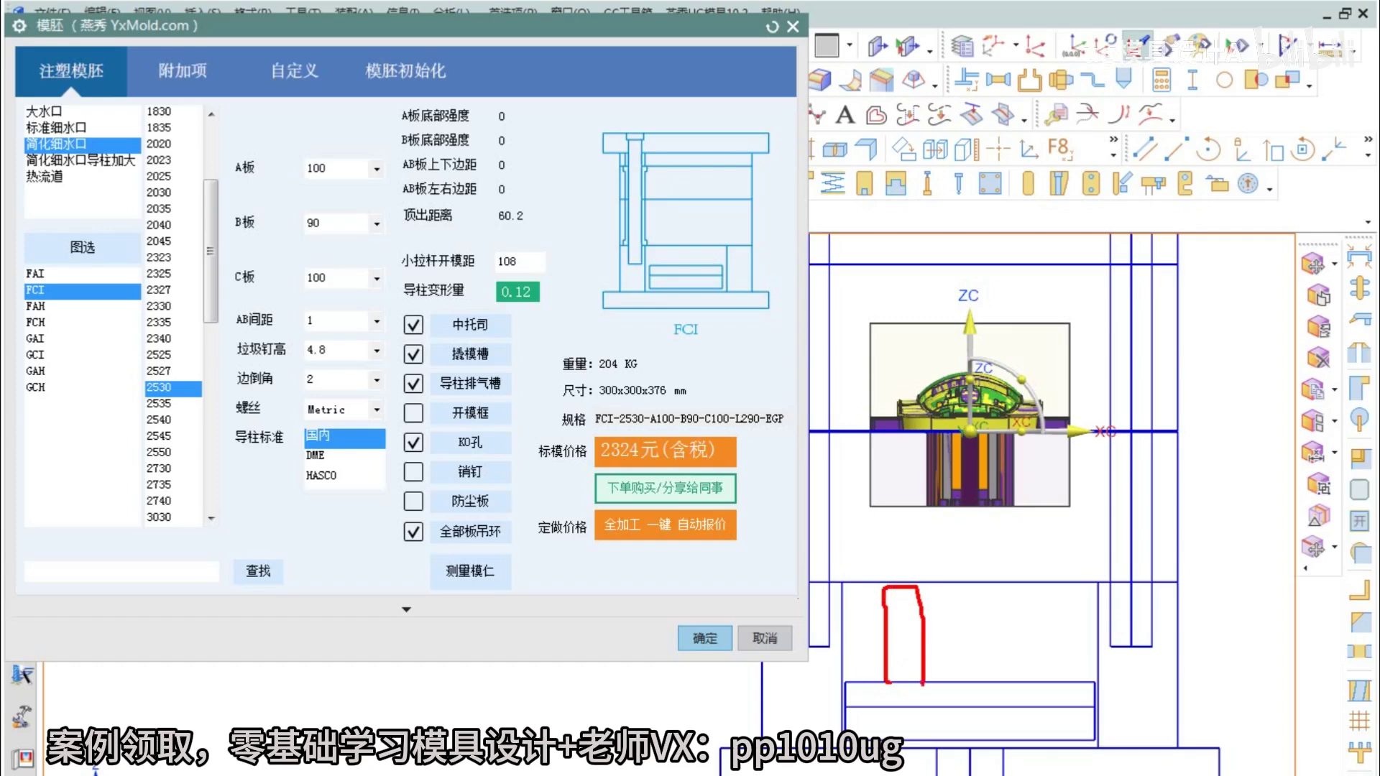
mouse_move(870, 554)
left_mouse_down()
mouse_move(873, 592)
mouse_move(946, 575)
mouse_move(855, 554)
mouse_move(886, 569)
left_mouse_up()
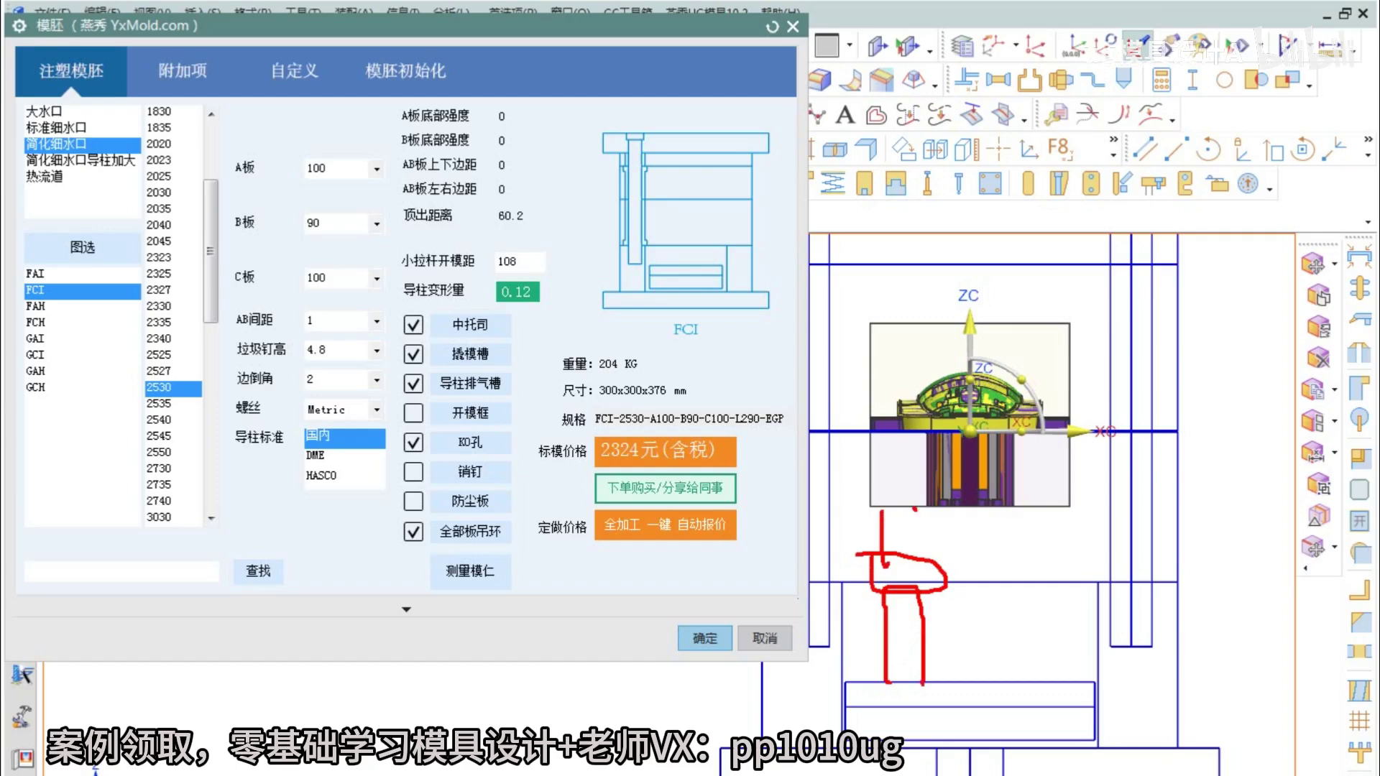
left_click_drag(915, 509, 918, 558)
mouse_move(980, 686)
left_mouse_down()
mouse_move(979, 661)
mouse_move(1004, 652)
mouse_move(1023, 683)
left_mouse_up()
mouse_move(975, 568)
left_mouse_down()
mouse_move(975, 579)
mouse_move(1023, 568)
left_mouse_up()
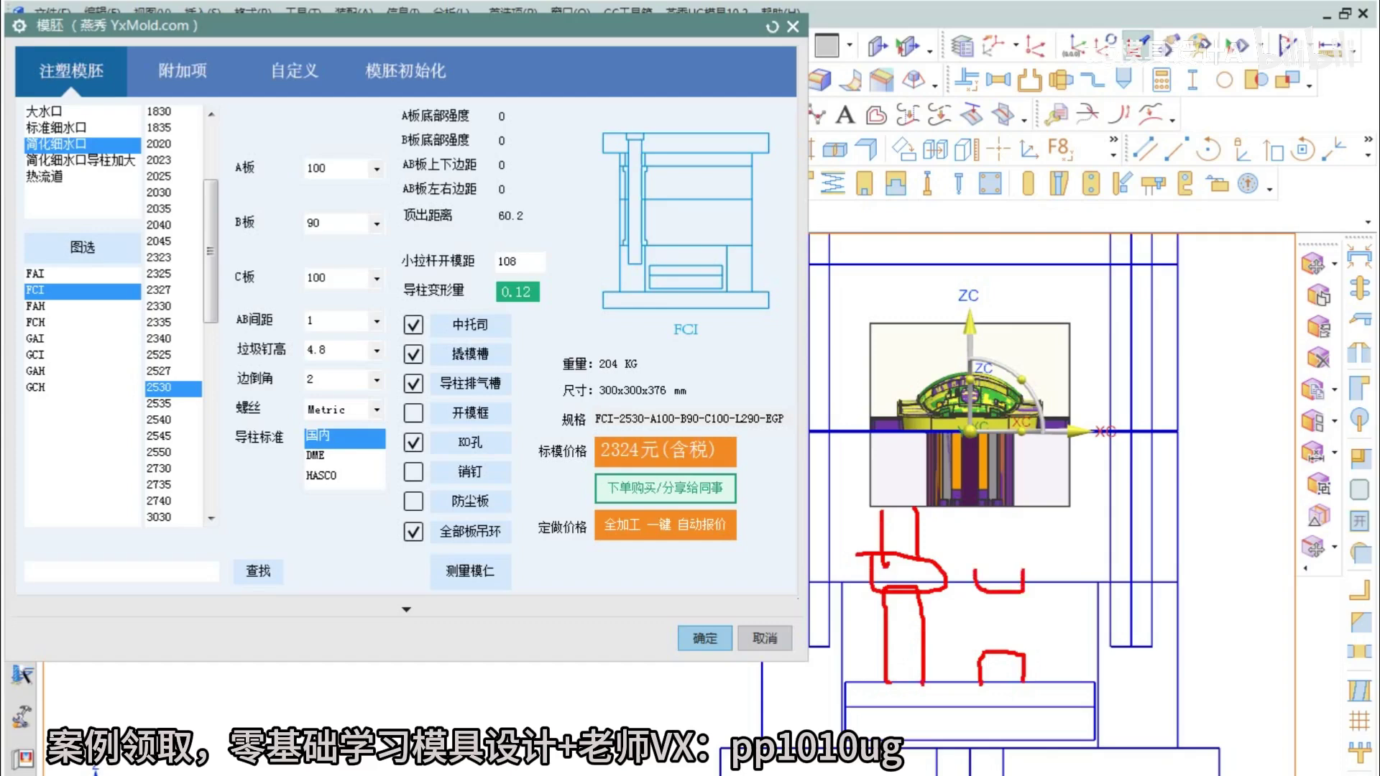
left_click_drag(1018, 662, 1021, 686)
left_click_drag(1054, 584, 1087, 591)
left_click_drag(1085, 589, 1085, 608)
left_click_drag(1066, 683, 1115, 678)
left_click_drag(1086, 589, 1102, 596)
mouse_move(867, 590)
left_mouse_down()
mouse_move(902, 690)
mouse_move(875, 584)
left_mouse_up()
key("Escape")
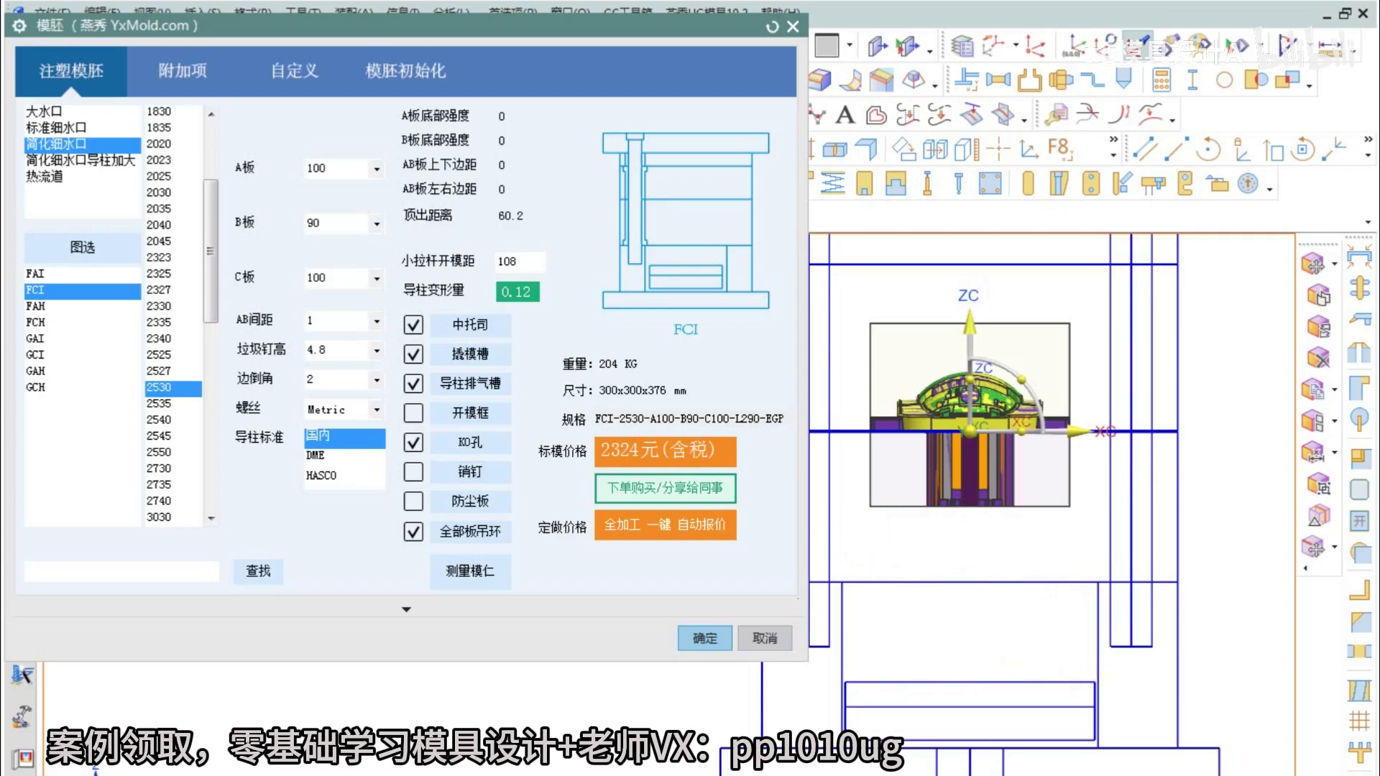
- Set the C plate thickness to 80 and generate the FCI 2530 mould base around the inserts
left_click(377, 279)
left_click(338, 294)
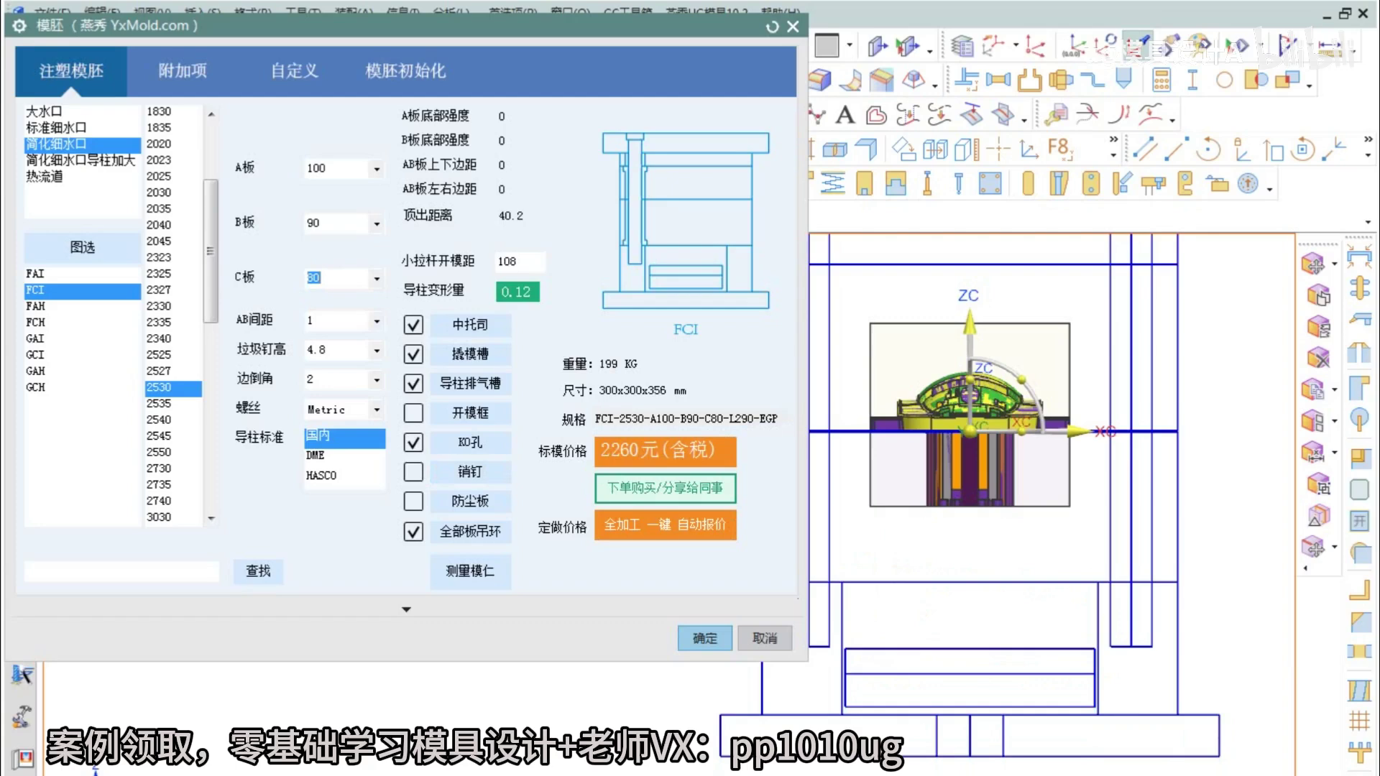
scroll(865, 626, "up", 1)
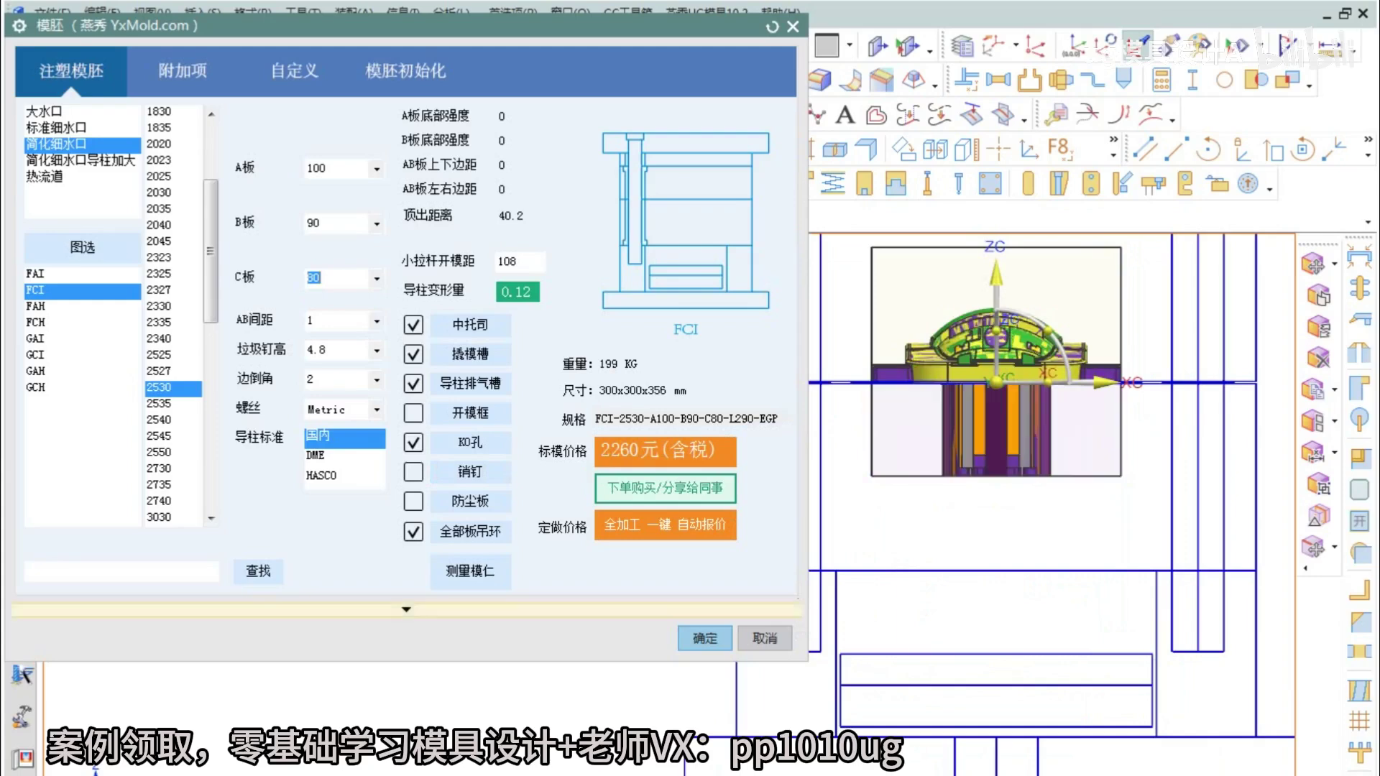
left_click(705, 638)
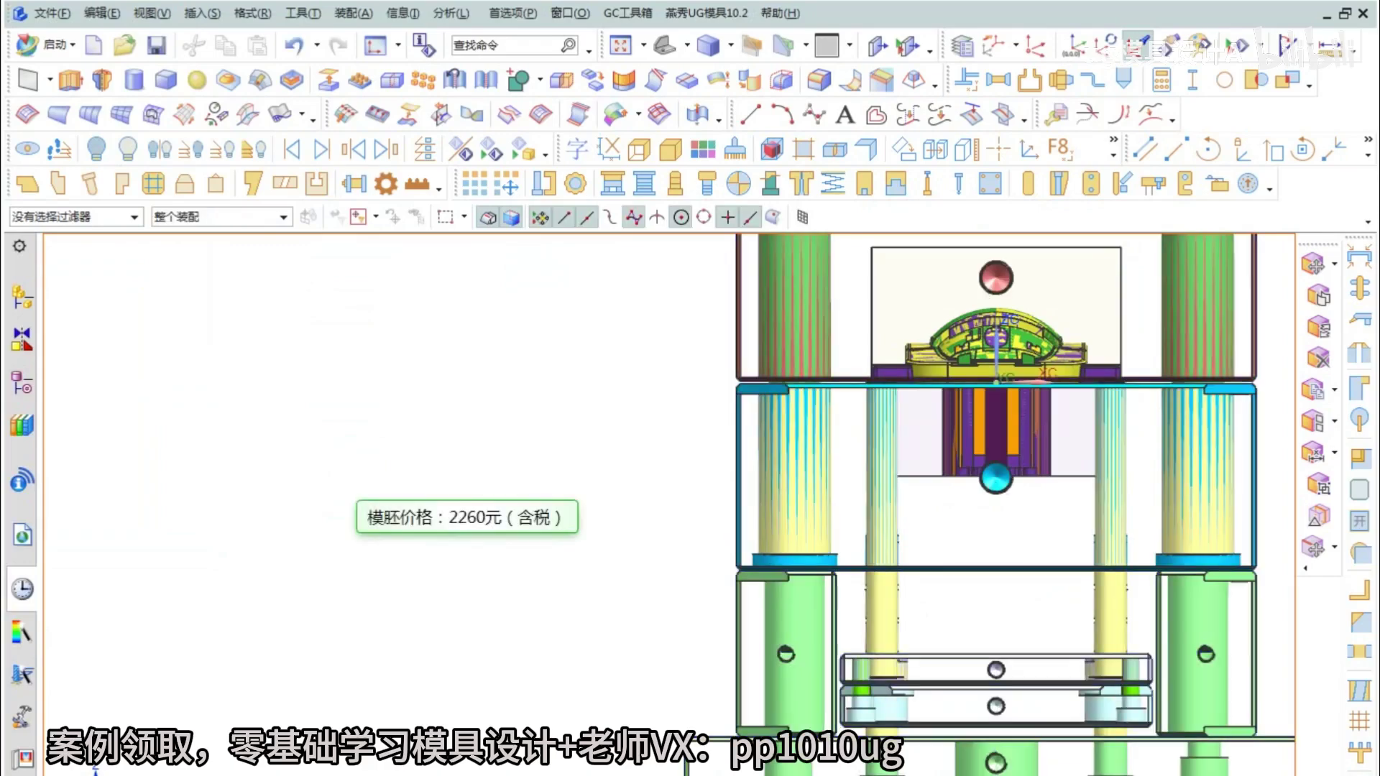
- Measure the distance from the upper insert's end face to the A plate's adjacent outer face
scroll(489, 513, "down", 4)
middle_click_drag(490, 512, 650, 557)
scroll(651, 557, "up", 4)
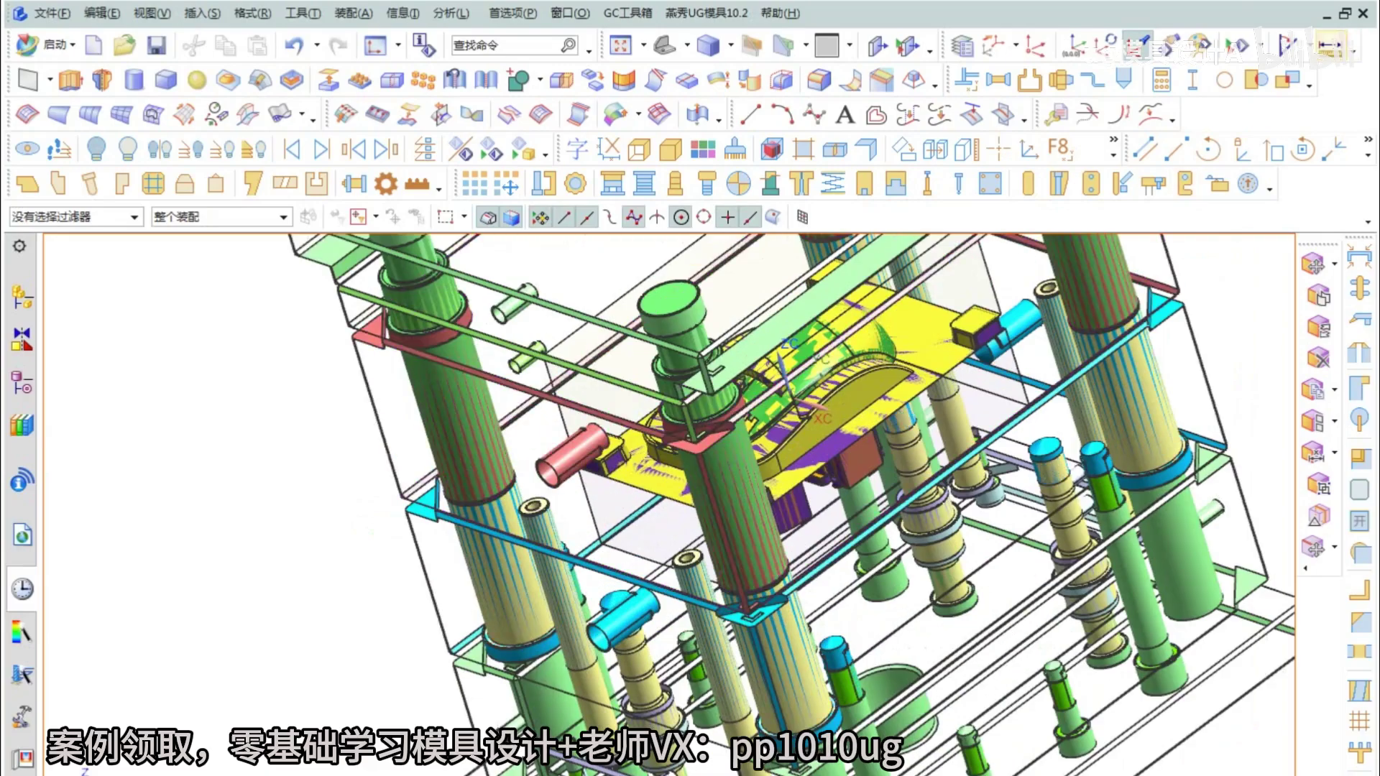
key("d")
left_click(631, 472)
scroll(631, 473, "up", 2)
left_click(635, 474)
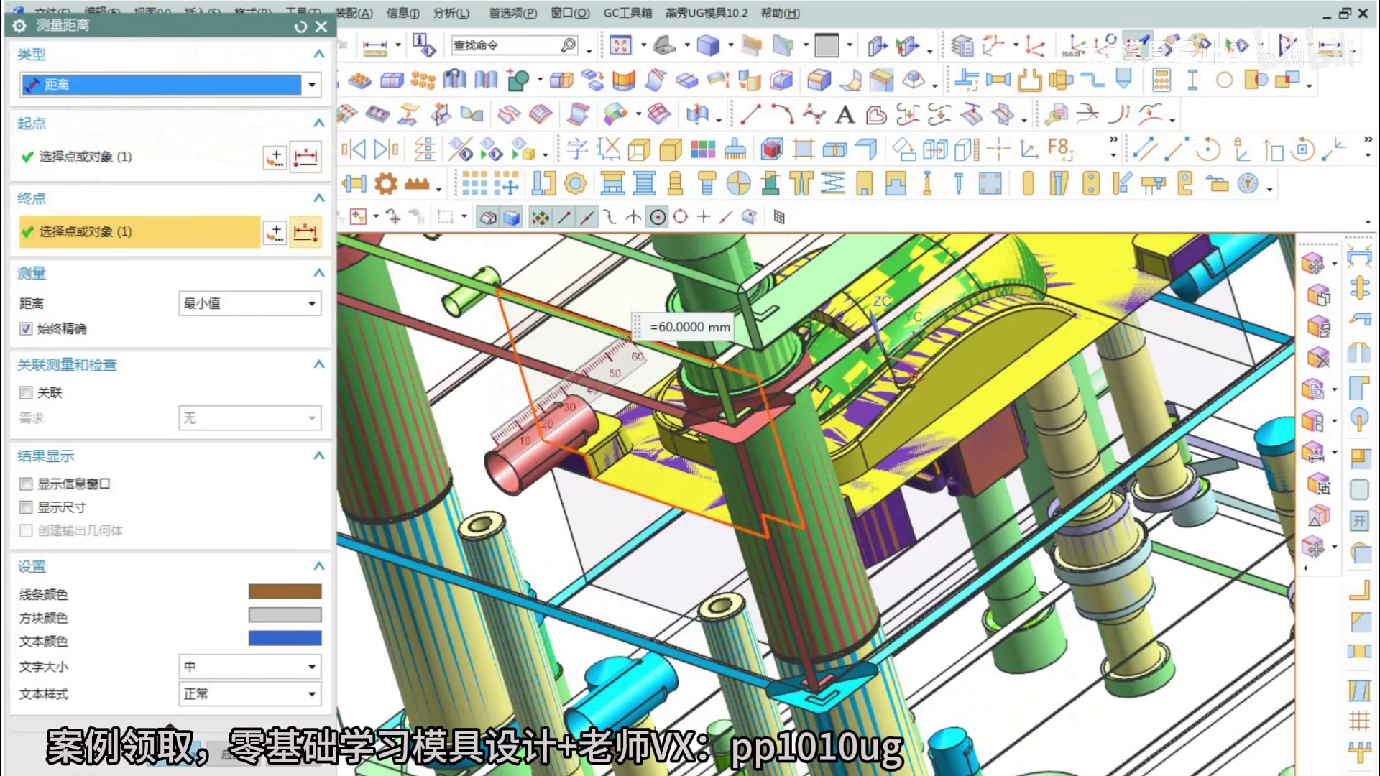
scroll(636, 446, "down", 3)
middle_click_drag(650, 345, 736, 395)
key("F8")
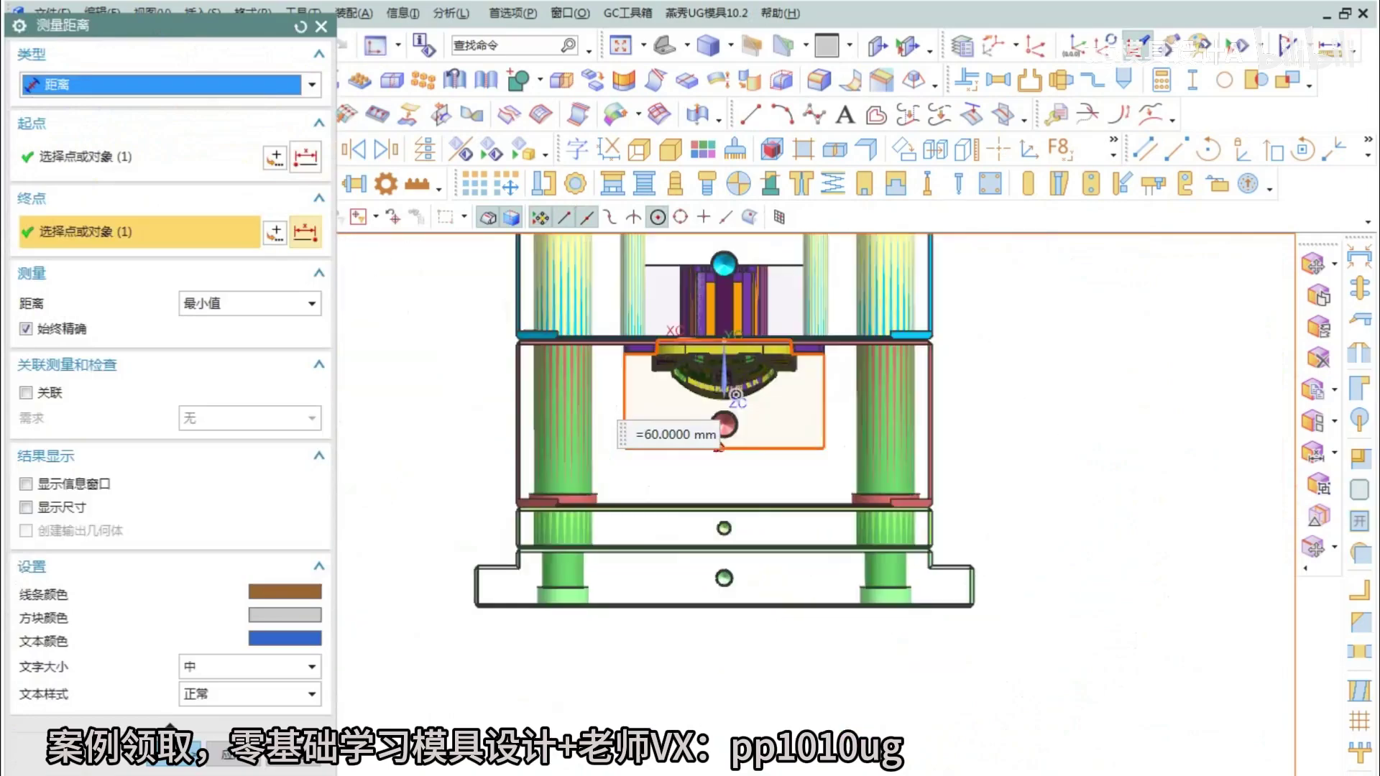
key("Escape")
- Examine from above and at an angle how the inserts sit among the mould base's pillars, screws and plates
middle_click_drag(718, 561, 733, 388)
key("F8")
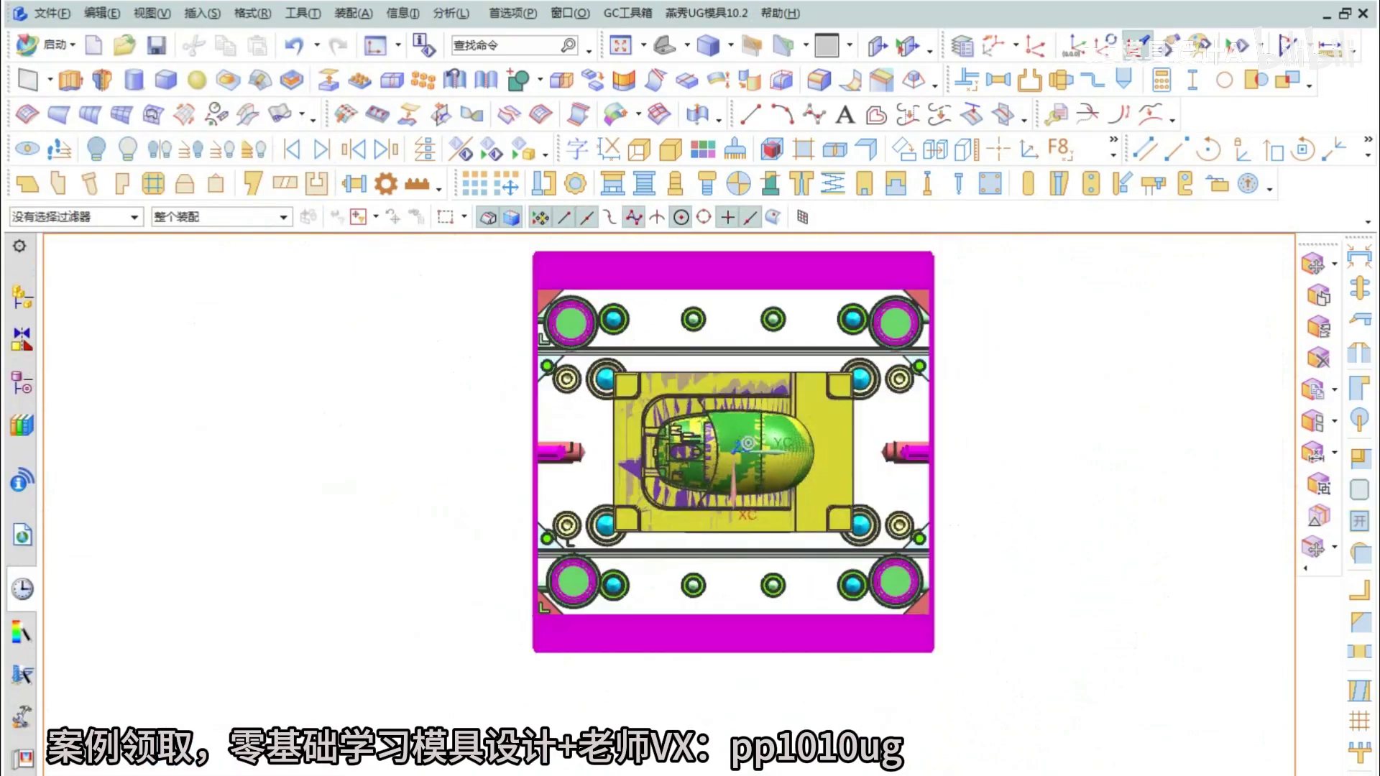
scroll(761, 614, "up", 1)
middle_click_drag(718, 629, 601, 533)
key("F8")
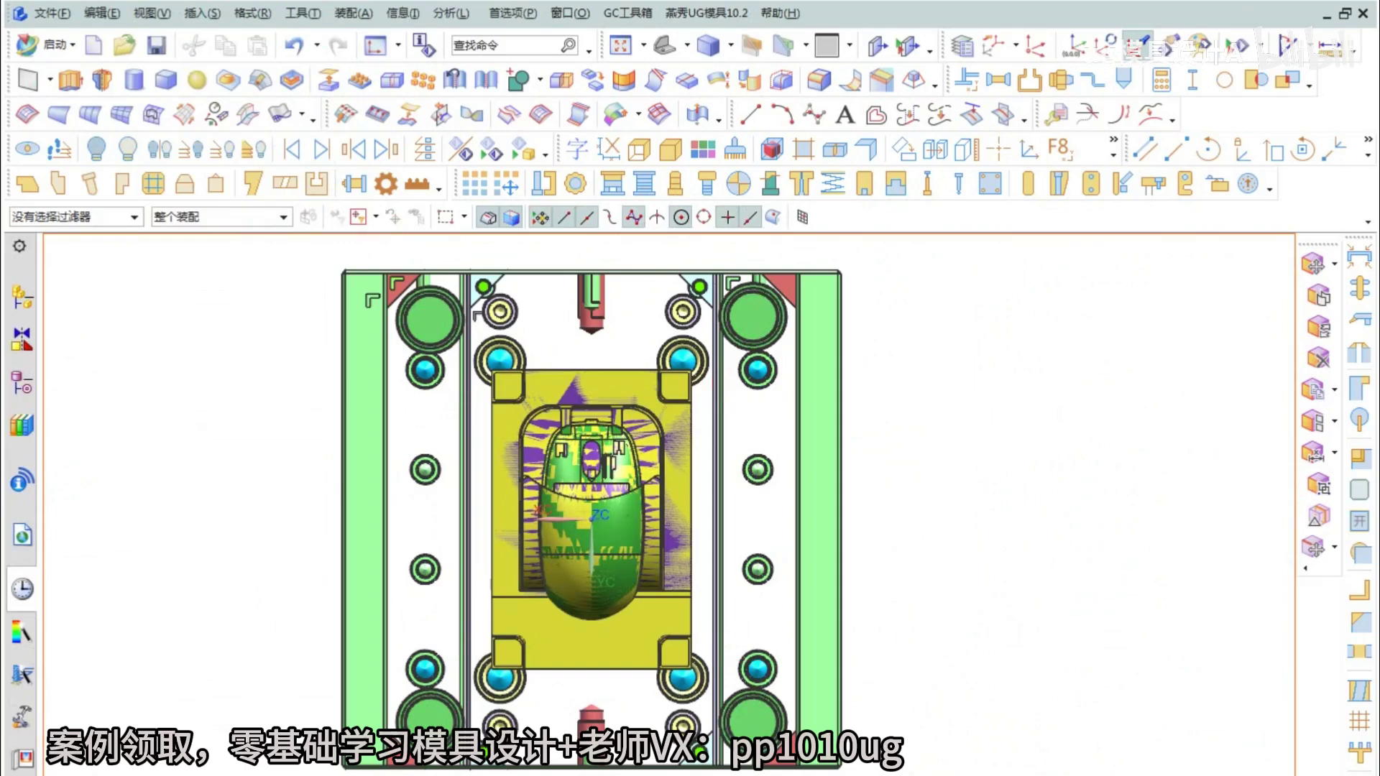
scroll(783, 676, "down", 1)
middle_click_drag(783, 676, 546, 518)
scroll(562, 524, "up", 3)
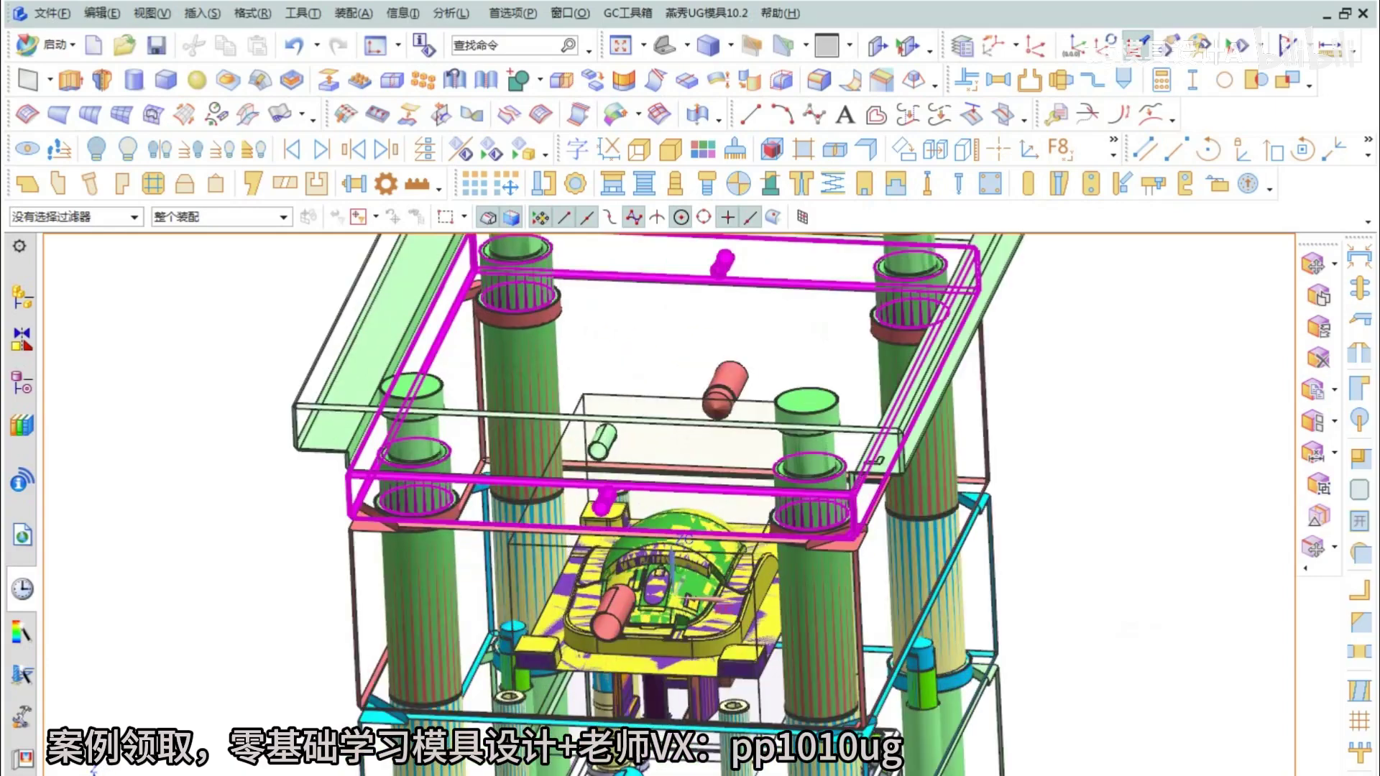
scroll(633, 503, "down", 2)
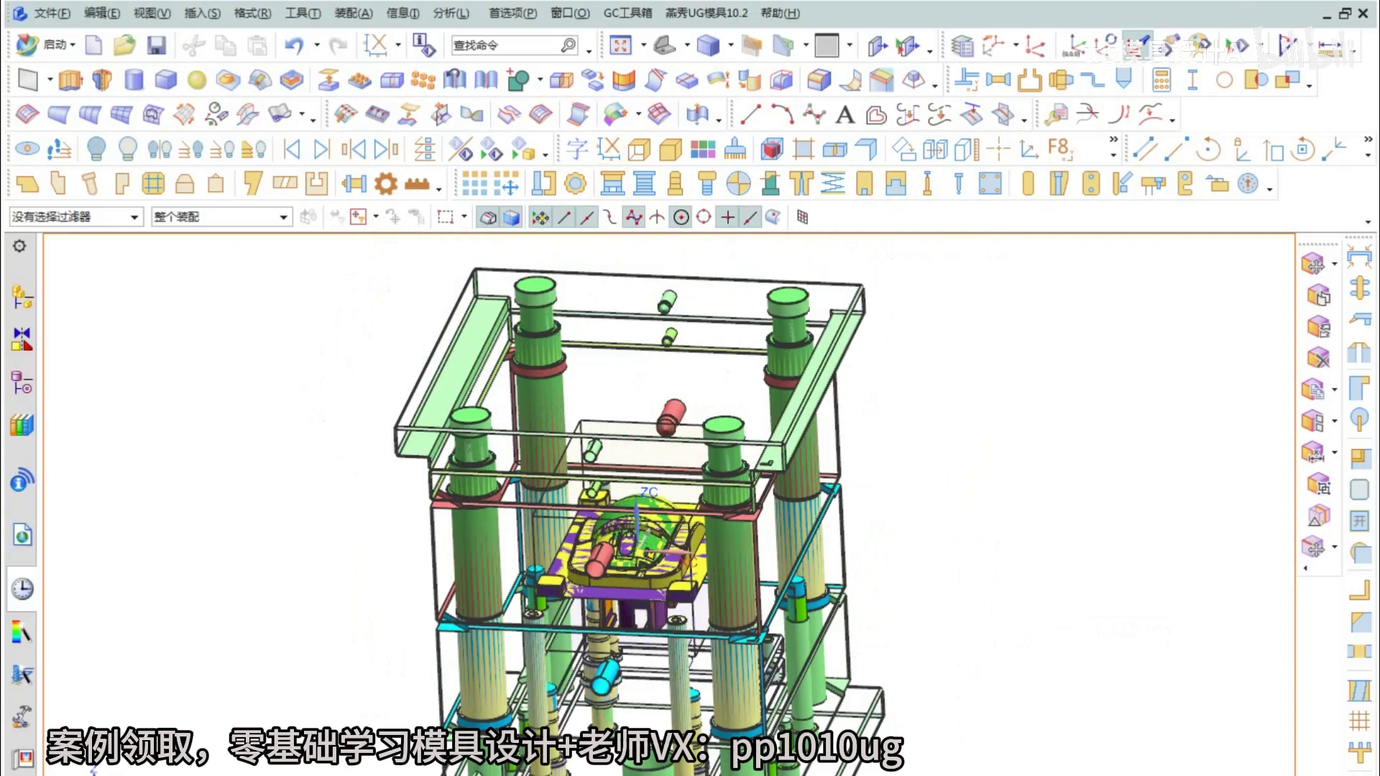
- Turn off layers 100 to 102, 108 and 115 to 119 to isolate the B plate and the inserts
key("ctrl+l")
left_click(632, 318)
left_click(632, 349)
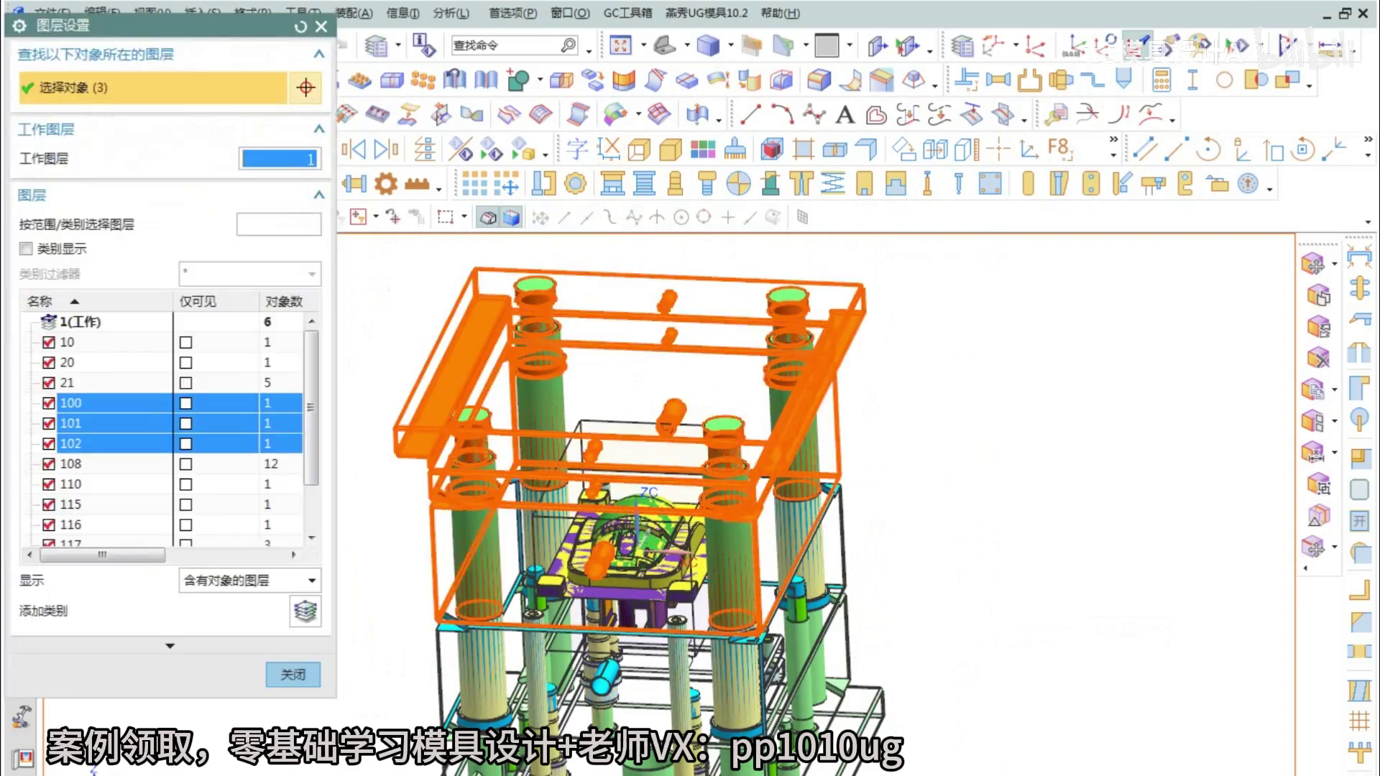
left_click(48, 403)
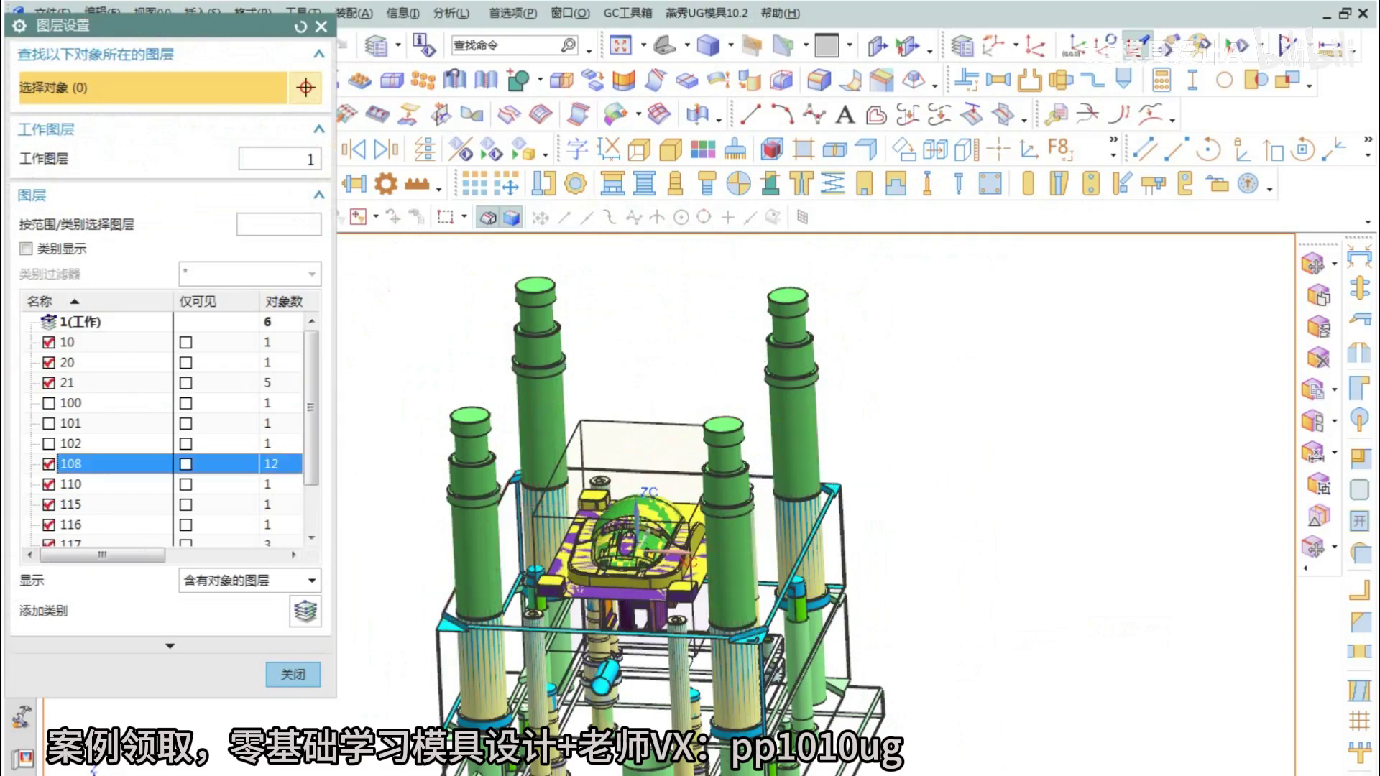
left_click(48, 464)
left_click(108, 503)
scroll(108, 504, "down", 1)
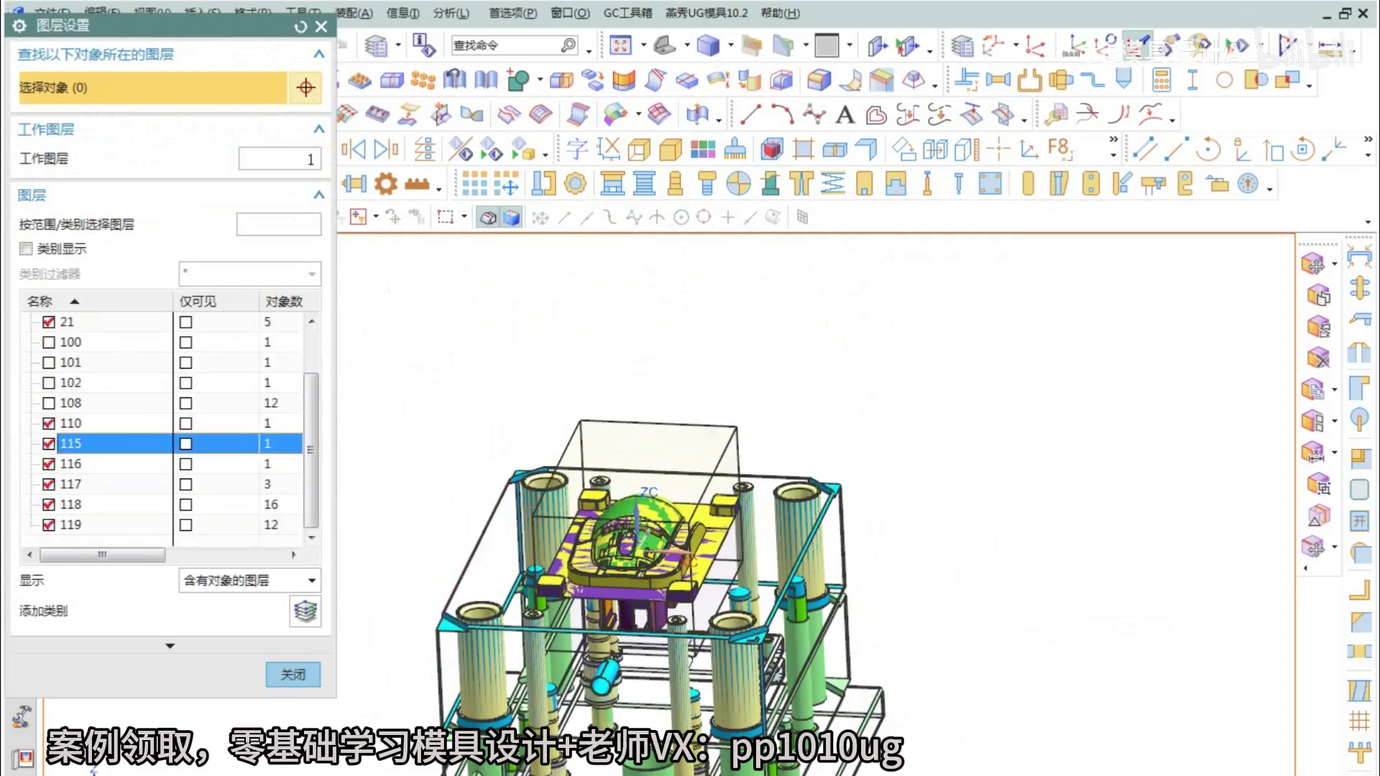
left_click(108, 524, "shift")
left_click(49, 525)
left_click(292, 673)
- Hide the upper insert so the lower insert and the B plate are exposed
scroll(678, 544, "up", 3)
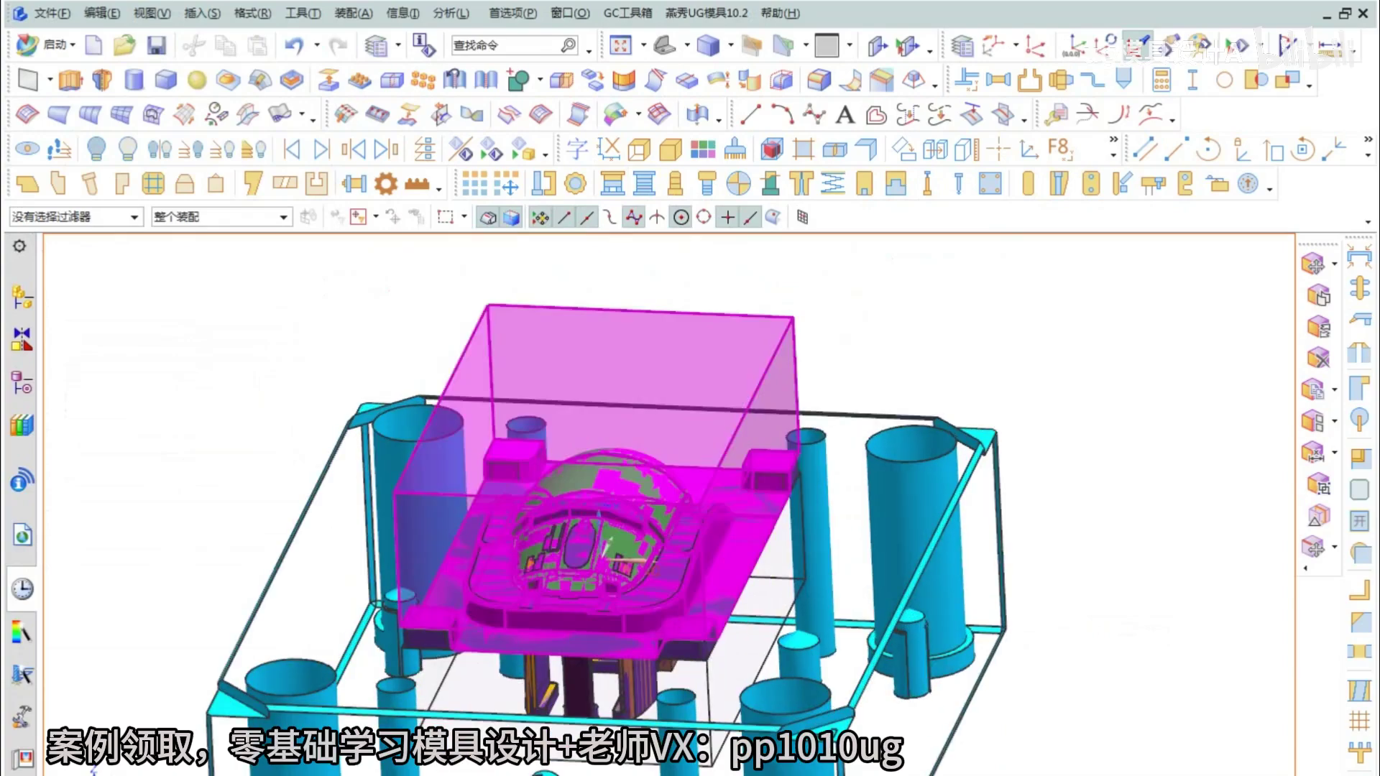
left_click(677, 544)
key("ctrl+b")
middle_click_drag(678, 471, 632, 614)
key("F8")
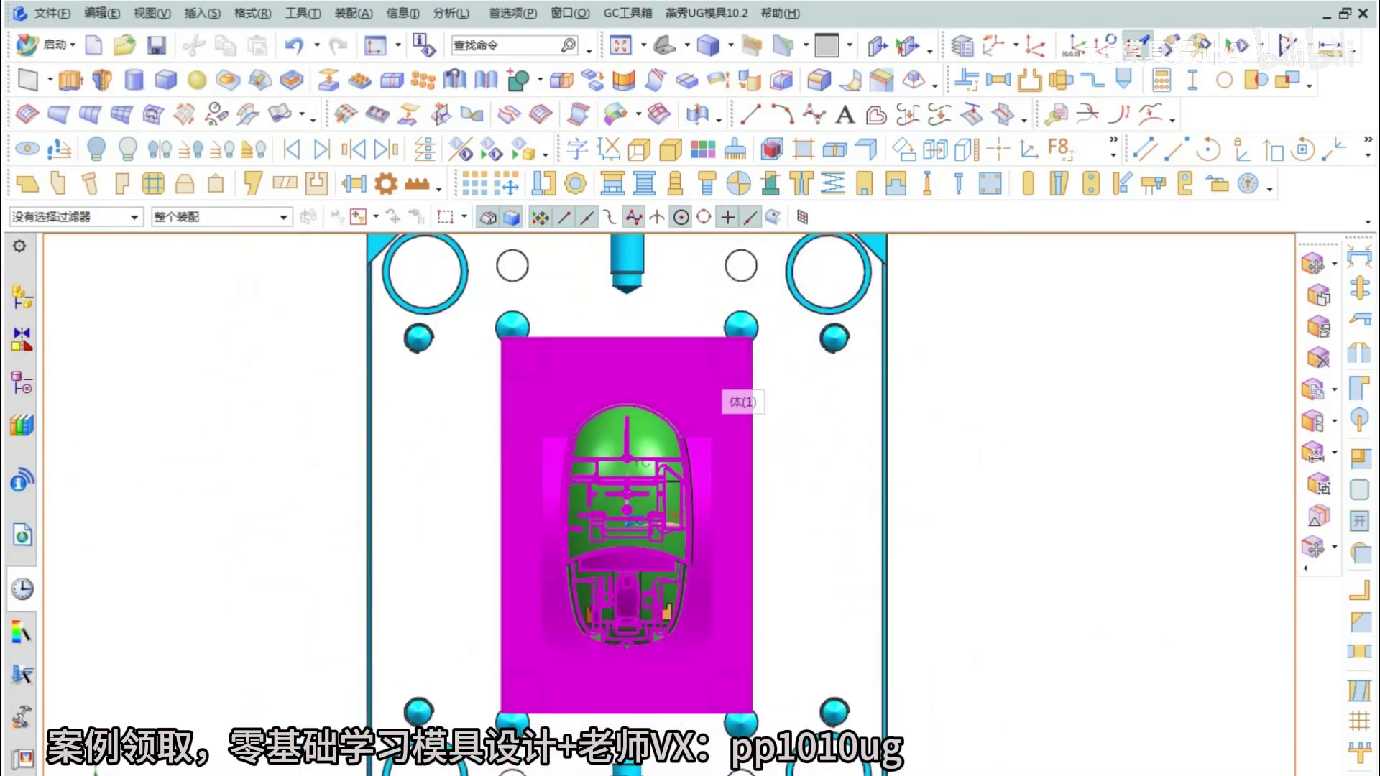
key("Home")
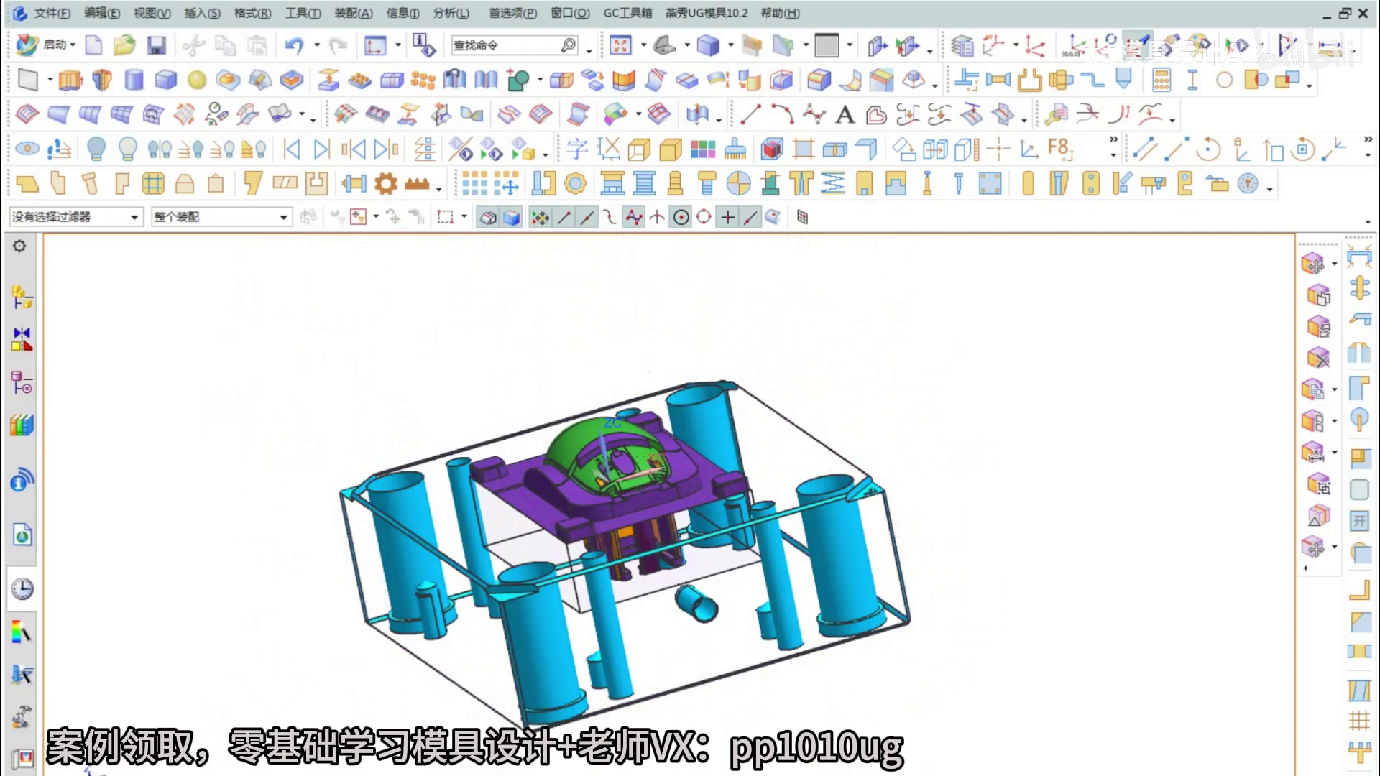
- Cut the lower insert's pocket in the B plate using the relieved-corner type, 8.5 corner radius, 1 mm corner clearance and no side clearance
left_click(1358, 521)
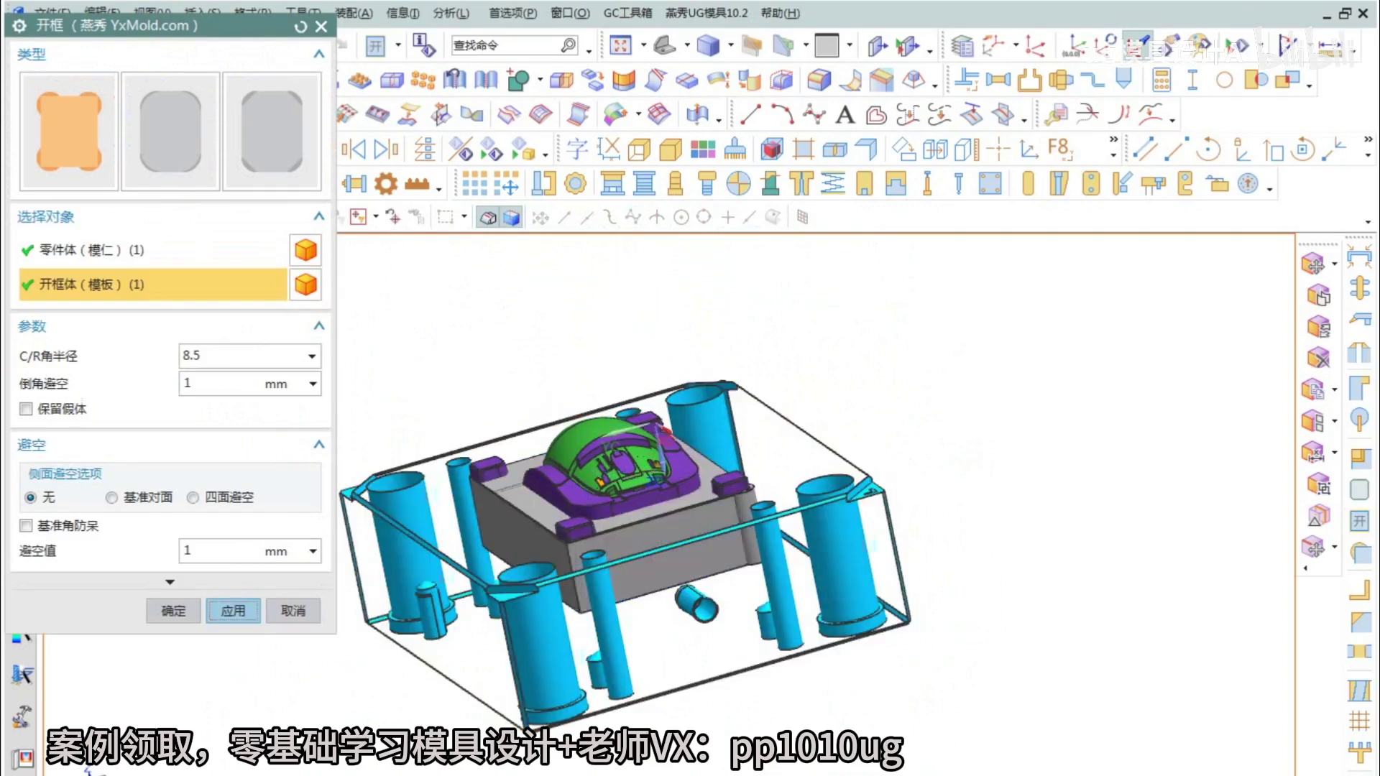
middle_click(646, 344)
middle_click_drag(646, 345, 632, 409)
key("Escape")
- Hide the B plate to check the lower insert, and restore the hidden bodies except the upper insert
left_click(729, 610)
key("ctrl+b")
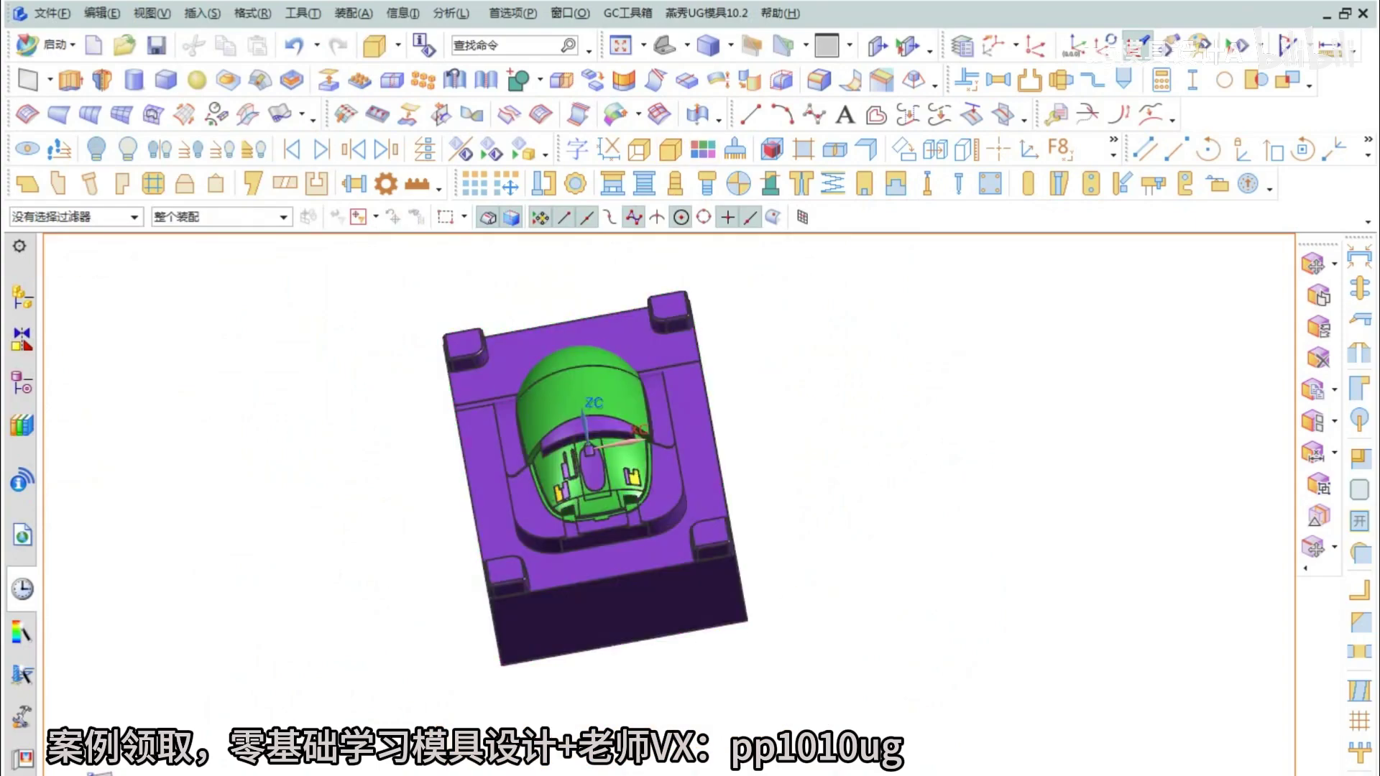
key("ctrl+shift+u")
middle_click_drag(632, 496, 505, 309)
scroll(603, 424, "up", 2)
key("ctrl+b")
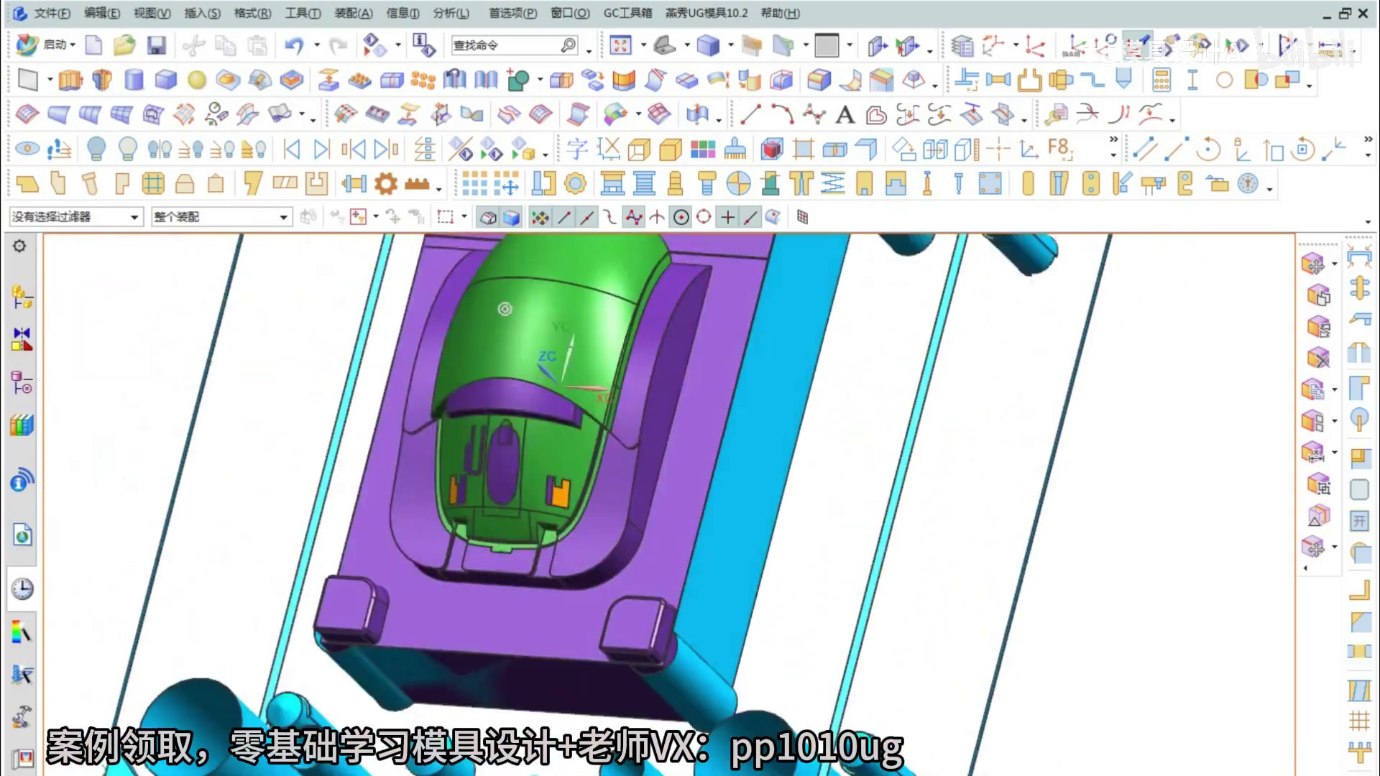
- Examine the pocket's corner reliefs and side walls against the lower insert's corners from above
scroll(632, 604, "up", 6)
scroll(632, 604, "down", 5)
key("F8")
scroll(632, 603, "up", 2)
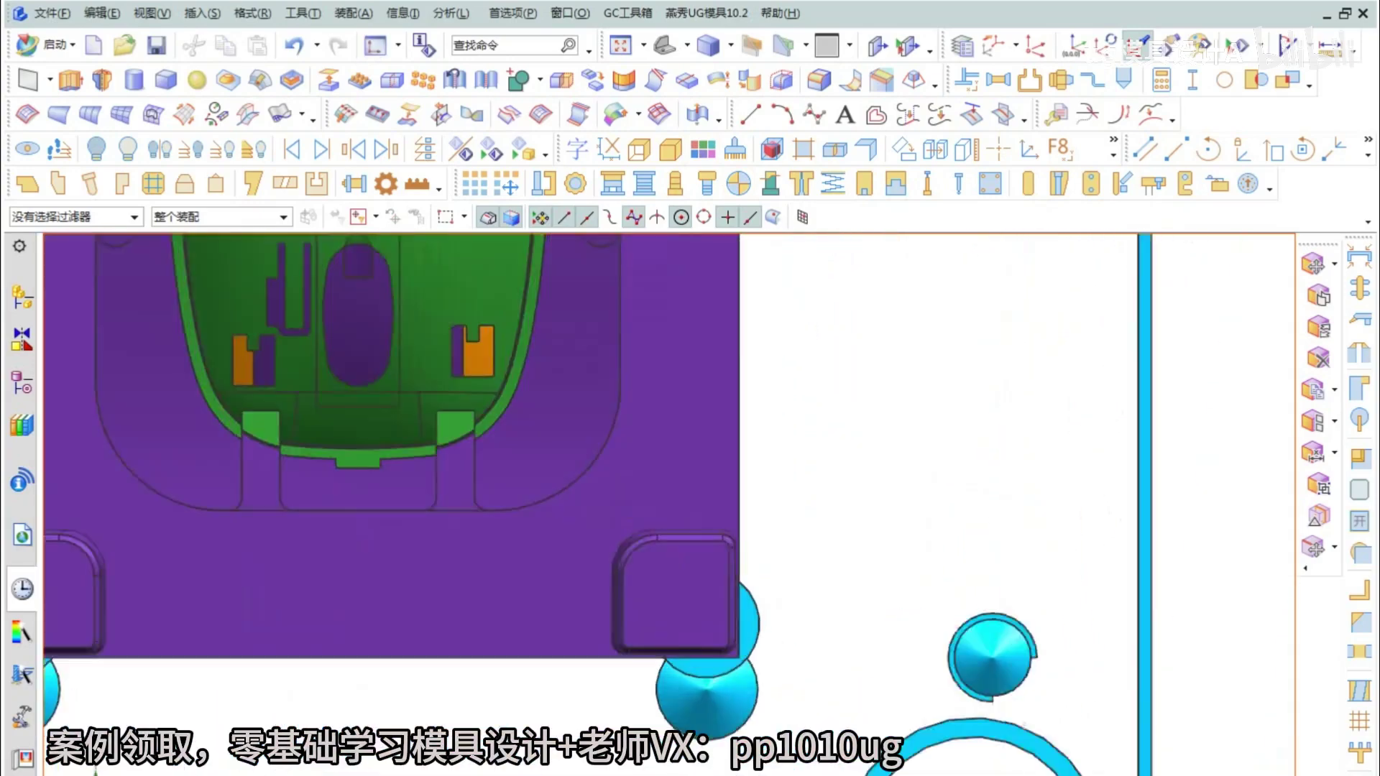
scroll(676, 604, "up", 3)
scroll(675, 603, "down", 5)
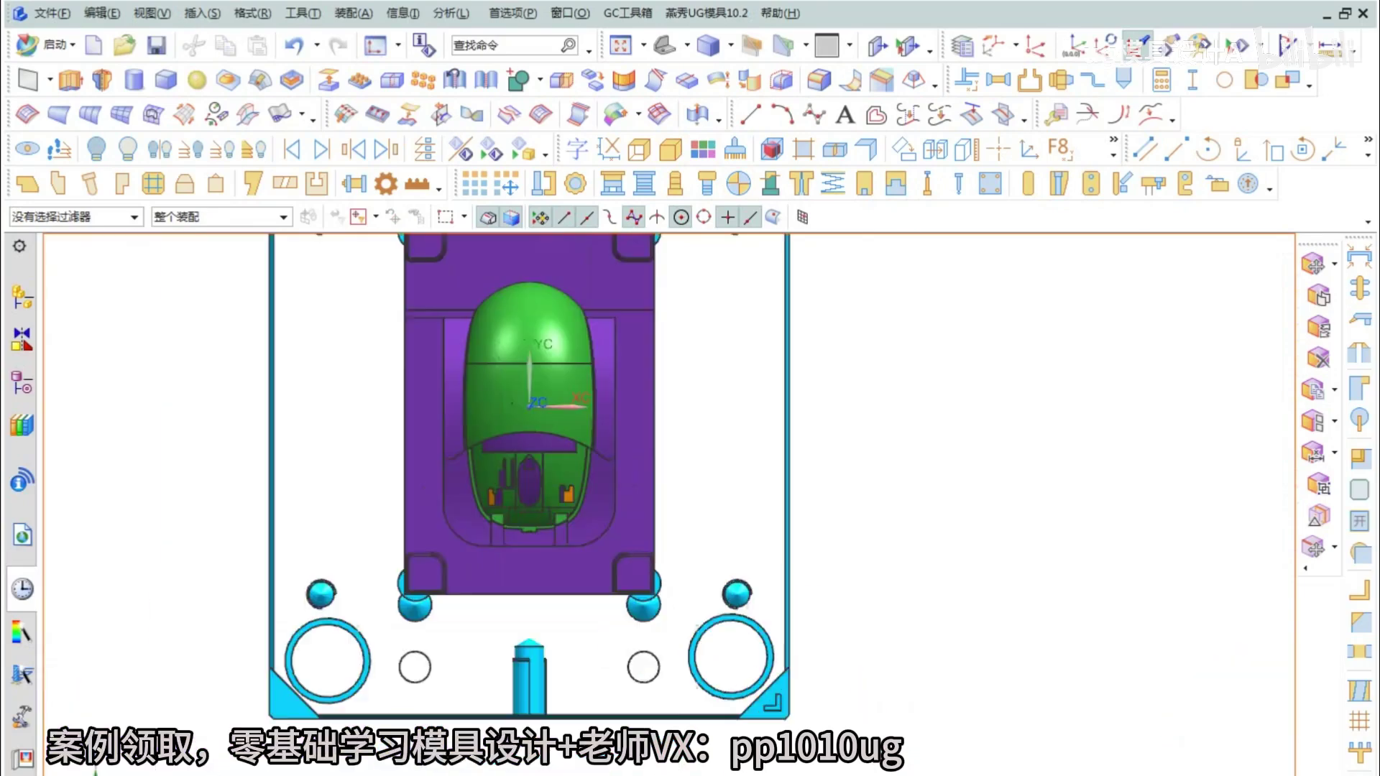
scroll(652, 602, "up", 8)
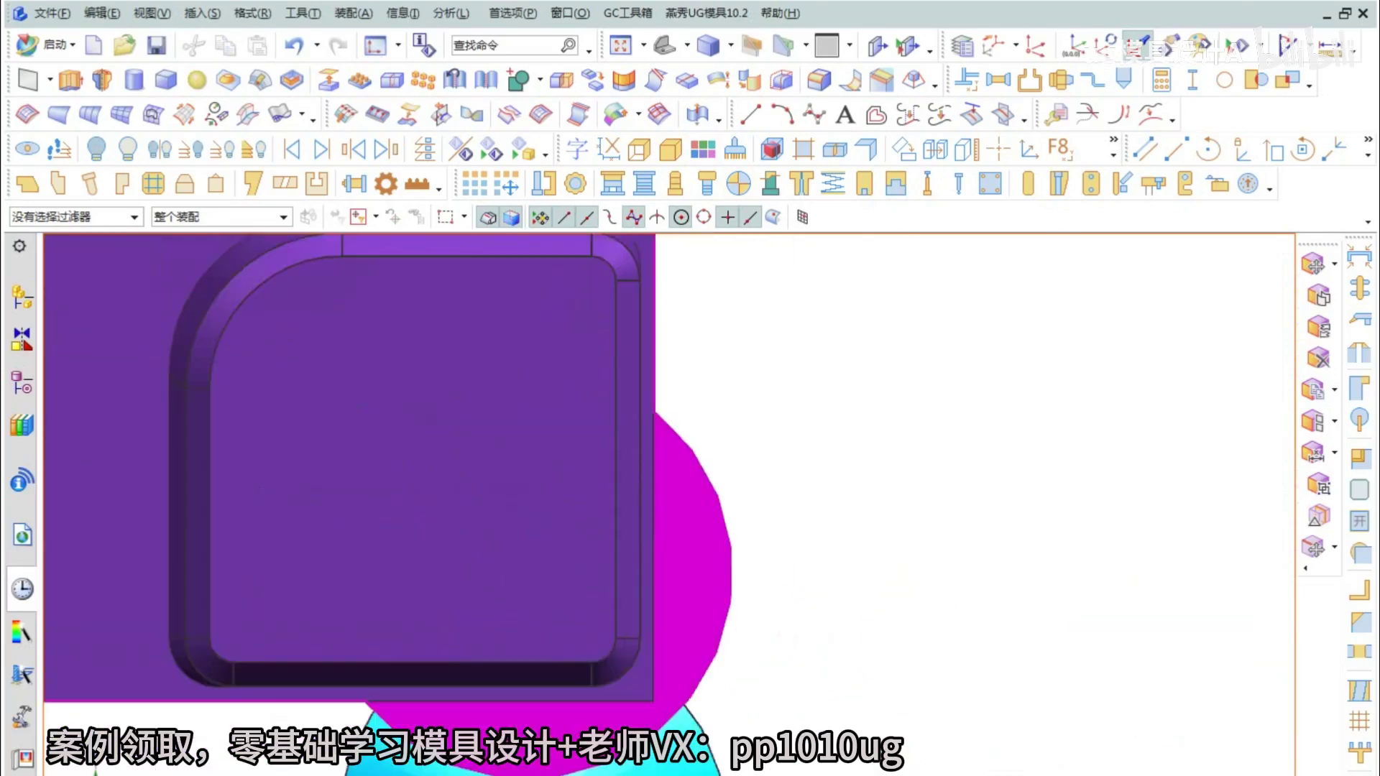
scroll(652, 602, "down", 5)
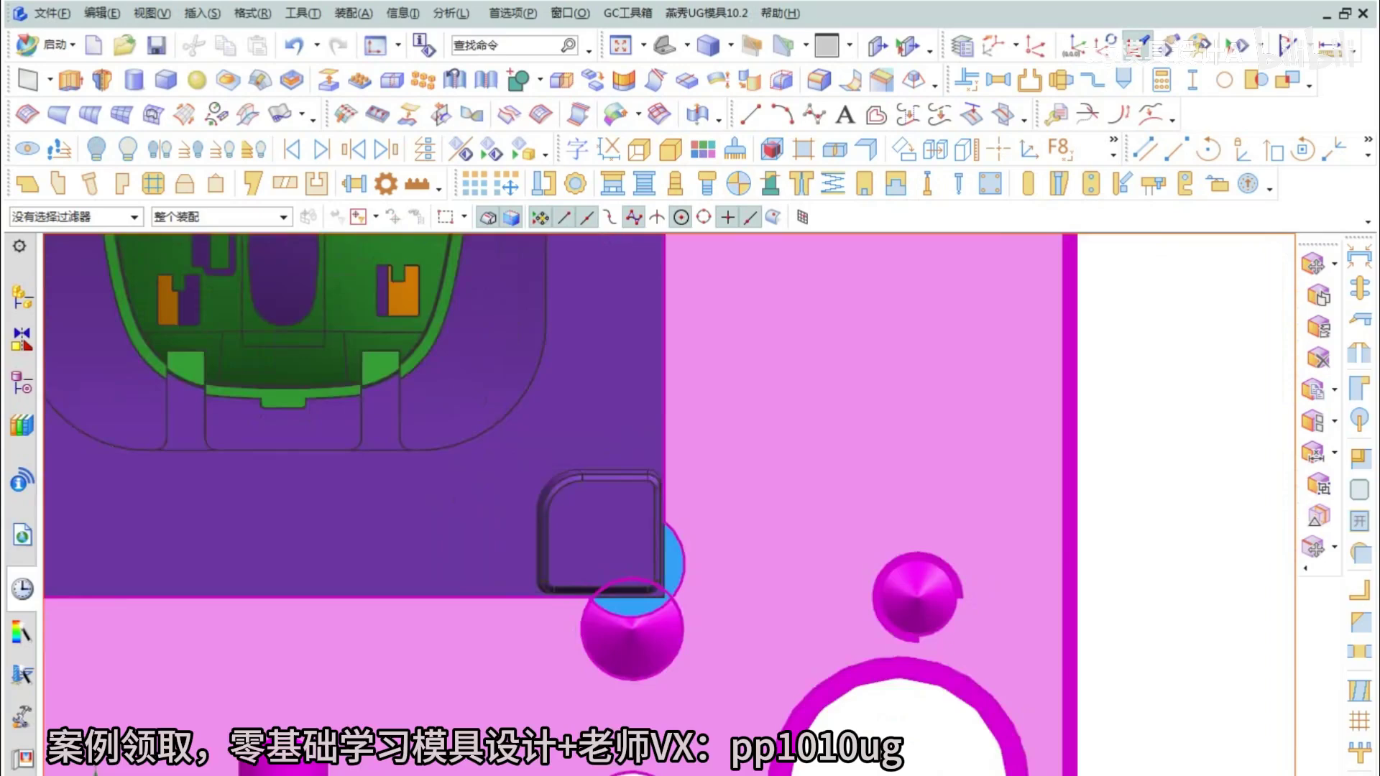
scroll(761, 564, "down", 5)
middle_click_drag(755, 302, 753, 586, "shift")
scroll(723, 478, "up", 11)
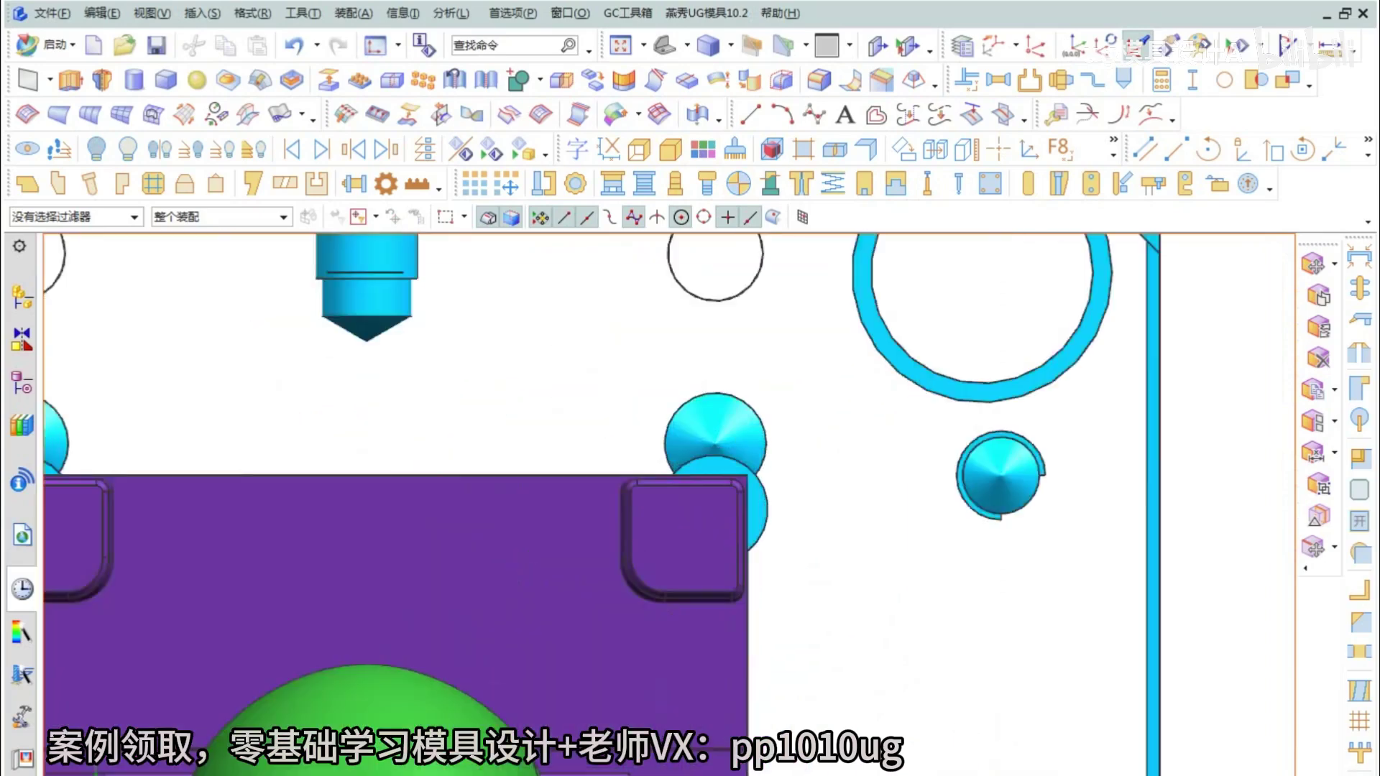
scroll(487, 468, "up", 10)
scroll(585, 468, "down", 11)
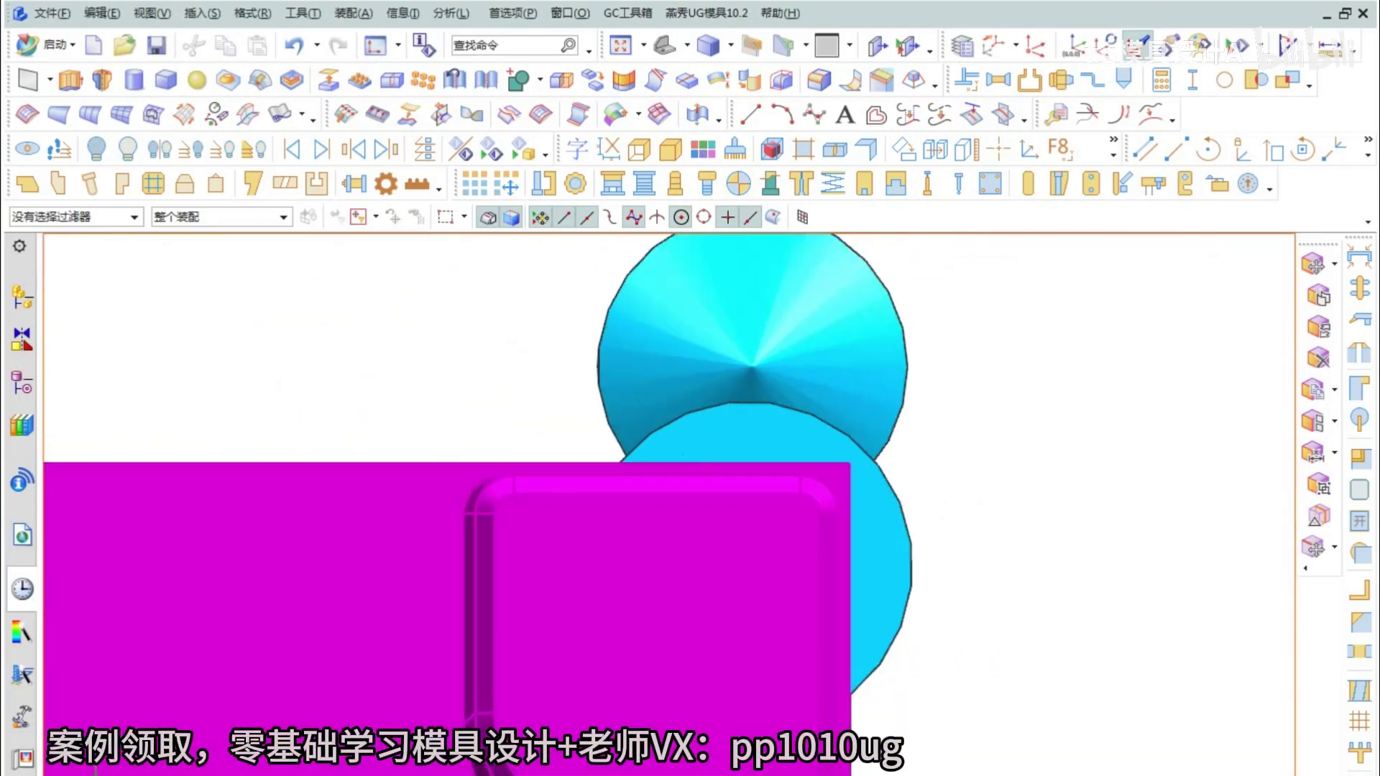
scroll(840, 684, "up", 4)
scroll(859, 713, "up", 7)
scroll(815, 557, "down", 4)
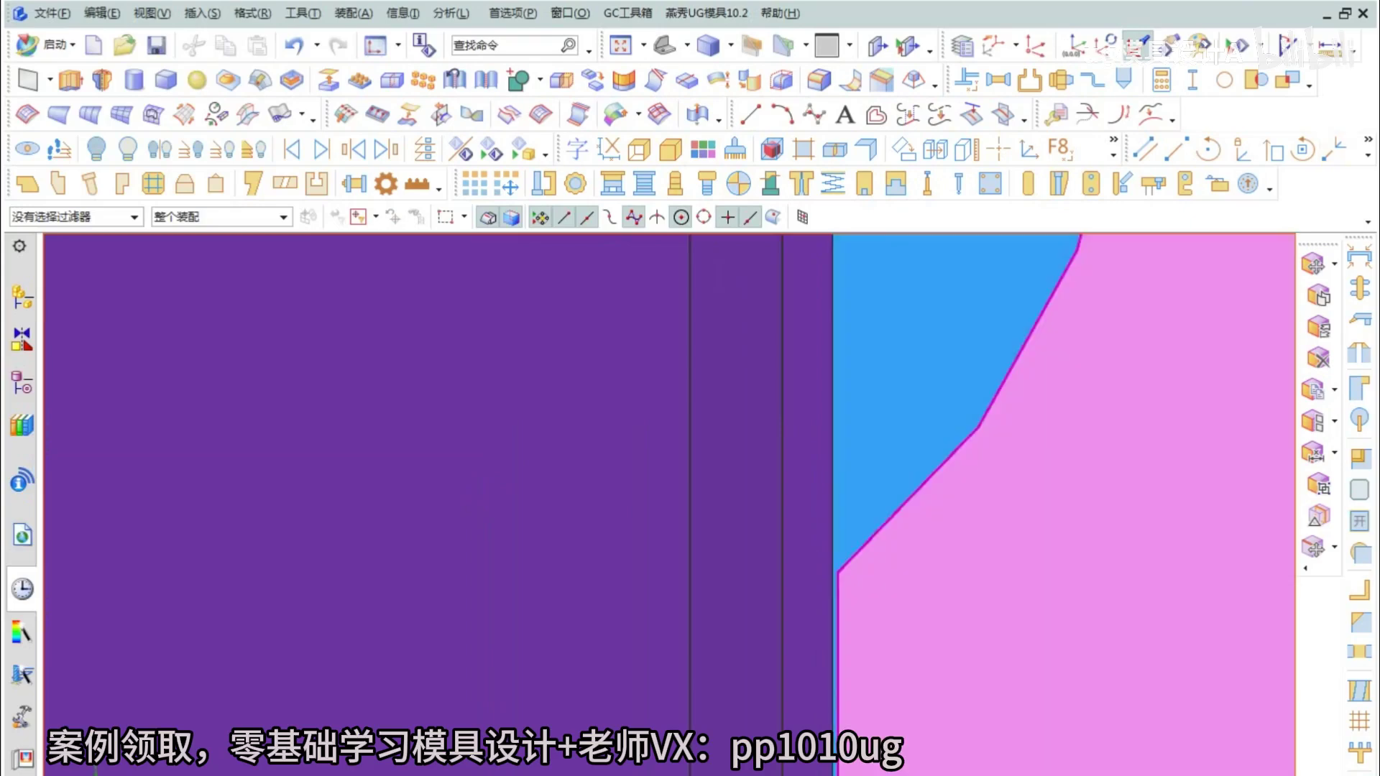
- Measure the gap between the lower insert's side face and the adjacent pocket wall in the B plate
left_click(1330, 46)
scroll(790, 355, "down", 15)
middle_click_drag(788, 411, 769, 405)
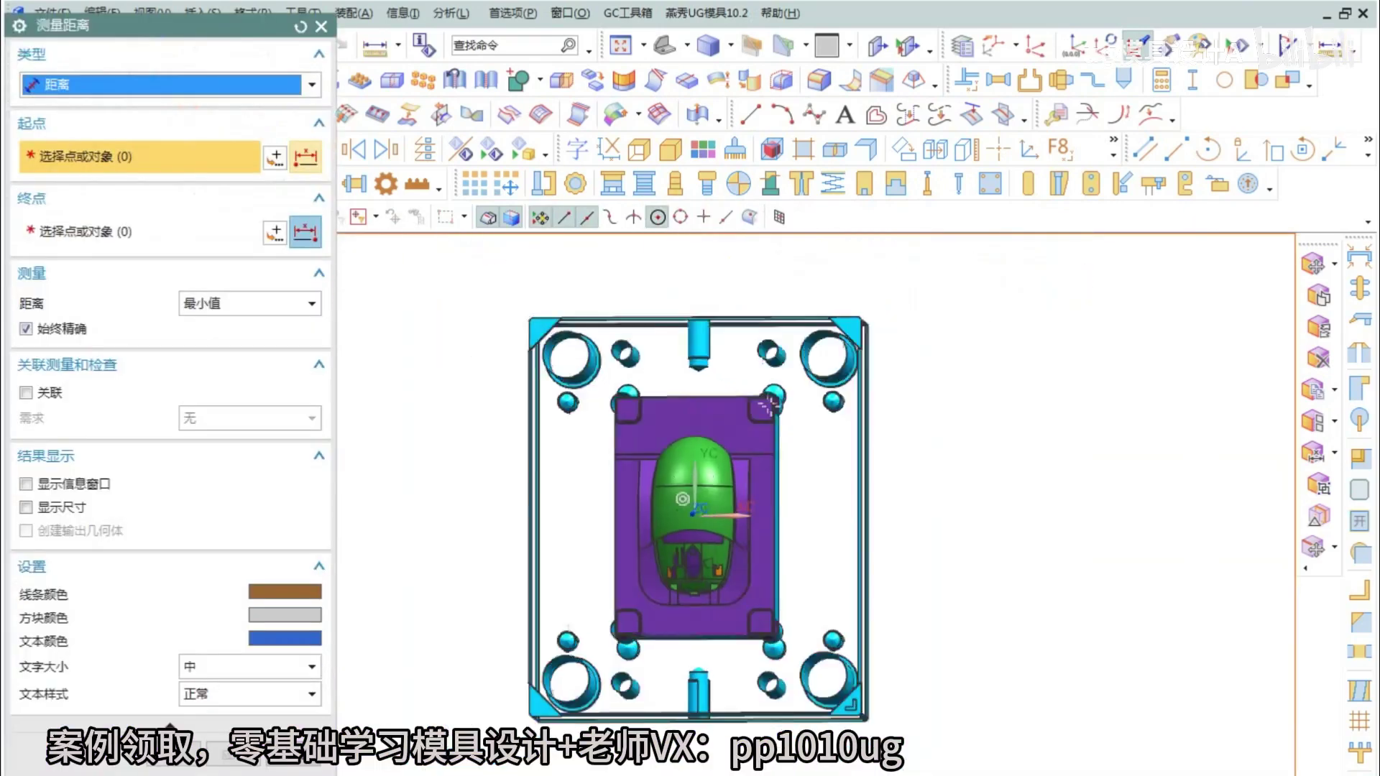
scroll(762, 510, "up", 10)
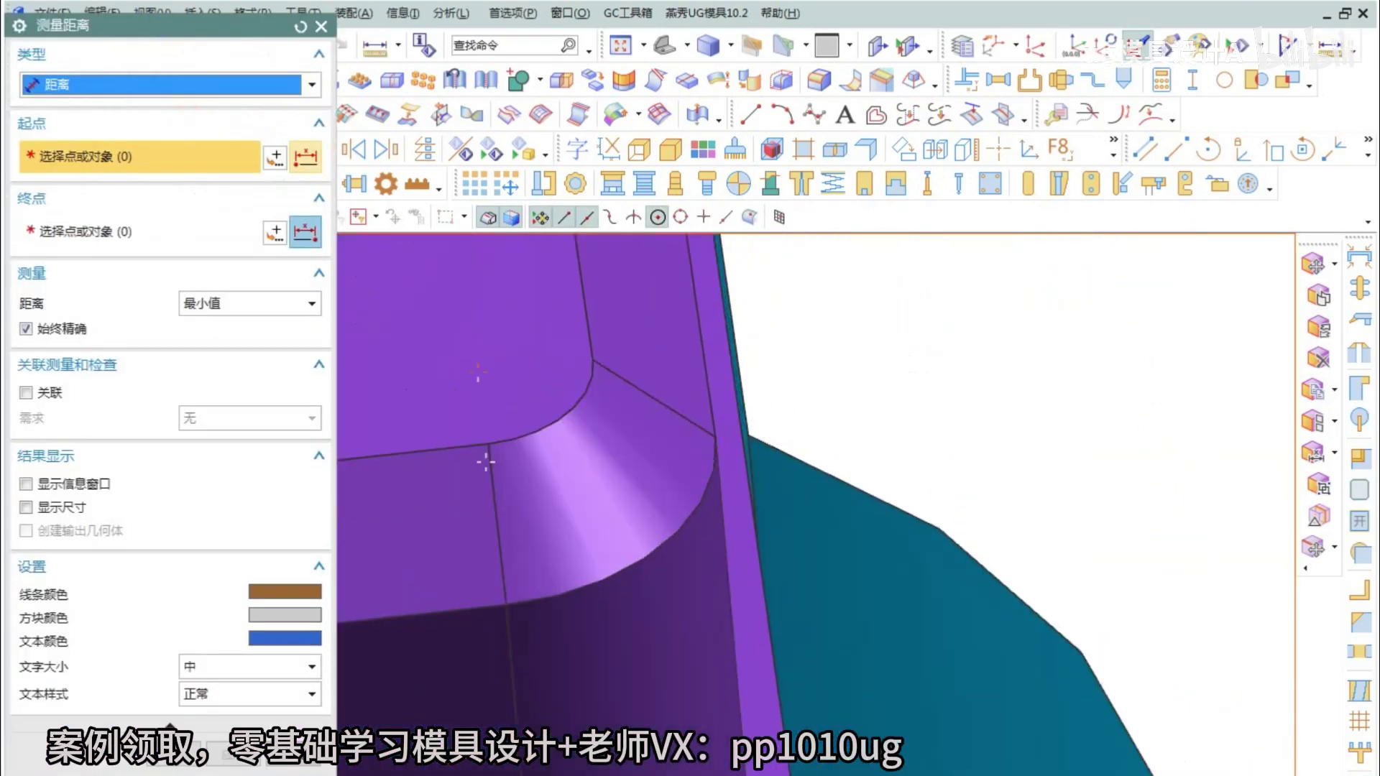
scroll(748, 424, "up", 4)
left_click(756, 431)
scroll(748, 476, "down", 11)
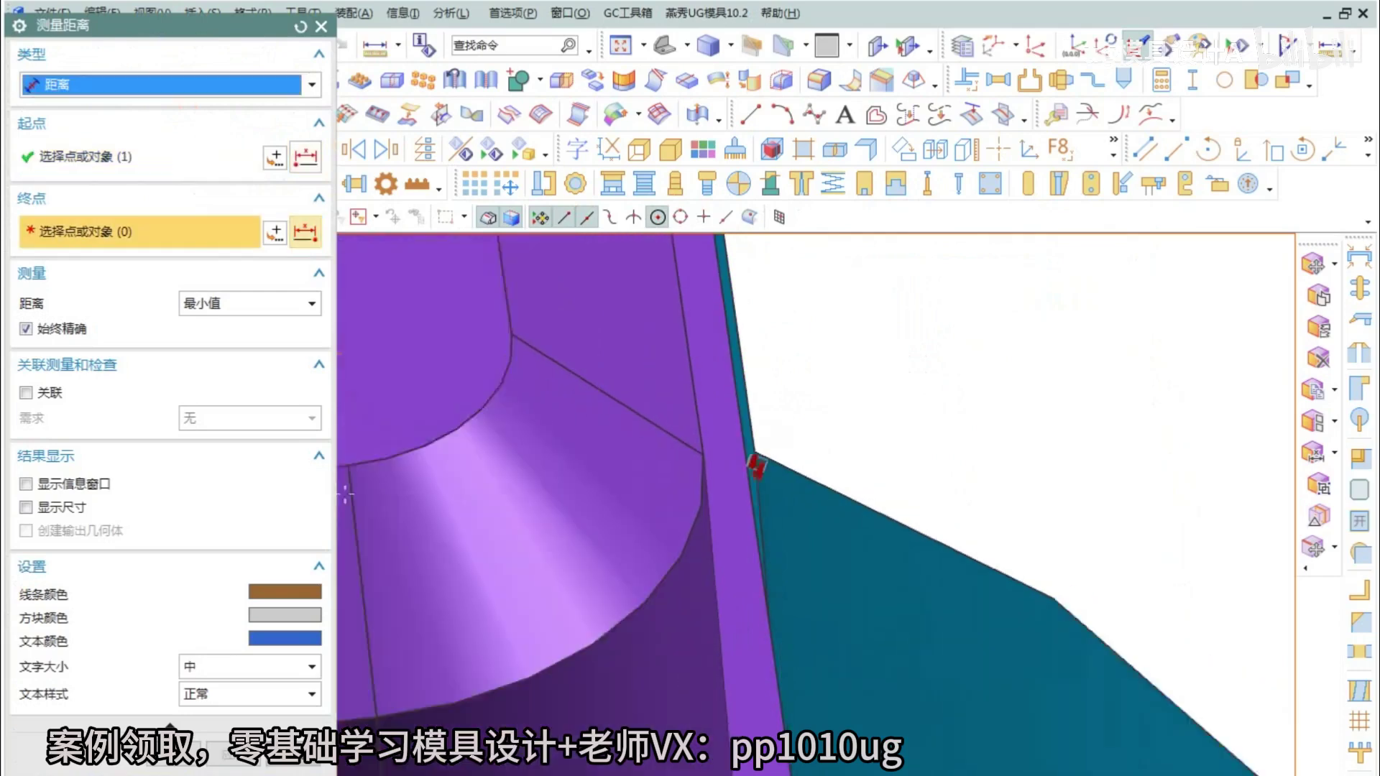
middle_click_drag(770, 524, 762, 618)
scroll(763, 690, "up", 4)
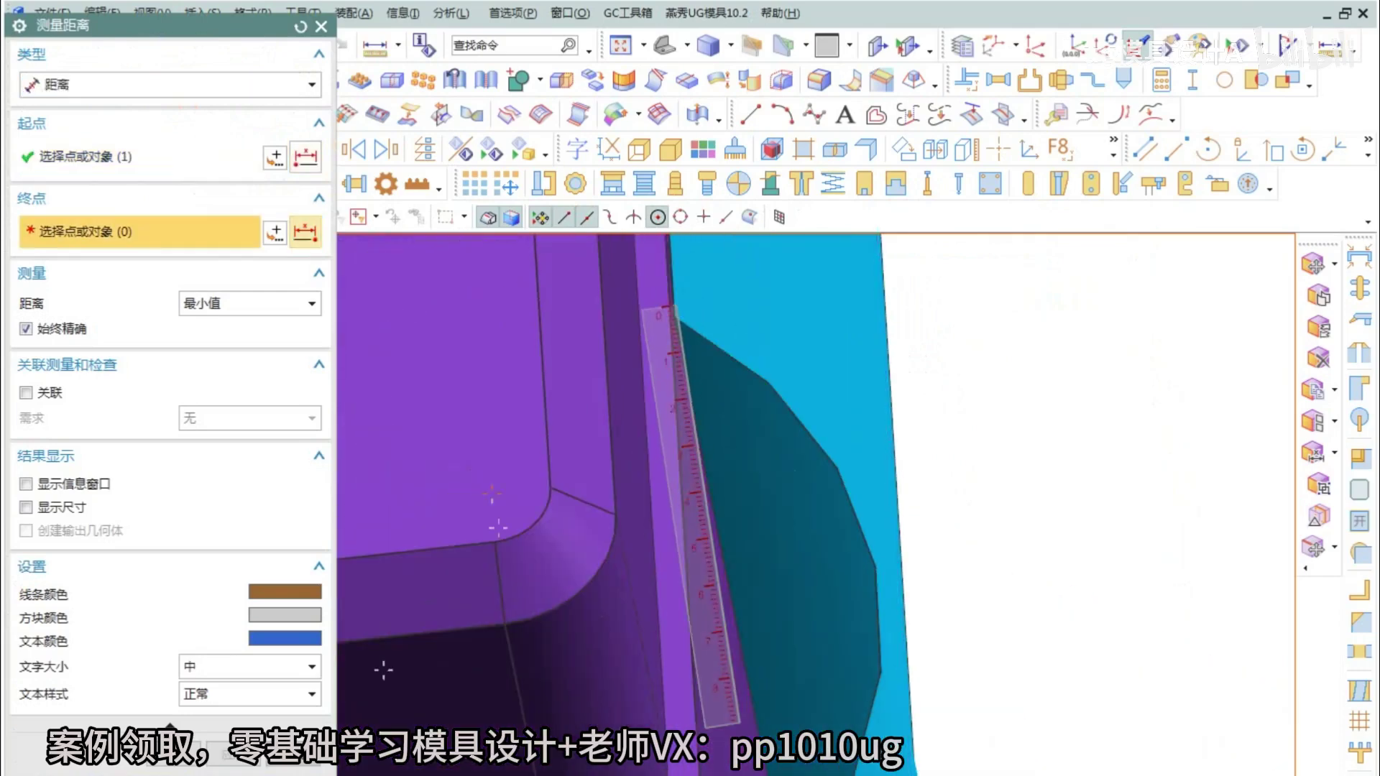
scroll(773, 564, "down", 10)
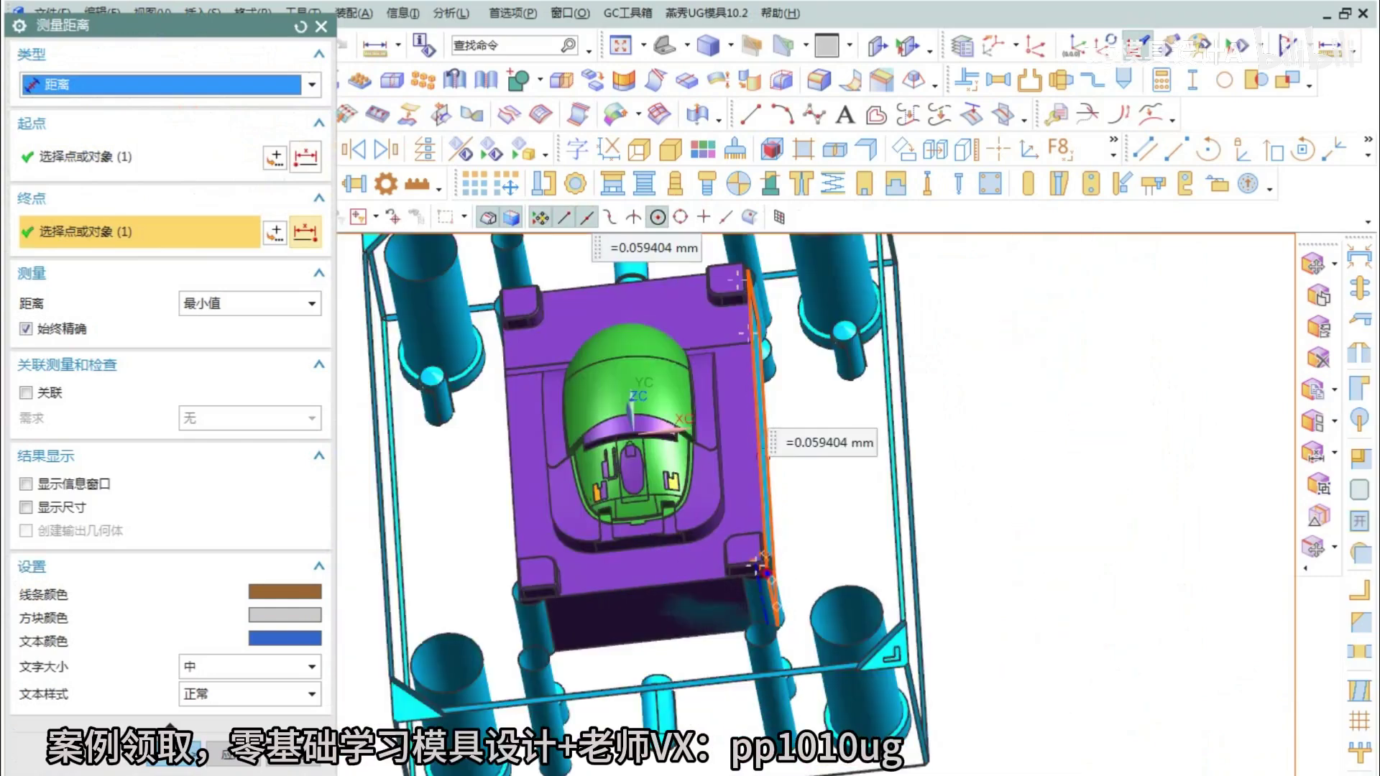
- Measure the distance across the lower insert to the pocket's opposite long side
middle_click_drag(772, 564, 809, 539)
scroll(611, 589, "up", 4)
scroll(603, 595, "up", 5)
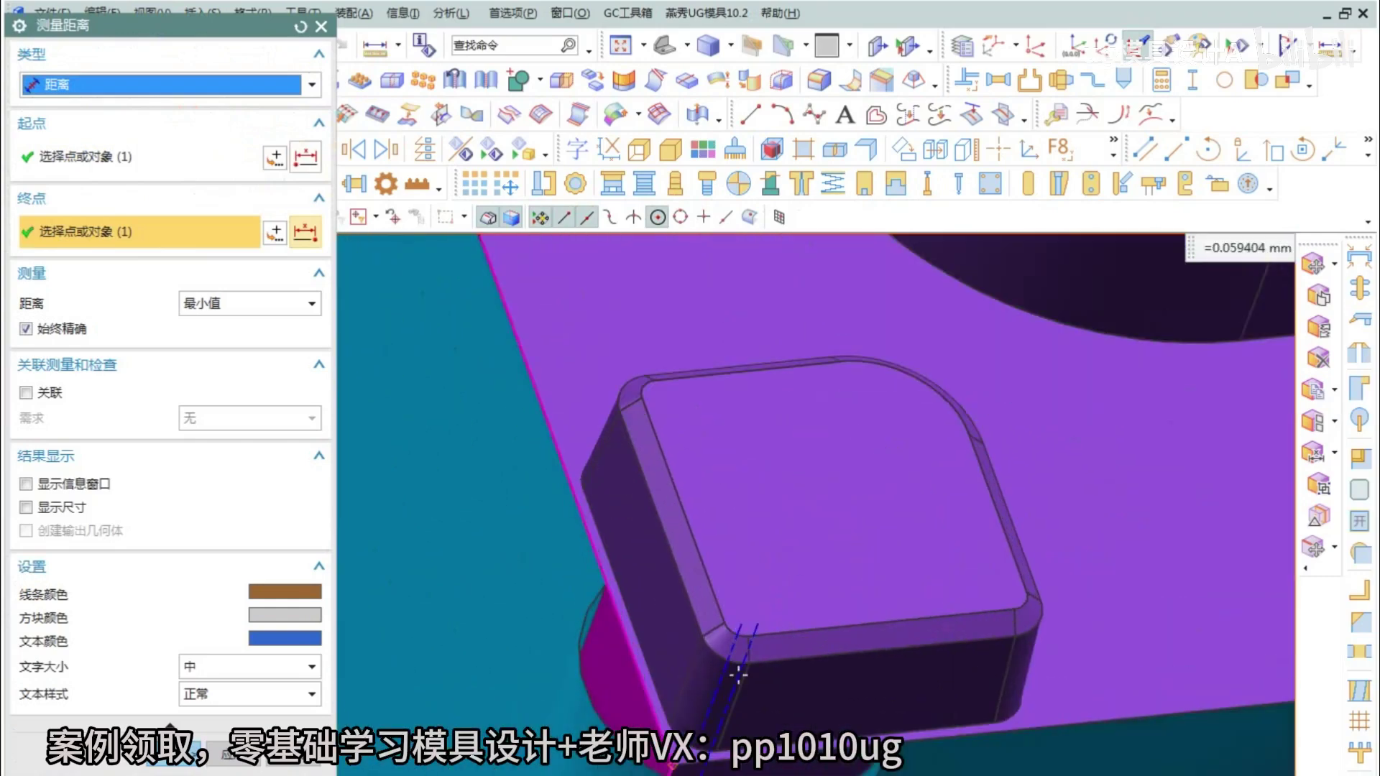
scroll(738, 674, "down", 8)
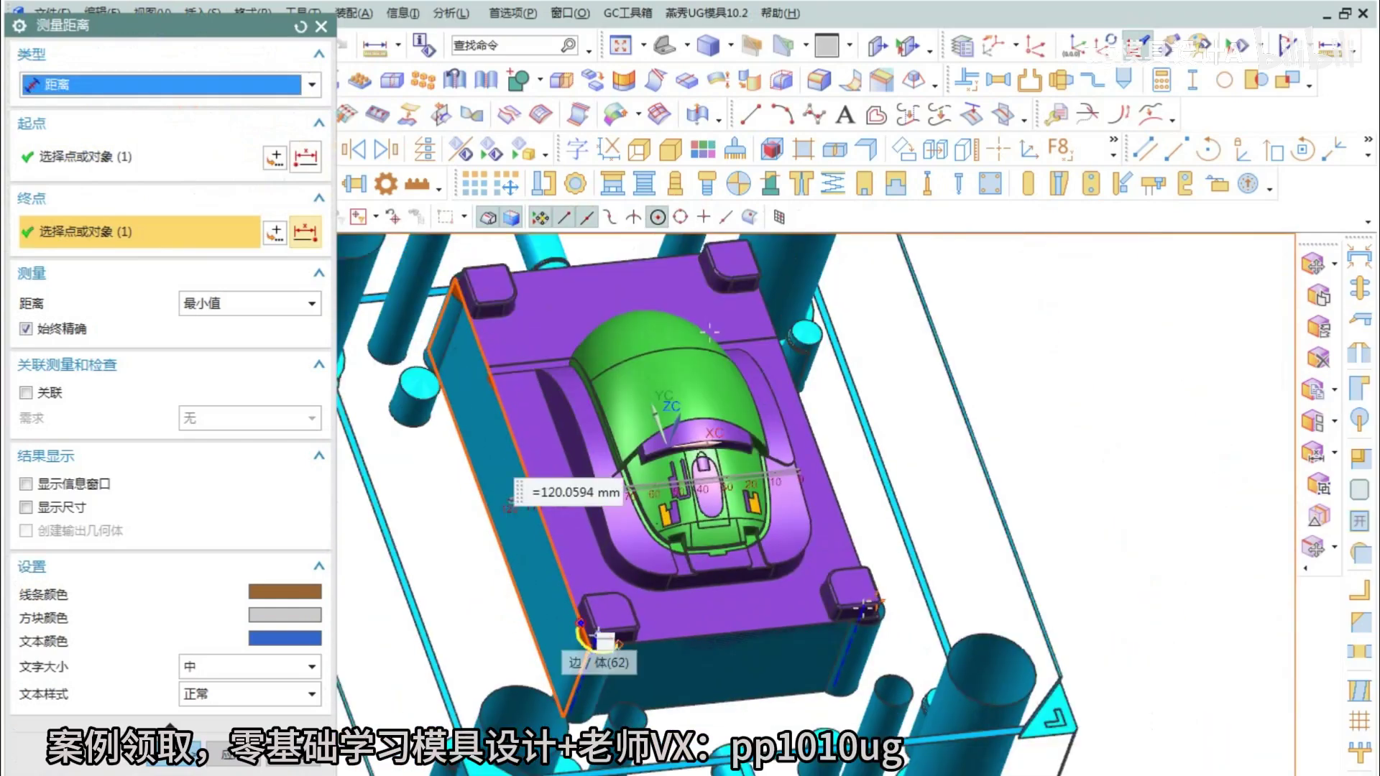
- Repeat the width measurement from one of the lower insert's corners to the opposite long side
key("Escape")
left_click(1330, 48)
middle_click_drag(881, 567, 823, 617)
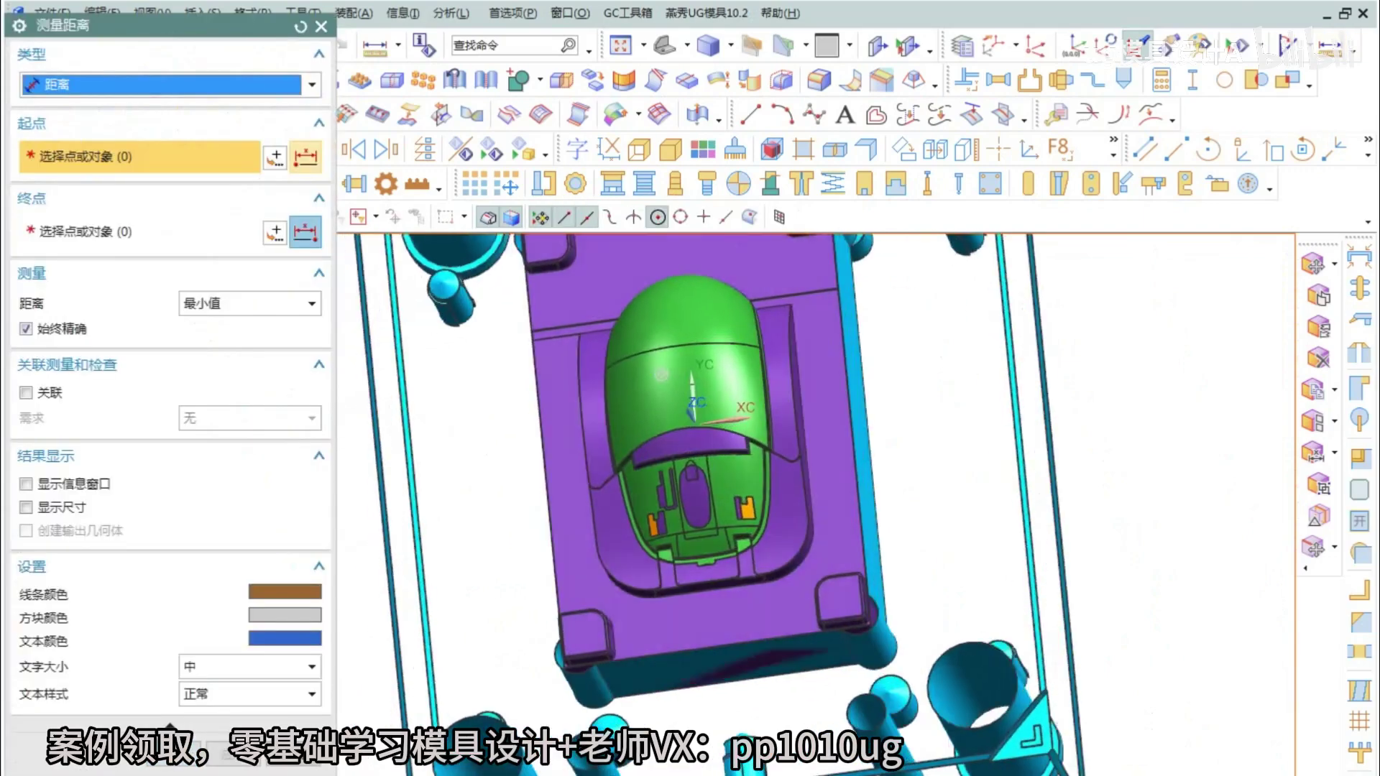
scroll(821, 615, "up", 5)
scroll(820, 616, "up", 5)
left_click(820, 616)
scroll(820, 616, "down", 8)
scroll(389, 659, "up", 6)
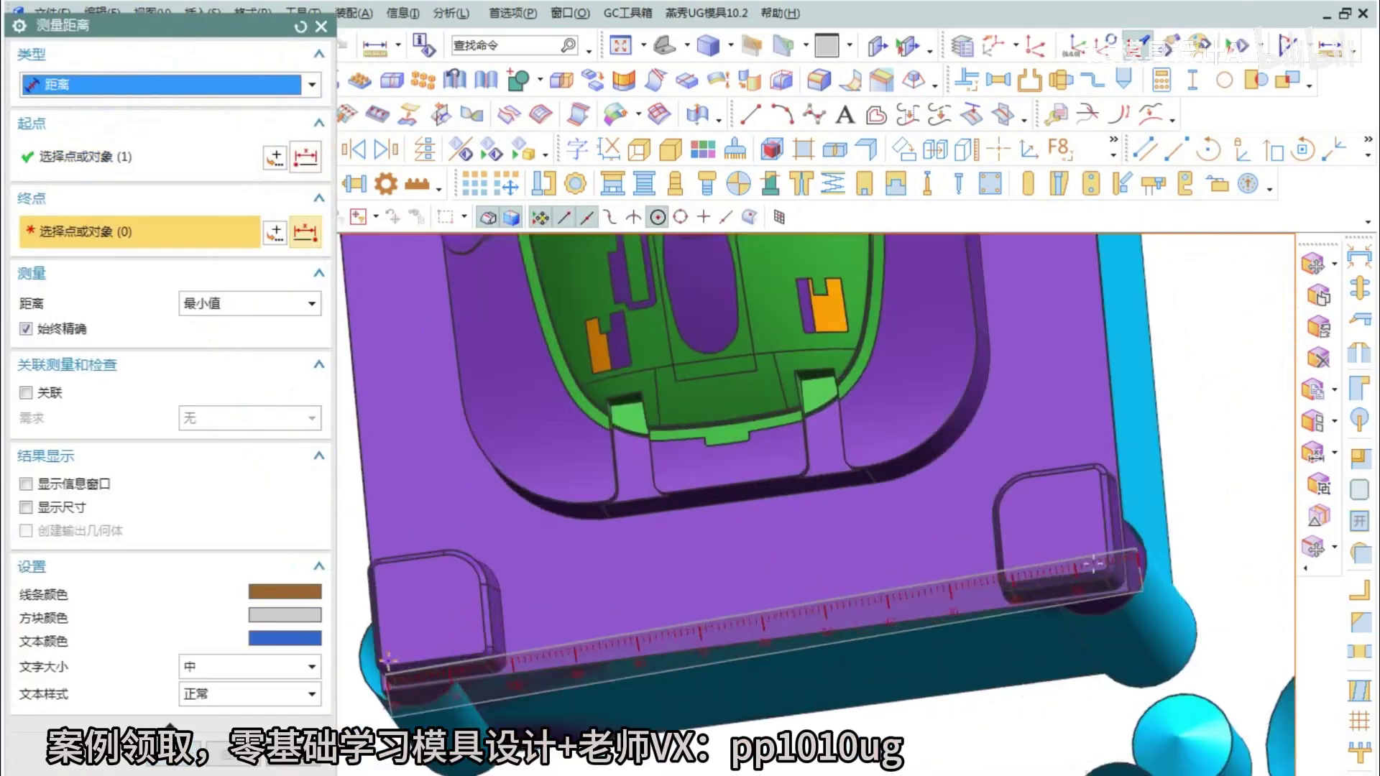
scroll(389, 658, "up", 3)
scroll(764, 661, "down", 7)
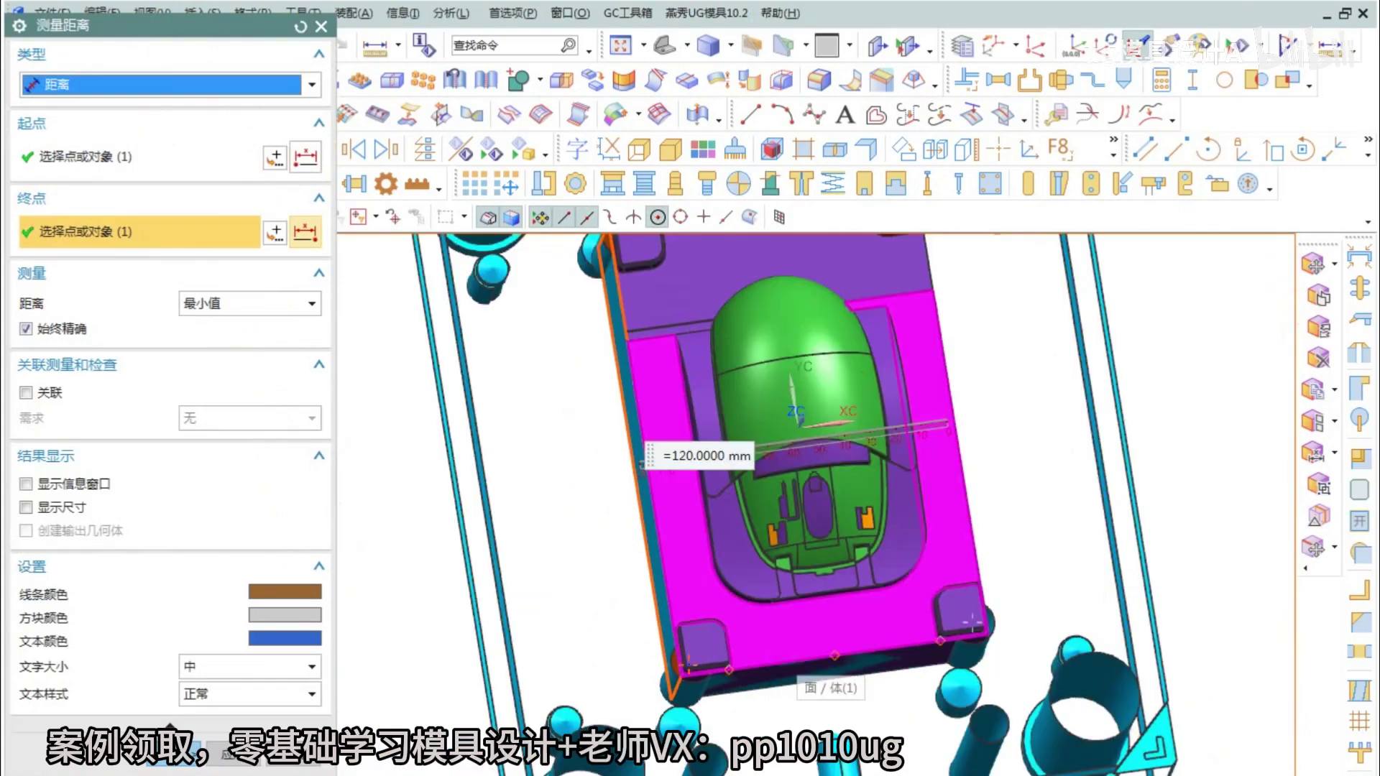
scroll(770, 653, "down", 3)
middle_click_drag(801, 521, 724, 504)
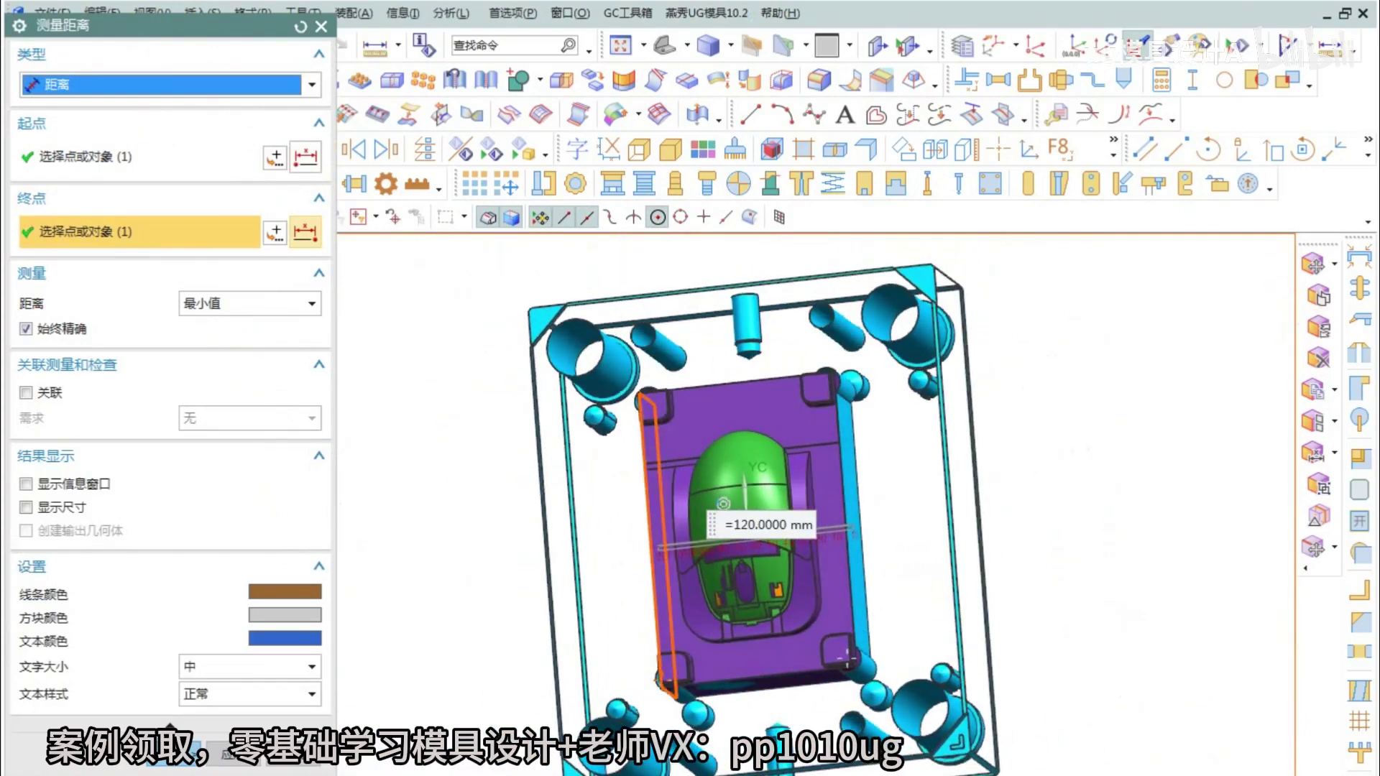
key("Escape")
- Hide the lower insert and fill the B plate's pocket by replacing its floor face with the plate's top face
scroll(844, 381, "up", 6)
middle_click_drag(826, 388, 891, 410)
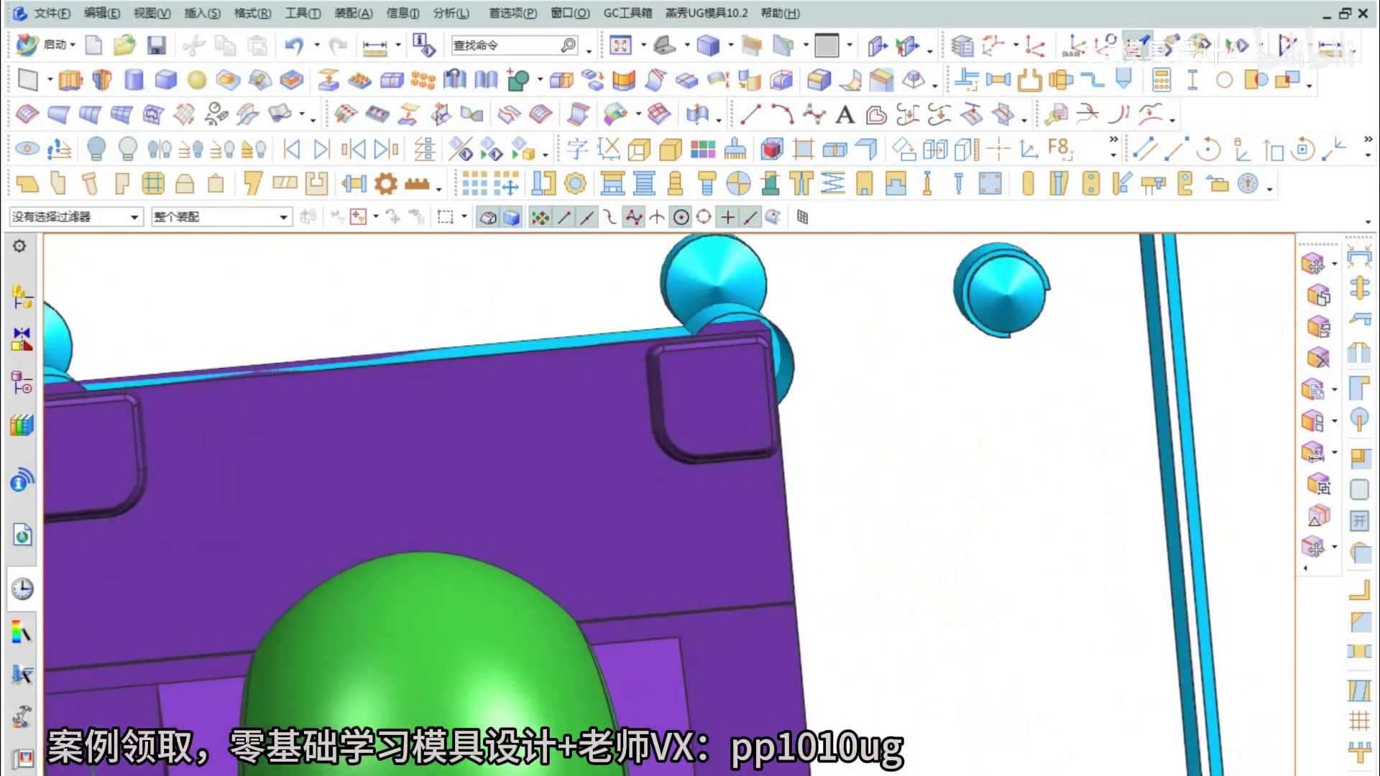
scroll(668, 503, "down", 8)
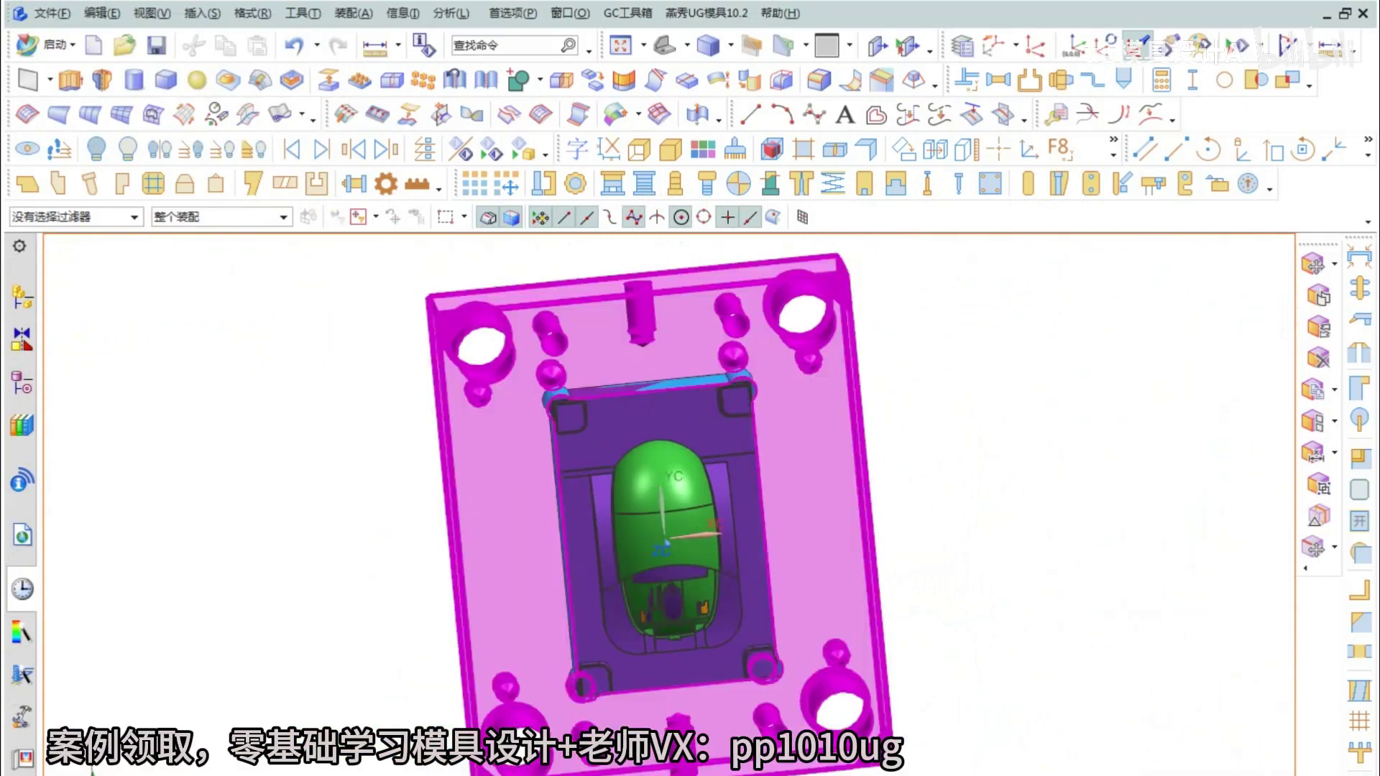
middle_click_drag(668, 697, 566, 560)
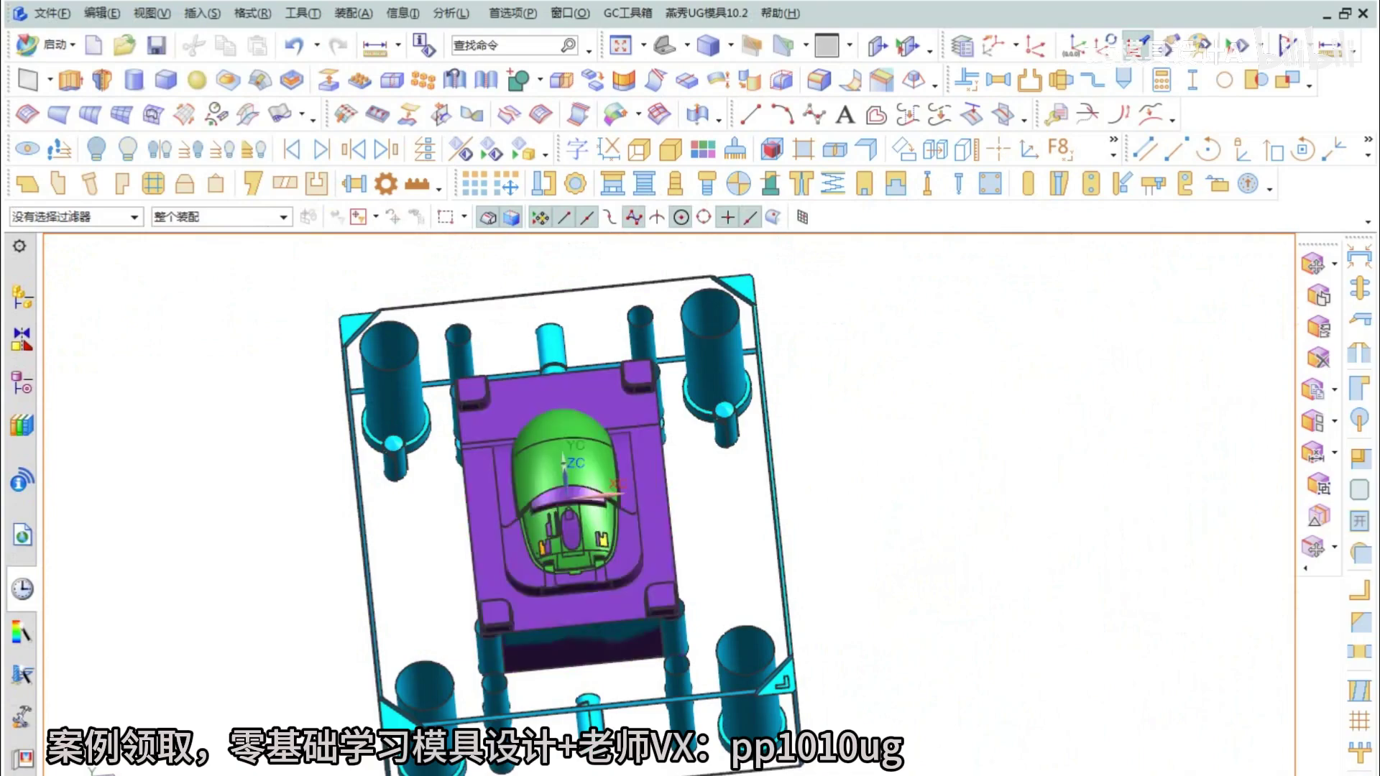
key("ctrl+b")
left_click(1318, 327)
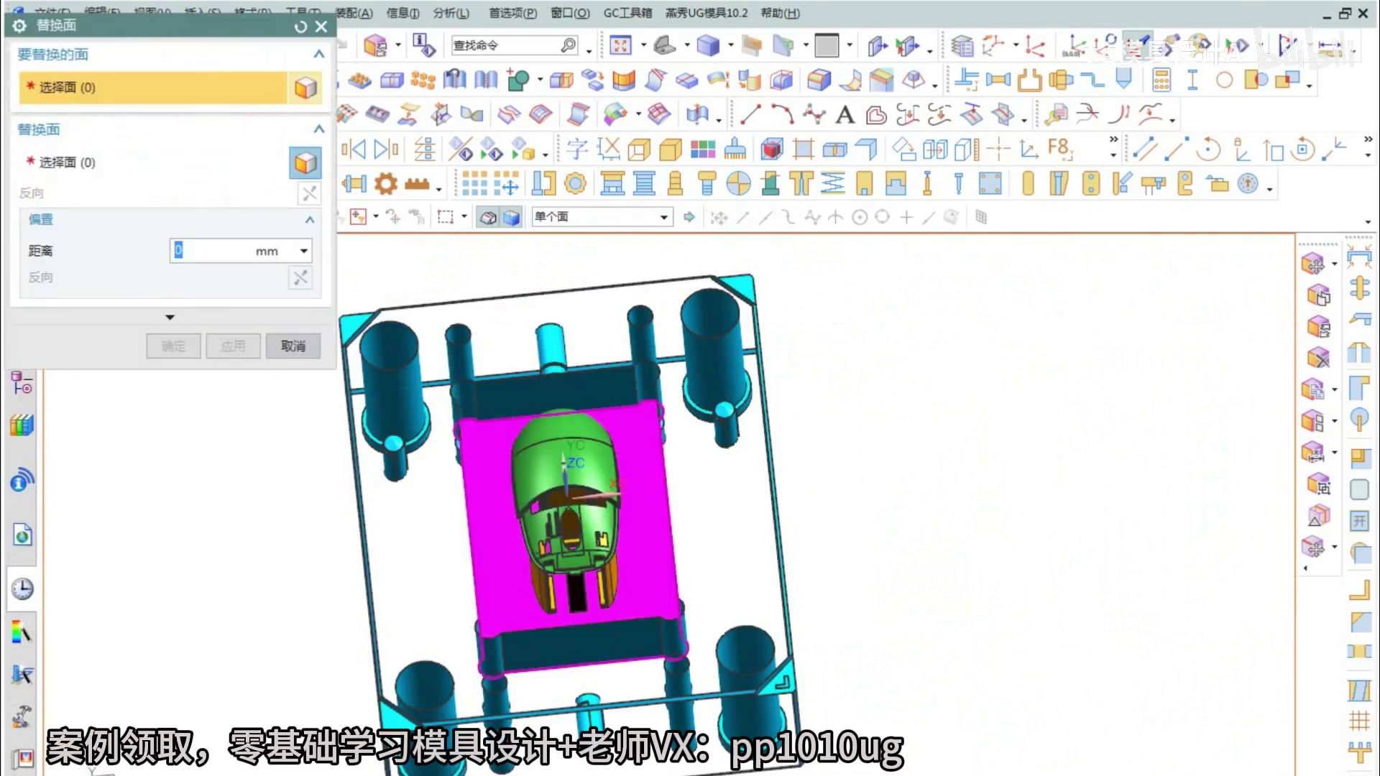
left_click(647, 496)
middle_click(647, 496)
left_click(711, 503)
middle_click(712, 503)
key("Escape")
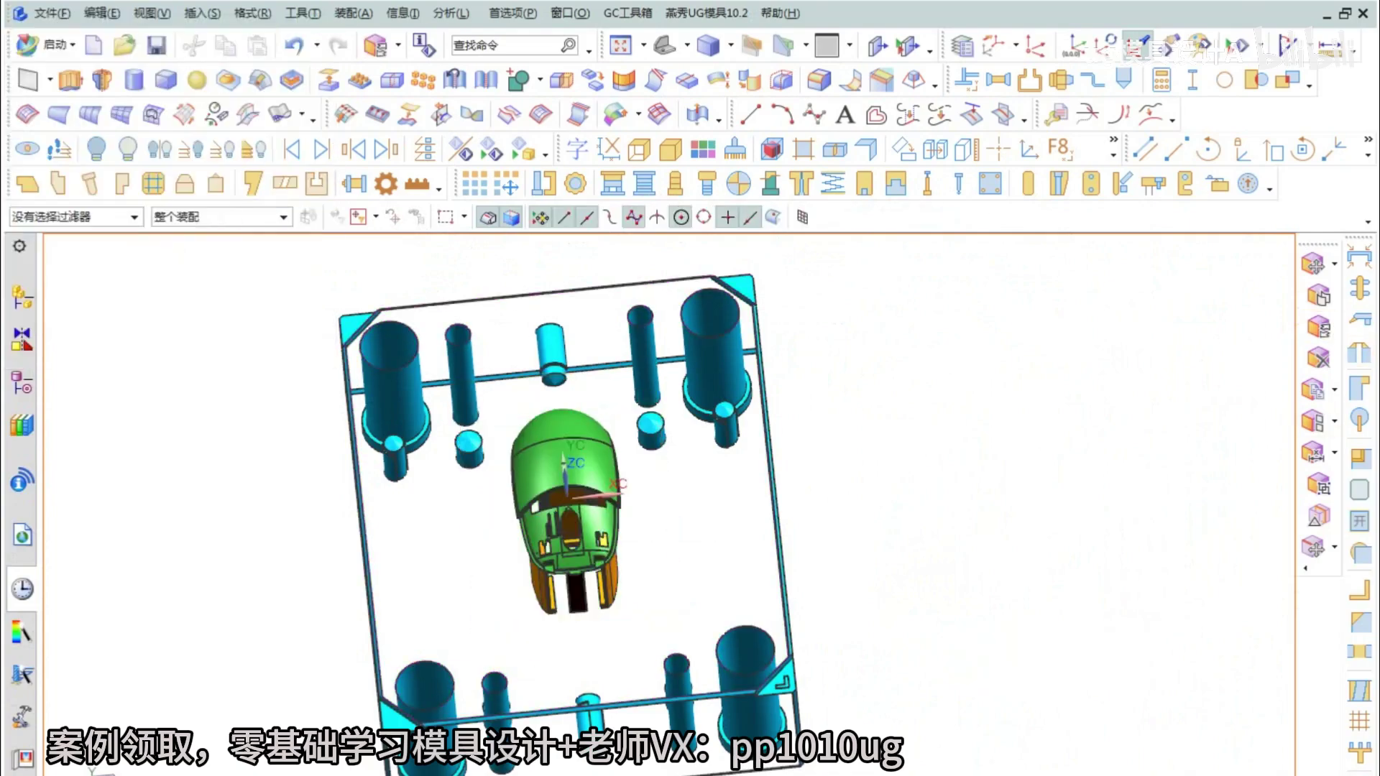
- Unhide the lower insert and show it with the mouse shell only, without the B plate, from above
key("ctrl+shift+k")
left_click(639, 503)
middle_click(639, 503)
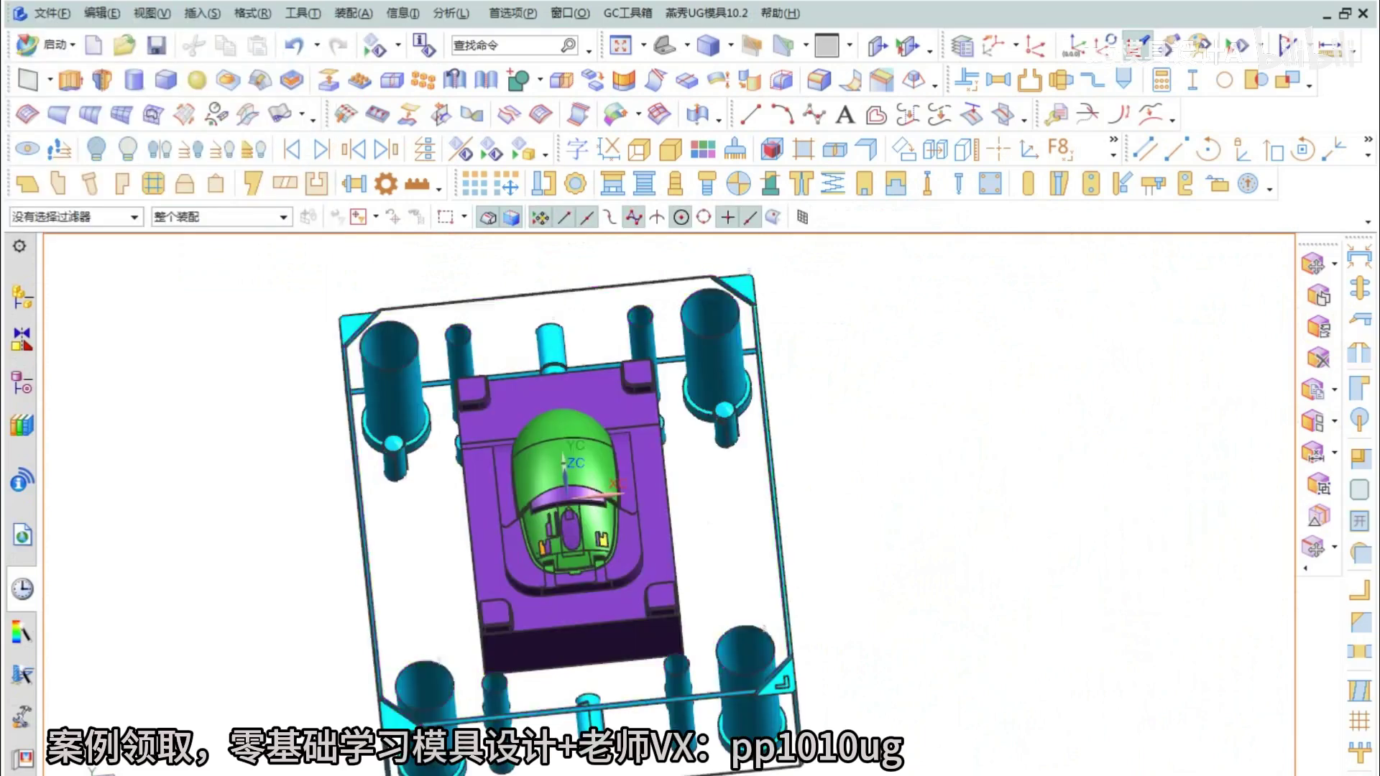
key("ctrl+shift+b")
key("F8")
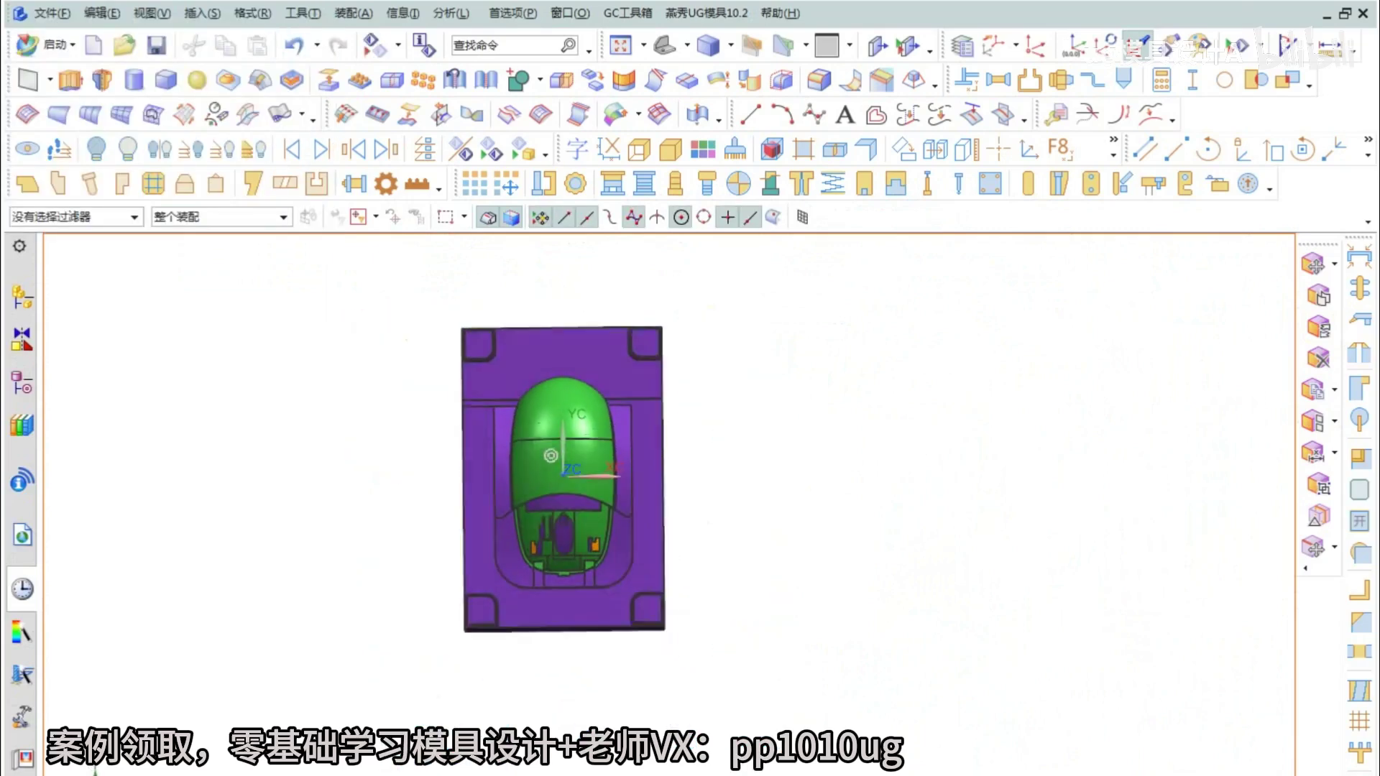
- Create a bounding block with 0 mm clearance around the lower insert
left_click(772, 148)
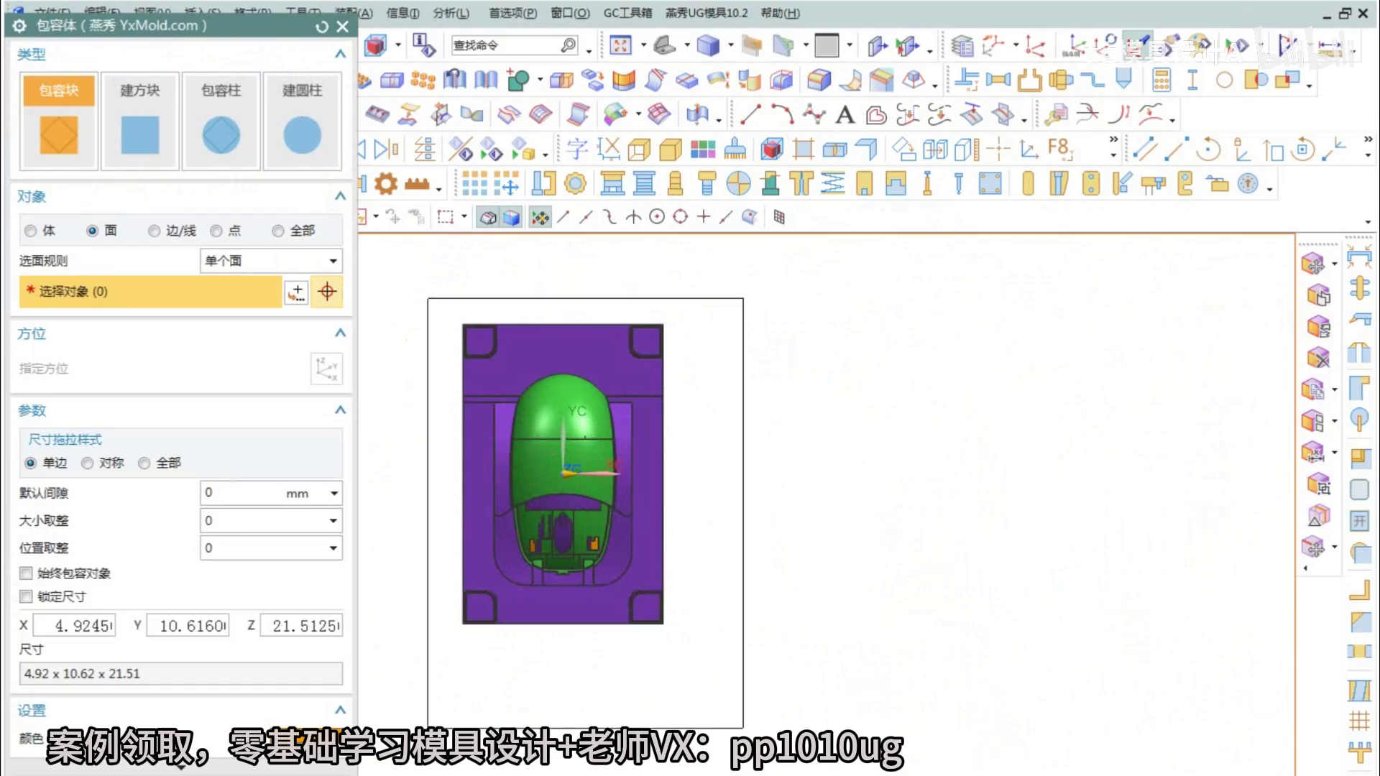
middle_click(579, 420)
middle_click_drag(546, 395, 550, 455)
key("F8")
- Examine how the bounding block's side faces line up with the lower insert's sides and corners
scroll(620, 551, "up", 5)
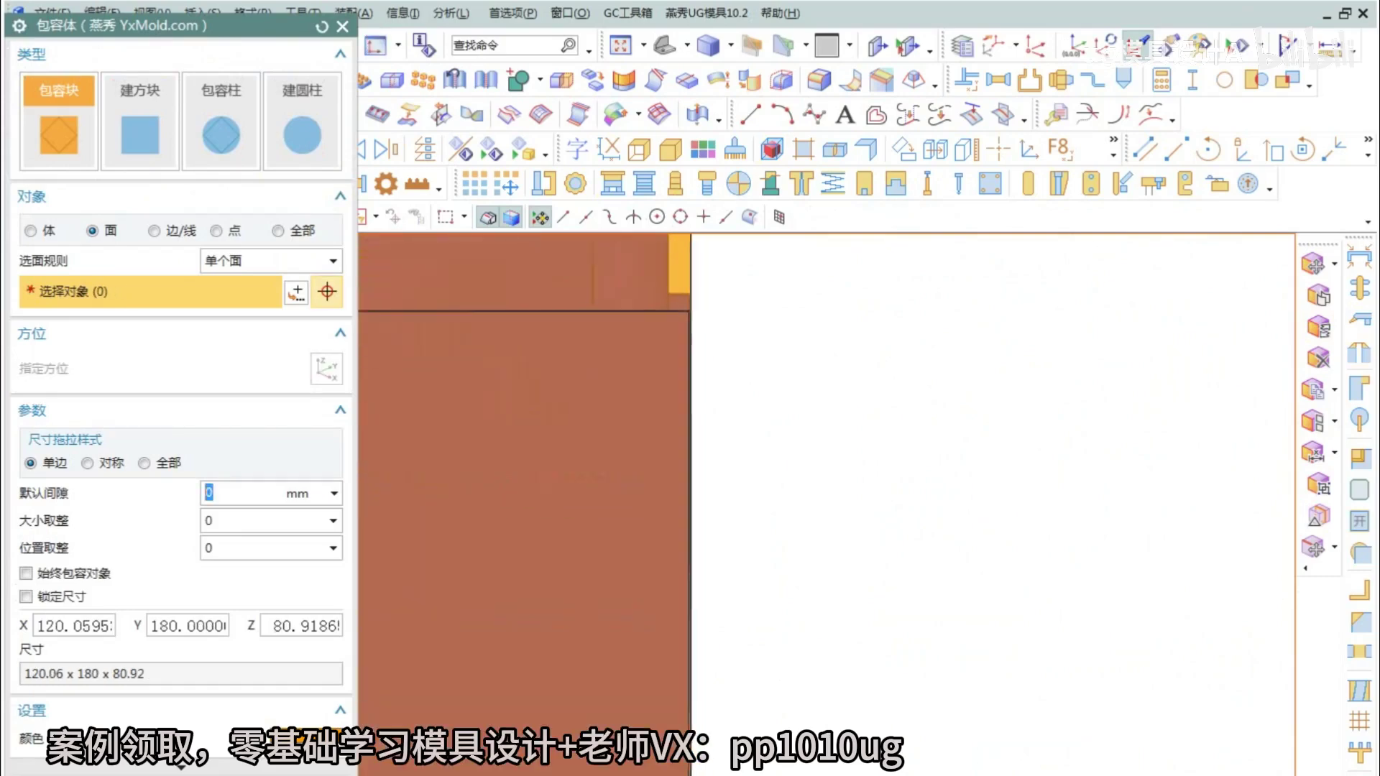
middle_click_drag(610, 478, 855, 380)
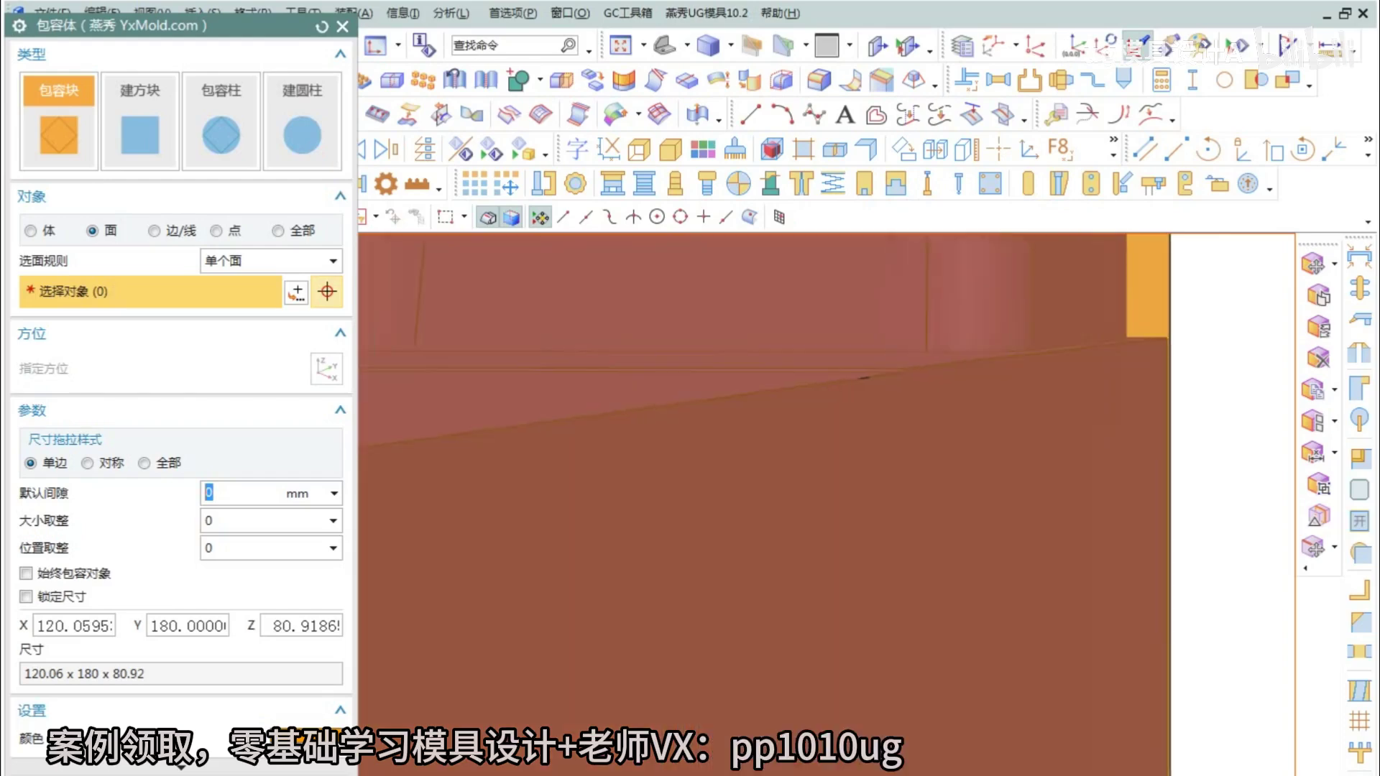
key("F8")
middle_click_drag(589, 403, 618, 431)
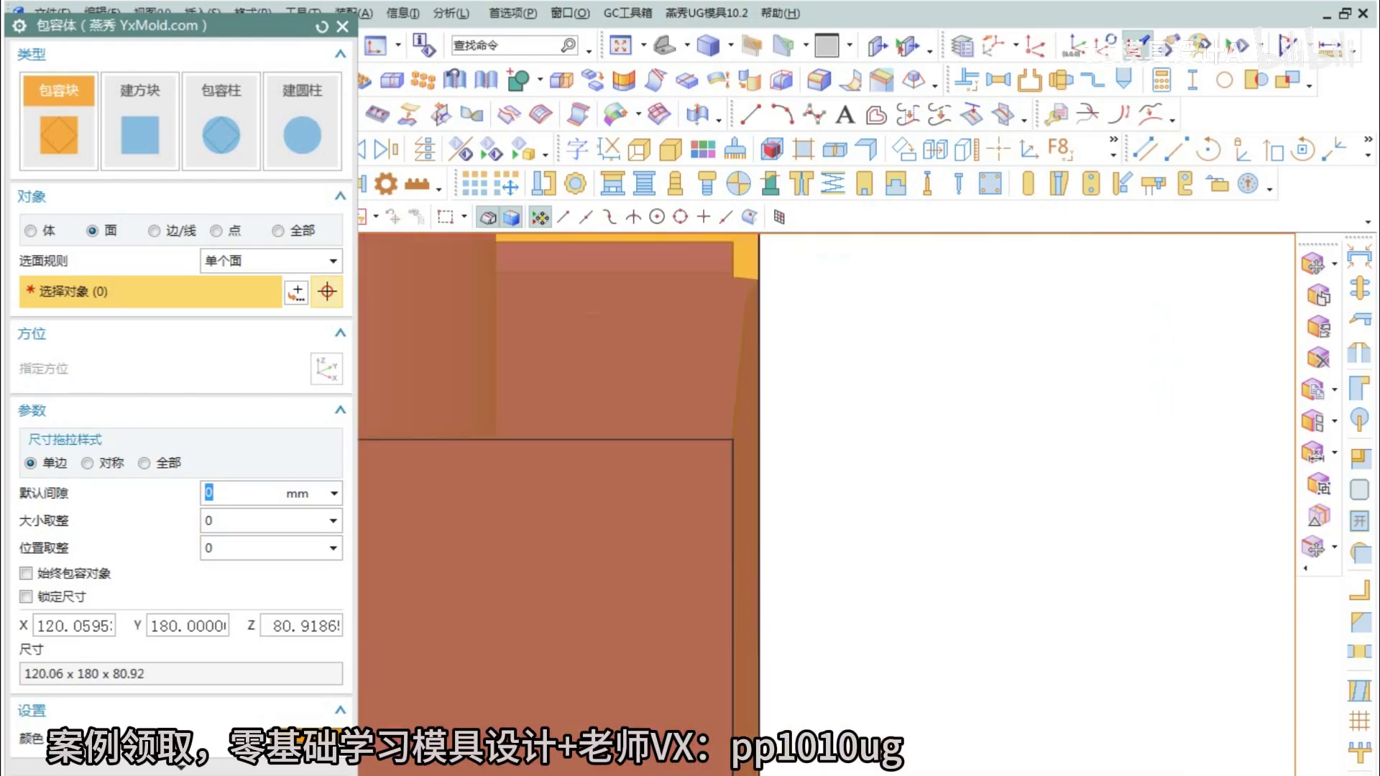
scroll(575, 474, "down", 5)
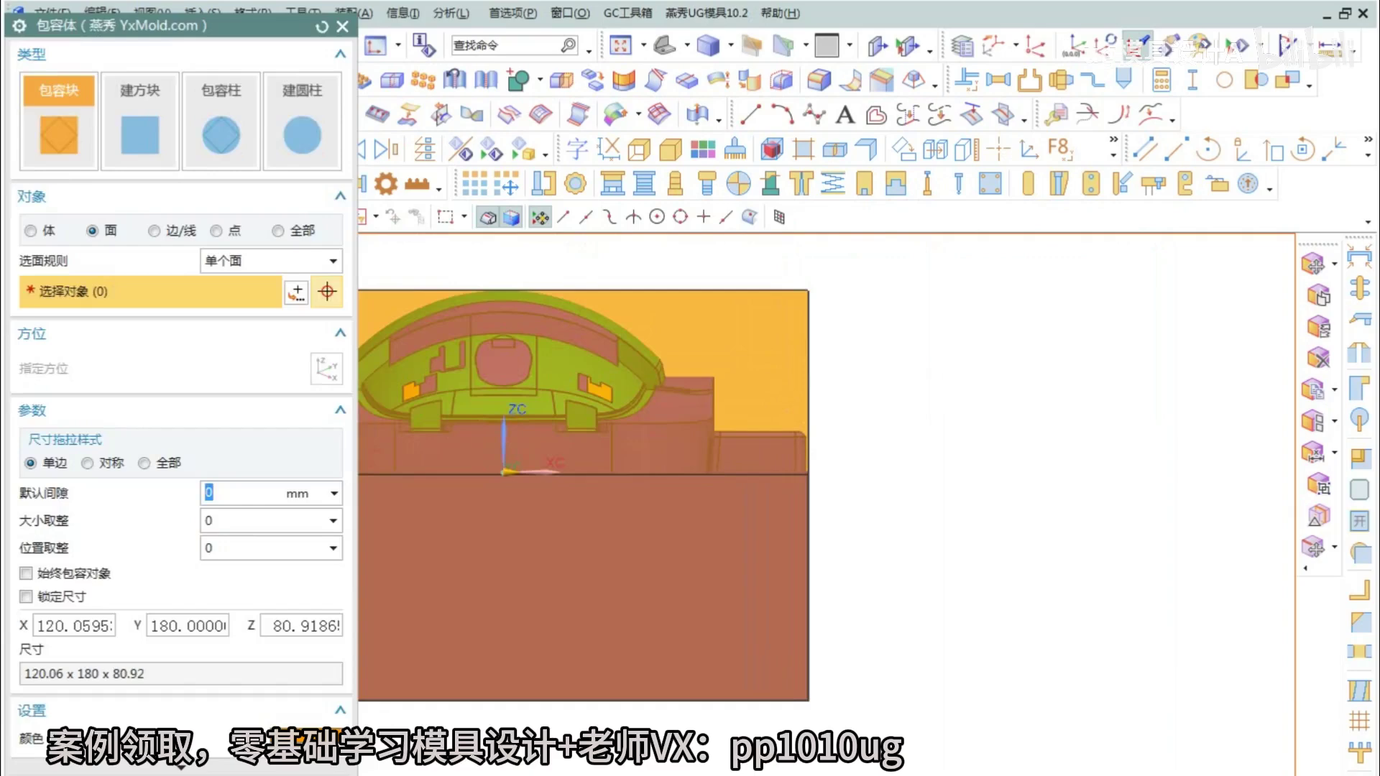
key("Escape")
middle_click_drag(611, 403, 568, 445)
scroll(812, 431, "up", 6)
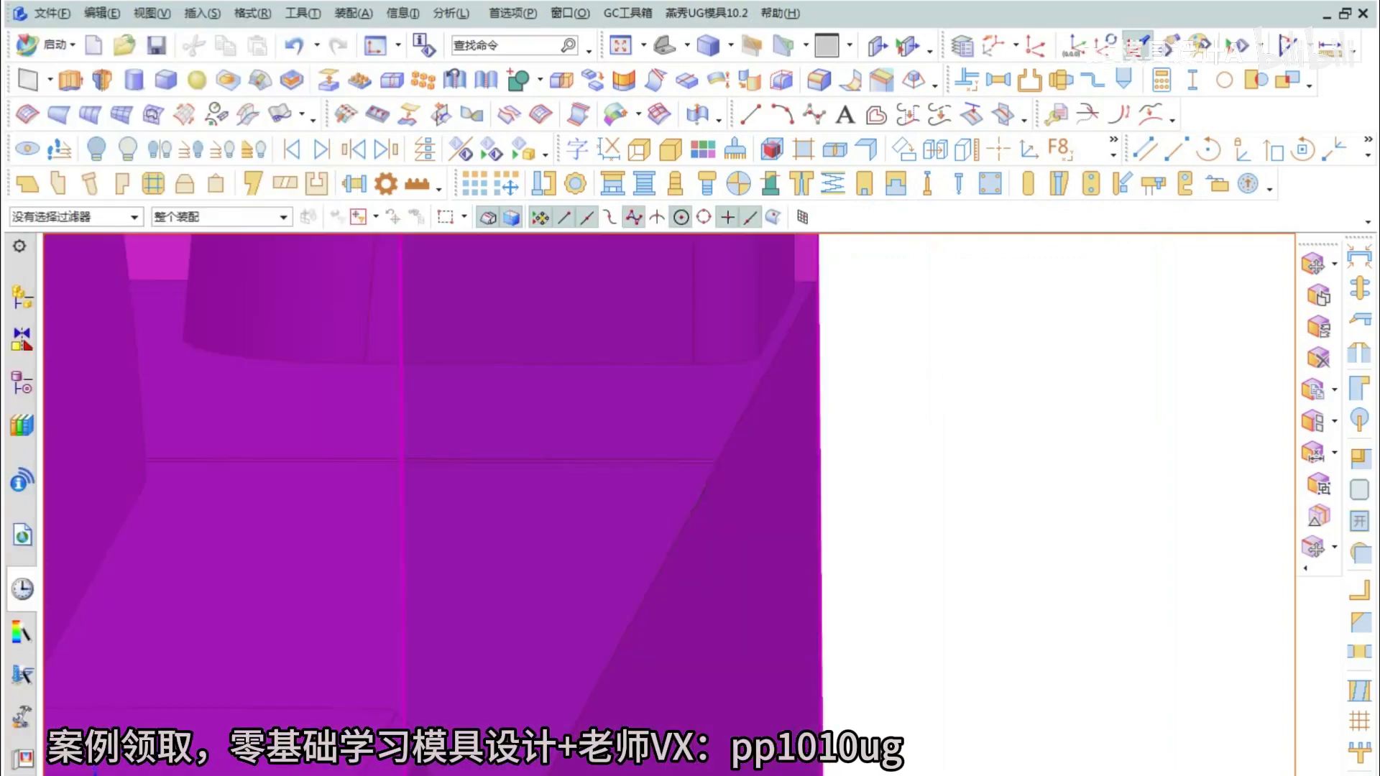
scroll(395, 351, "down", 5)
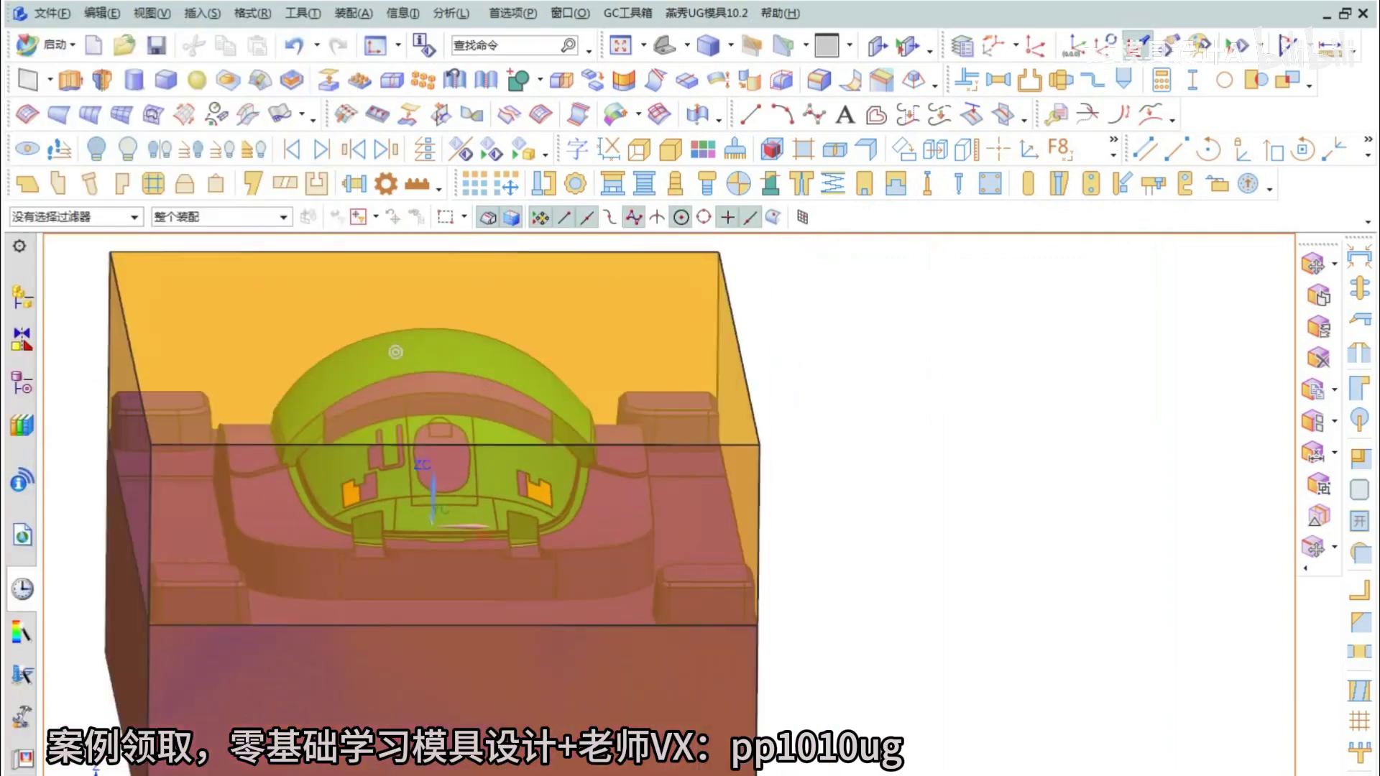
middle_click_drag(395, 351, 479, 349)
- Measure the bounding block's width between its two long side faces
left_click(1331, 48)
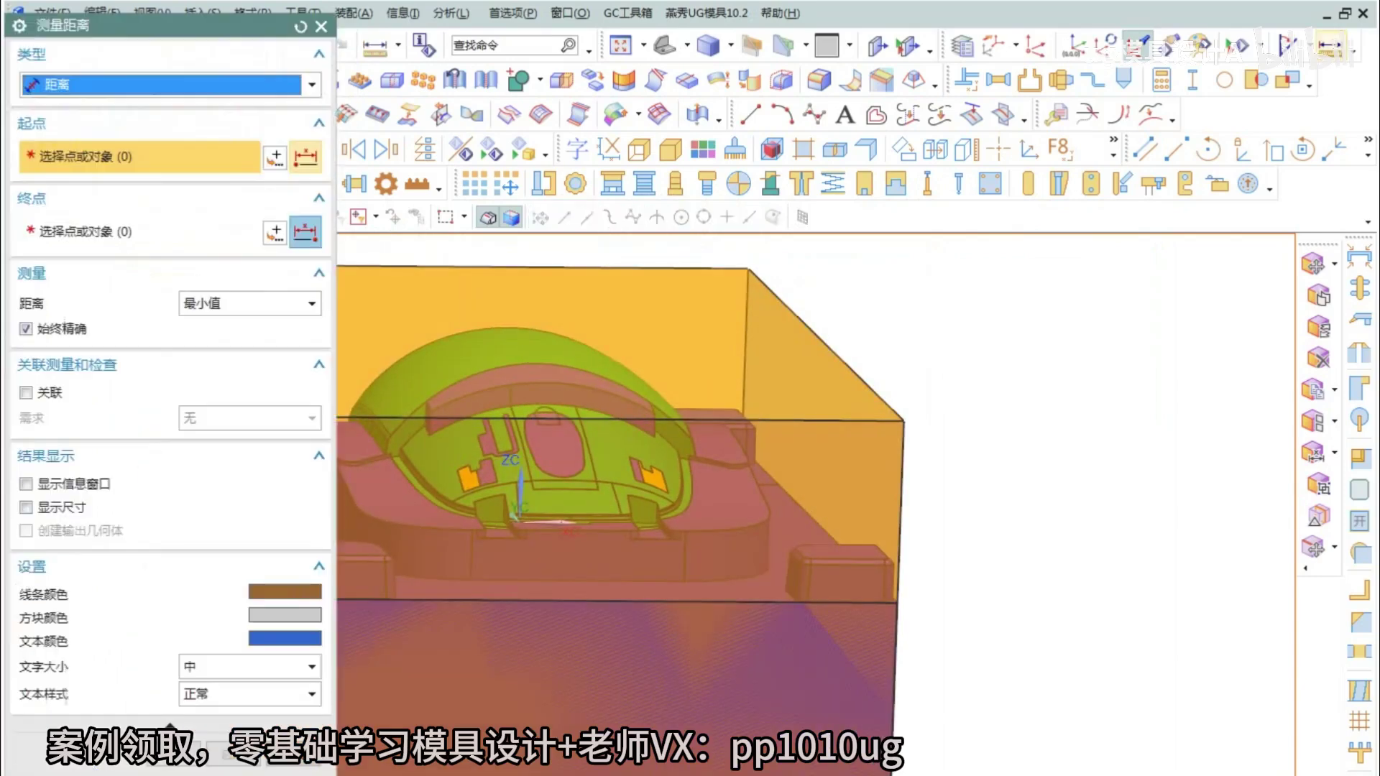
middle_click_drag(632, 359, 918, 402, "shift")
left_click(443, 380)
scroll(1064, 417, "down", 2)
middle_click_drag(1063, 404, 862, 400)
scroll(1131, 434, "up", 2)
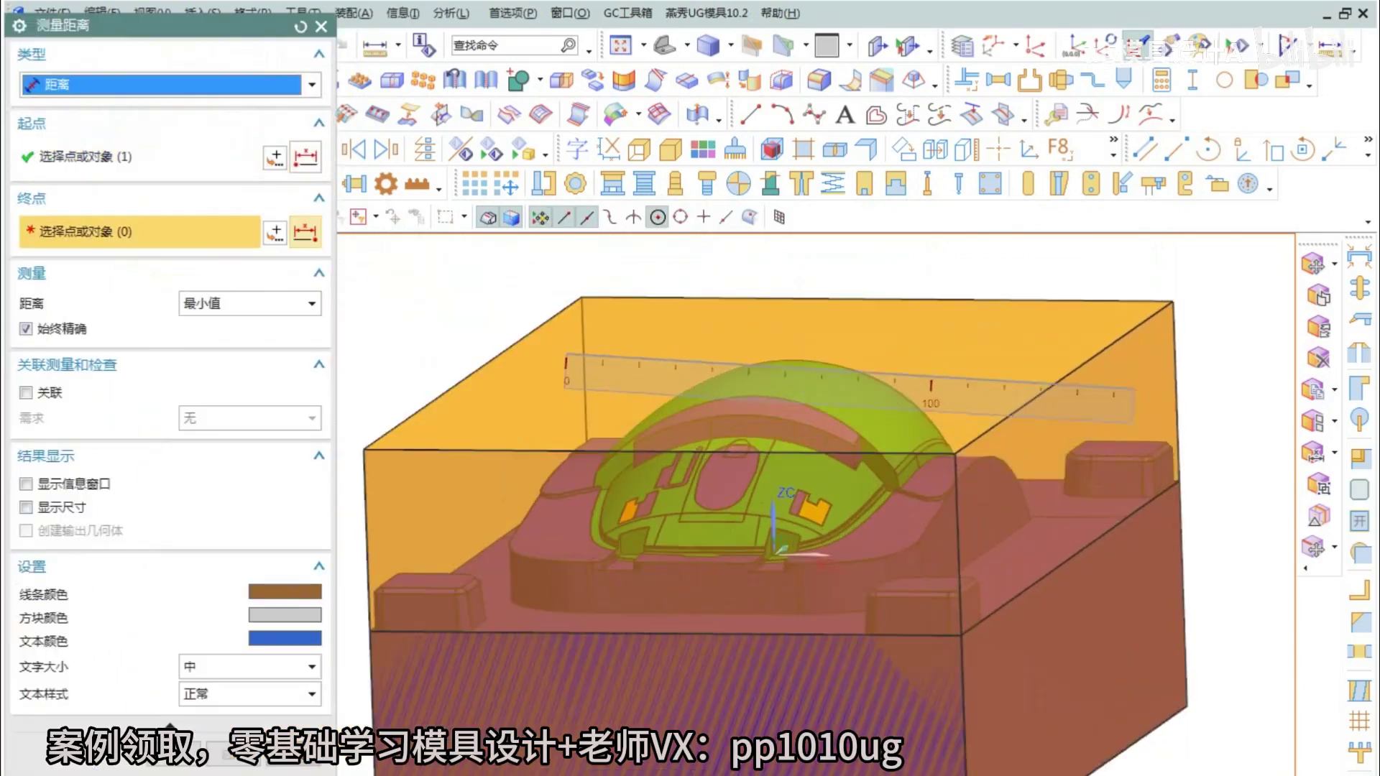
left_click(1113, 438)
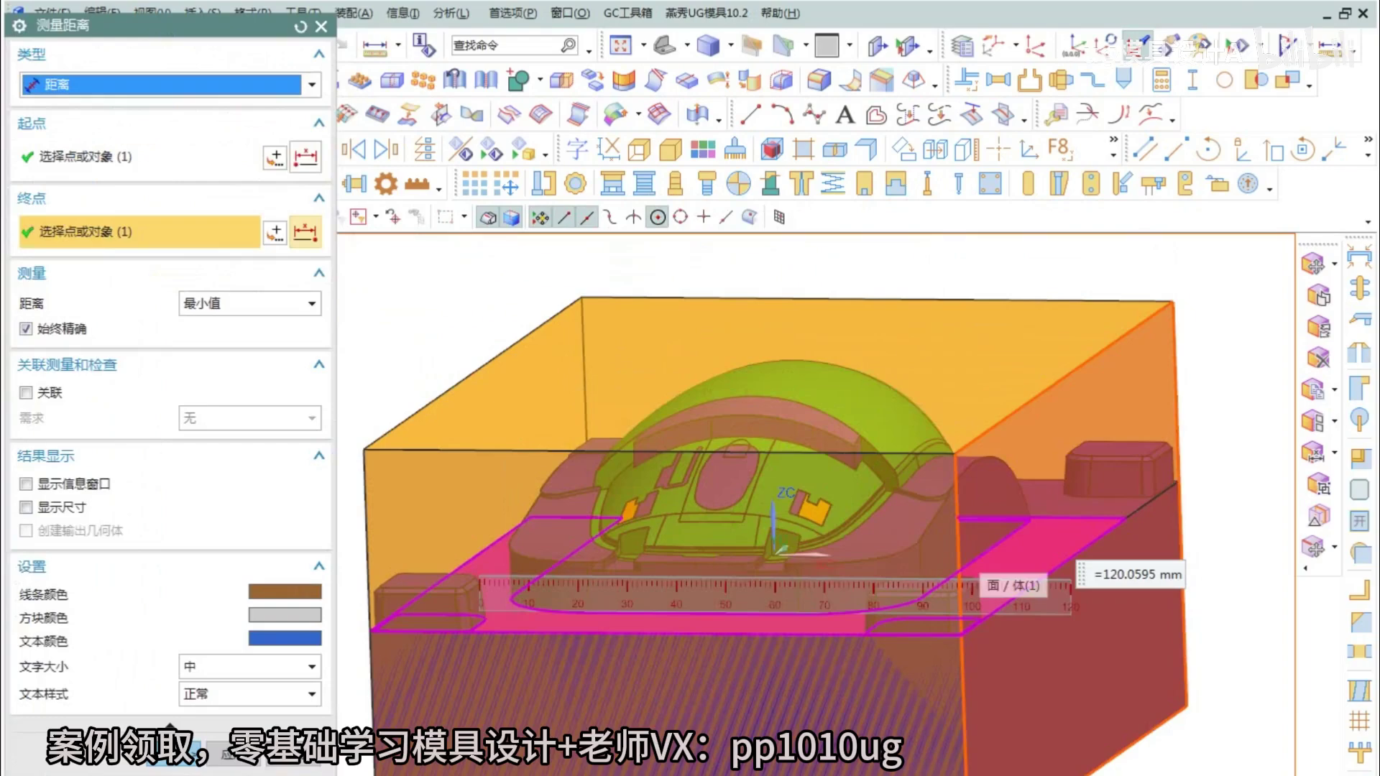
key("Escape")
key("alt+s")
key("t")
key("p")
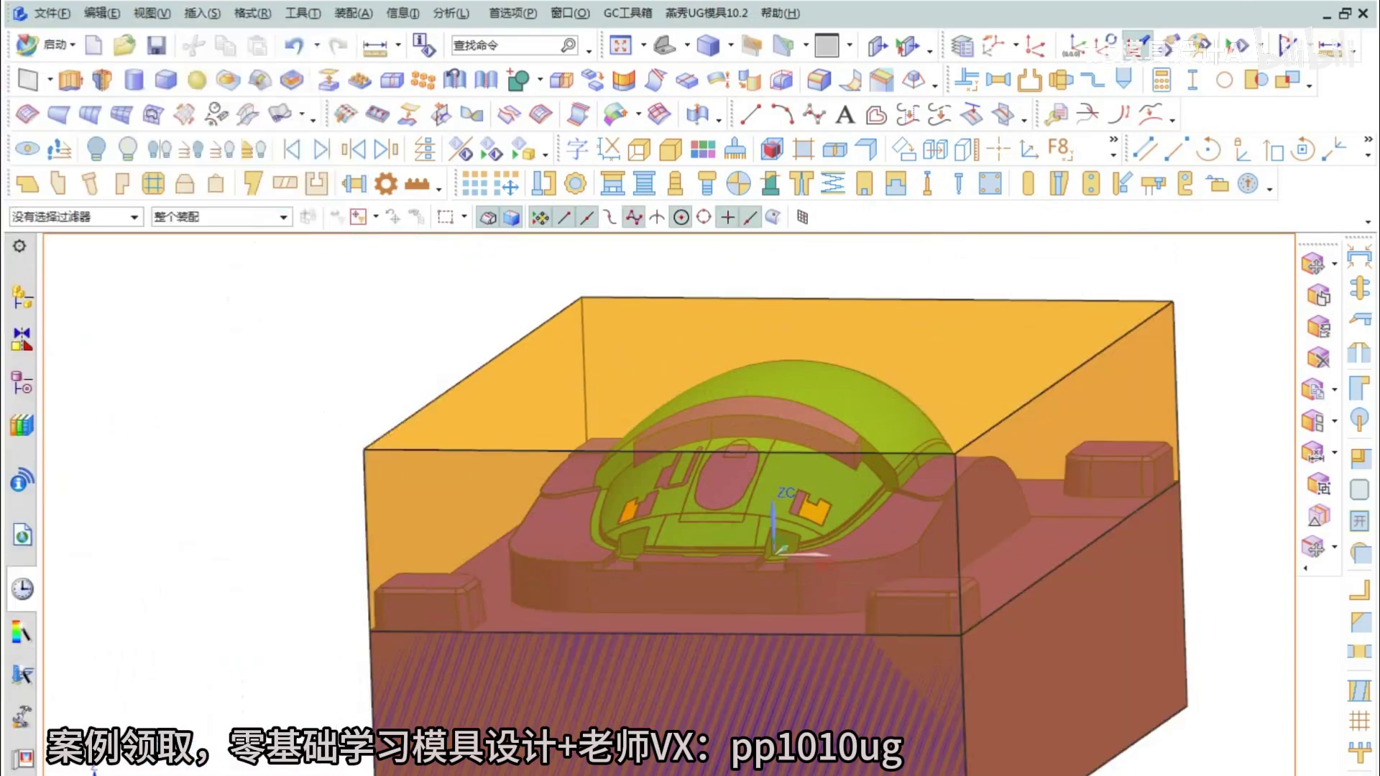
left_click(959, 374)
left_click(288, 190)
middle_click_drag(632, 384, 746, 382)
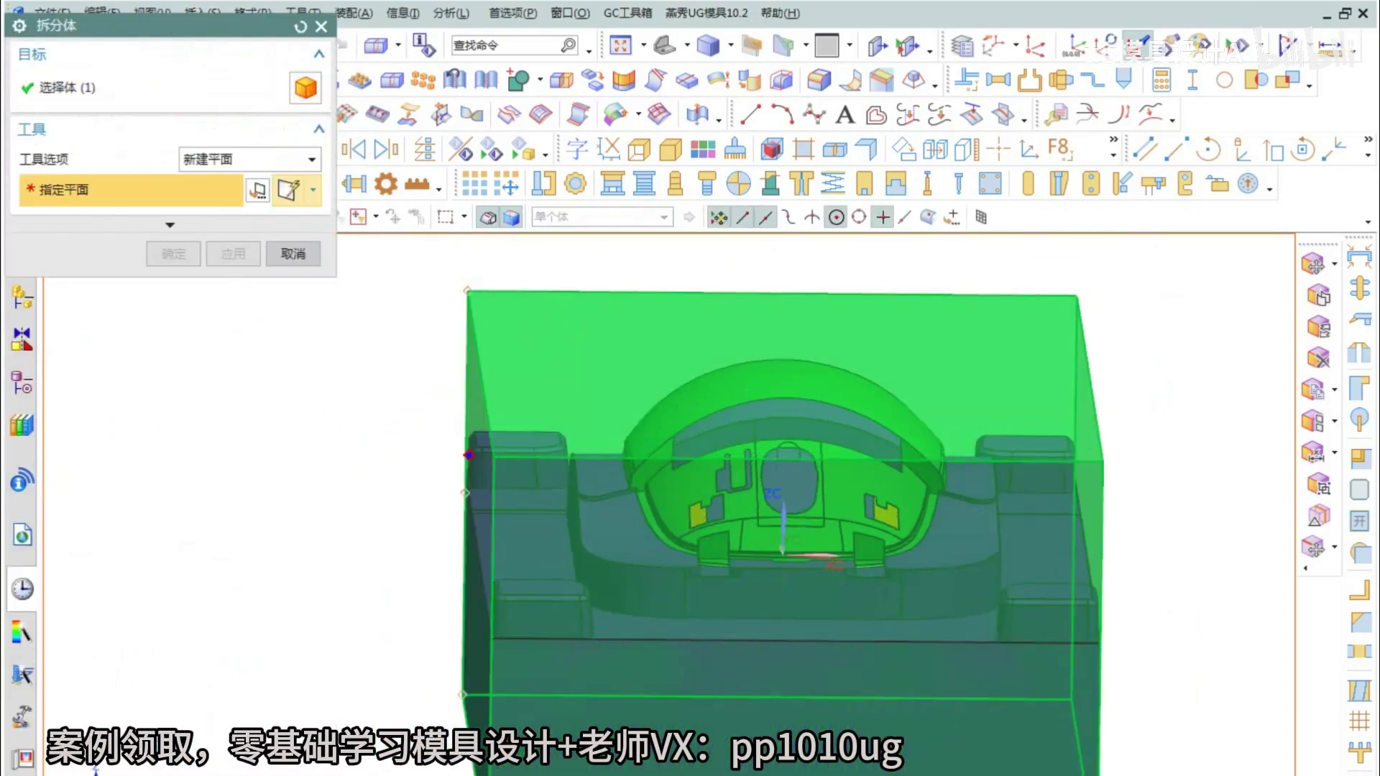
middle_click(1061, 477)
key("Escape")
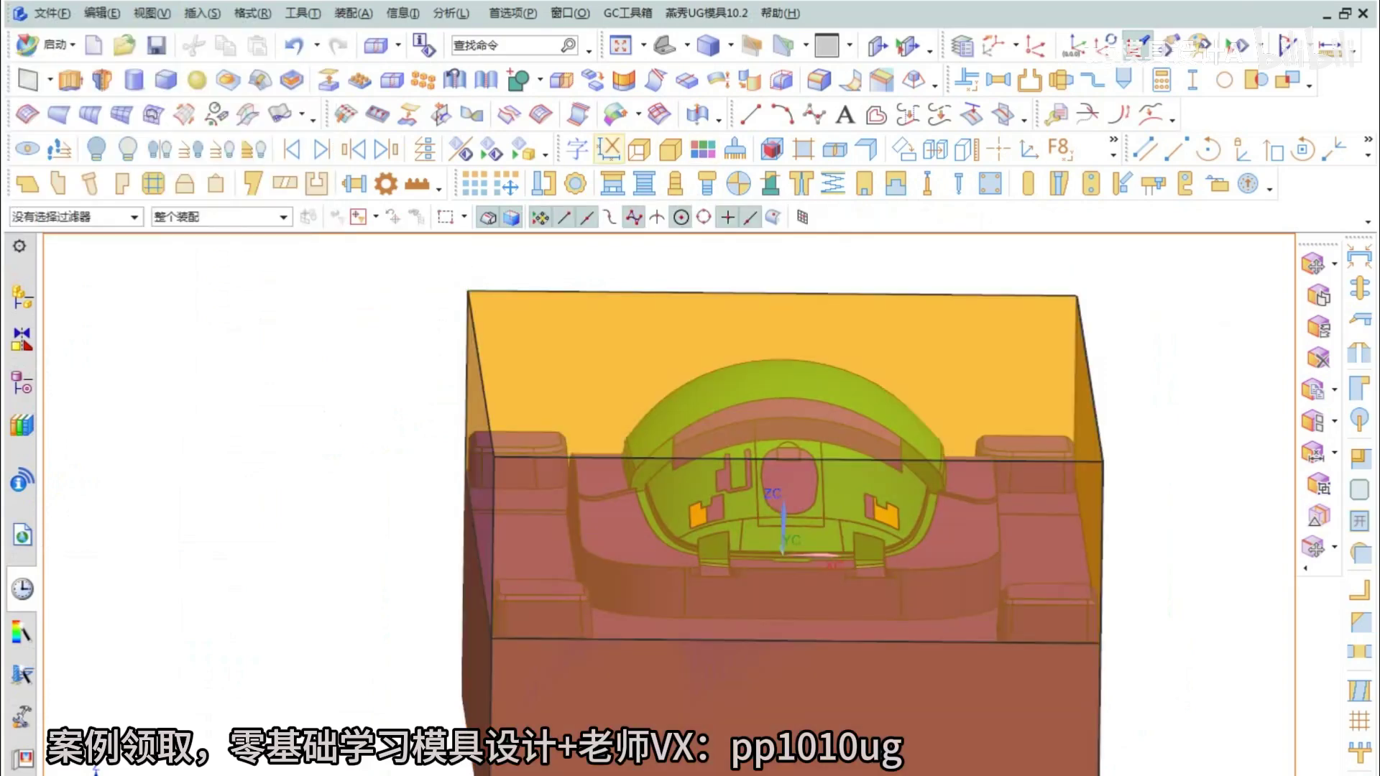
- Try to replace the lower insert's long side face with the bounding block's matching side face at 0 mm offset
middle_click_drag(872, 366, 746, 381)
left_click(1042, 467)
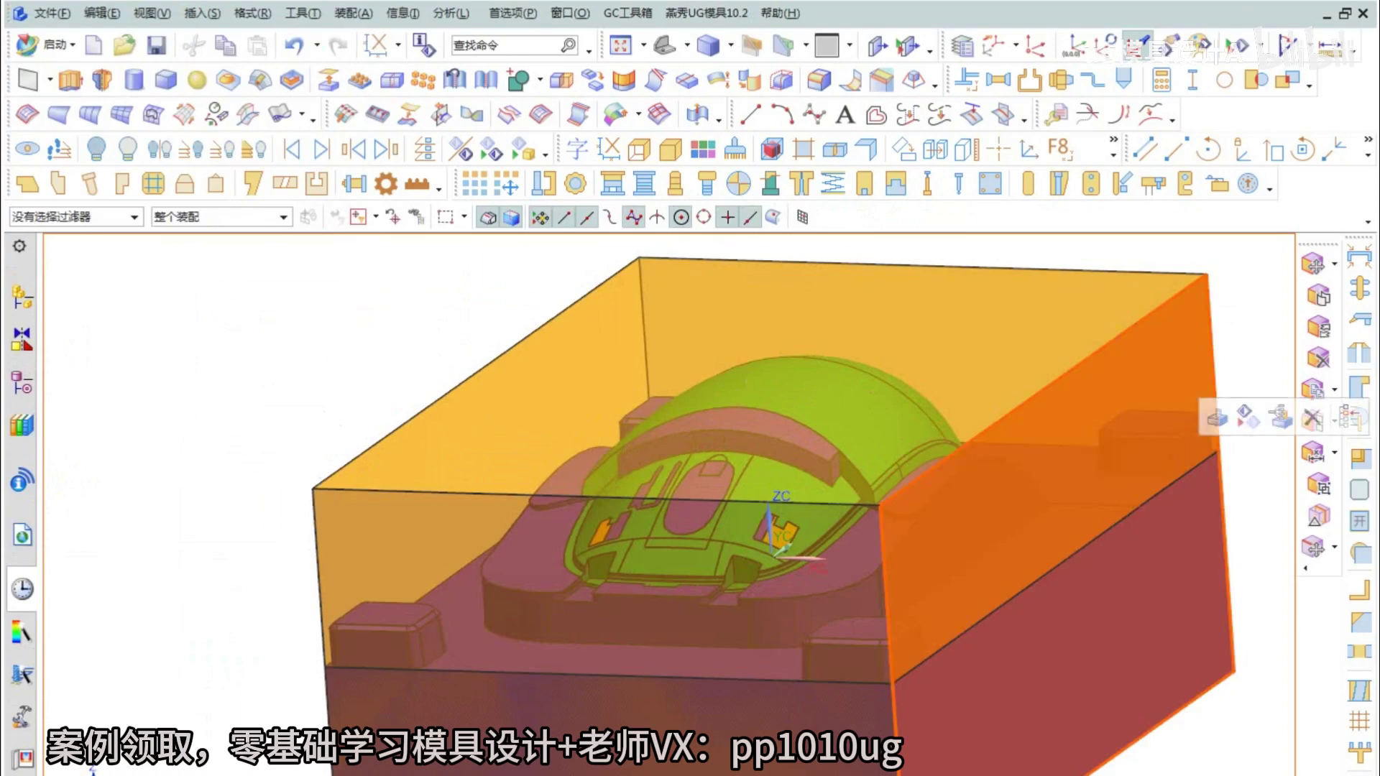
key("Escape")
left_click(1318, 327)
left_click(1070, 607)
middle_click(1070, 607)
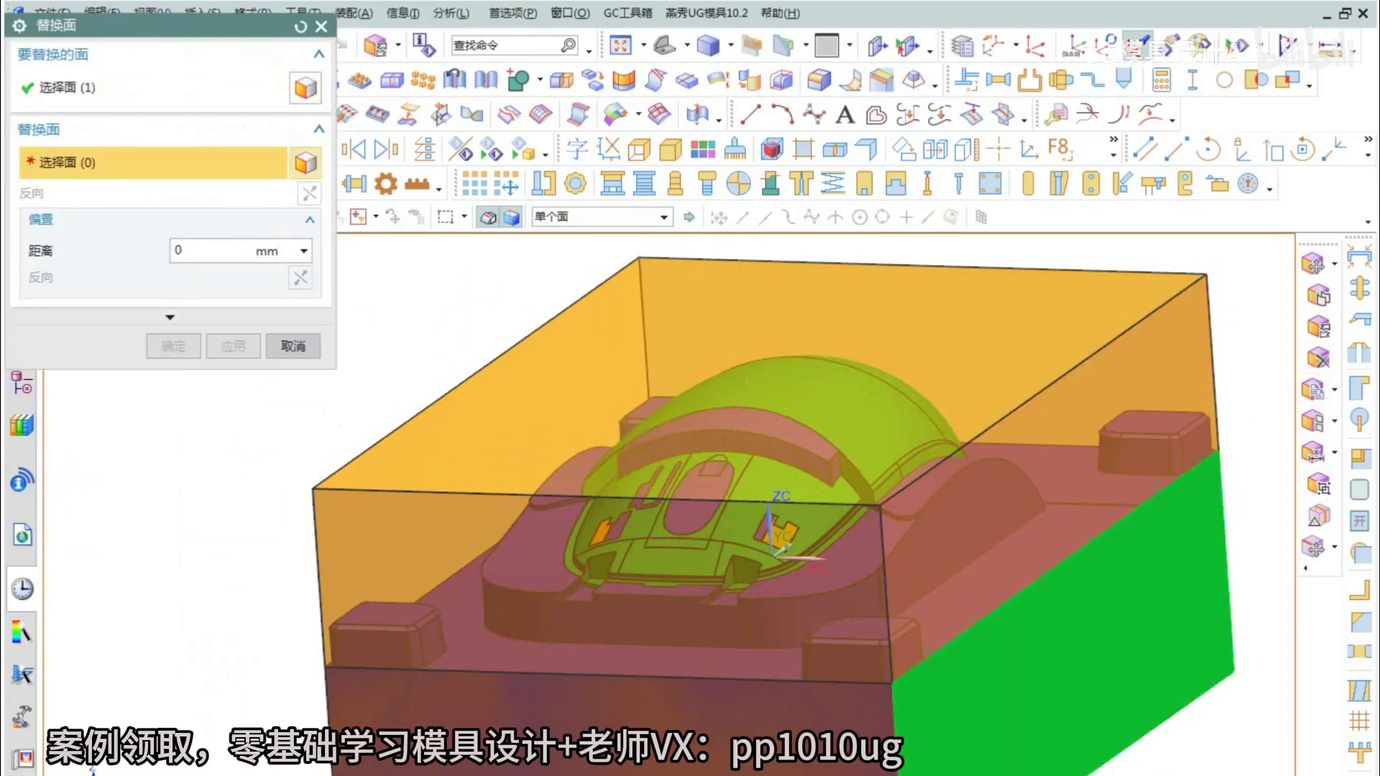
left_click(1063, 496)
middle_click(1063, 496)
key("Return")
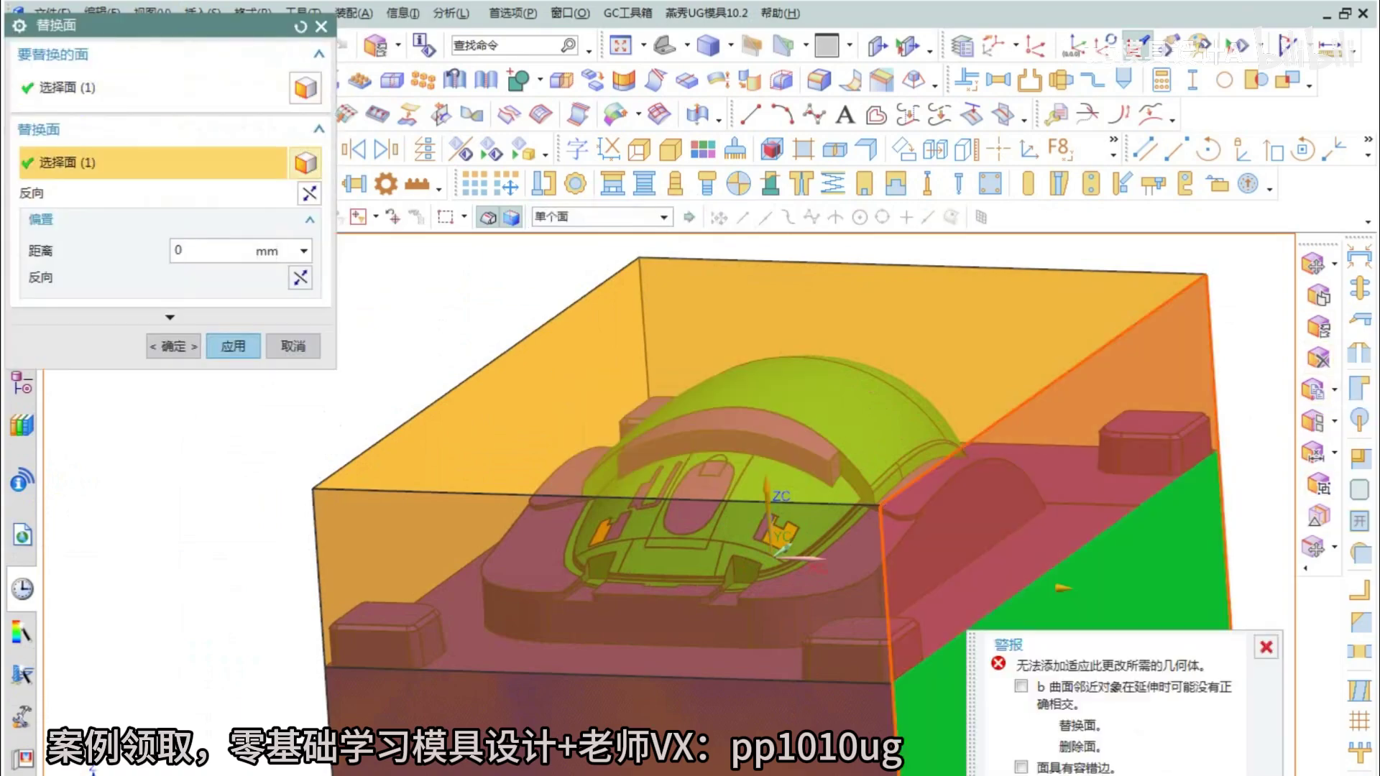
middle_click_drag(718, 503, 805, 442)
key("Escape")
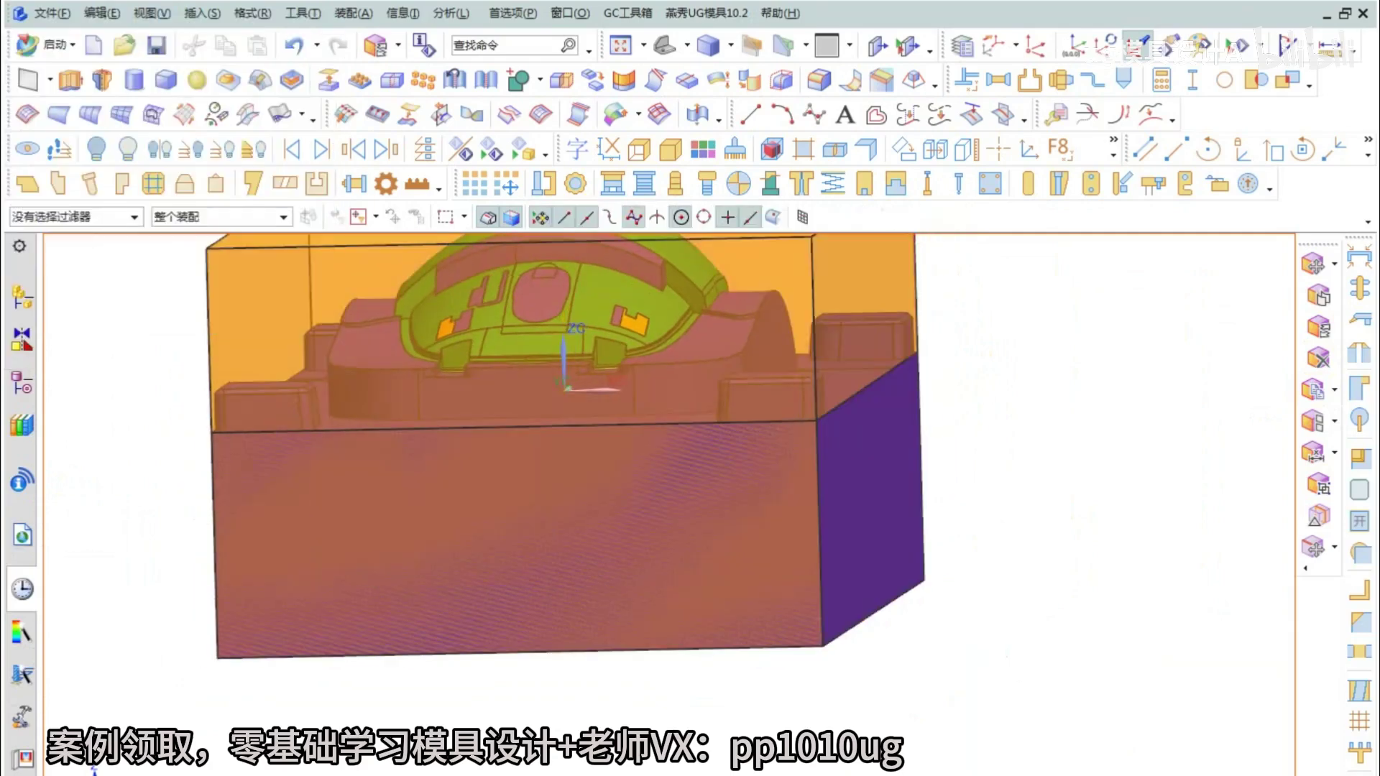
- Try to split the lower insert with a plane on the bounding block's long side face at 0 mm distance
scroll(911, 353, "up", 8)
key("alt+s")
key("t")
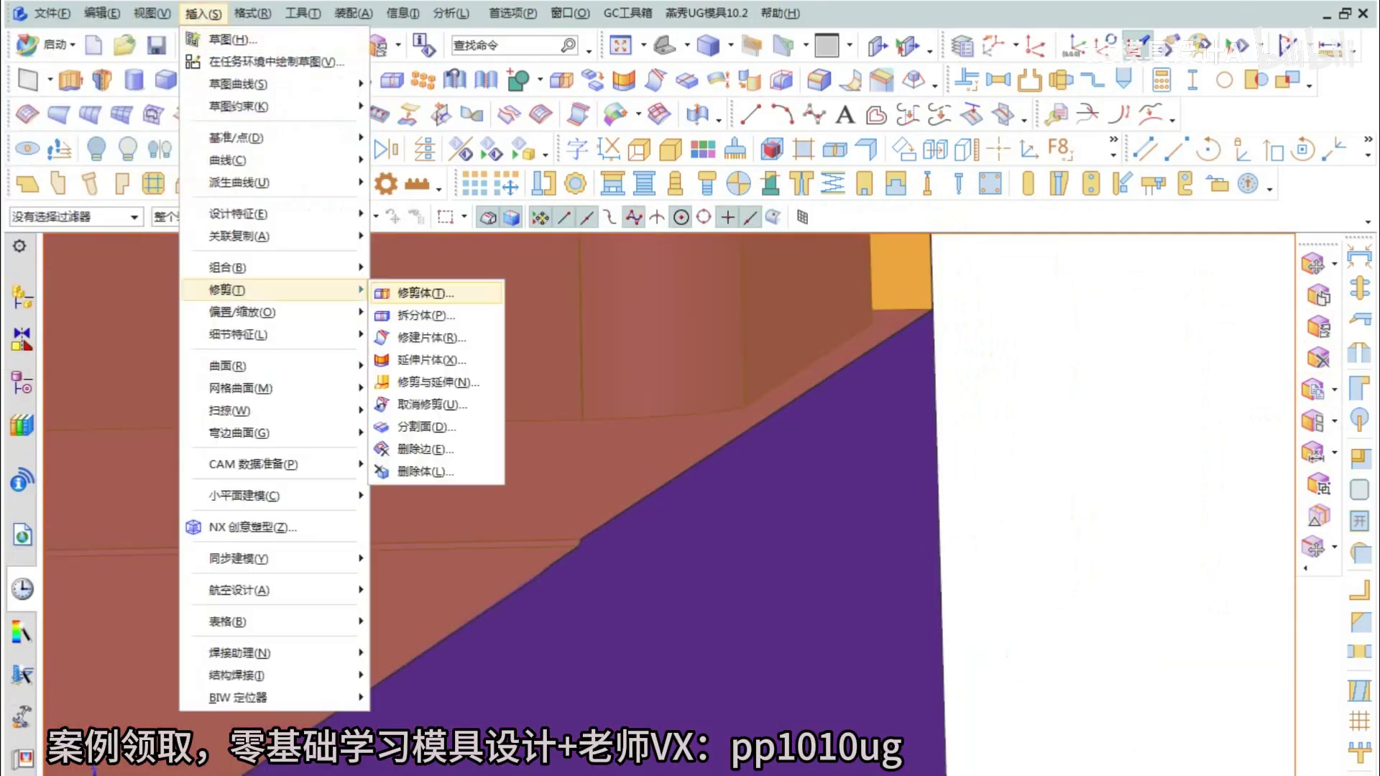
key("p")
left_click(898, 359)
left_click(891, 270)
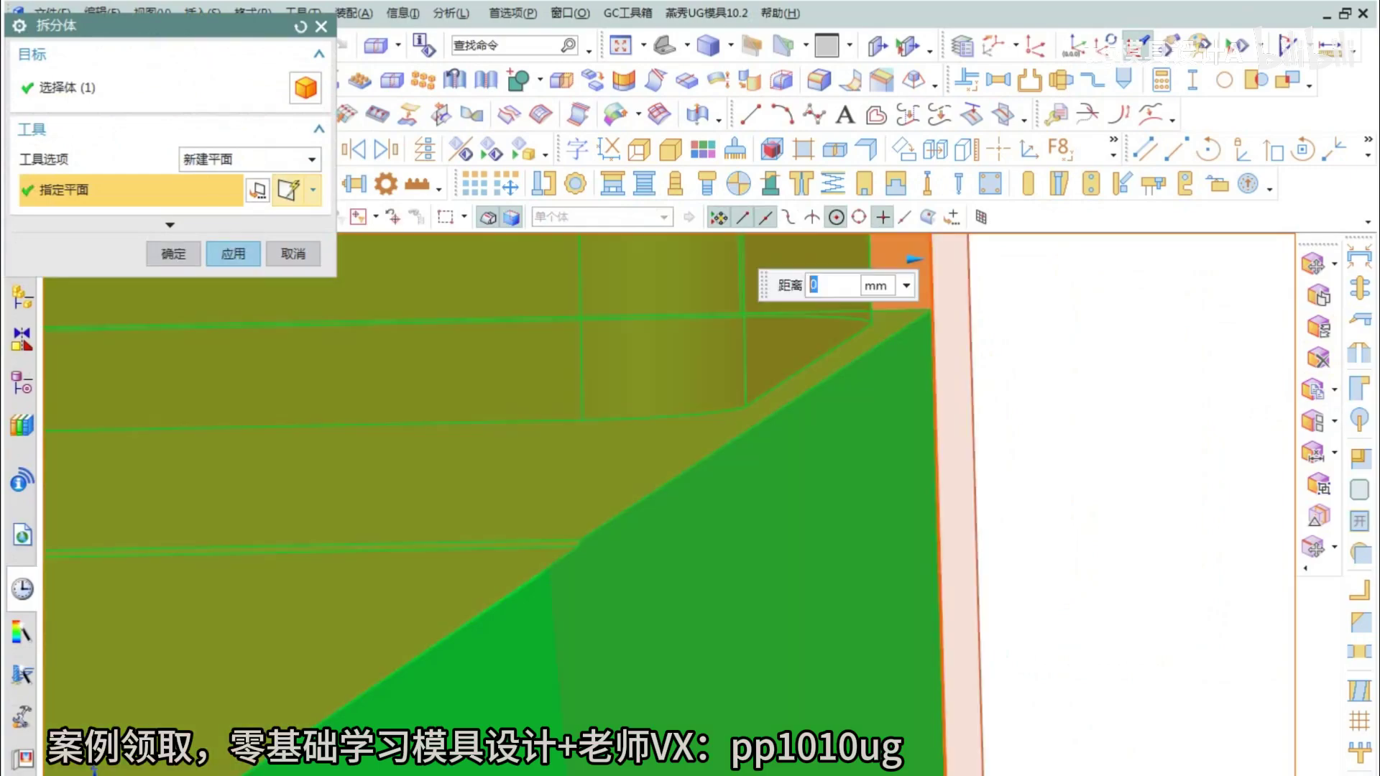
scroll(1014, 343, "down", 8)
key("Return")
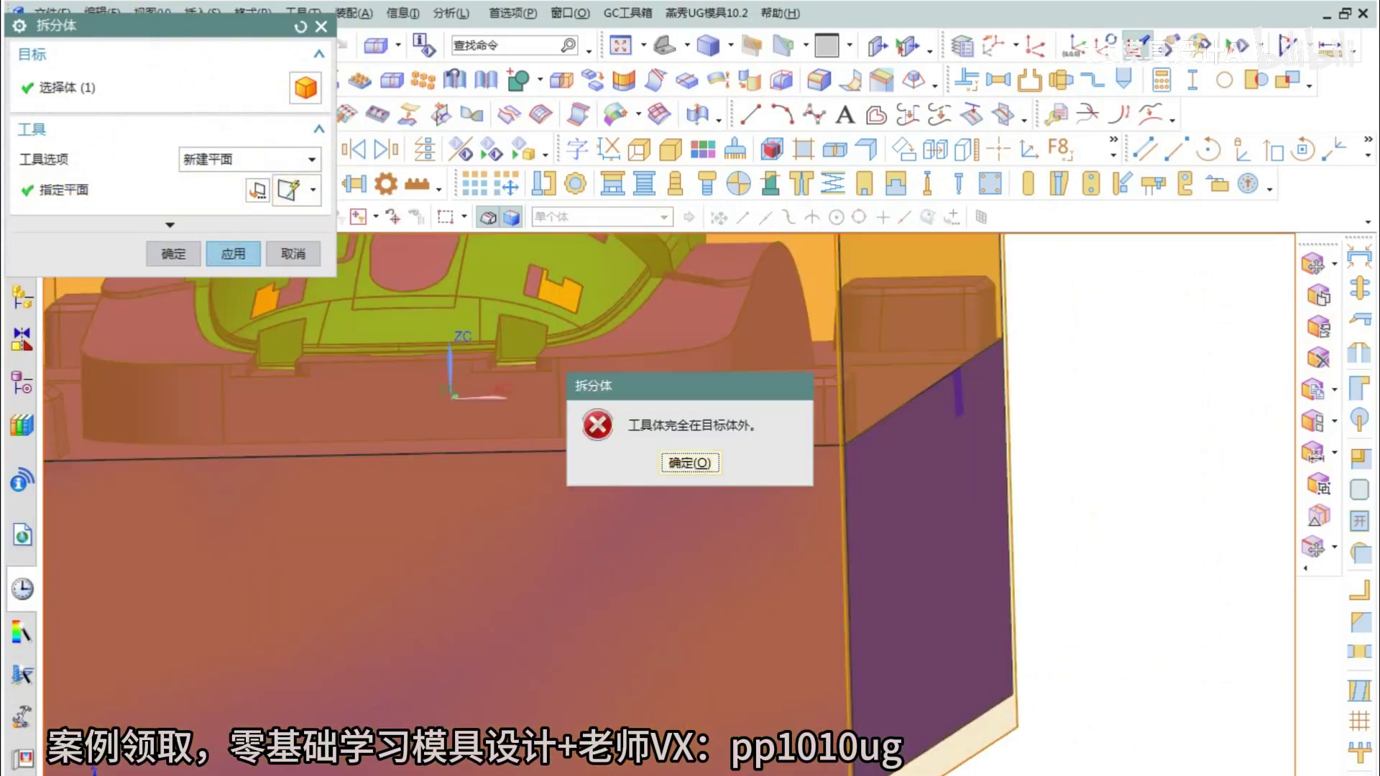
key("Escape")
key("Escape")
- Retry replacing the lower insert's long side face with the bounding block's corresponding side face at 0 mm offset, checking the corners in the preview
middle_click_drag(790, 517, 780, 445)
scroll(852, 554, "up", 8)
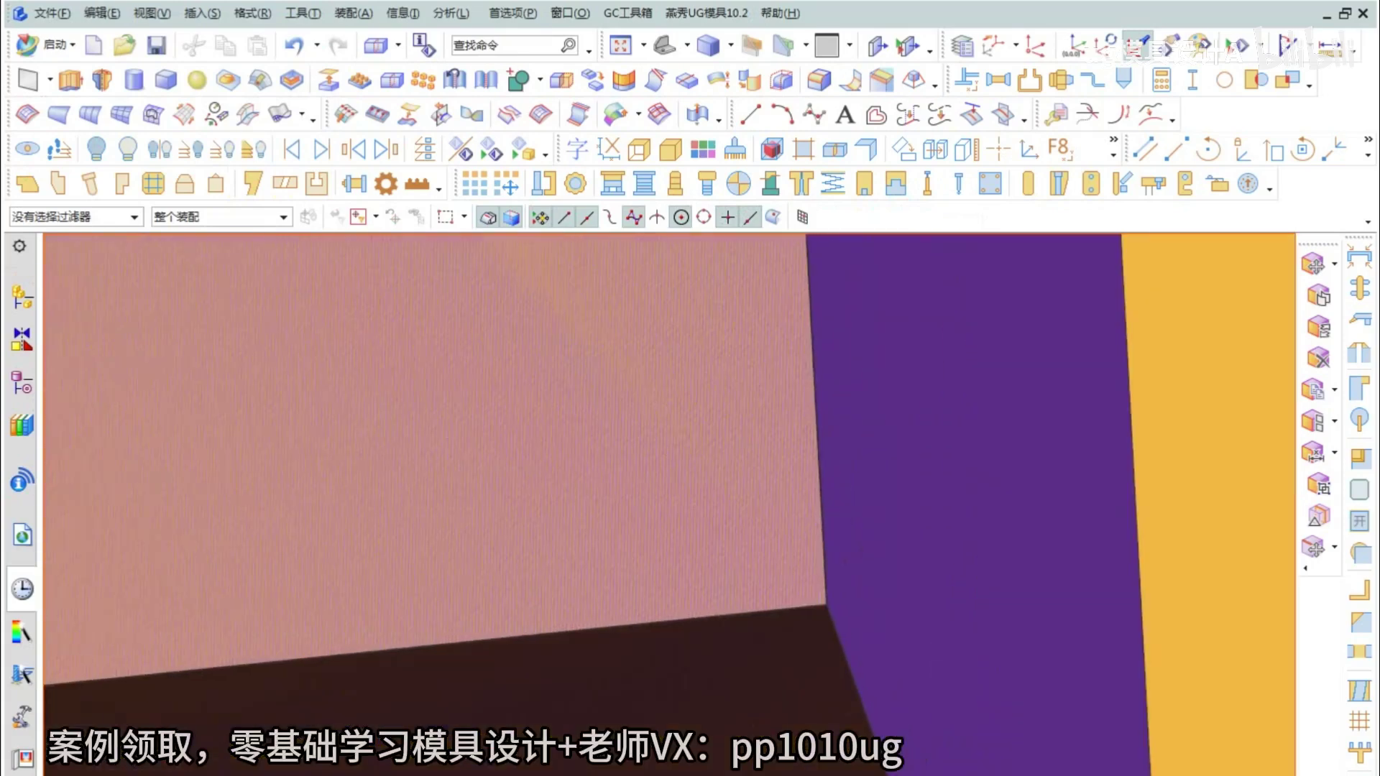
left_click(1317, 327)
left_click(1054, 504)
middle_click(1054, 504)
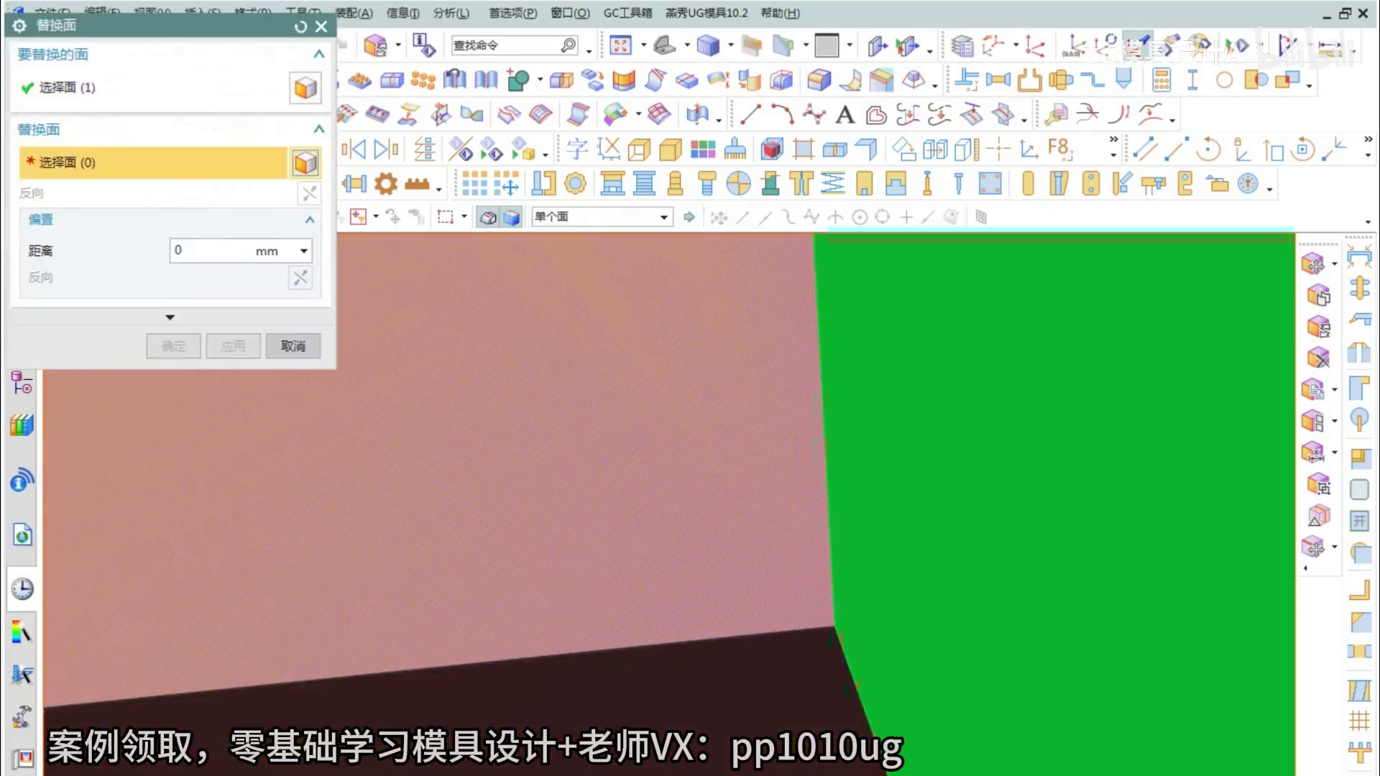
scroll(867, 513, "down", 8)
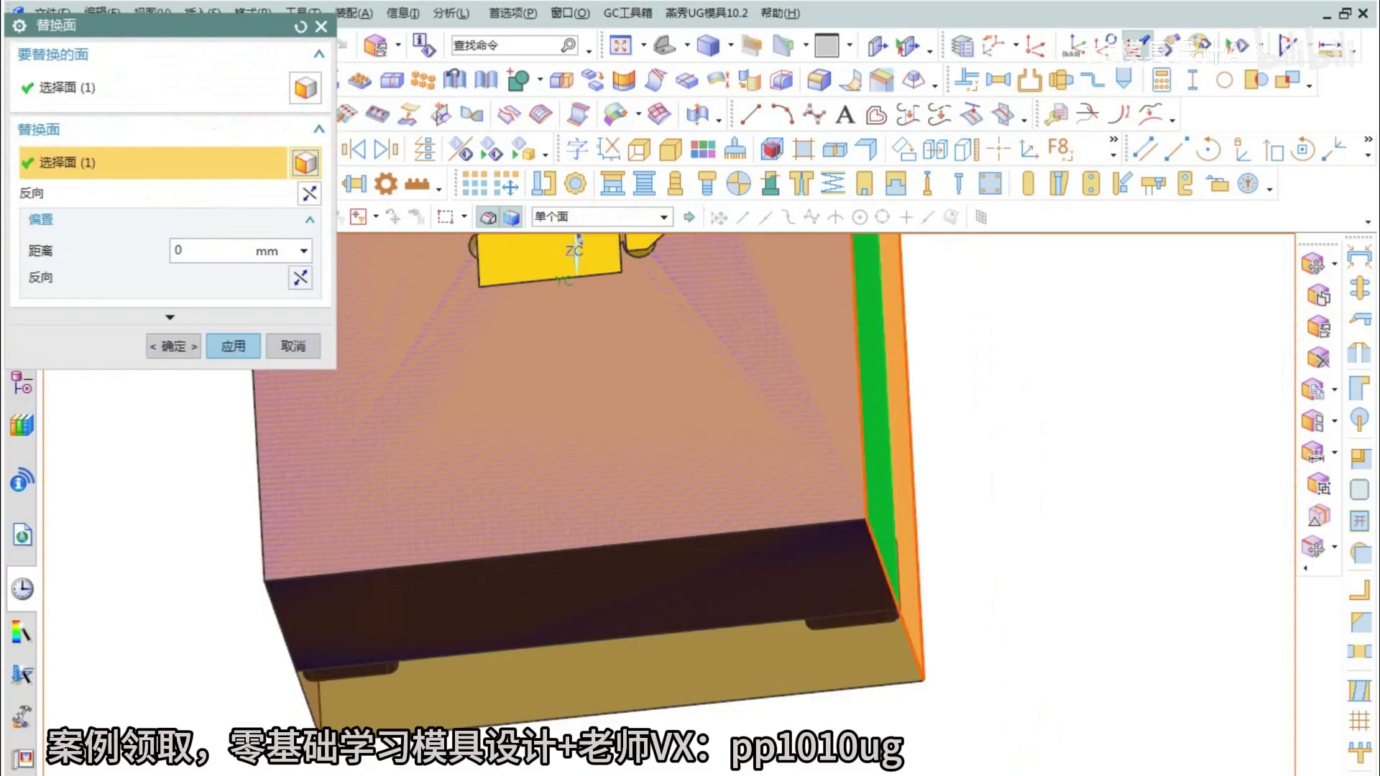
scroll(910, 446, "down", 3)
middle_click_drag(911, 446, 632, 481)
scroll(309, 482, "up", 10)
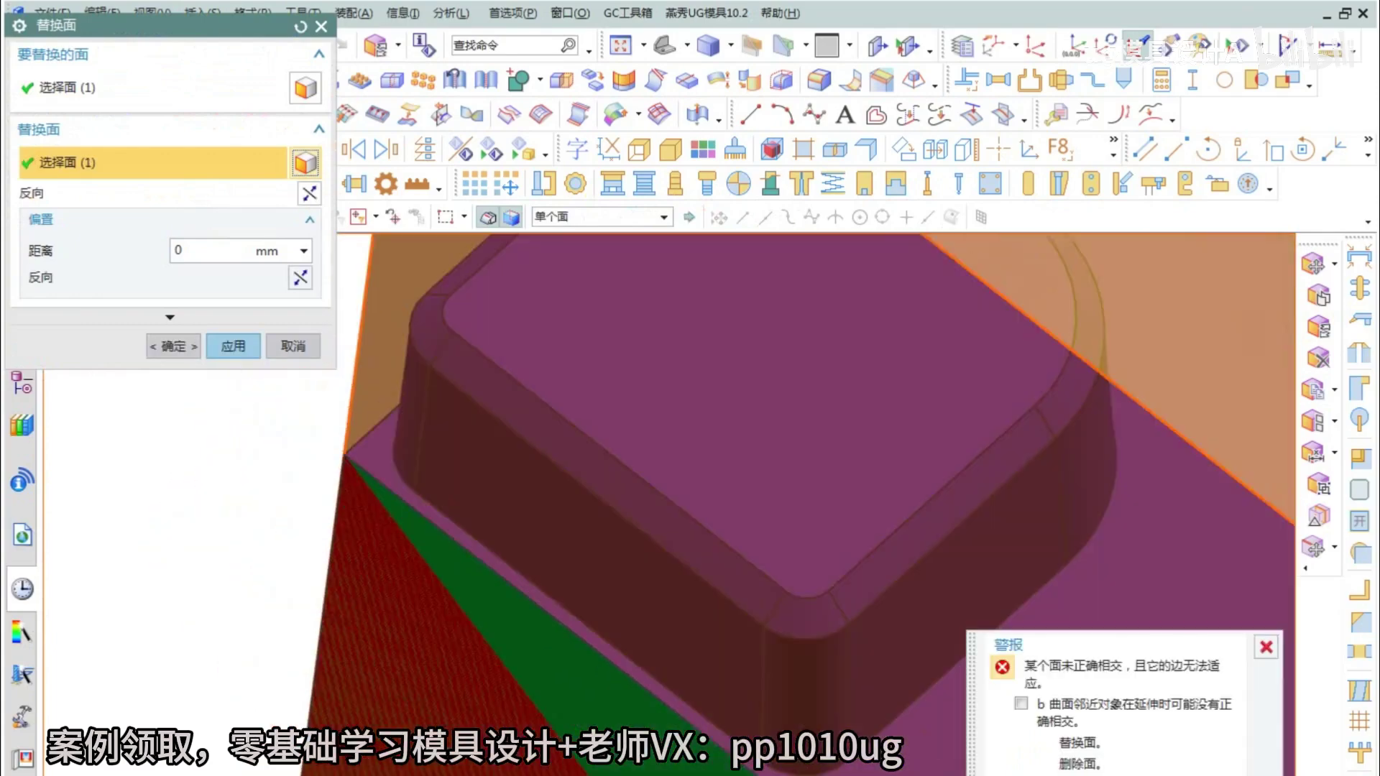
scroll(332, 439, "down", 8)
scroll(592, 530, "up", 7)
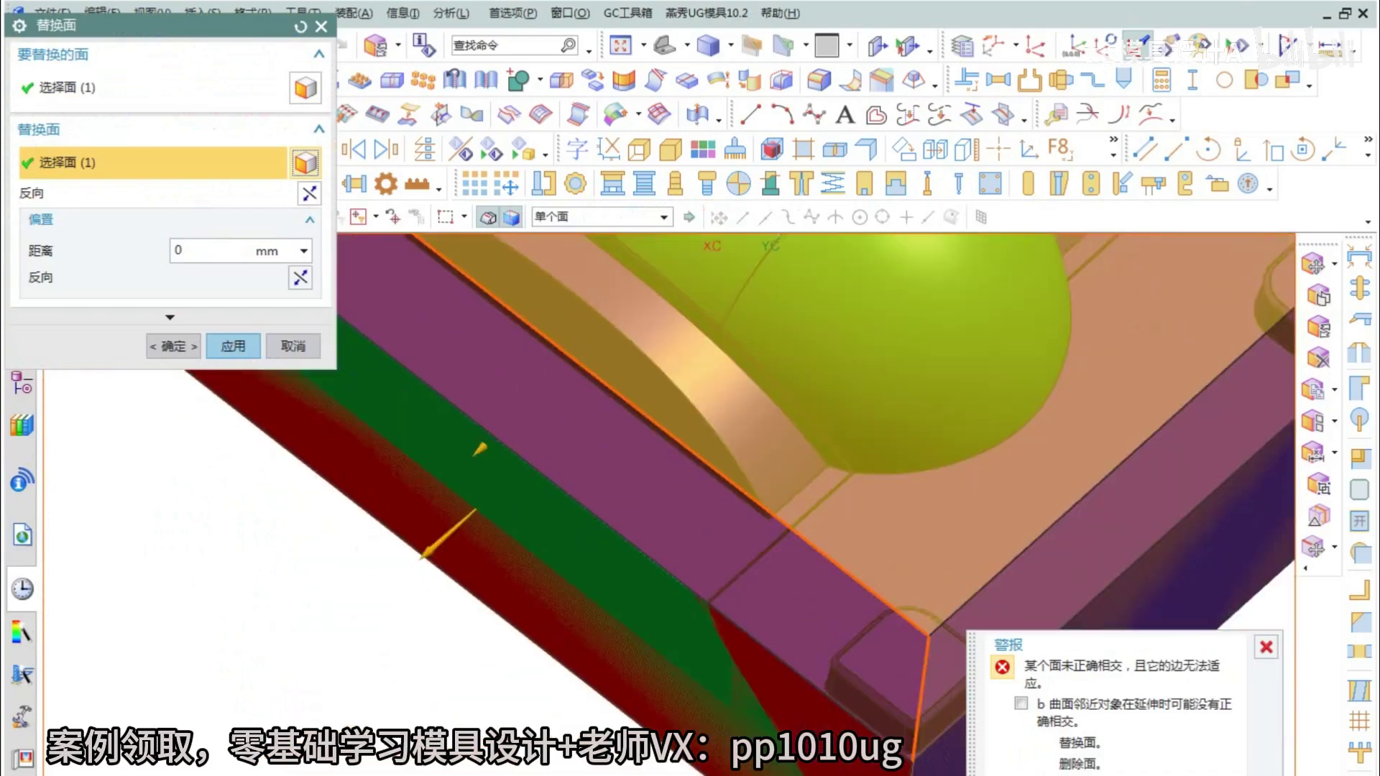
scroll(636, 561, "up", 12)
scroll(547, 532, "down", 13)
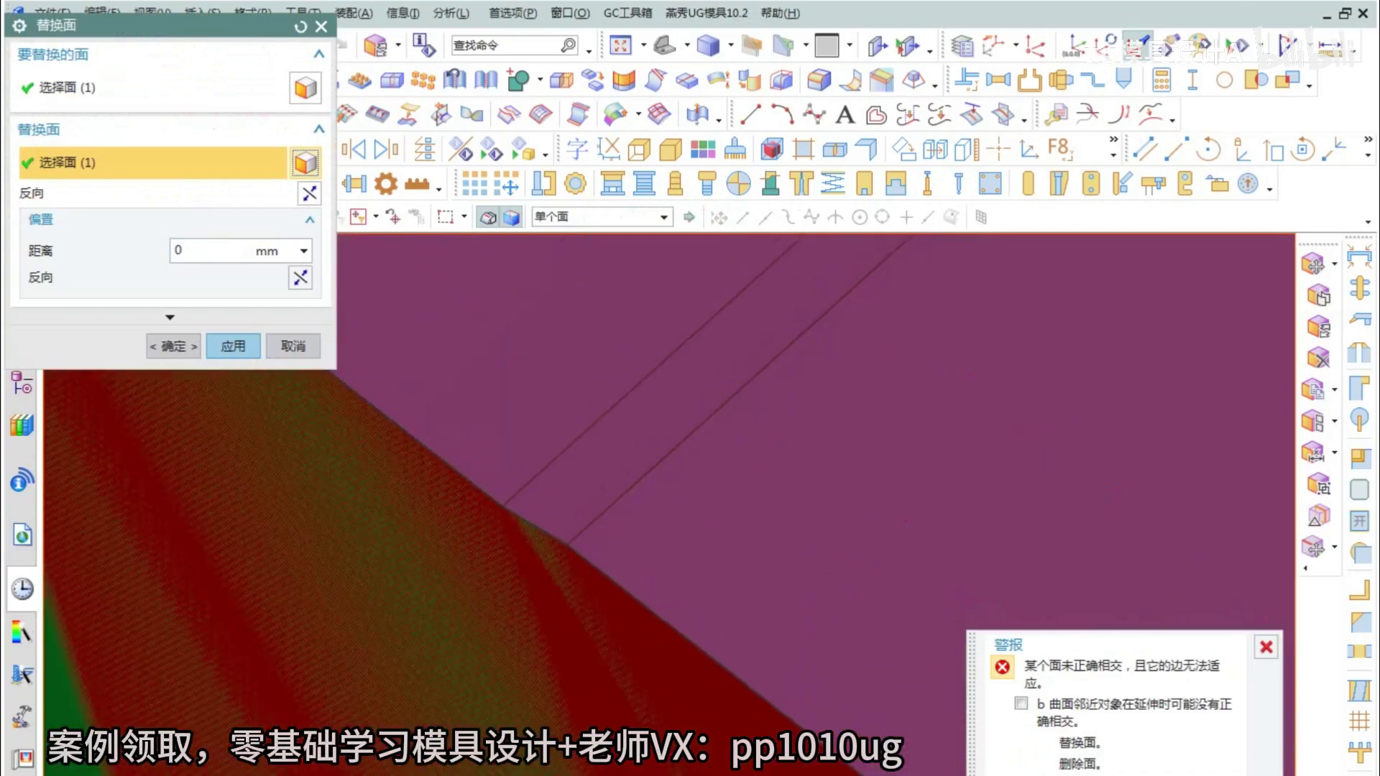
scroll(740, 546, "down", 4)
scroll(718, 561, "up", 12)
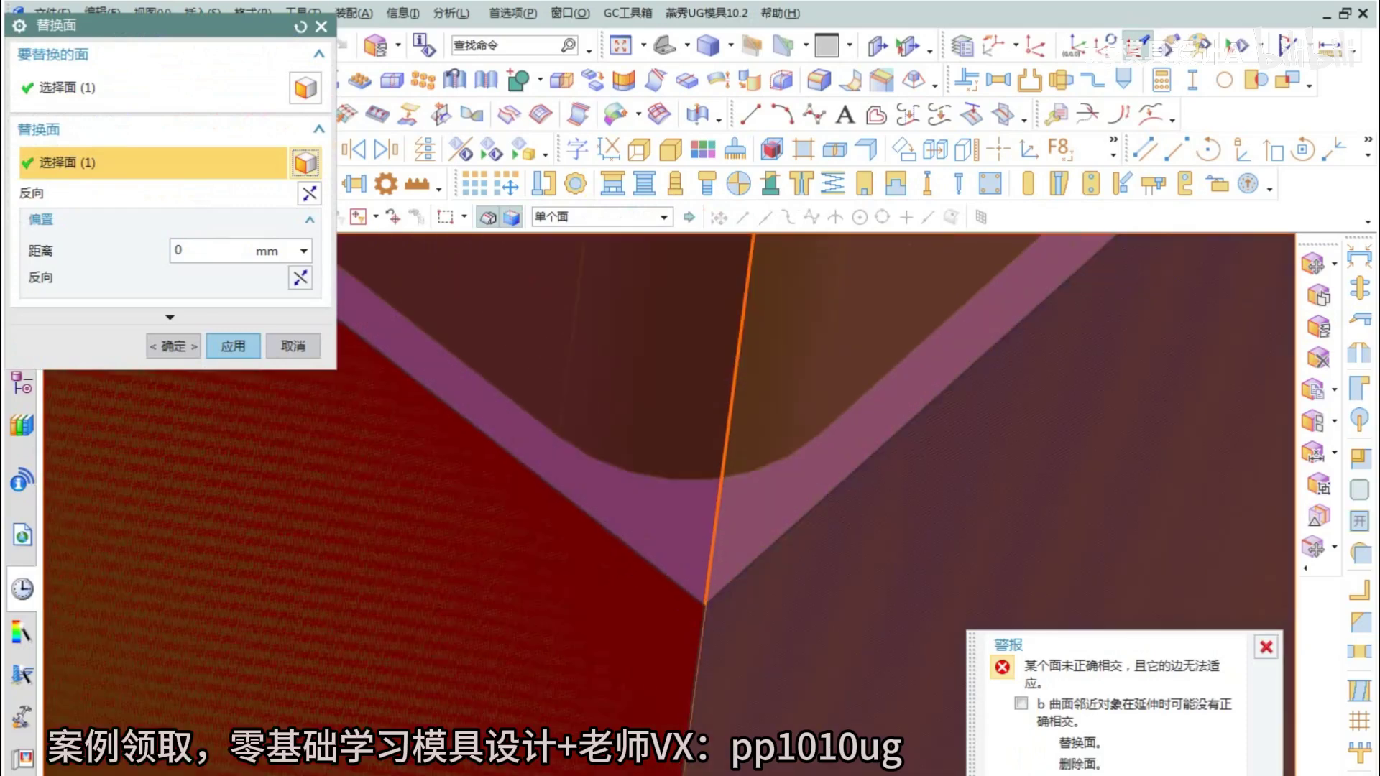
scroll(618, 629, "up", 2)
key("Return")
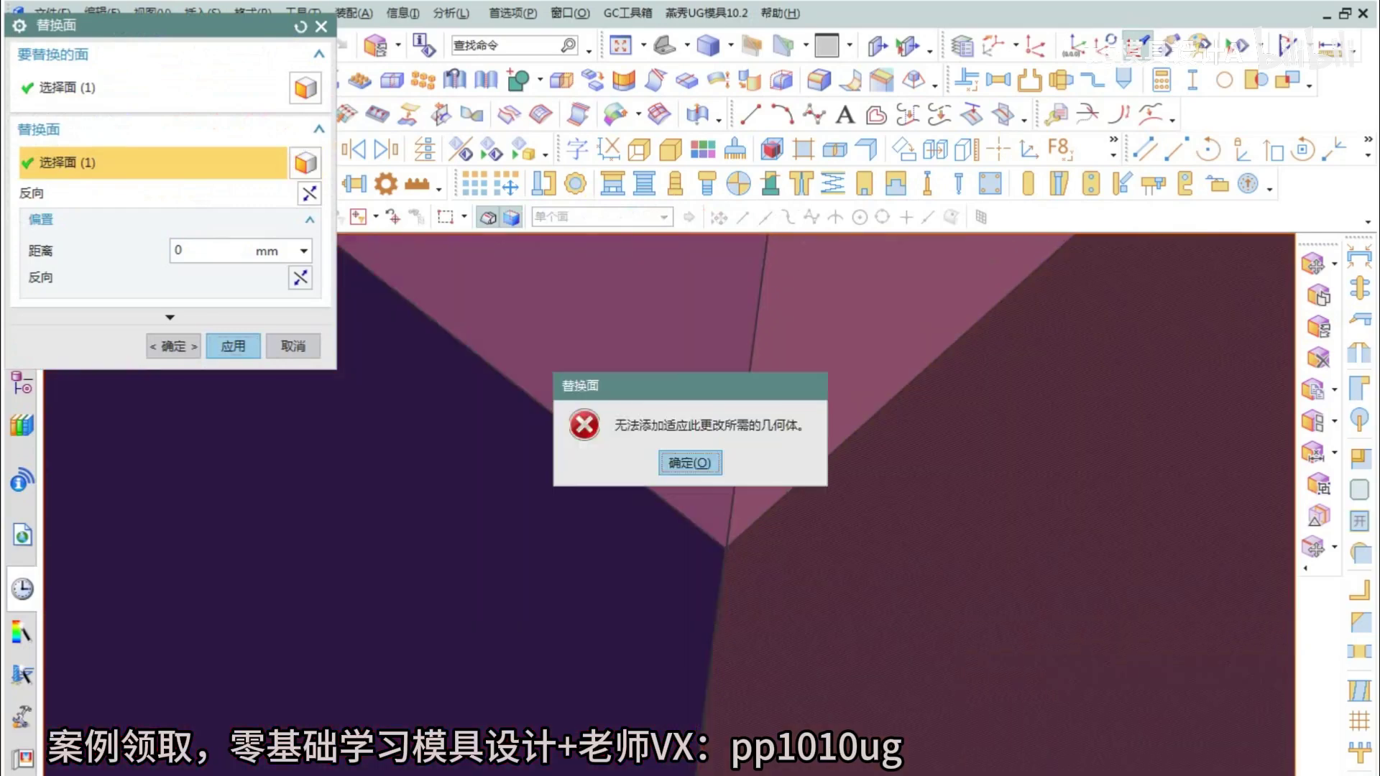
key("Return")
key("Escape")
- Thicken the bounding block's long side face into a separate plate along the lower insert's side
scroll(753, 574, "down", 12)
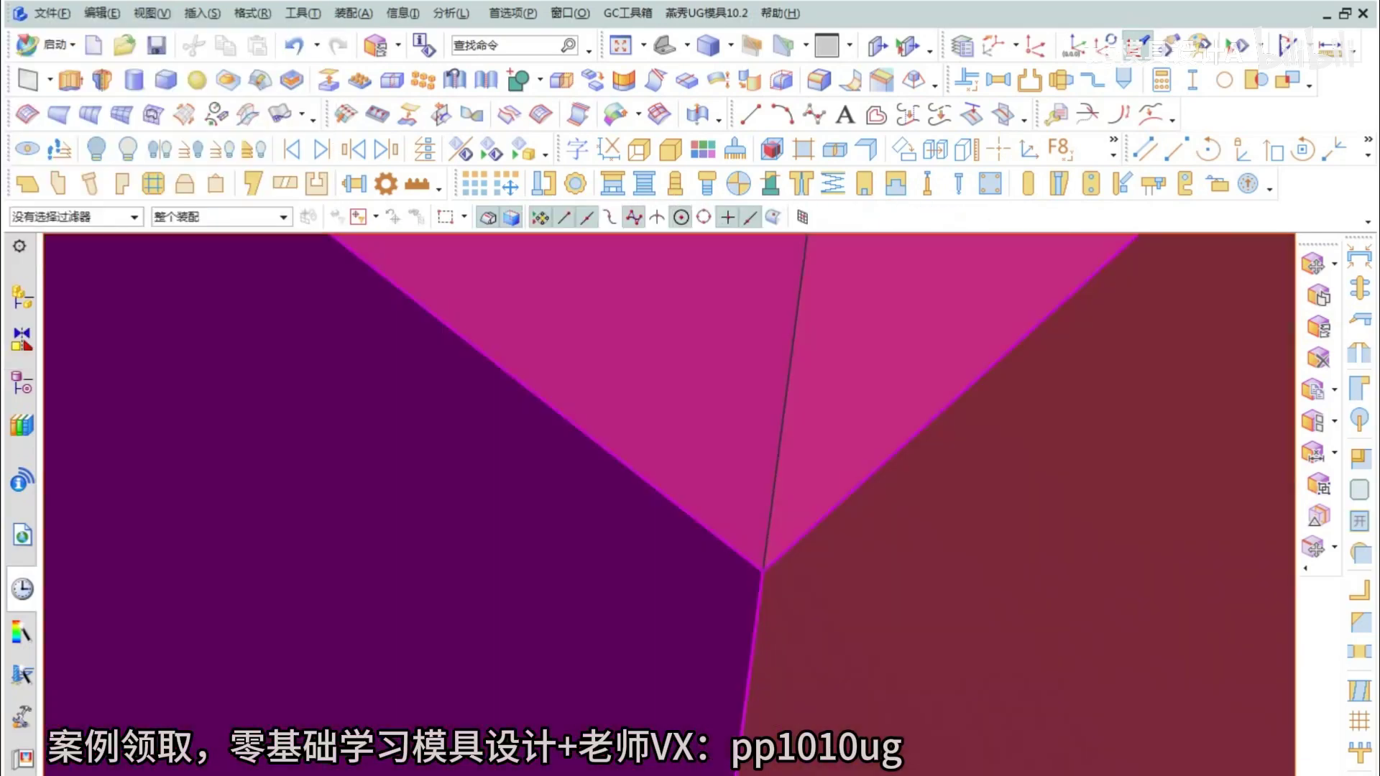
scroll(747, 553, "down", 6)
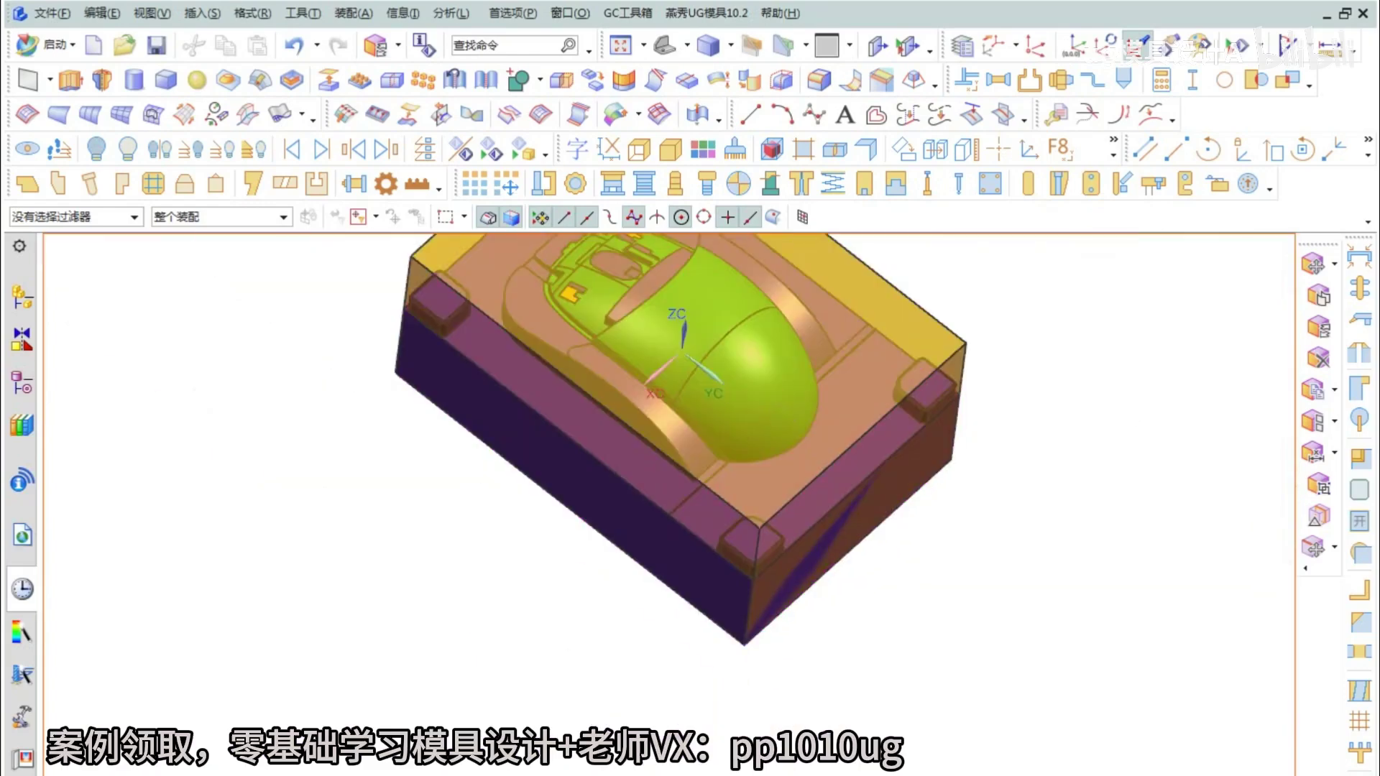
scroll(654, 510, "up", 3)
left_click(717, 79)
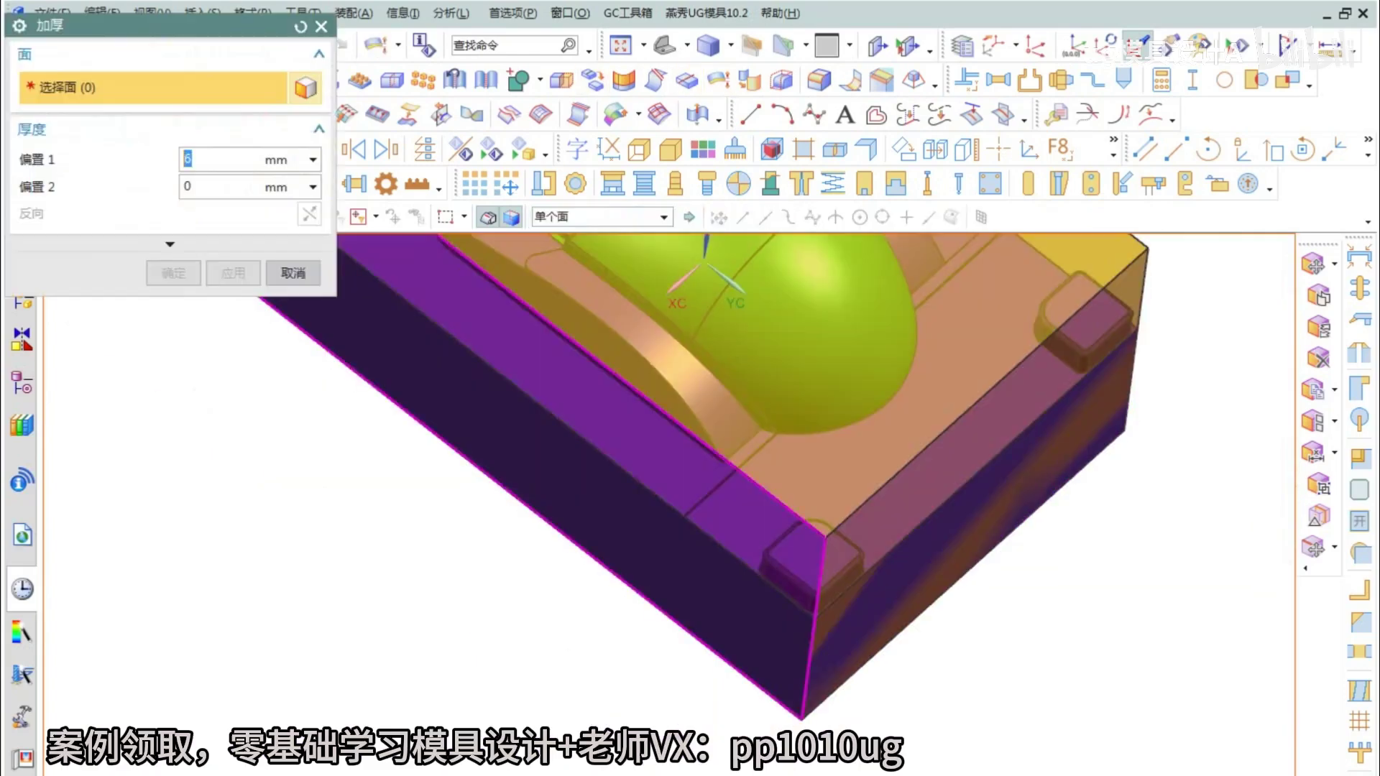
left_click(787, 545)
middle_click(787, 545)
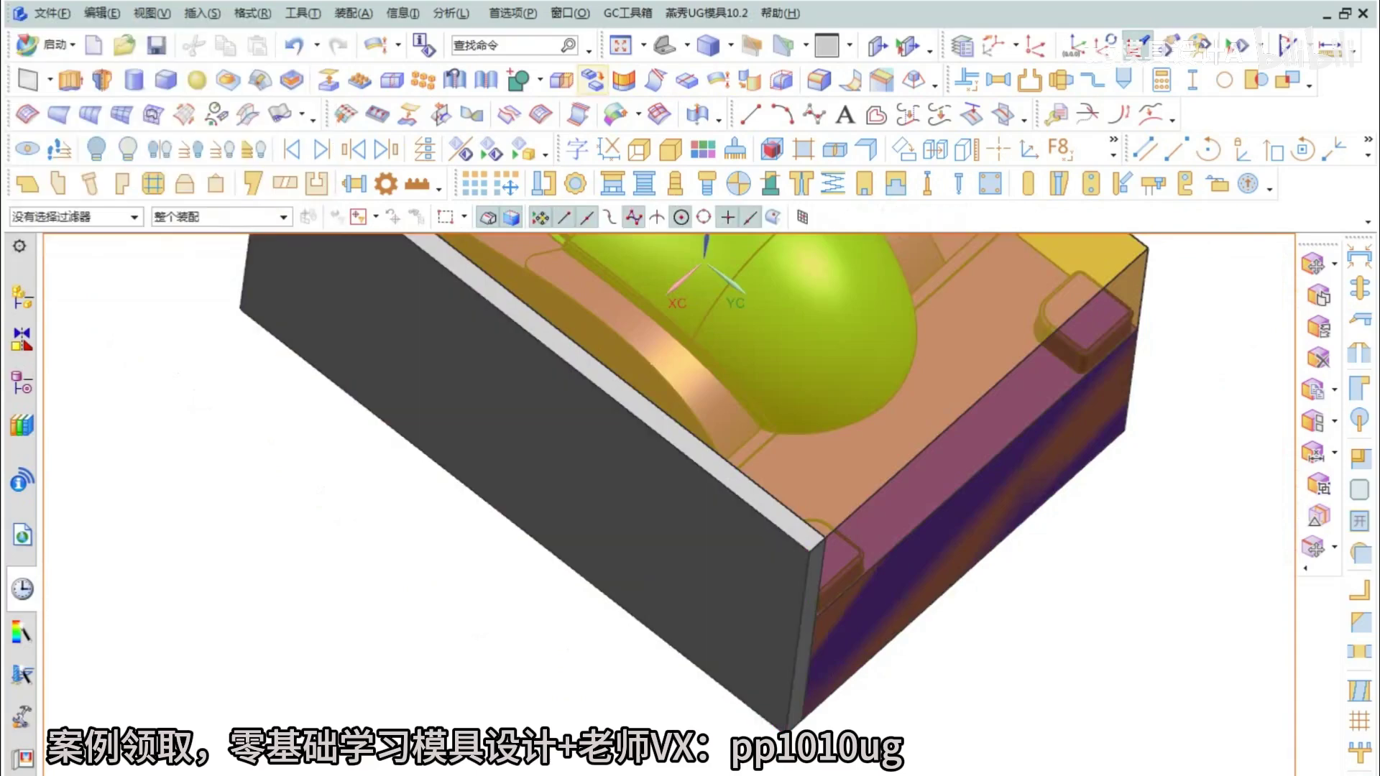
- Try to subtract the thickened plate from the lower insert, then delete the plate
left_click(544, 132)
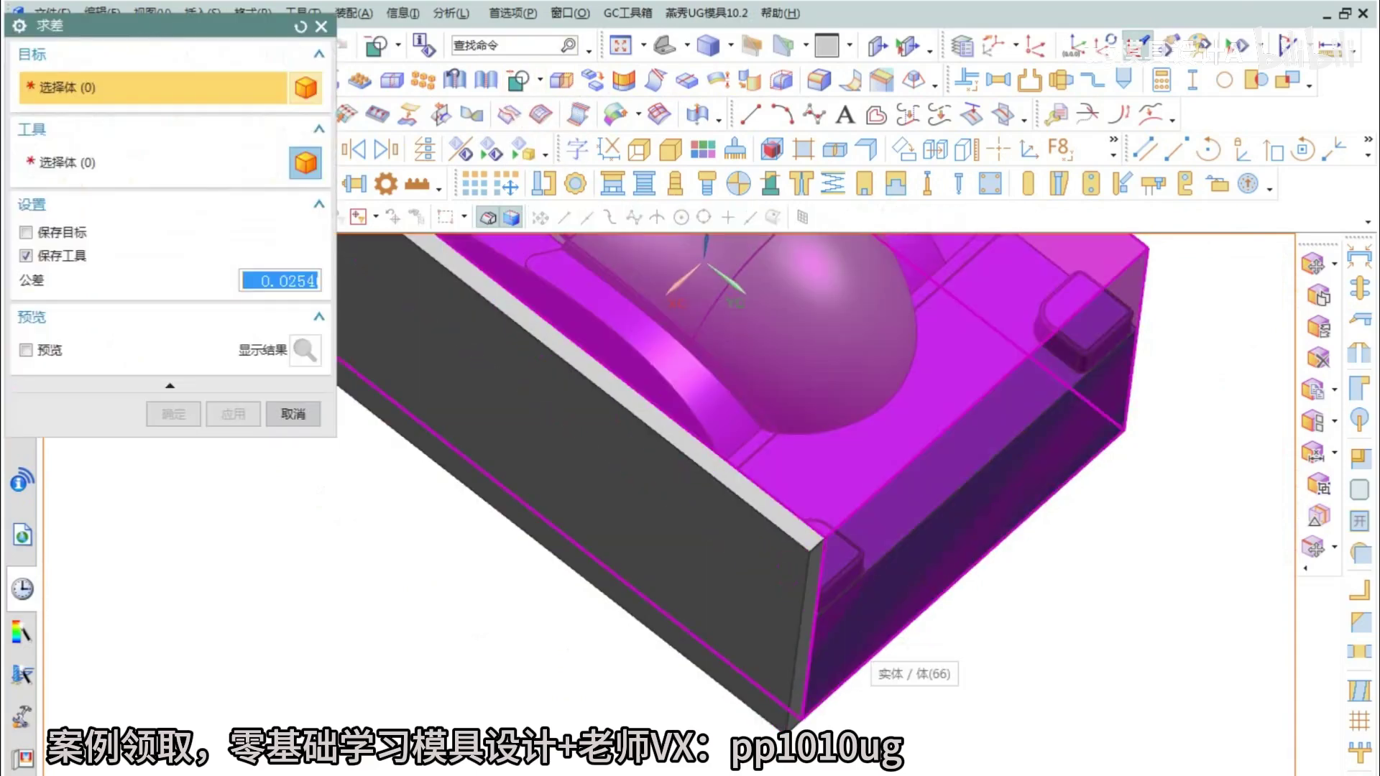
left_click(857, 643)
left_click(981, 671)
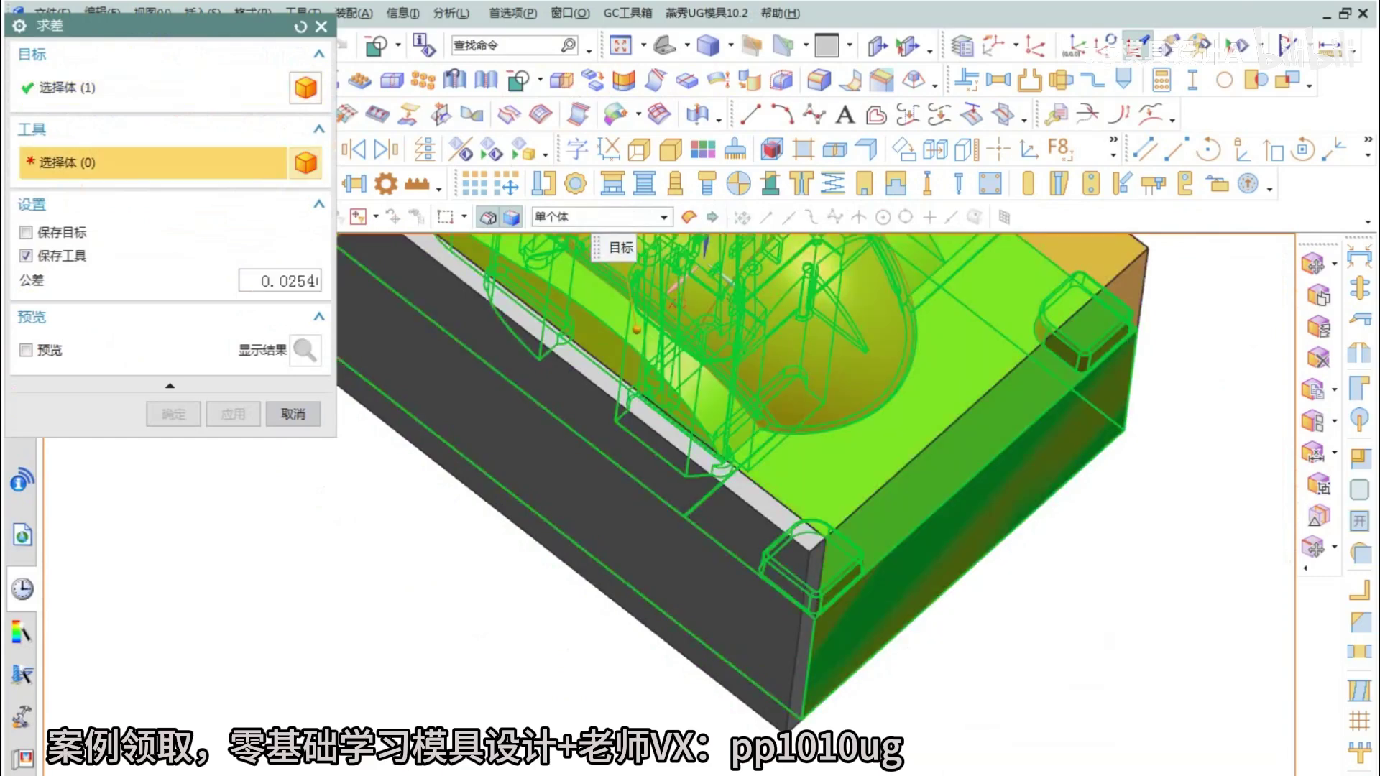
left_click(689, 575)
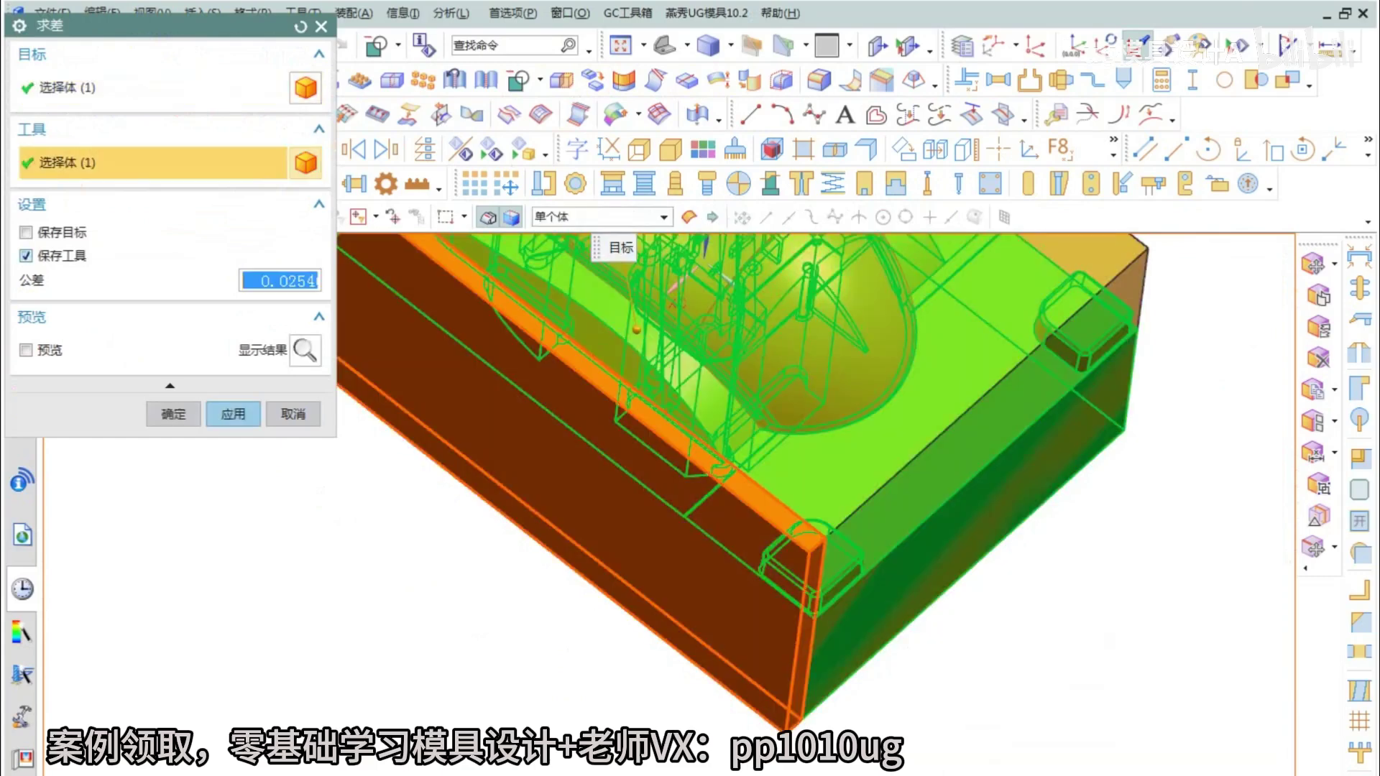
left_click(233, 414)
left_click(689, 462)
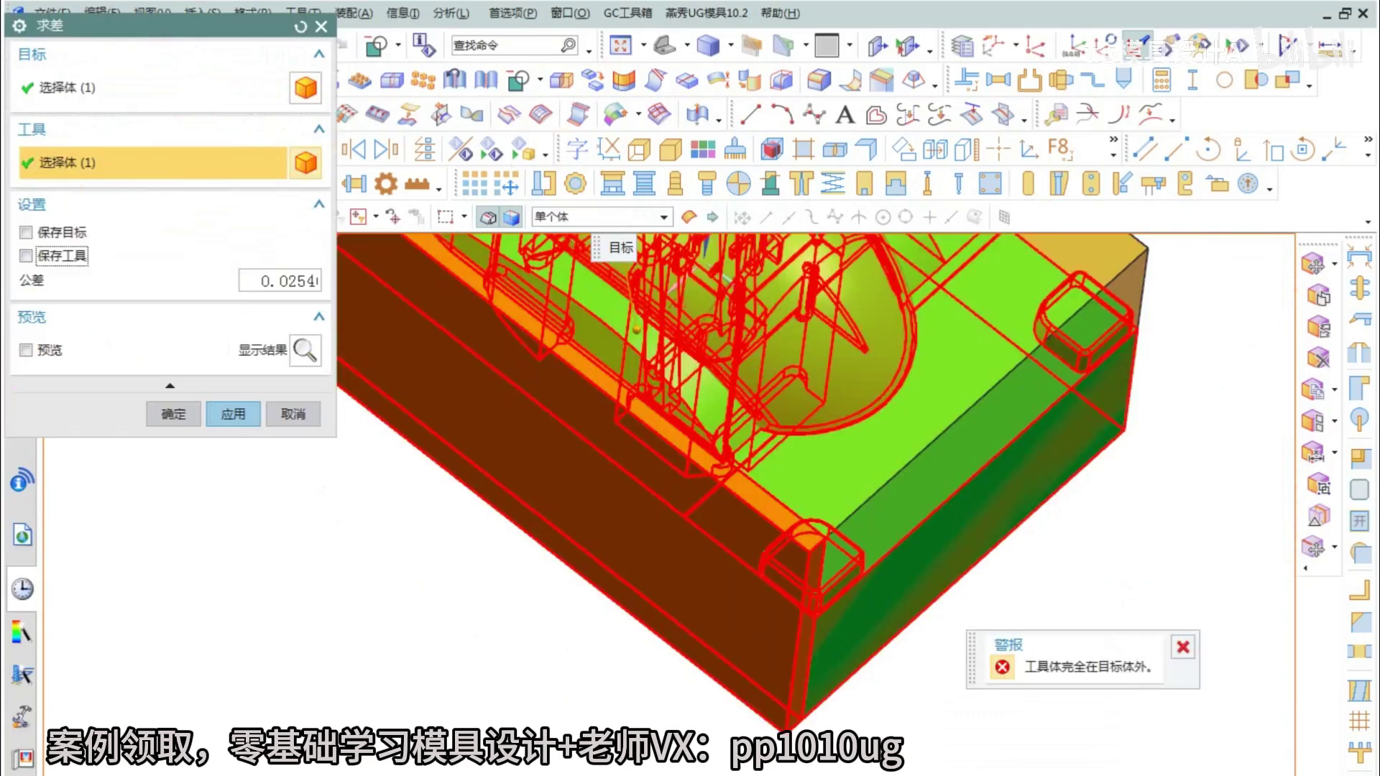
left_click(293, 414)
left_click(532, 445)
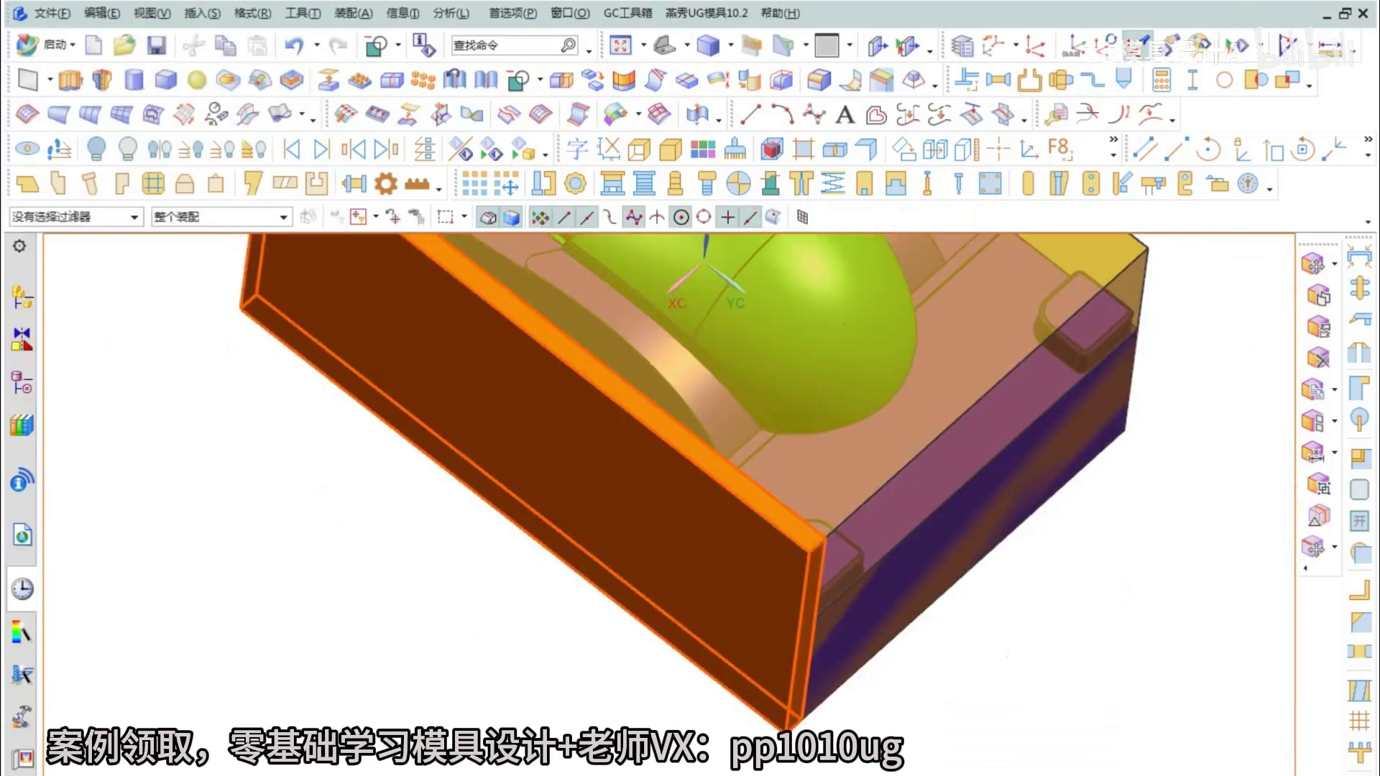
key("Delete")
- Move the WCS origin to the bottom corner point of the lower insert's end face beside the off-size long side
middle_click_drag(891, 388, 782, 306)
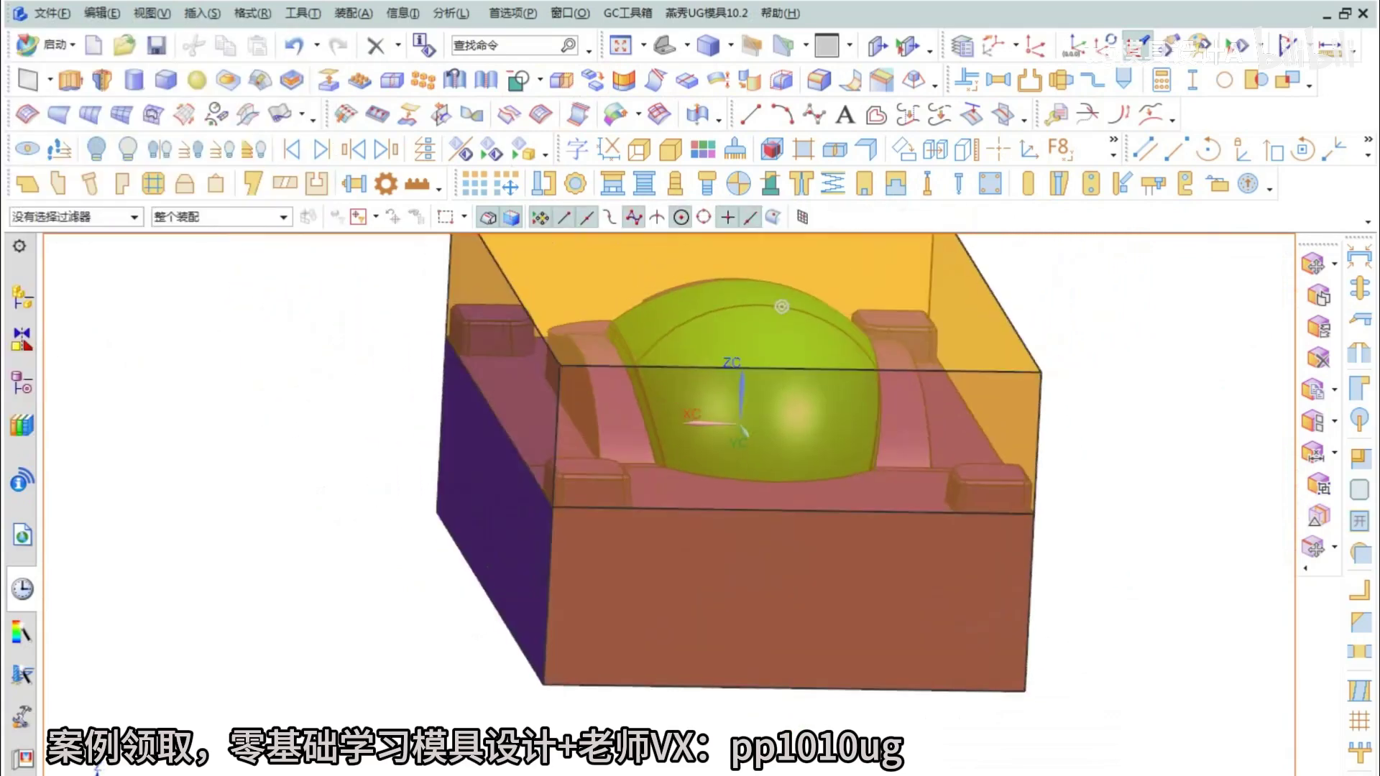
key("F8")
scroll(523, 617, "up", 5)
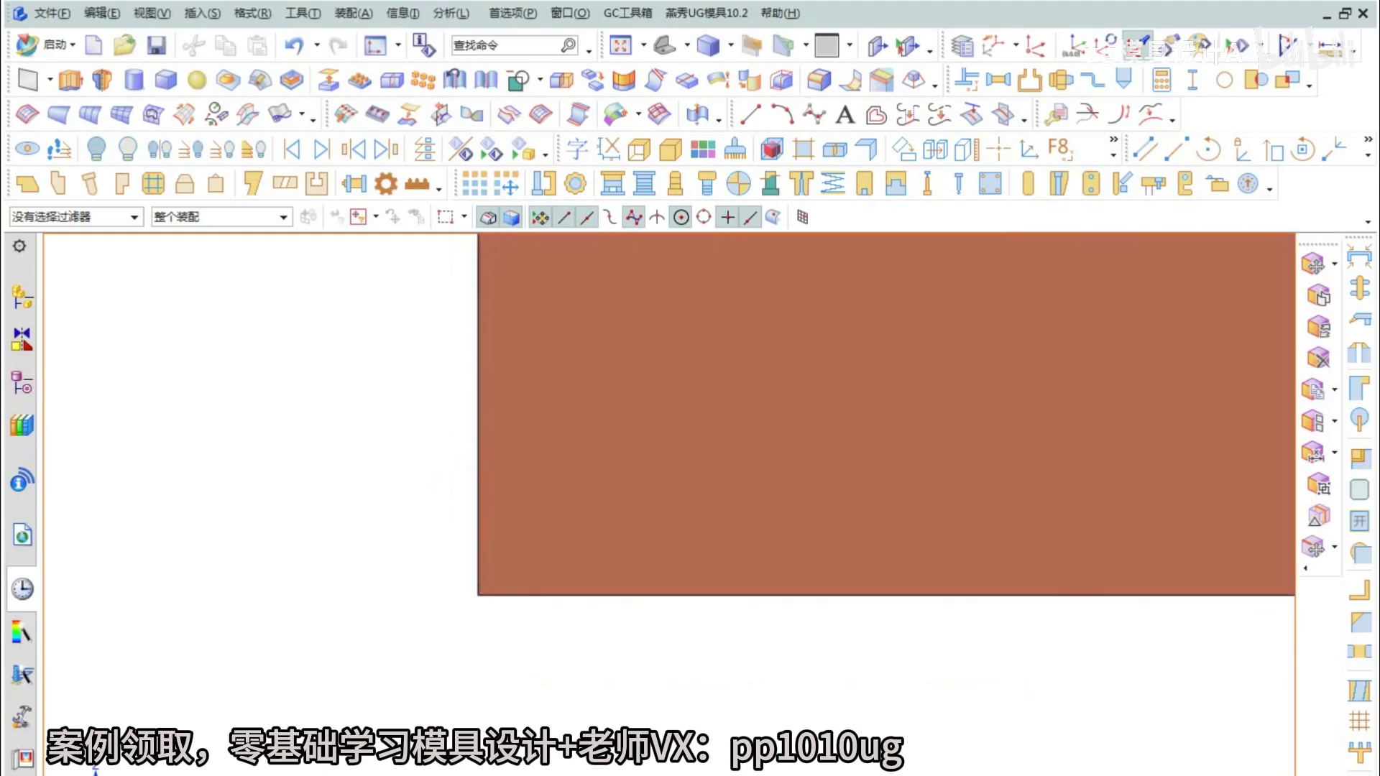
scroll(600, 510, "down", 1)
scroll(586, 467, "up", 1)
middle_click_drag(690, 446, 733, 439)
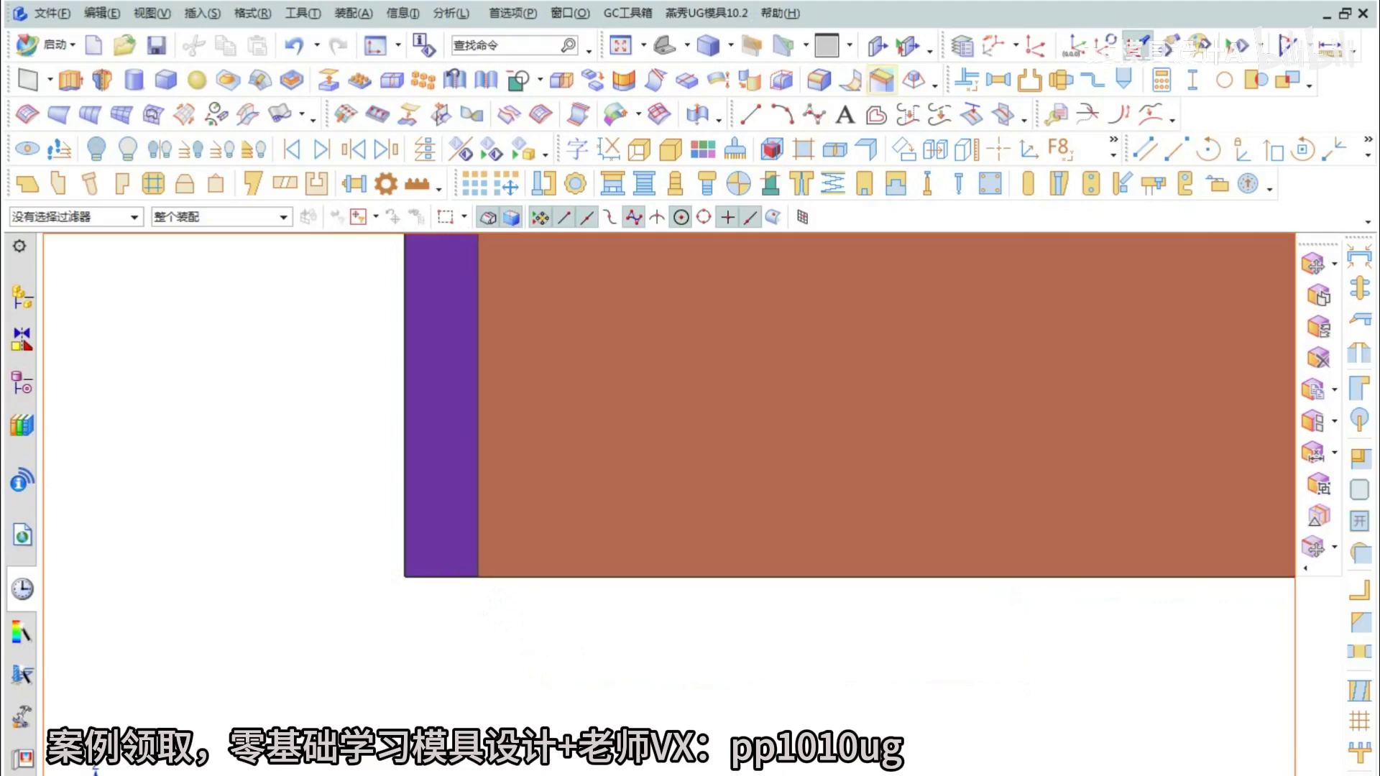
left_click(1035, 46)
left_click(479, 576)
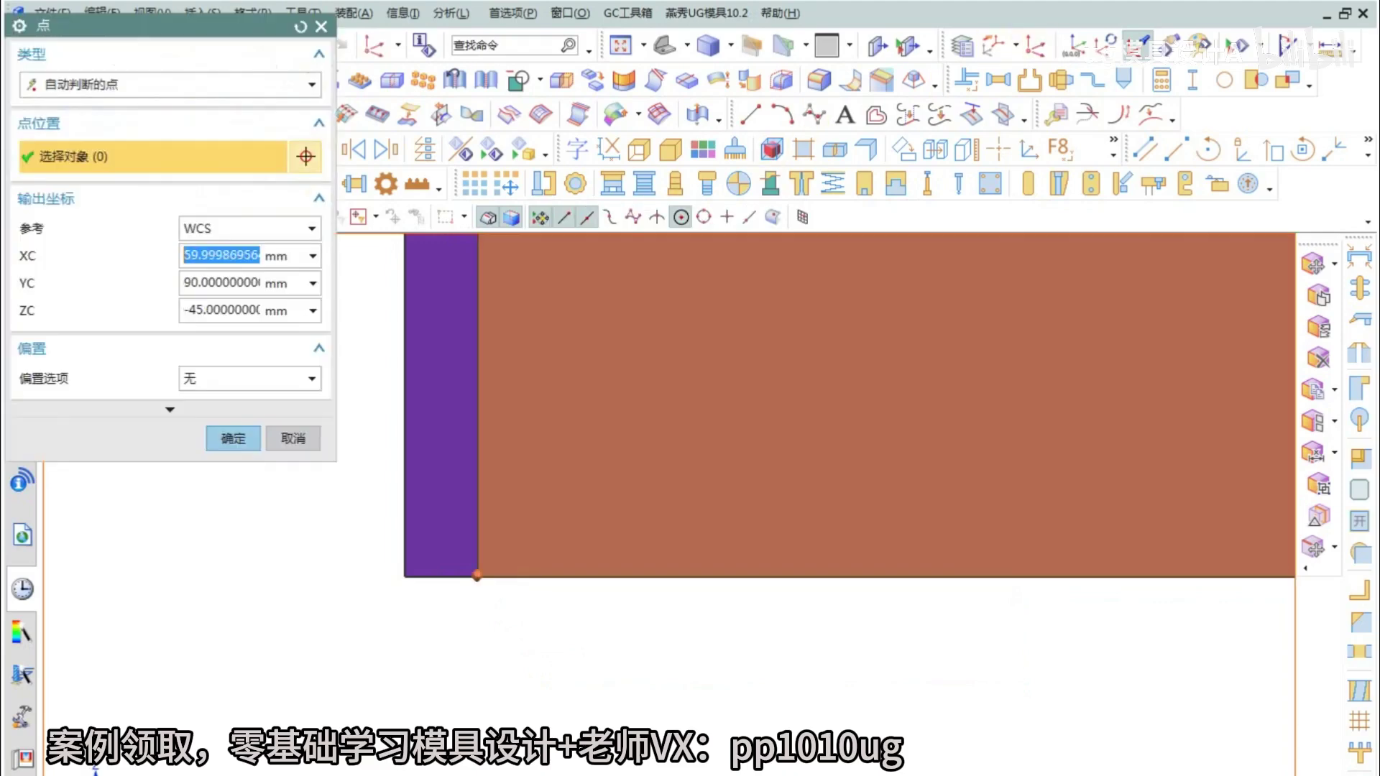
middle_click(479, 576)
left_click(202, 13)
left_click(430, 266)
middle_click(430, 265)
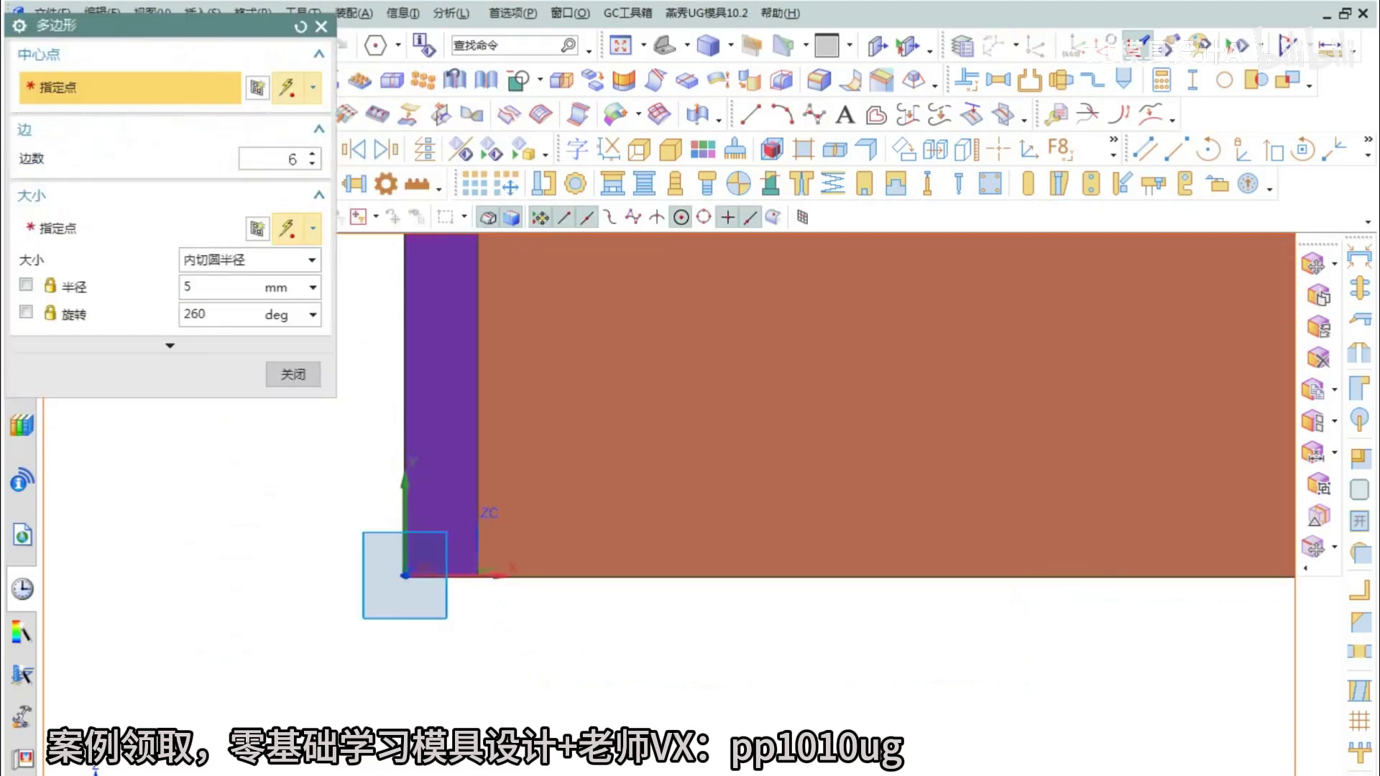
middle_click(461, 523)
middle_click(461, 523)
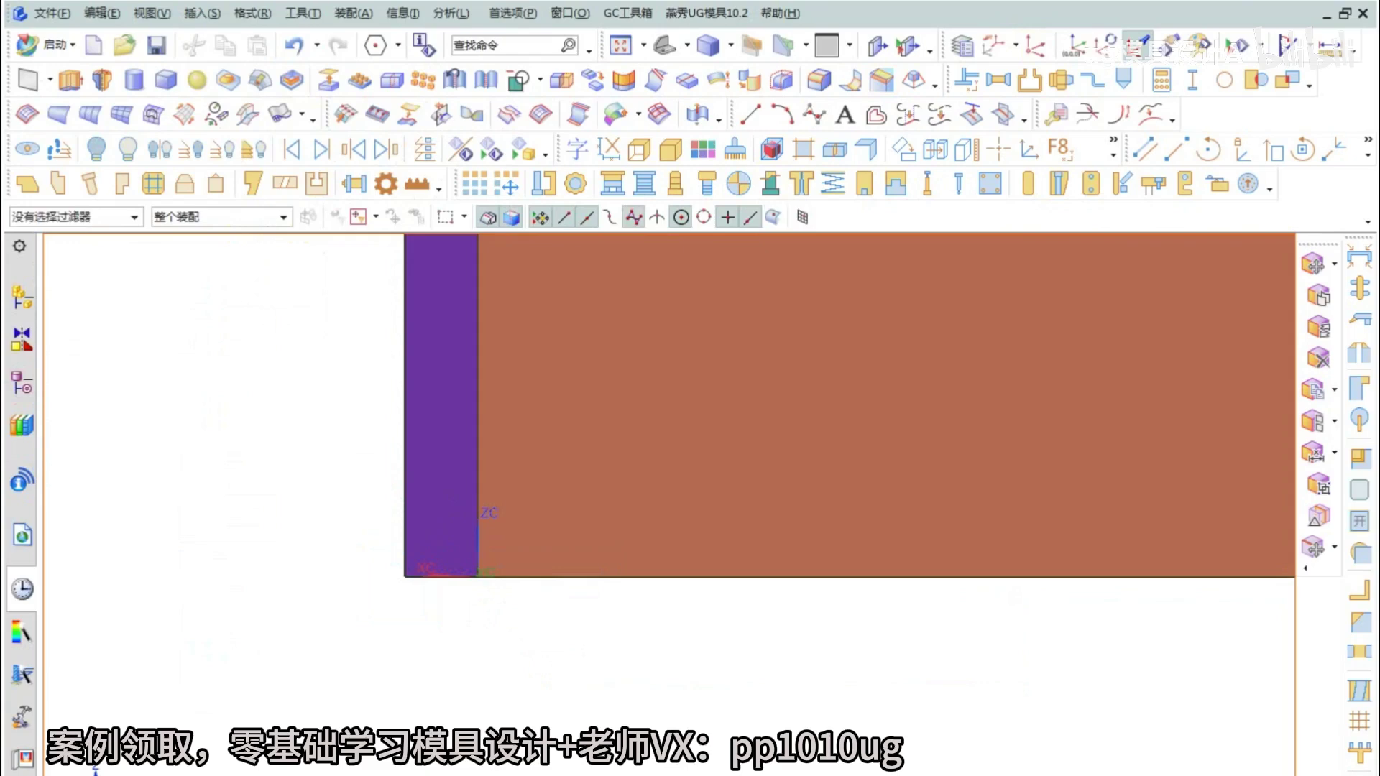
key("alt+s")
key("s")
key("y")
key("Escape")
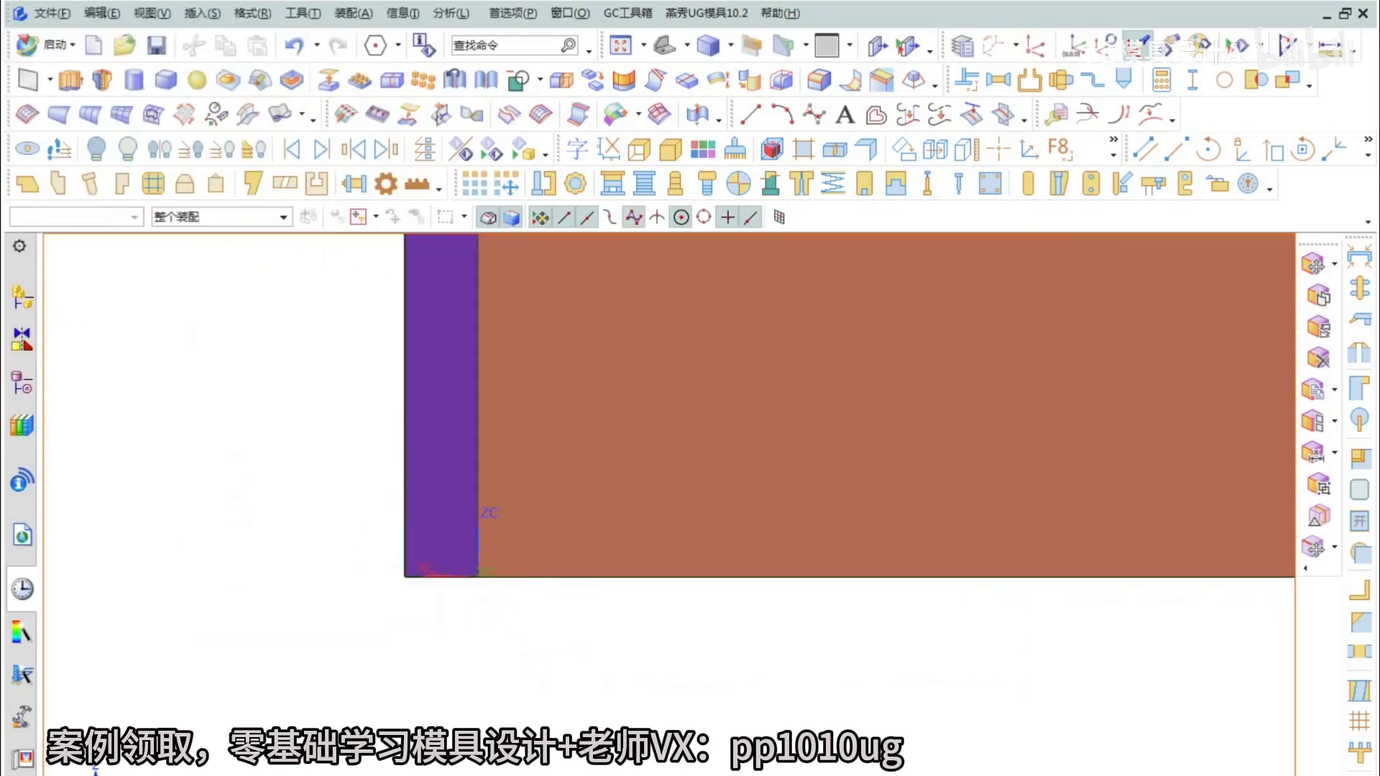
- Try to split the lower insert with an XC plane through the WCS origin at 0 mm distance
key("alt+s")
key("t")
key("p")
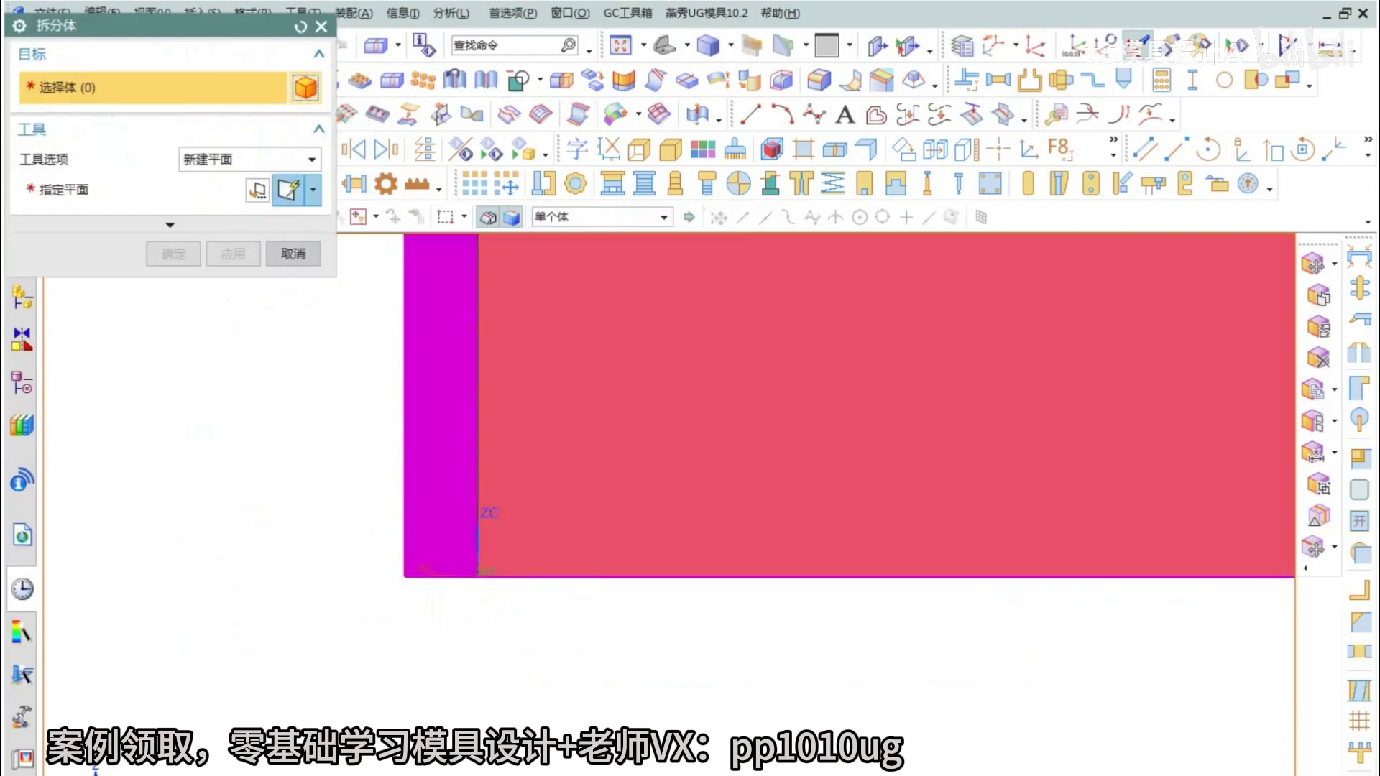
left_click(461, 523)
left_click(313, 189)
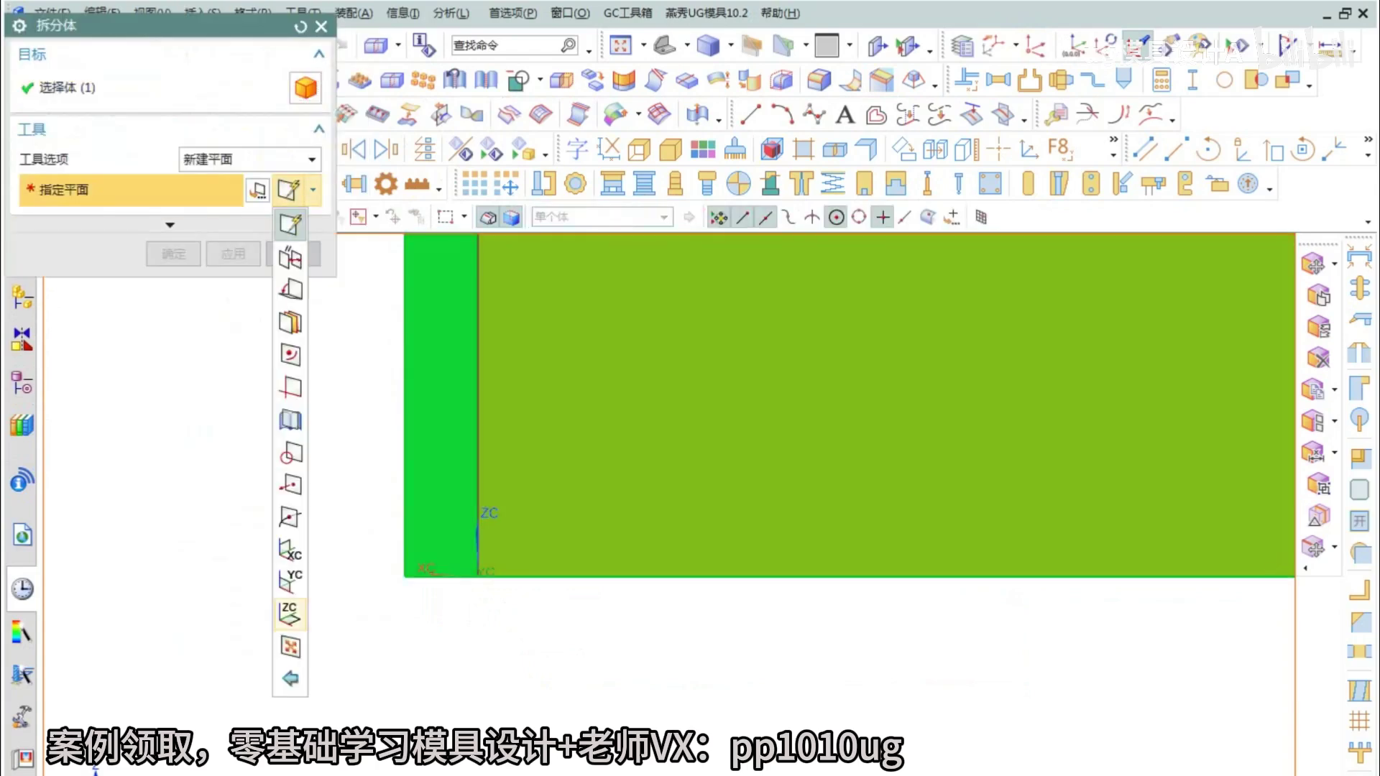
left_click(291, 551)
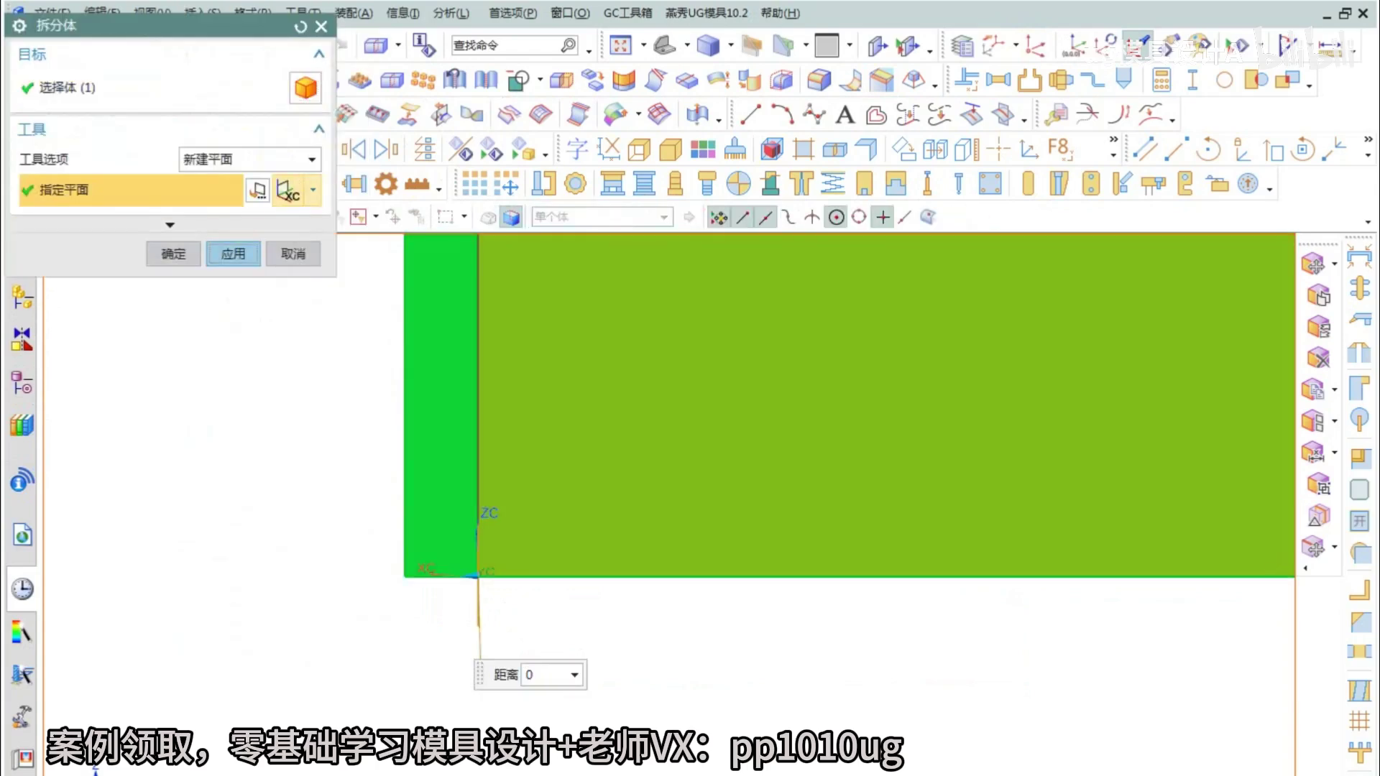
left_click(233, 253)
left_click(688, 462)
scroll(671, 457, "up", 2)
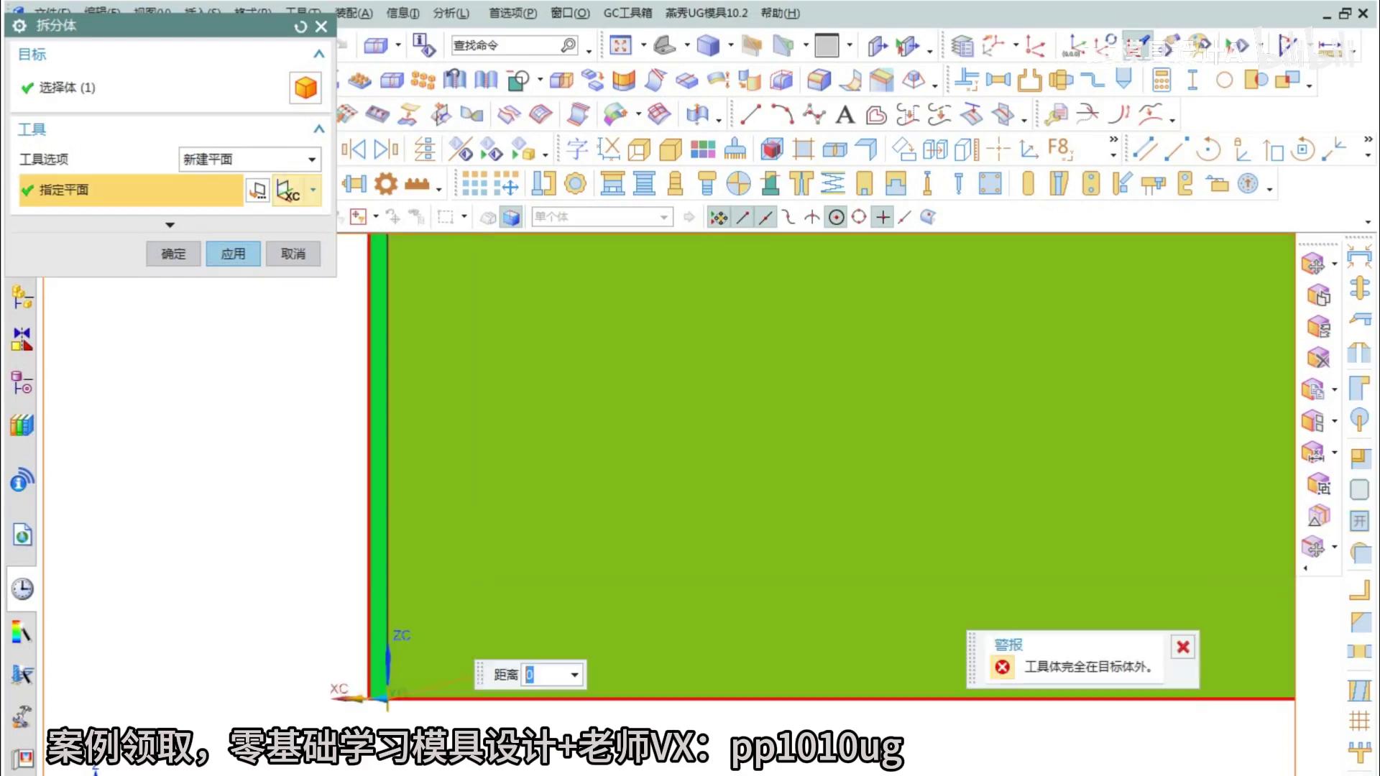
scroll(671, 457, "down", 2)
scroll(672, 457, "up", 1)
scroll(424, 653, "down", 6)
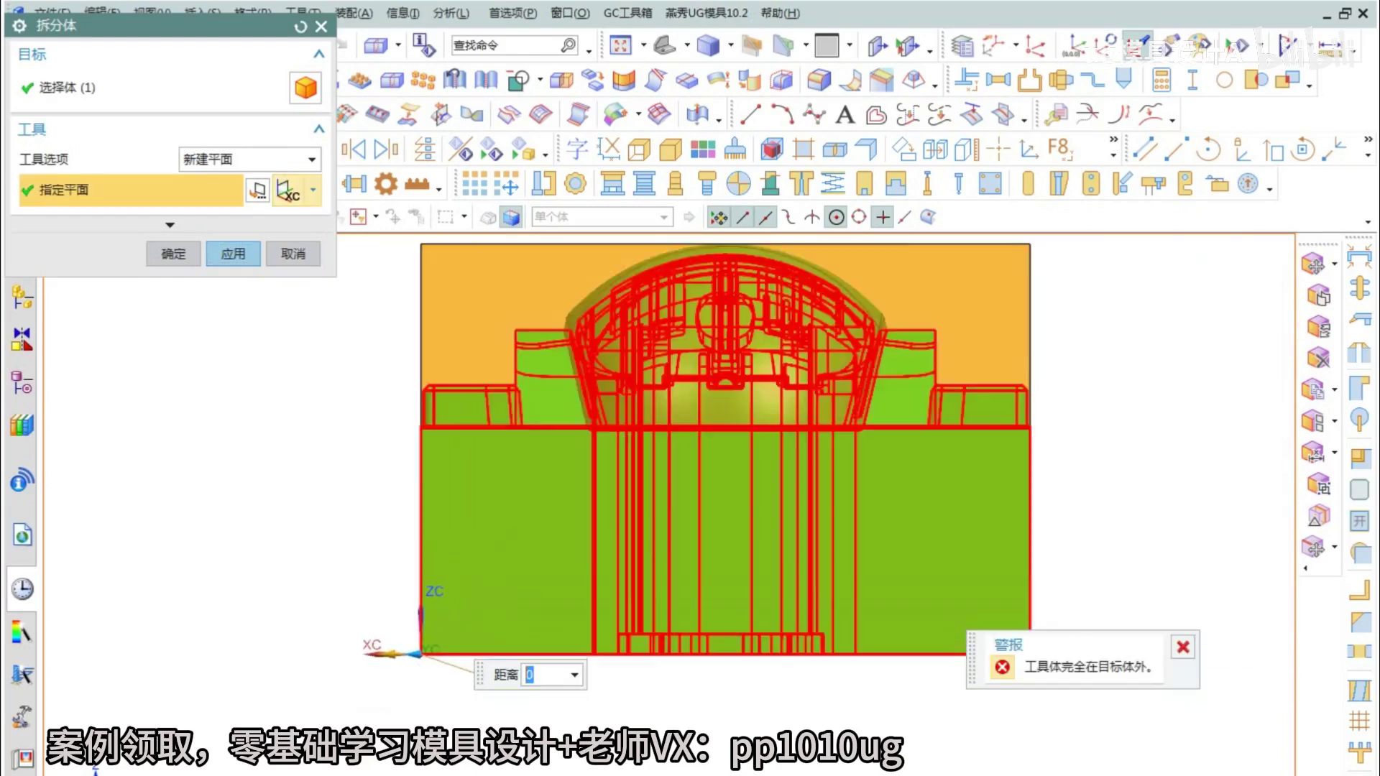
key("Escape")
- Hide the bounding block so that only the lower insert is shown
middle_click_drag(503, 503, 496, 632)
scroll(480, 590, "up", 3)
left_click(480, 590)
key("ctrl+b")
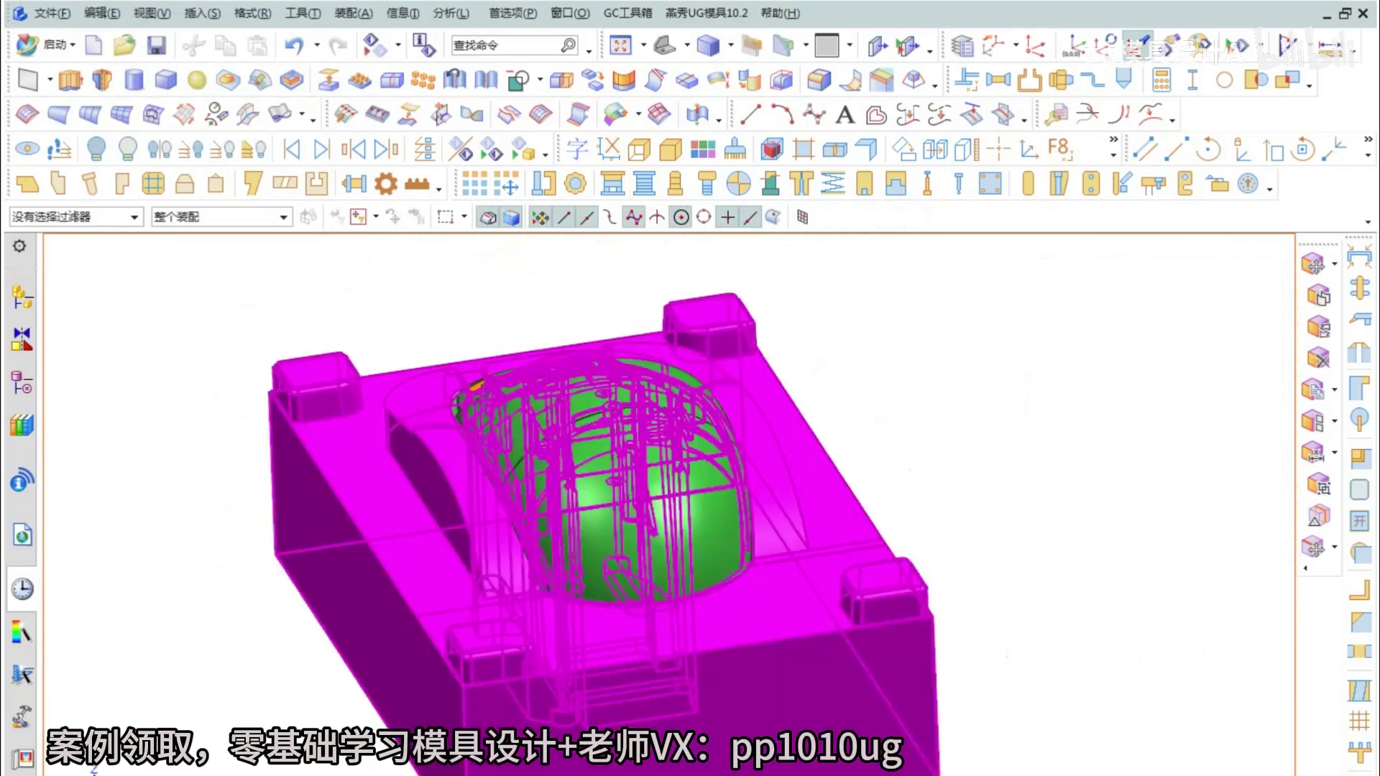
- Offset the lower insert's off-size long side face by -0.1 mm
left_click(1318, 295)
left_click(396, 632)
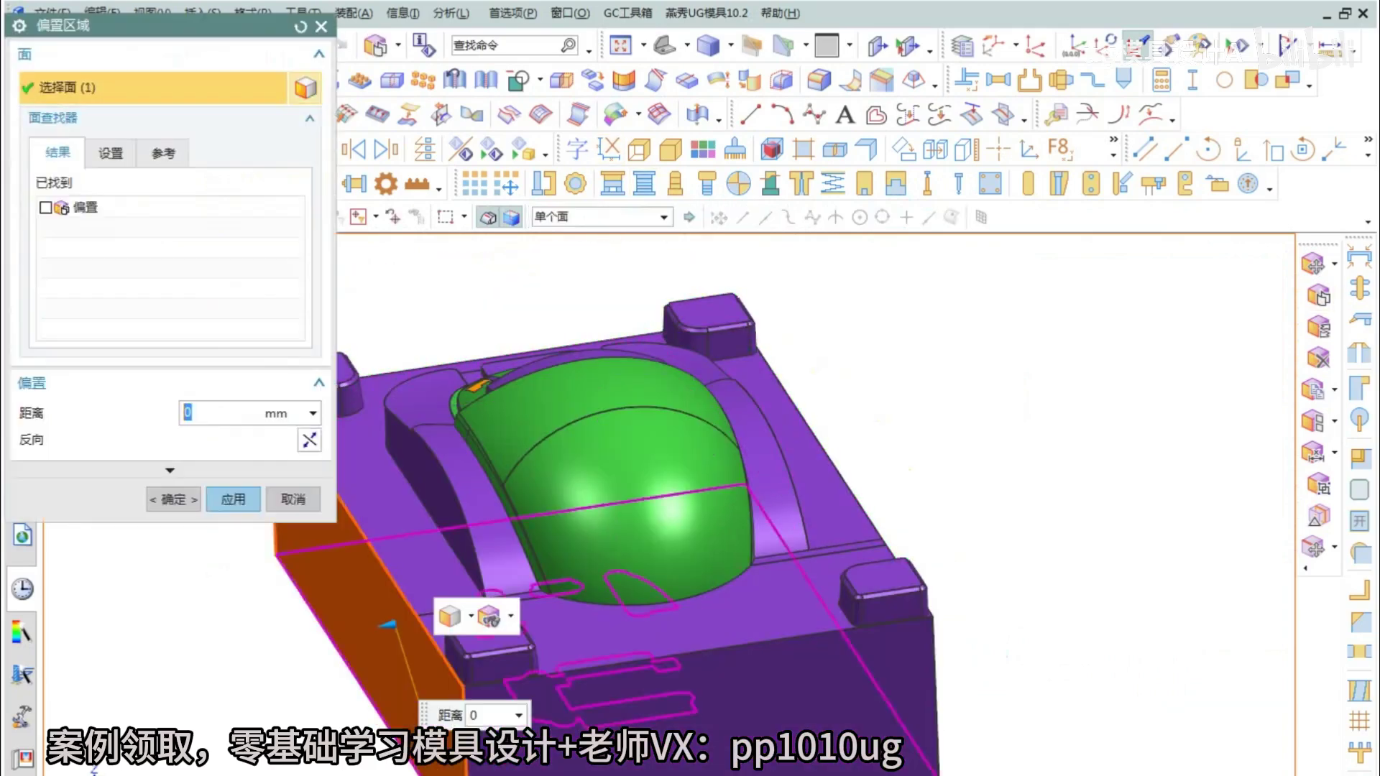
type("-2")
key("Return")
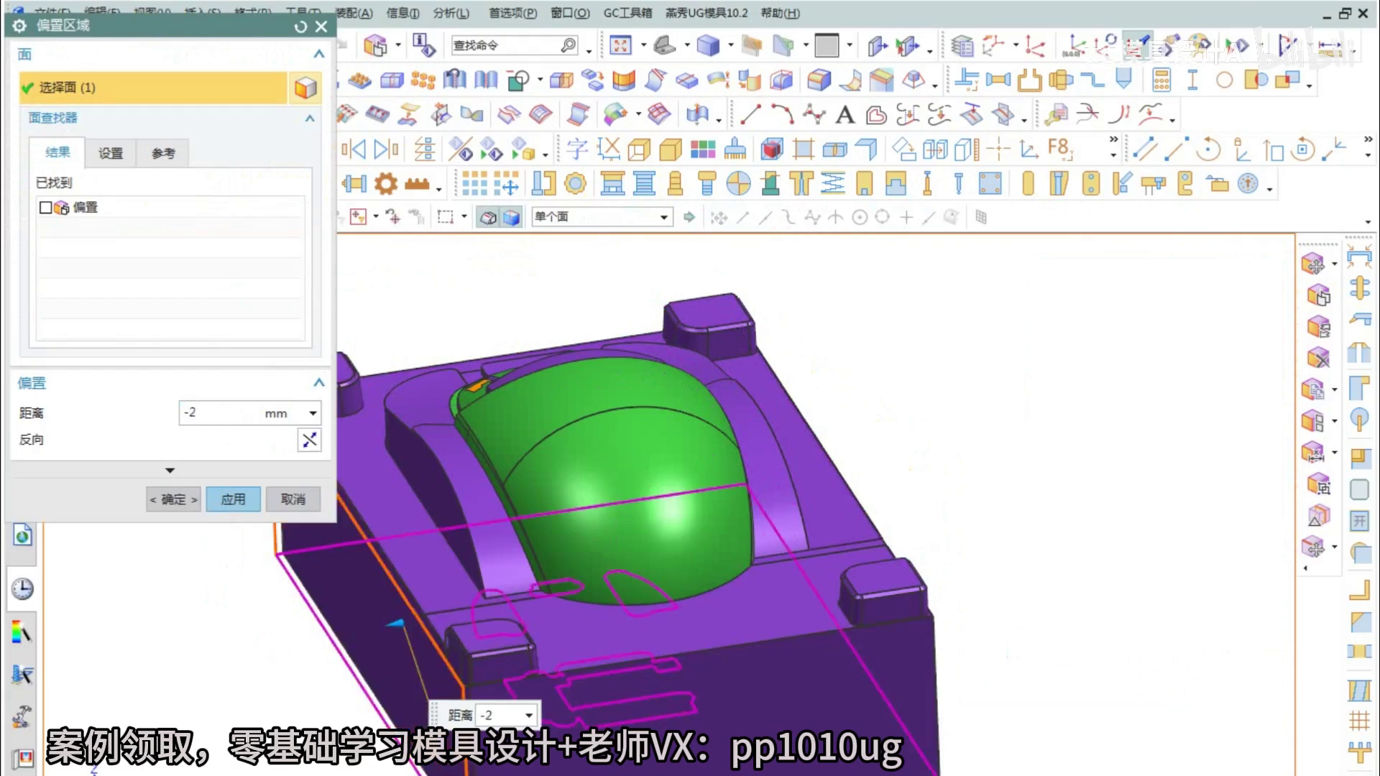
scroll(383, 653, "up", 3)
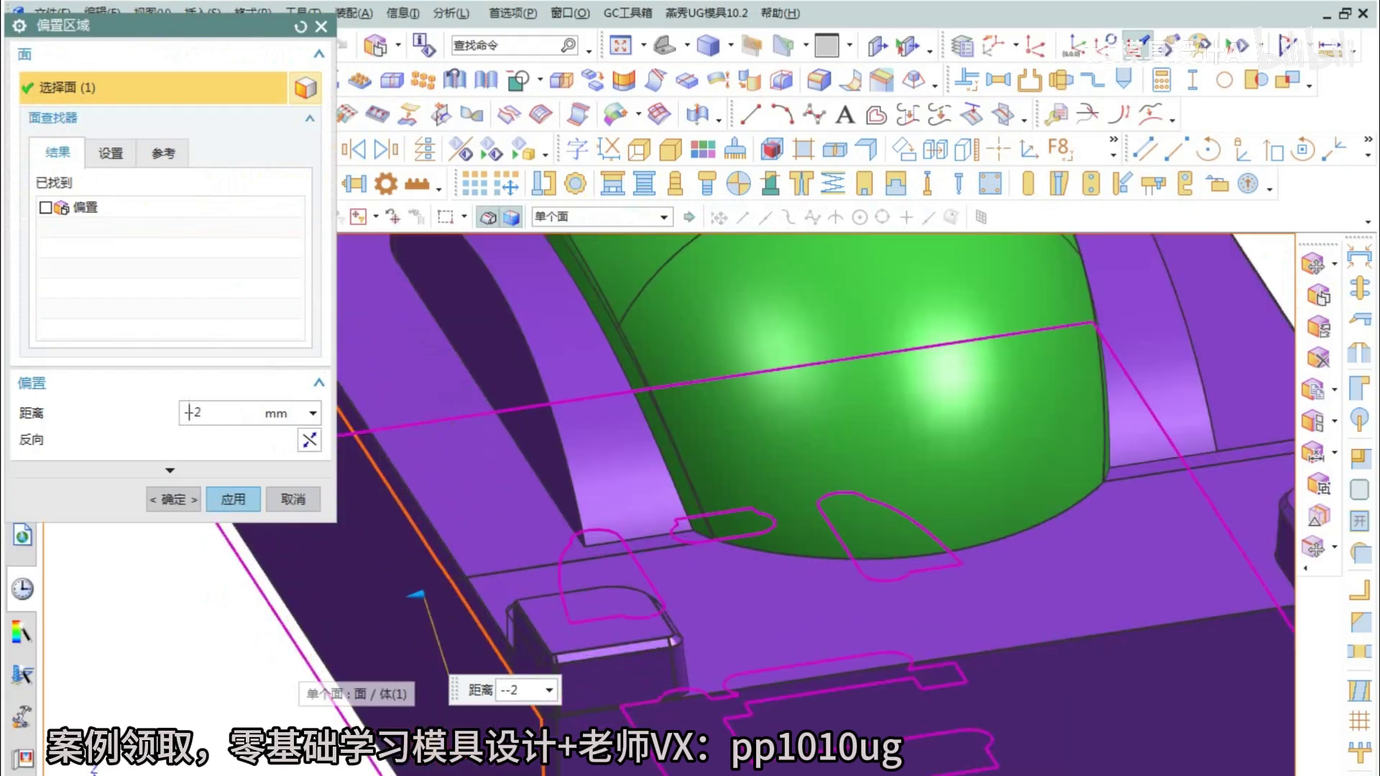
double_click(189, 413)
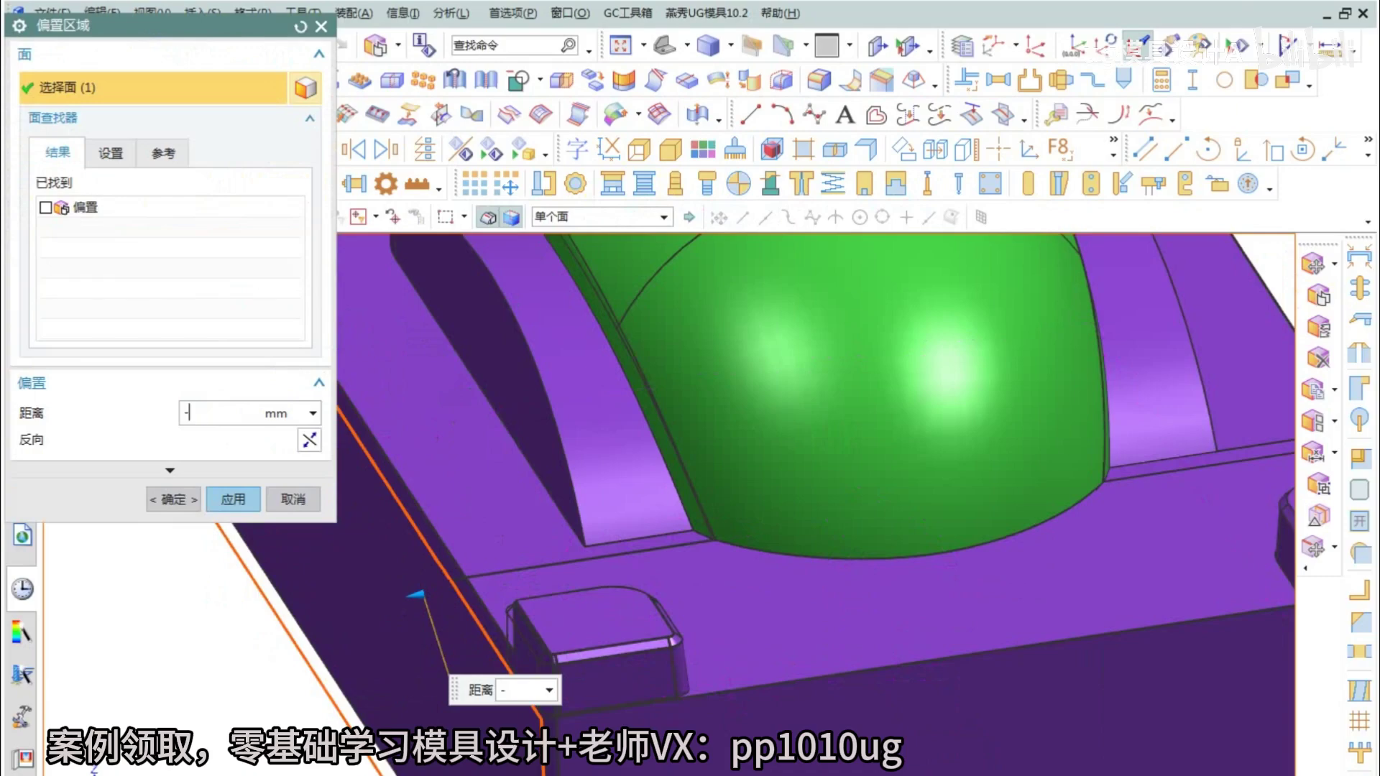
key("Return")
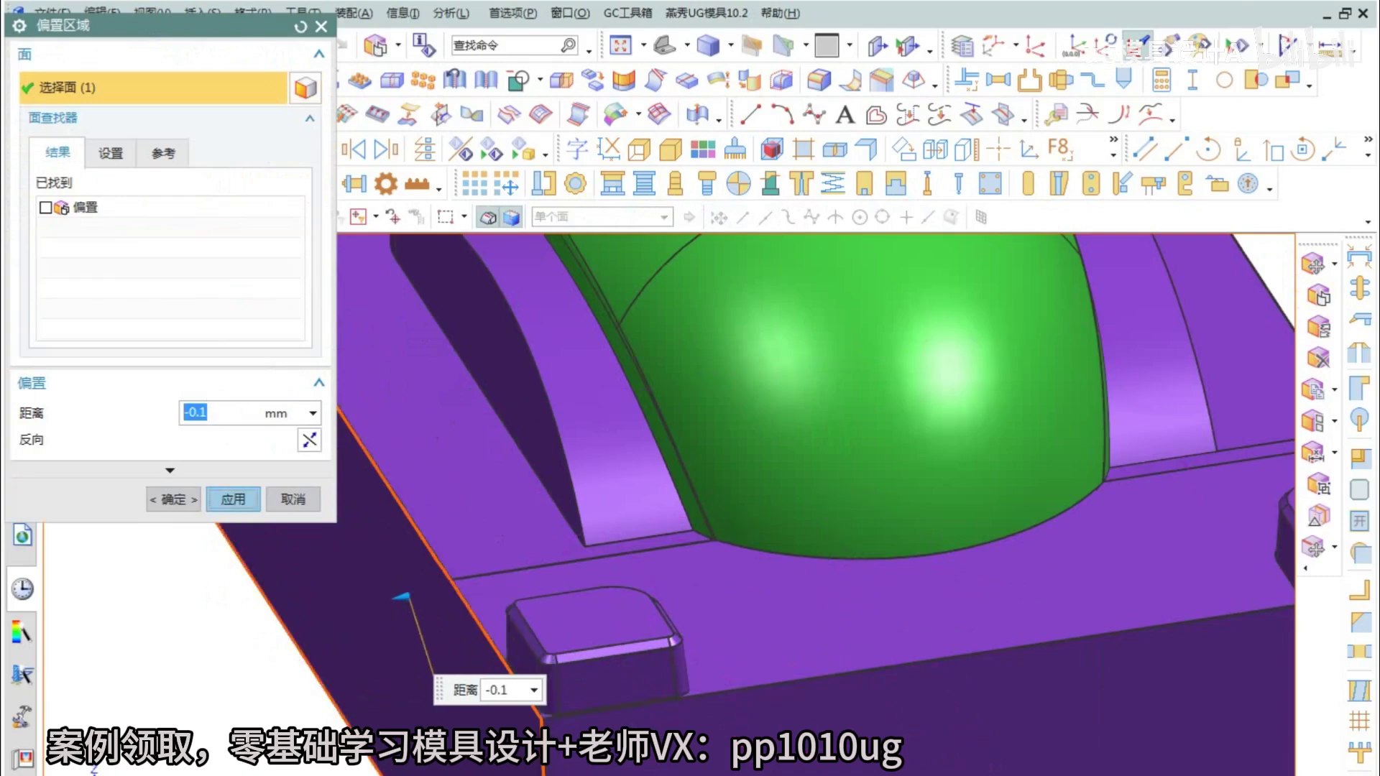
key("Return")
key("Escape")
- Bring the hidden upper insert back into the display together with the lower insert
scroll(521, 709, "up", 4)
scroll(442, 460, "down", 10)
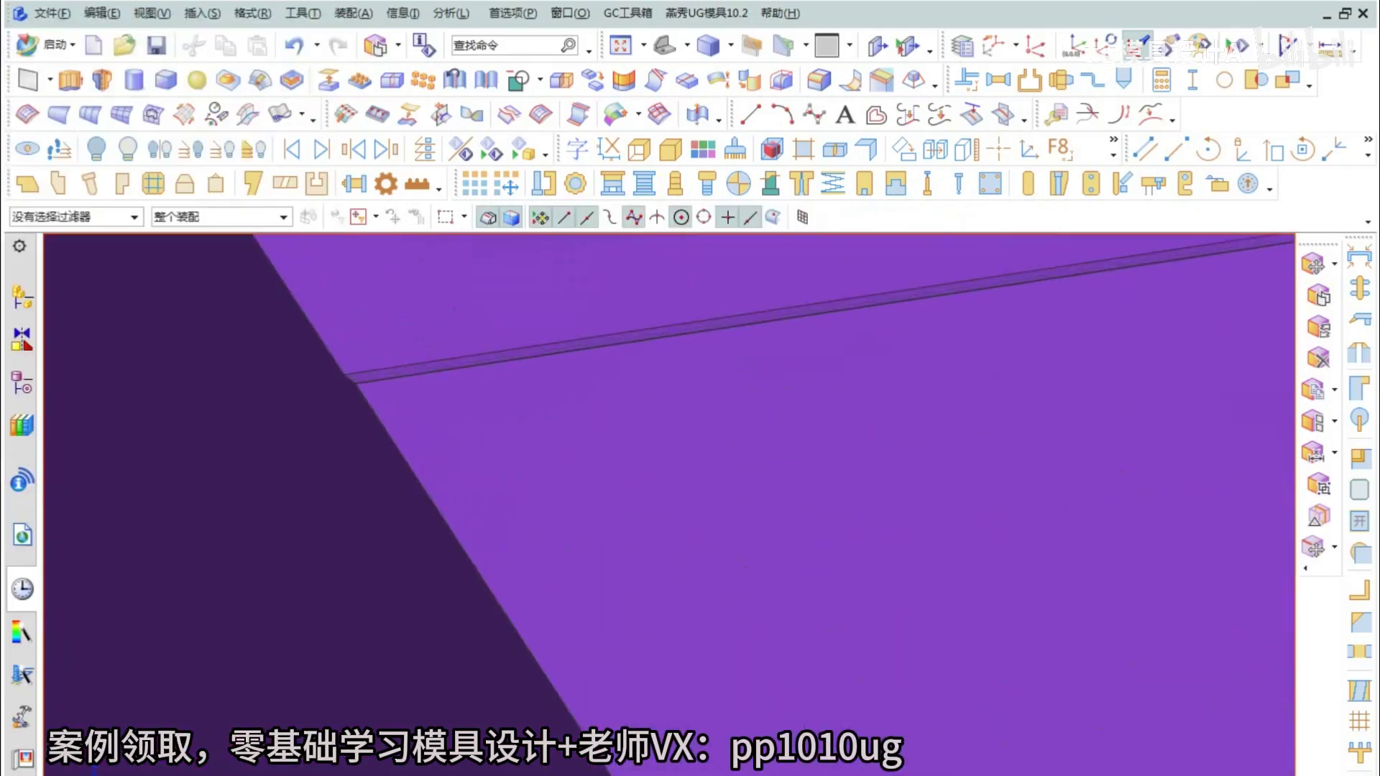
key("ctrl+shift+k")
scroll(389, 477, "up", 5)
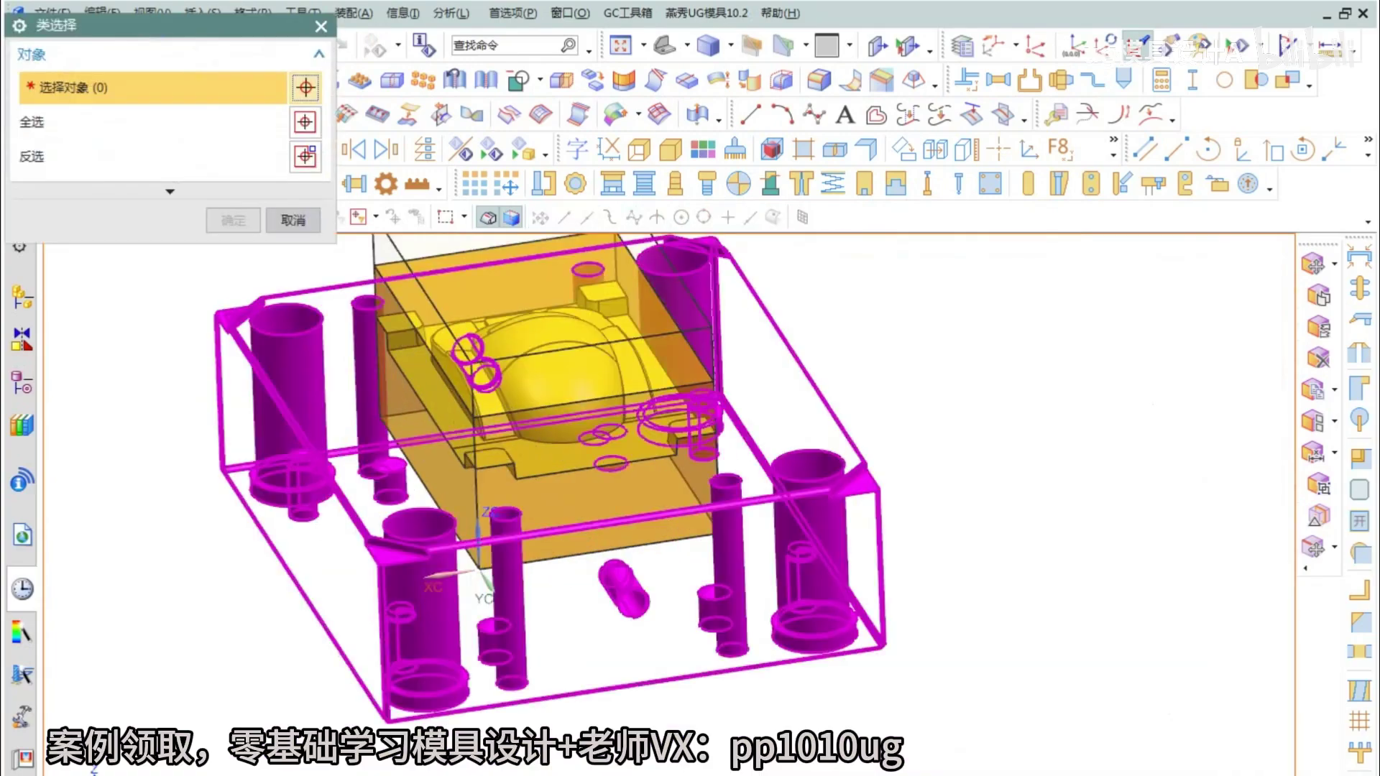
left_click(546, 359)
middle_click(496, 432)
scroll(471, 417, "up", 8)
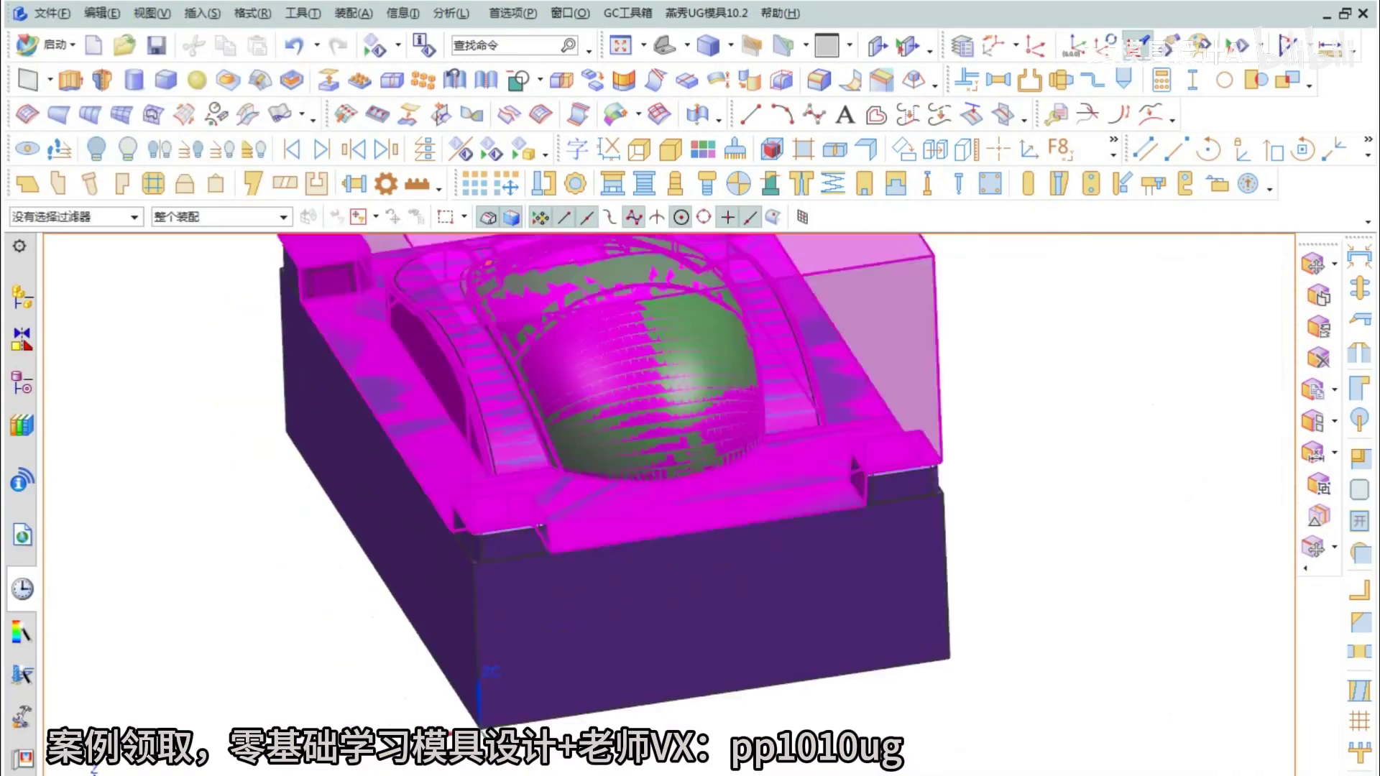
scroll(467, 553, "down", 5)
scroll(1221, 424, "down", 3)
- Replace the lower insert's off-size long side face with the matching side face of the upper insert at 0 mm offset
middle_click_drag(863, 567, 805, 478)
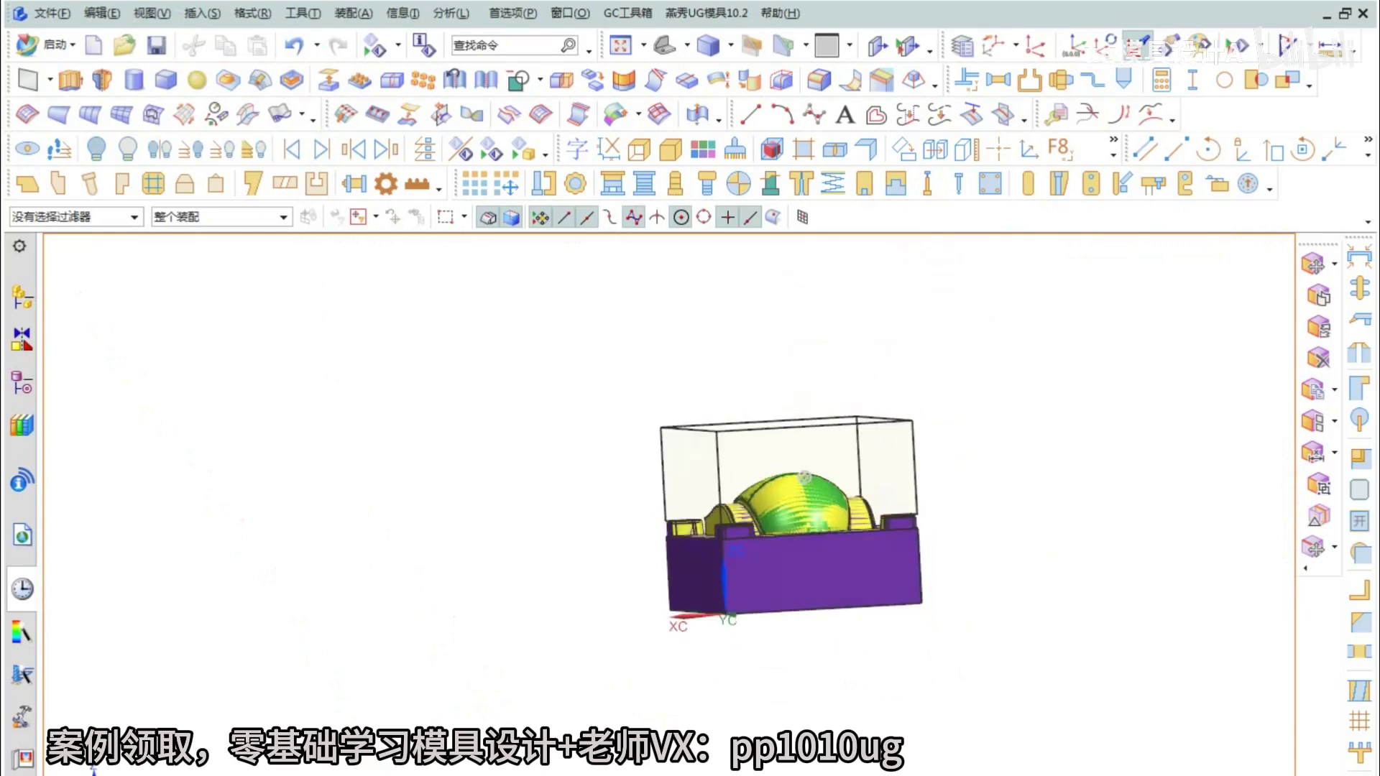
key("F8")
scroll(776, 490, "up", 4)
scroll(598, 564, "up", 10)
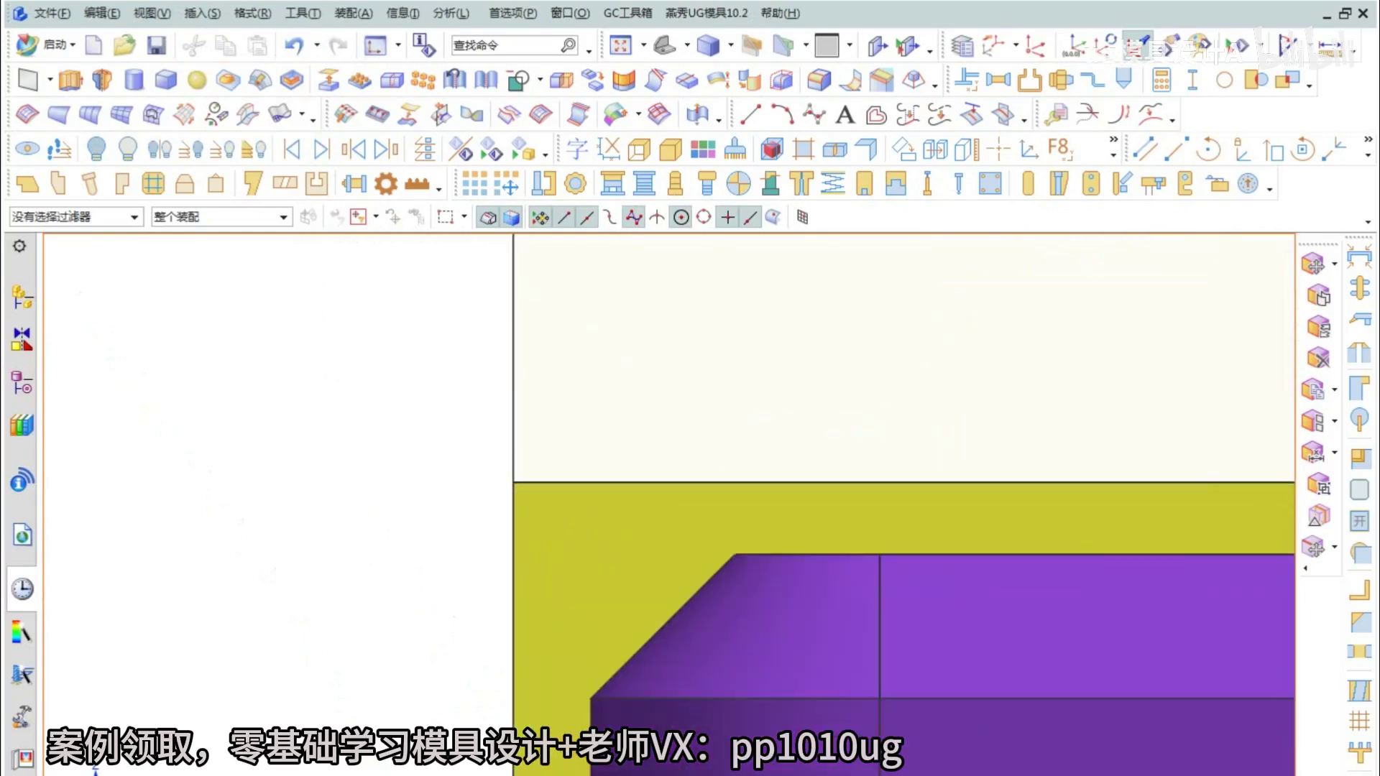
scroll(514, 474, "down", 6)
scroll(496, 646, "up", 15)
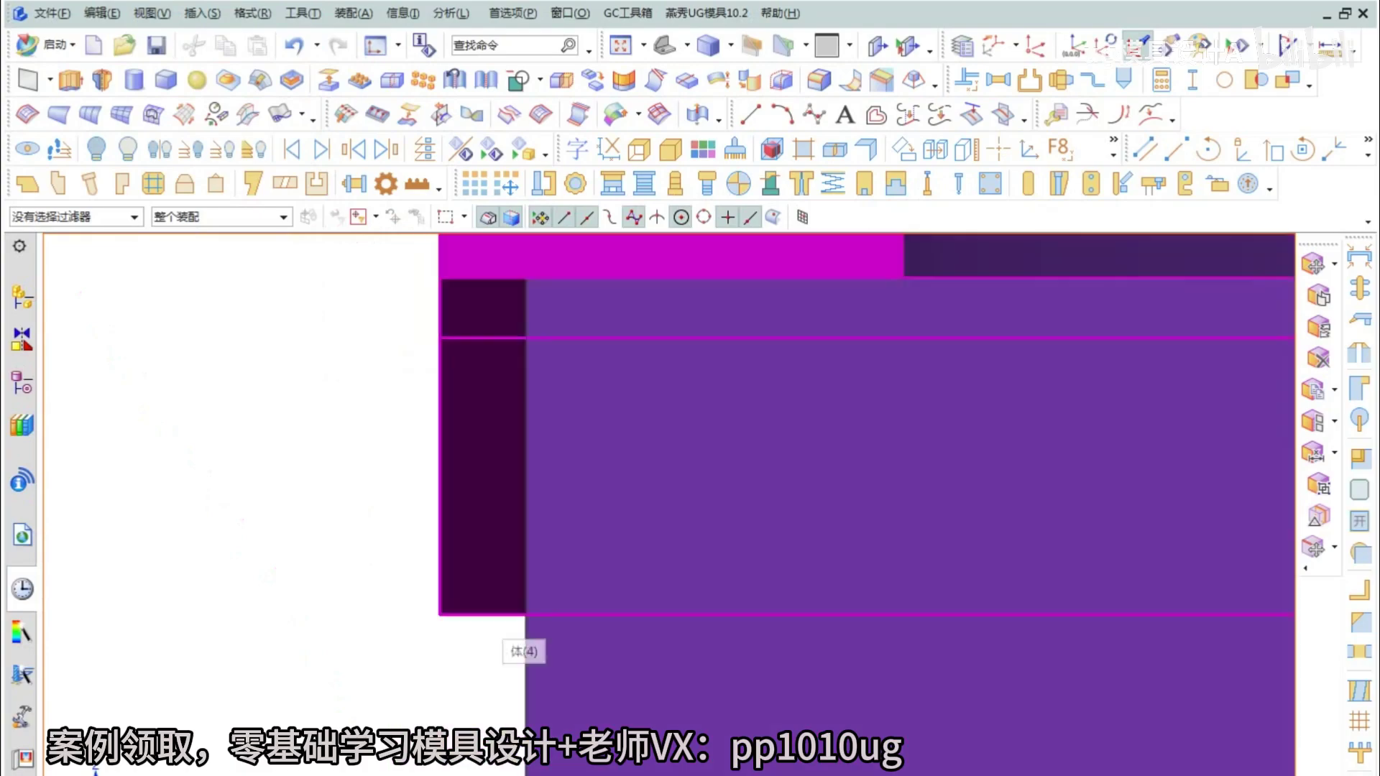
scroll(528, 652, "down", 15)
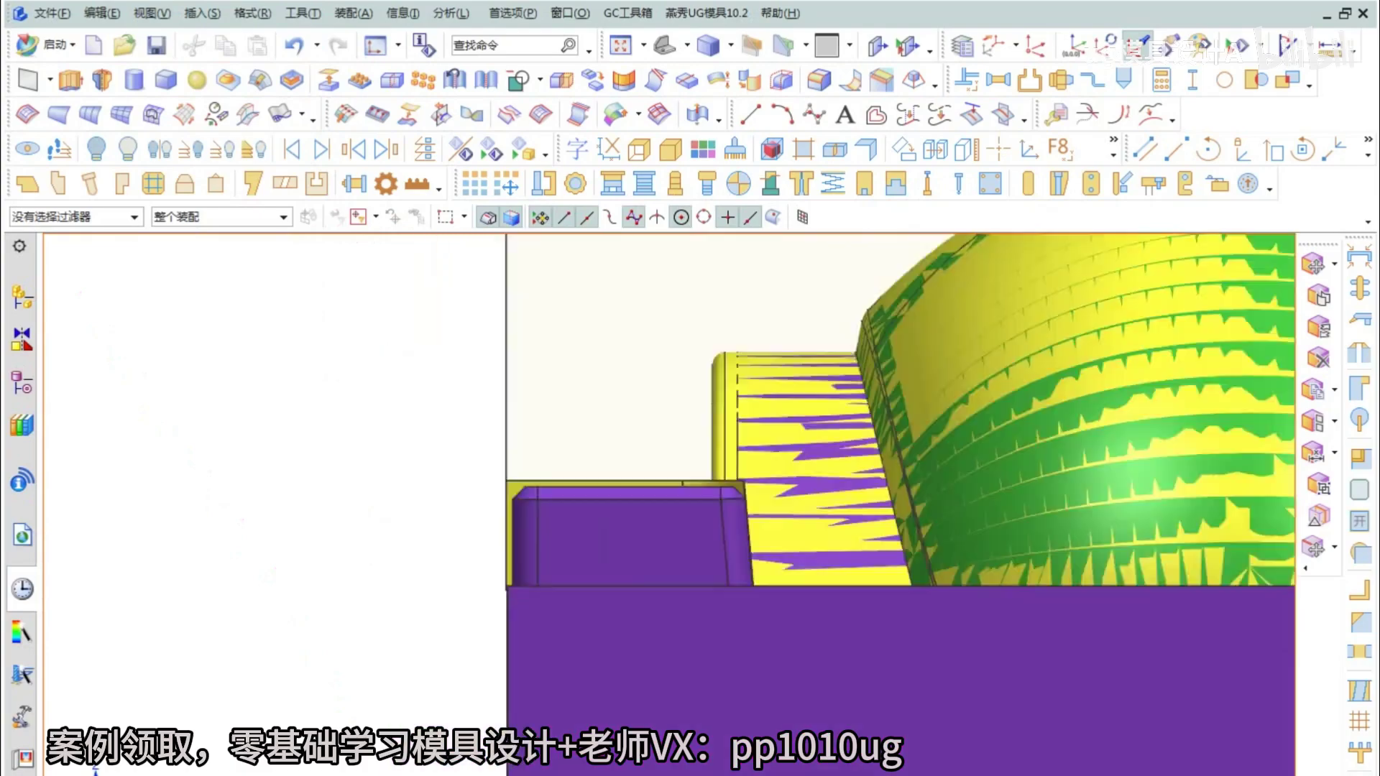
middle_click_drag(509, 488, 611, 533)
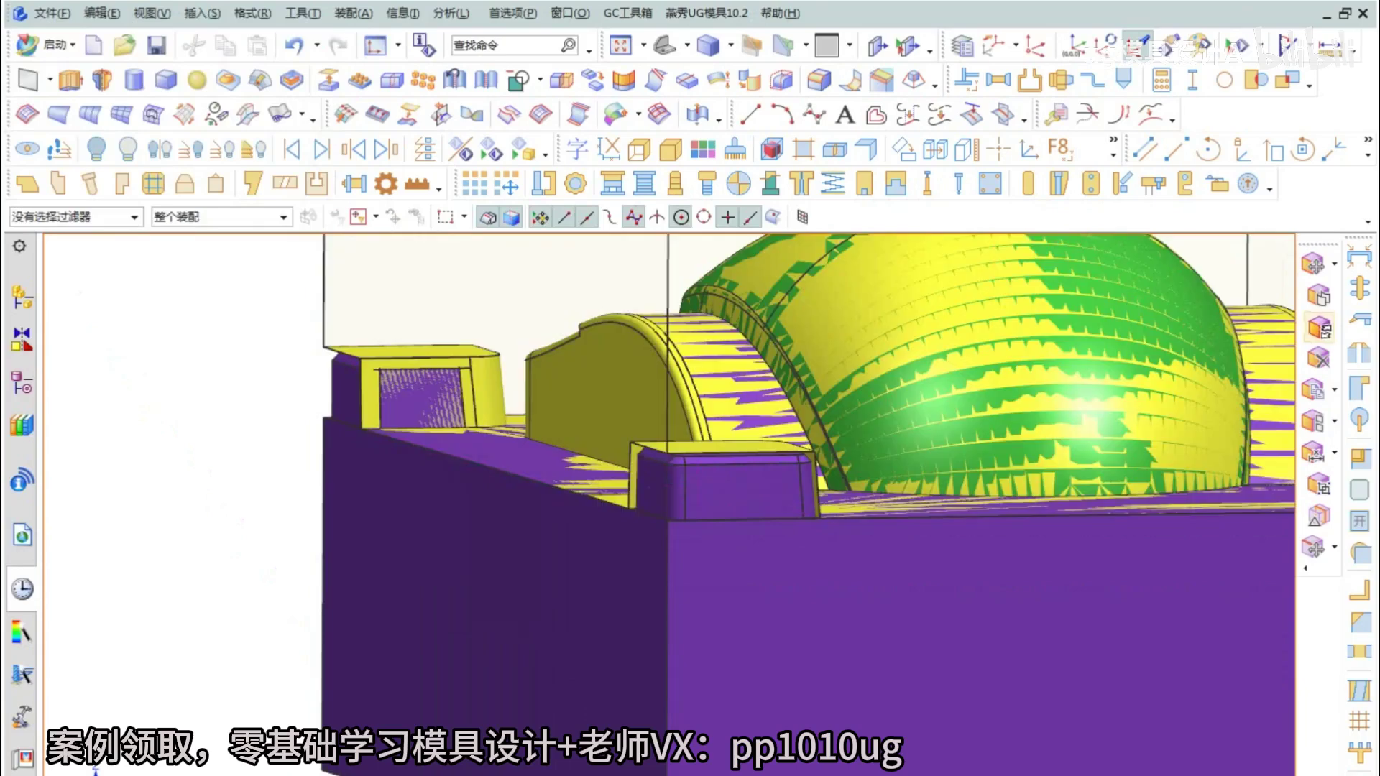
left_click(1318, 327)
left_click(561, 560)
middle_click(560, 517)
left_click(535, 440)
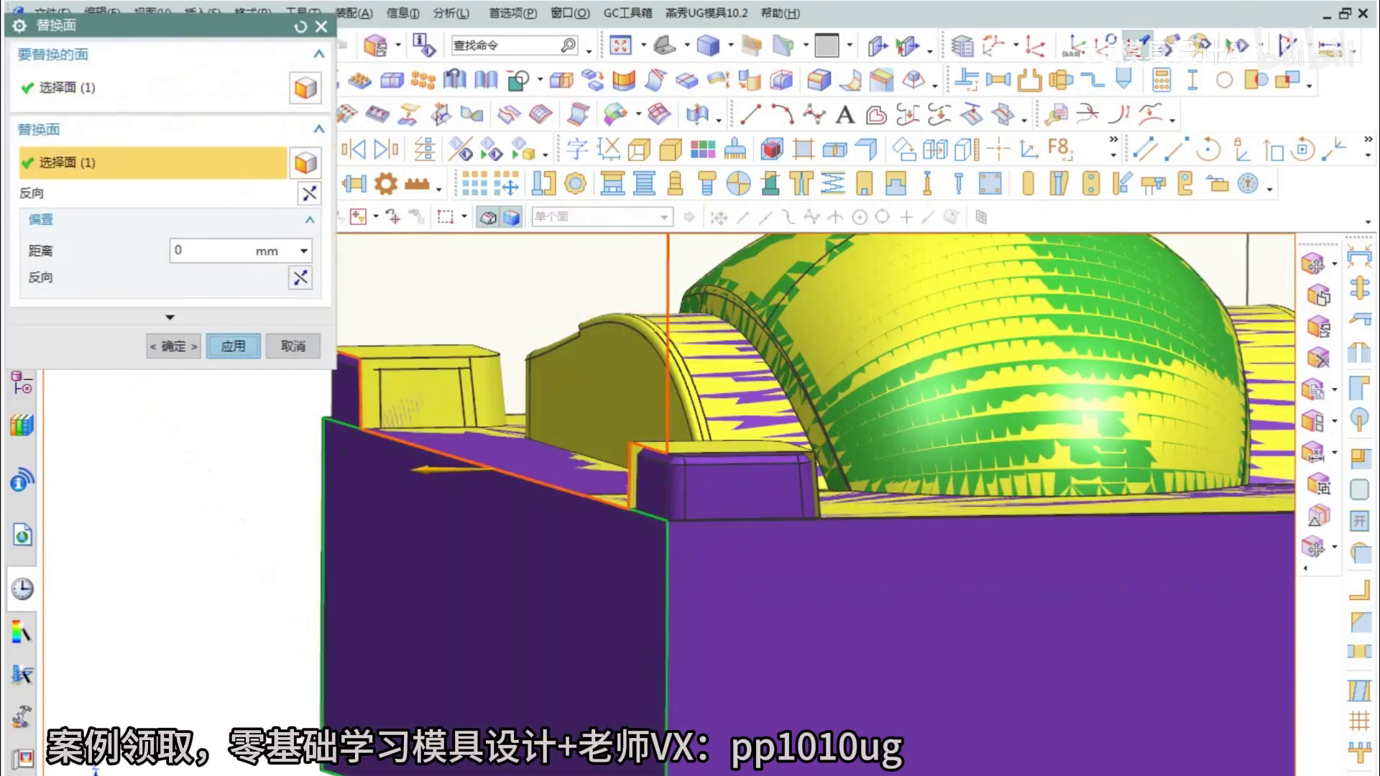
middle_click(546, 450)
- Measure the lower insert's width between its long side faces, and again along the bottom edge of the opposite end
scroll(583, 474, "down", 4)
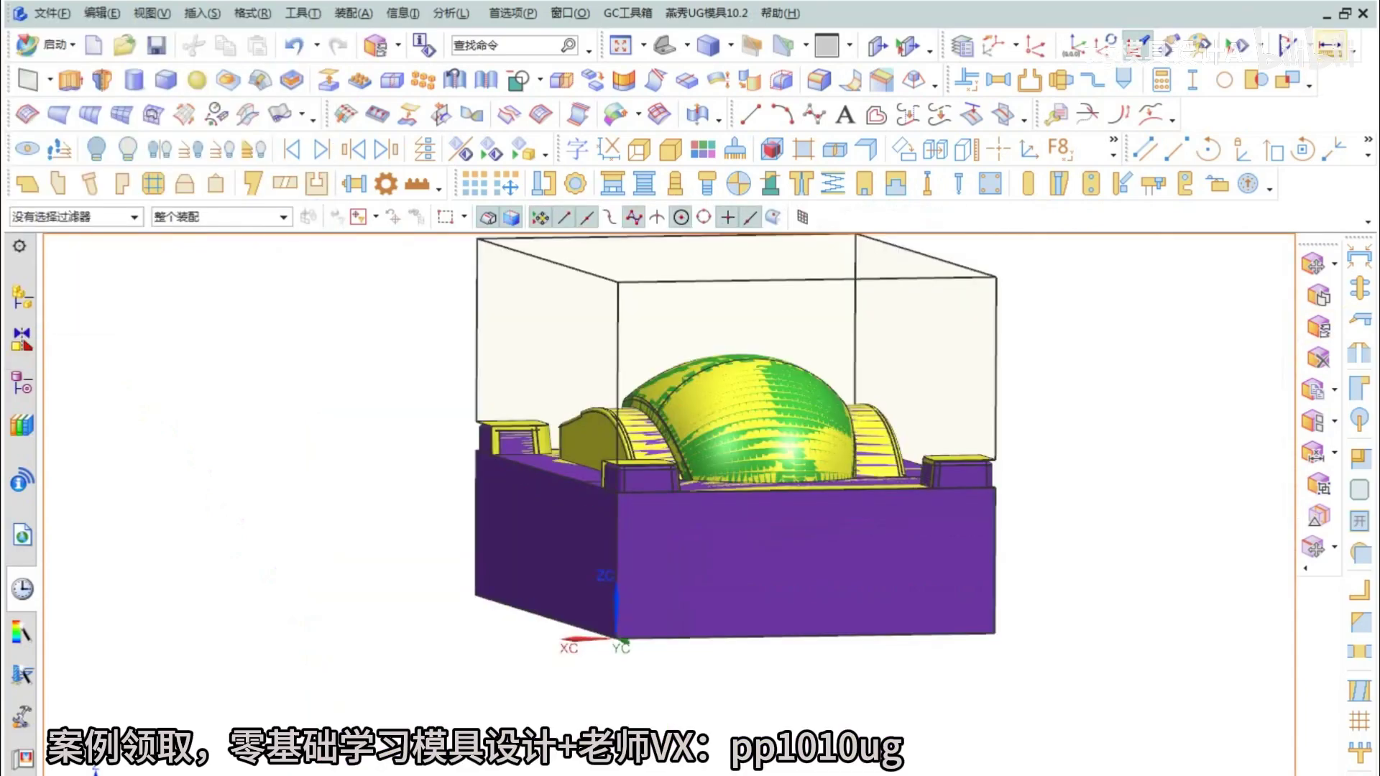
left_click(1330, 45)
left_click(584, 591)
left_click(995, 593)
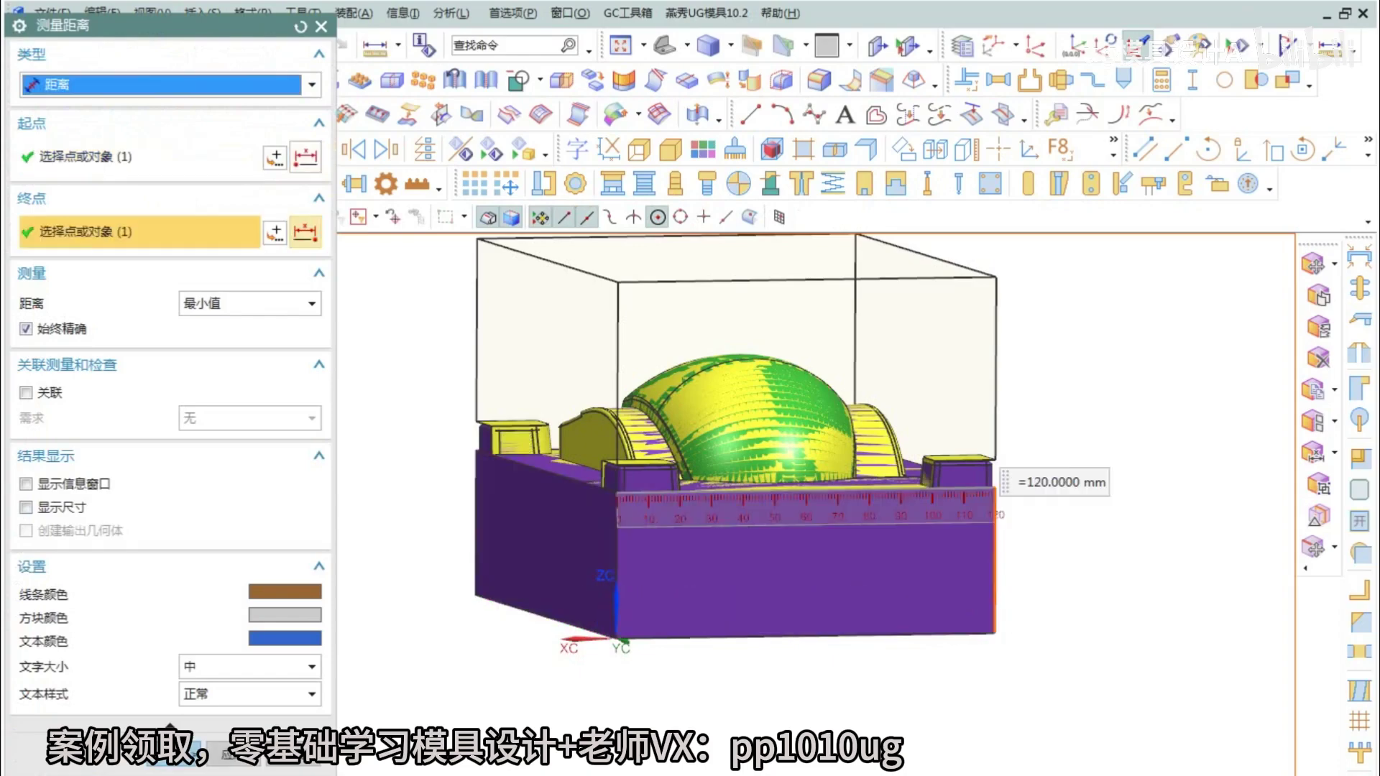
middle_click_drag(995, 575, 1103, 633)
left_click(1330, 45)
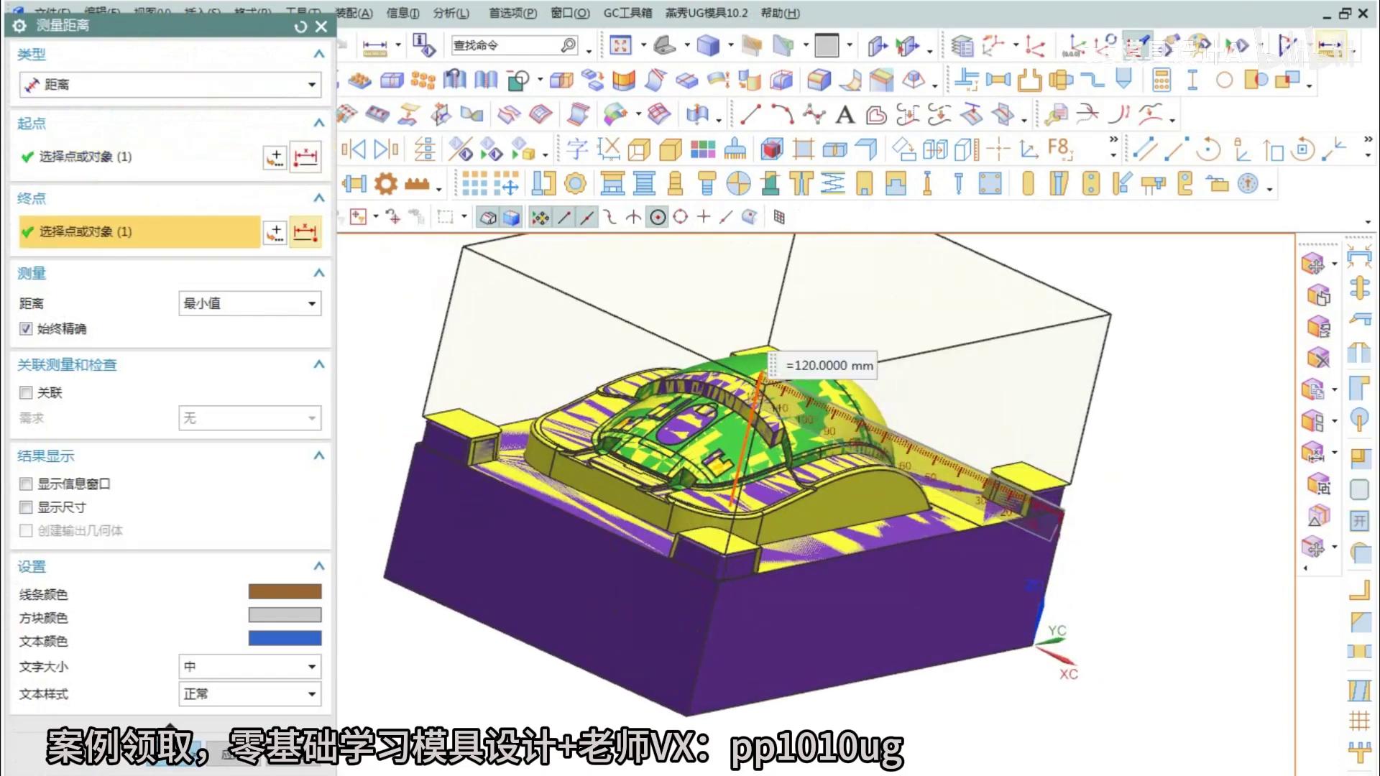
left_click(688, 714)
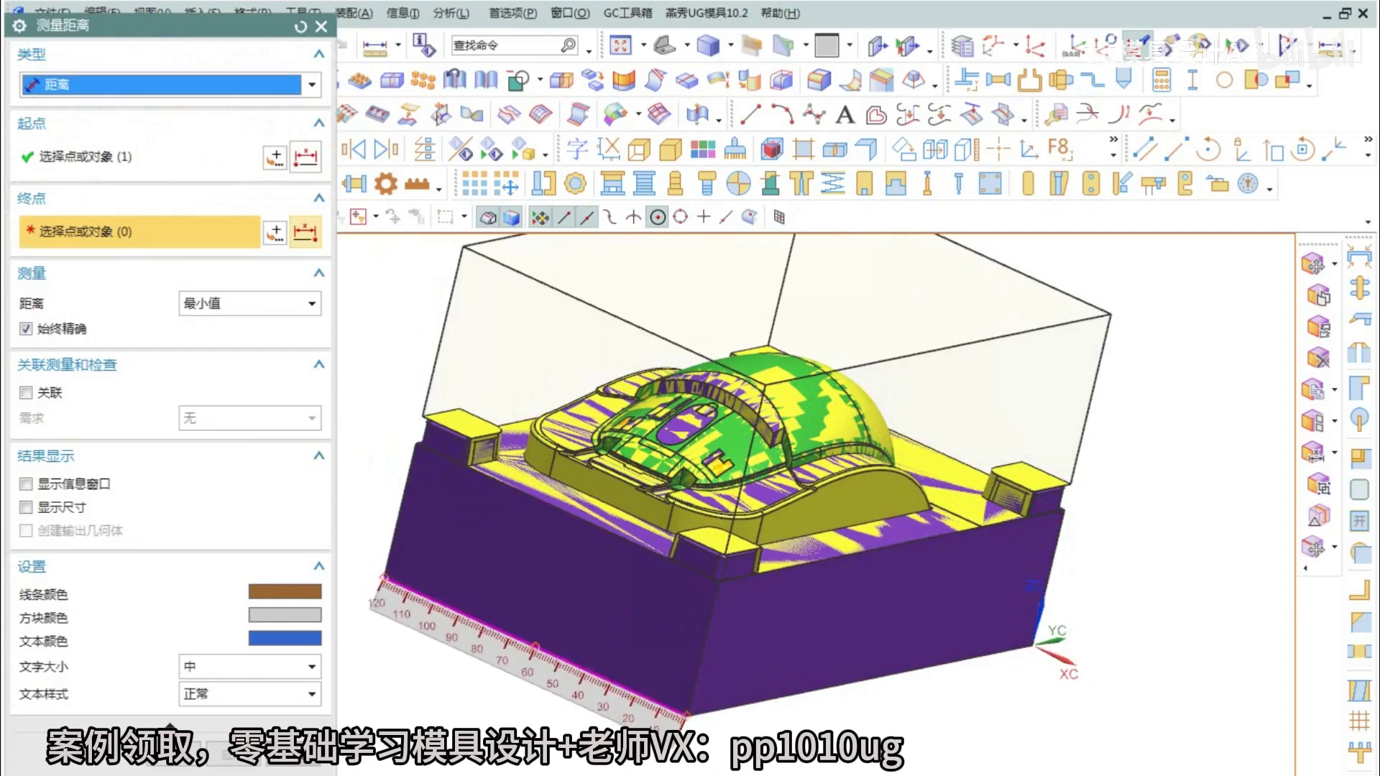
left_click(386, 578)
key("Escape")
scroll(713, 707, "down", 3)
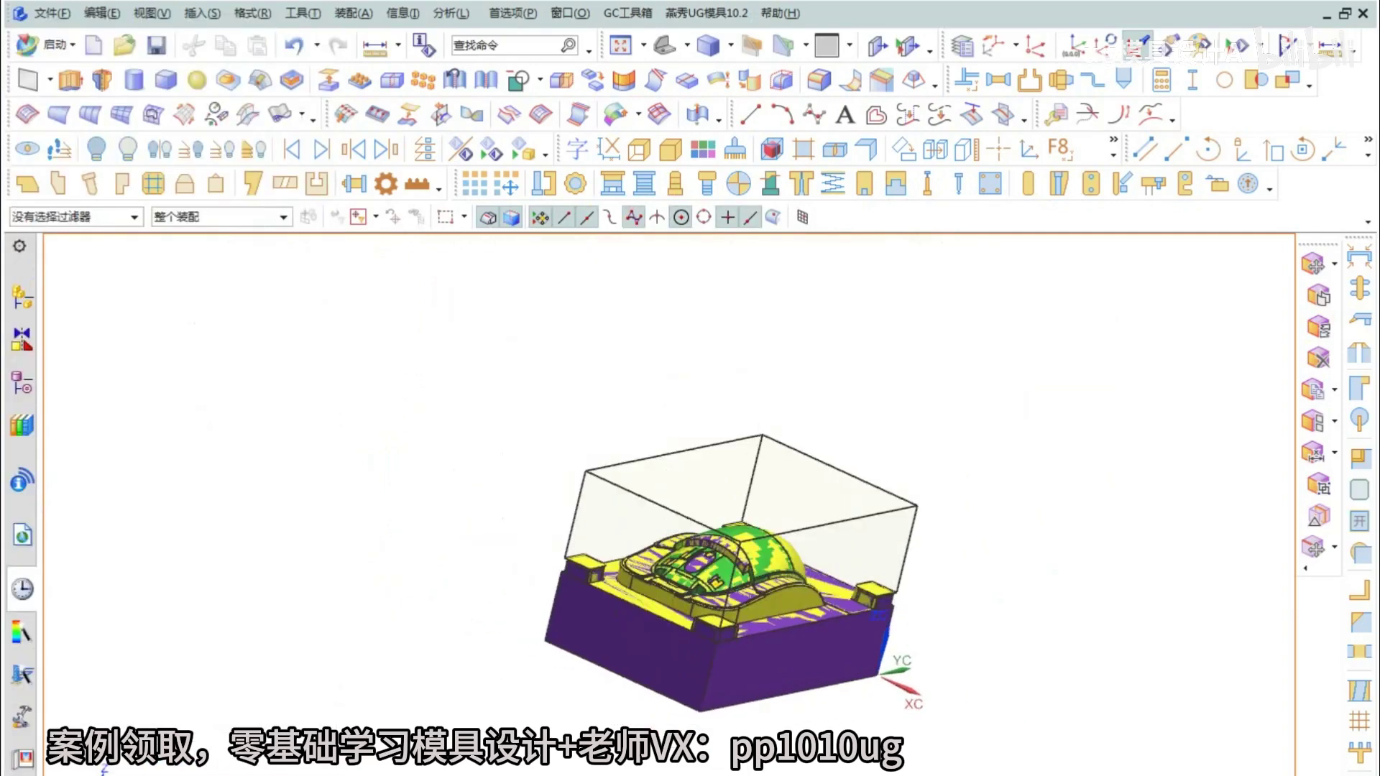
- Show all hidden bodies, including the B plate, and remove the upper insert's parameters
key("ctrl+shift+u")
left_click(781, 533)
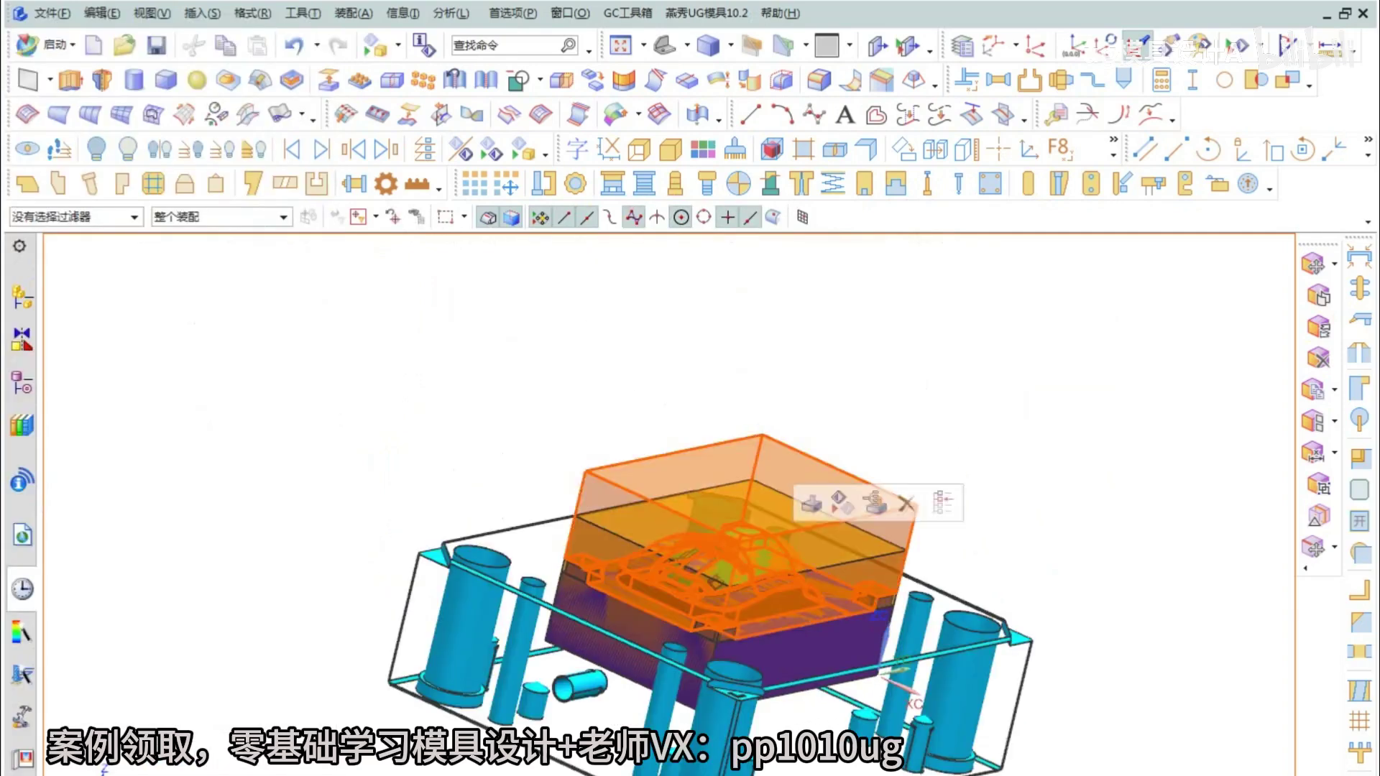
left_click(610, 149)
left_click(882, 521)
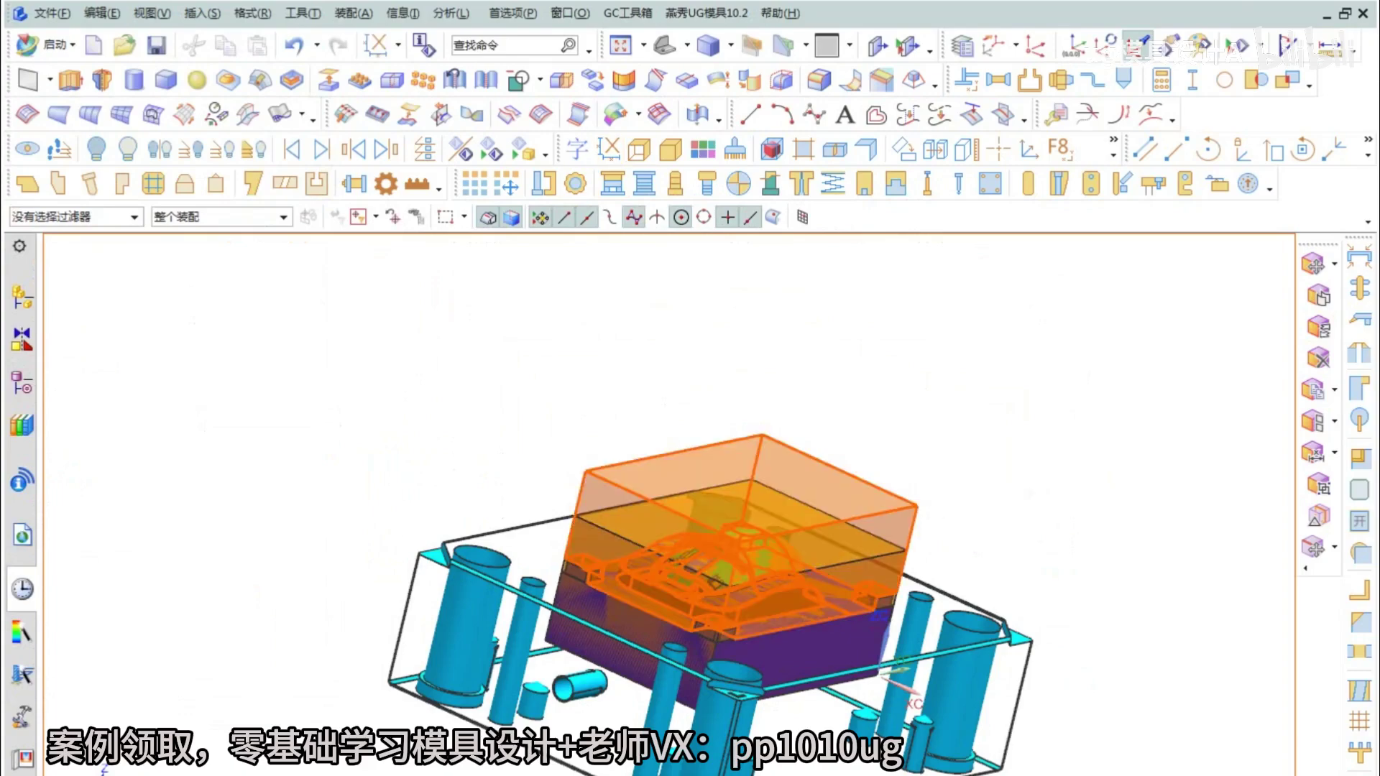
- Try to delete the upper insert, then undo the deletion
key("Delete")
middle_click_drag(661, 438, 727, 481)
left_click(803, 641)
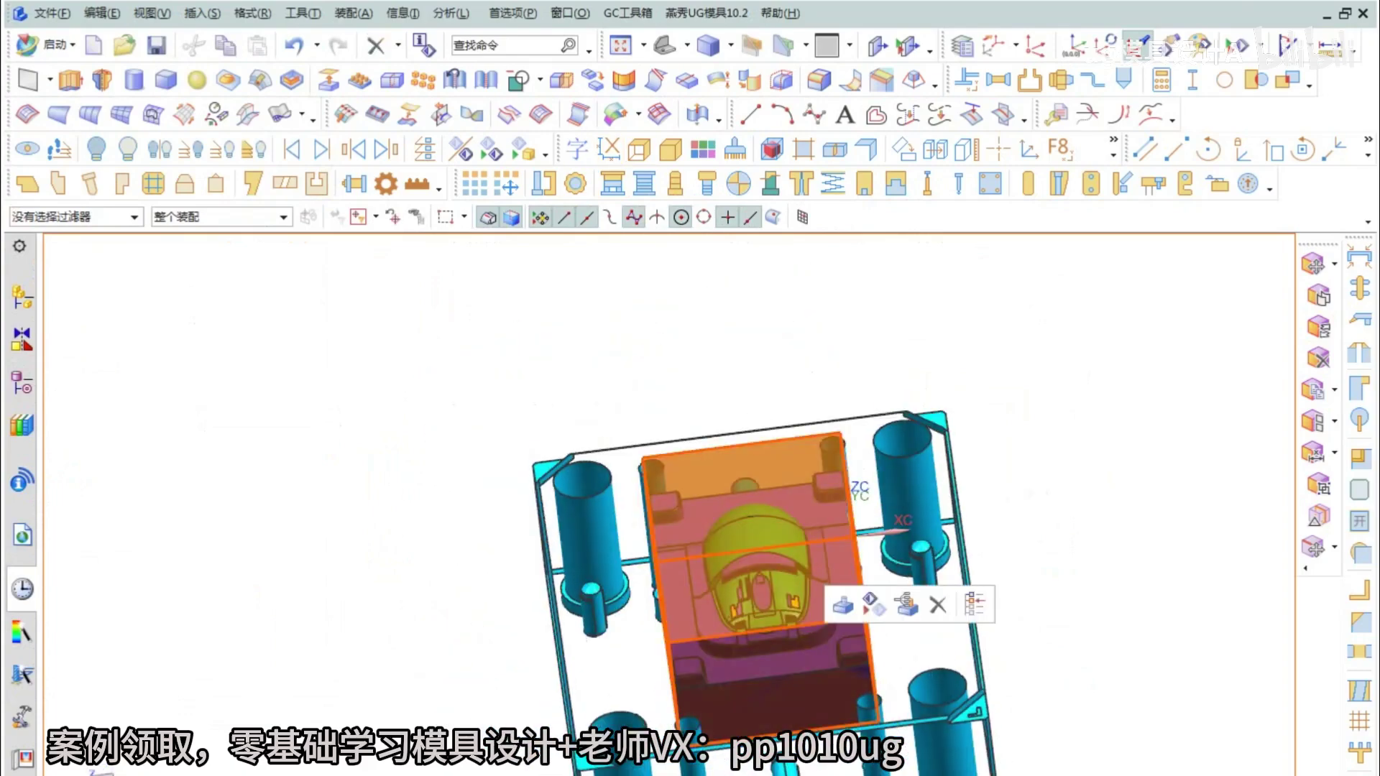
key("ctrl+z")
- Delete the plain bounding block that encloses the lower insert
middle_click_drag(762, 635, 798, 562)
scroll(798, 560, "up", 2)
left_click(731, 613)
key("Delete")
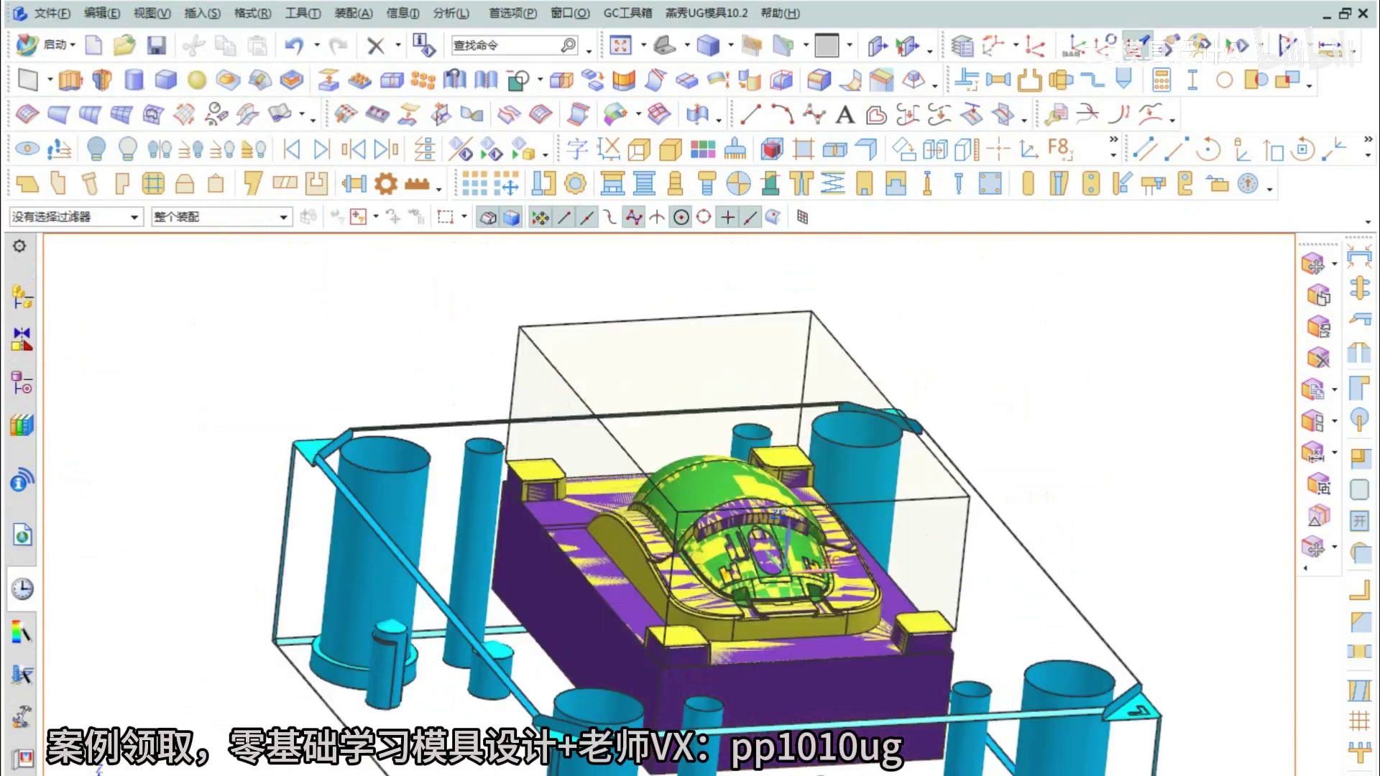
- Turn off layer 10, which holds the upper insert
left_click(678, 564)
key("ctrl+l")
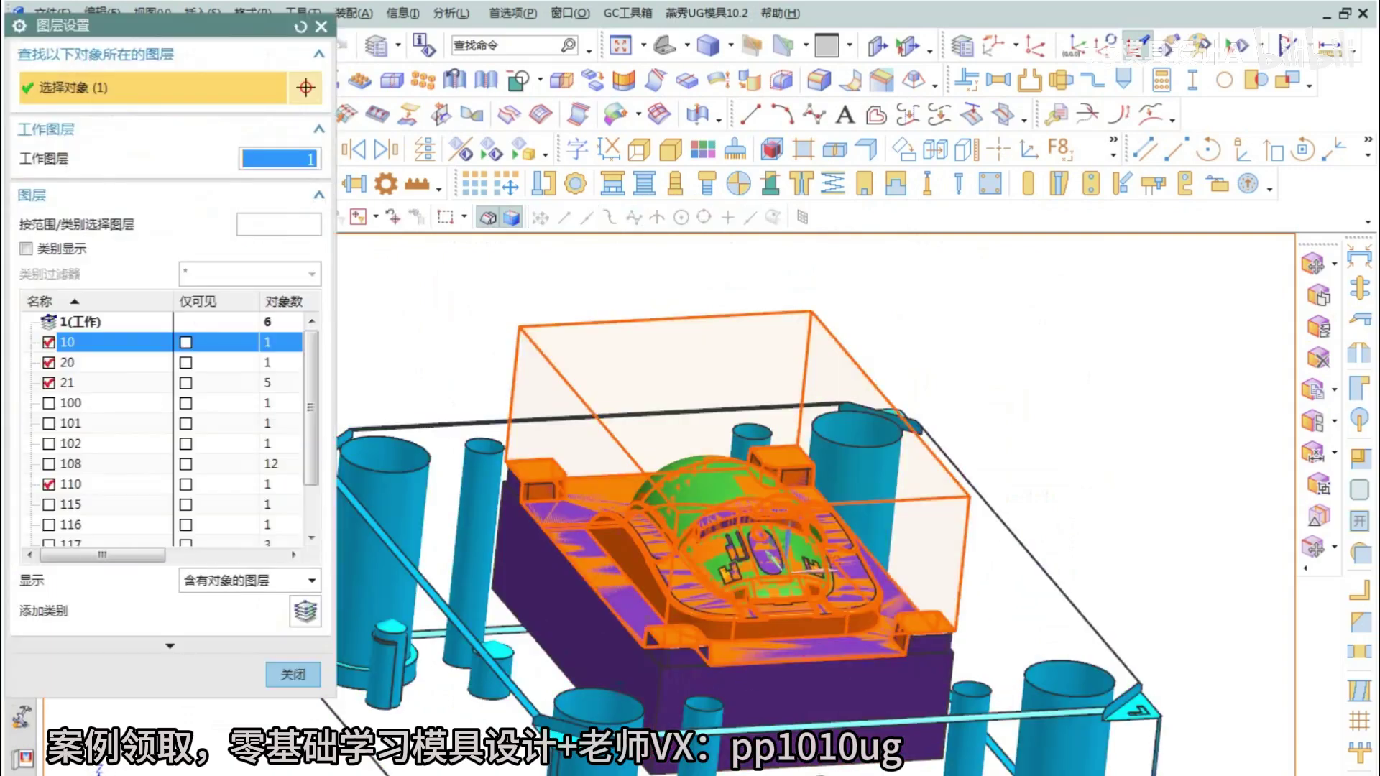
left_click(48, 342)
middle_click(47, 342)
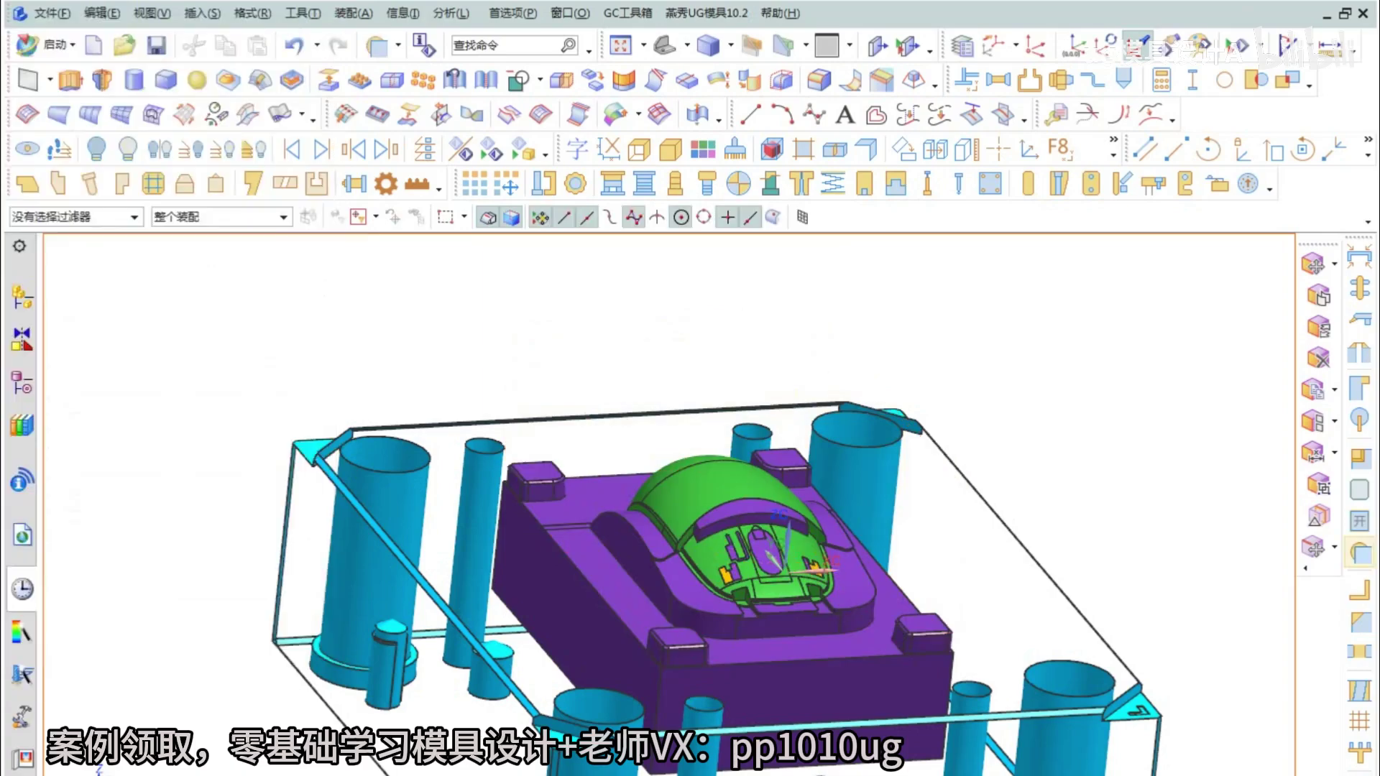
- Cut a pocket for the lower insert into the B plate with rounded relief corners, 1 mm corner clearance and no side clearance
left_click(1359, 552)
left_click(1359, 521)
left_click(855, 661)
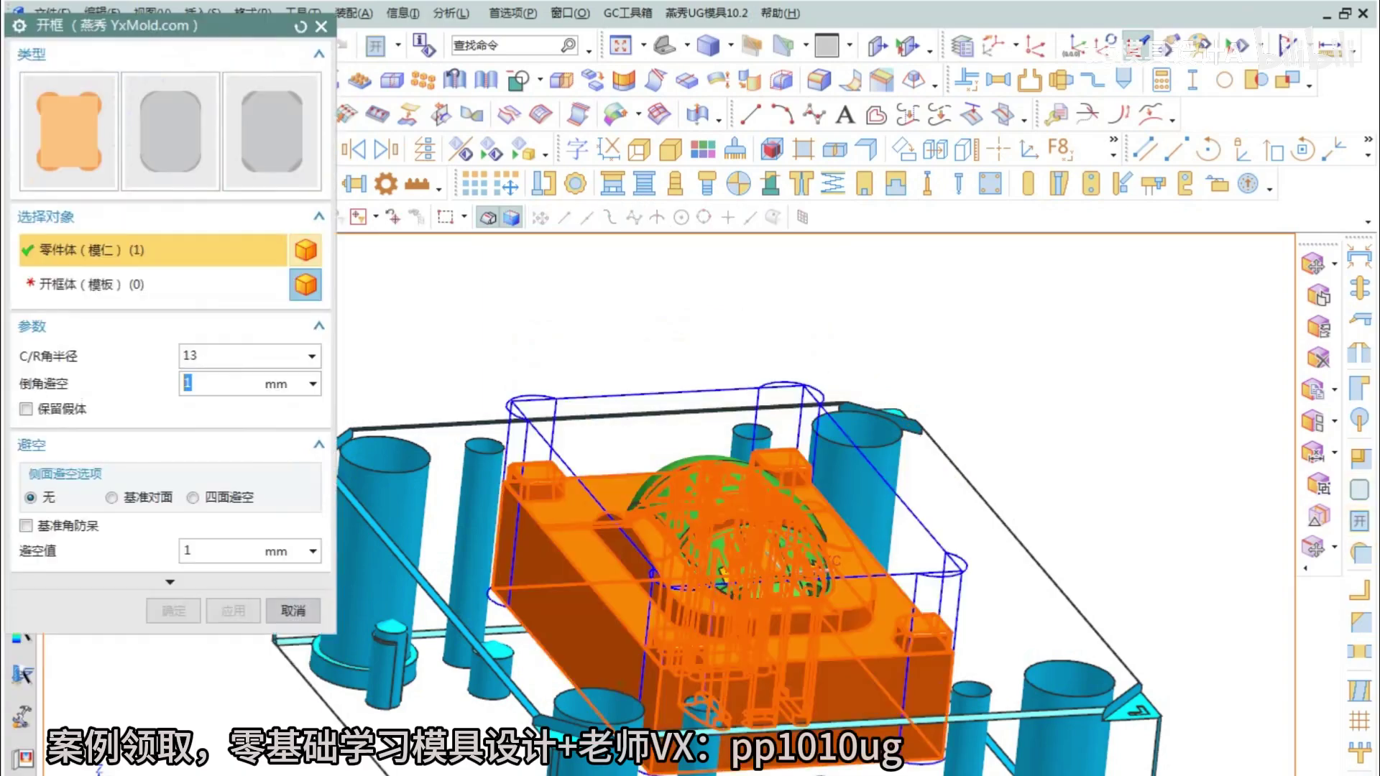
middle_click(855, 661)
left_click(971, 722)
middle_click(971, 722)
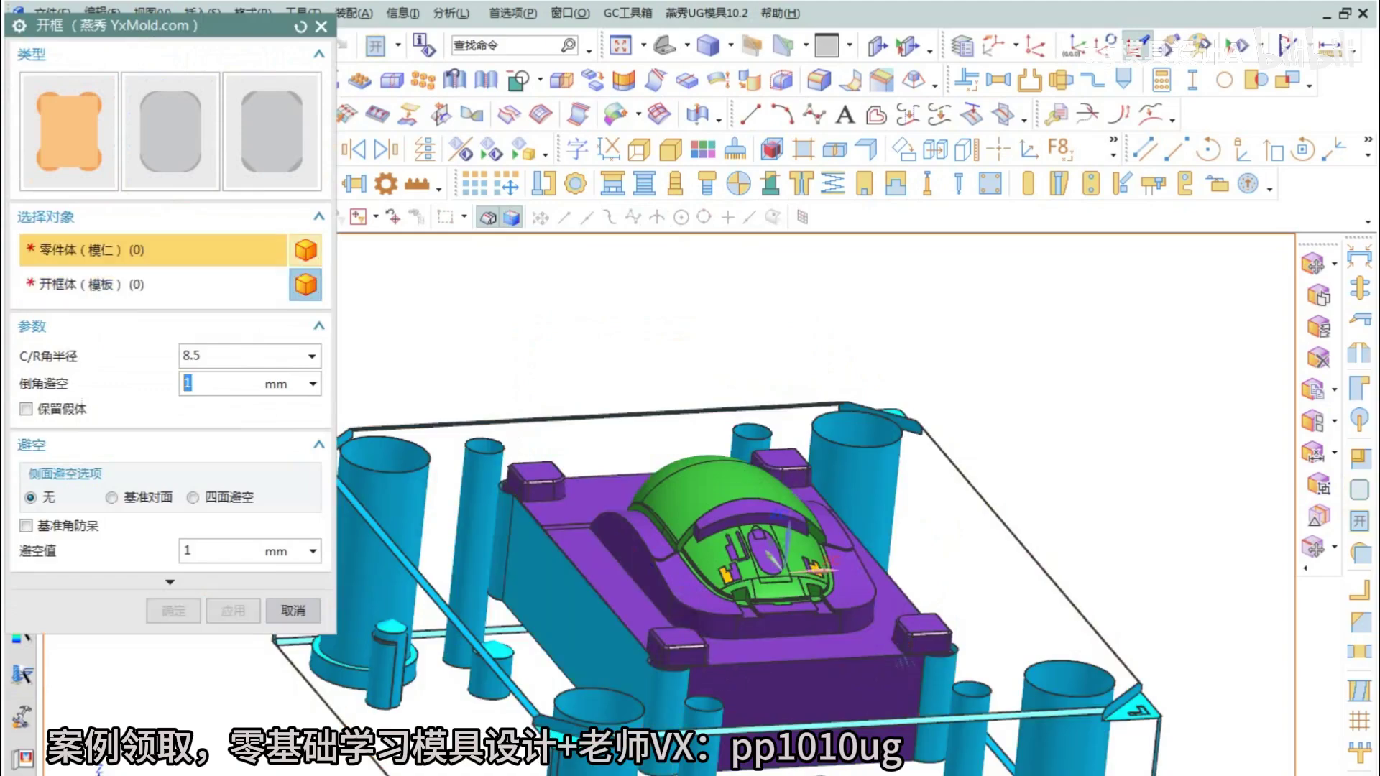
key("Escape")
- Check the lower insert's corner fit in a plan view, then hide the insert from the B-plate pocket
middle_click_drag(689, 359, 708, 477)
key("F8")
scroll(742, 517, "up", 2)
scroll(577, 324, "up", 17)
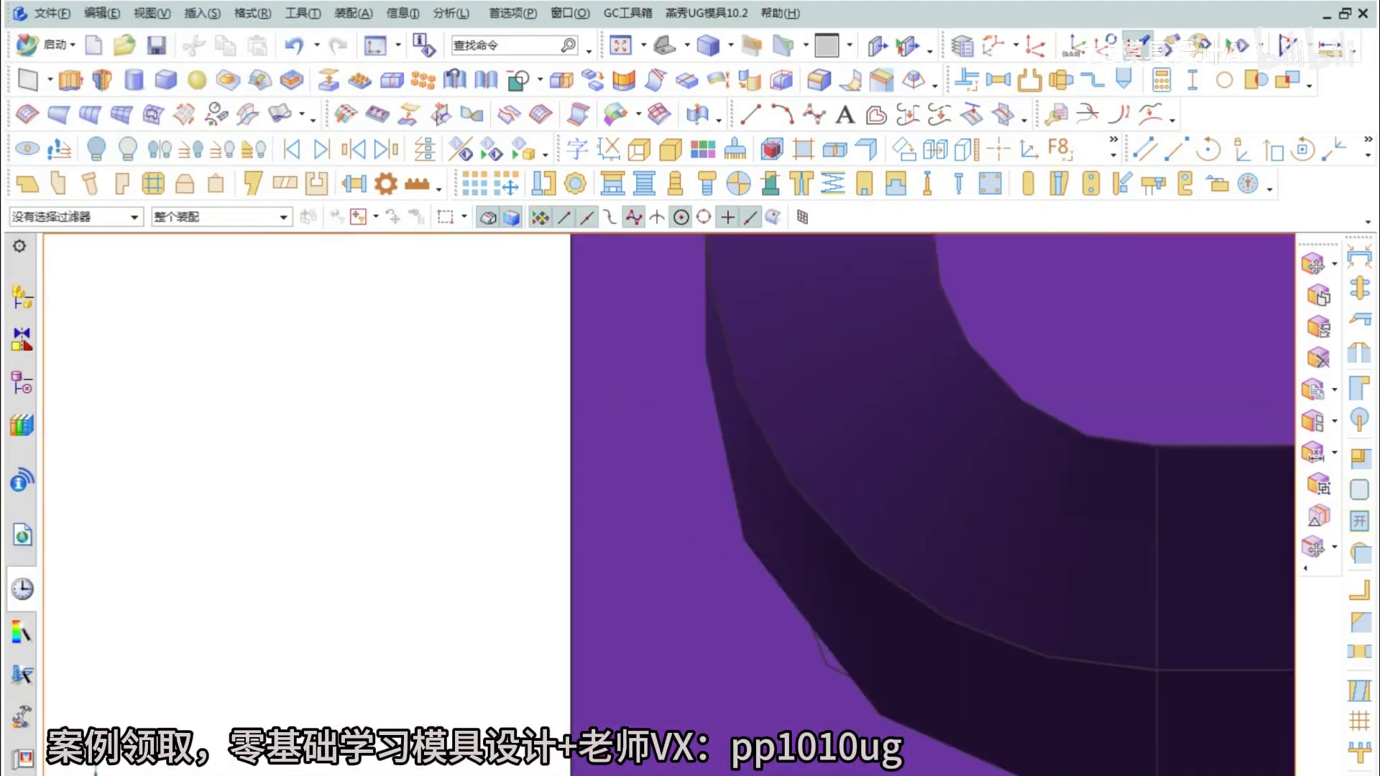
scroll(855, 460, "down", 15)
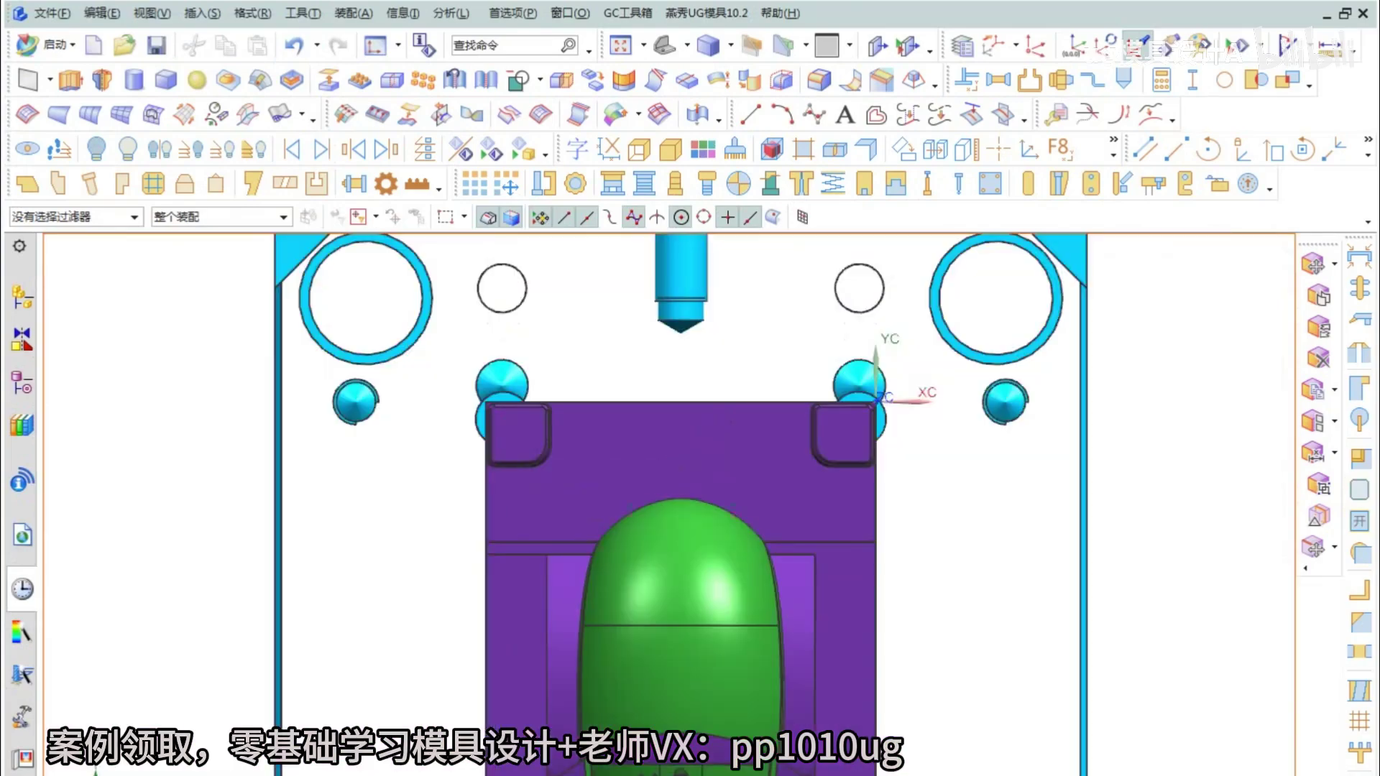
key("ctrl+b")
- Measure the B-plate pocket's width between its two long side walls
middle_click_drag(668, 711, 640, 639)
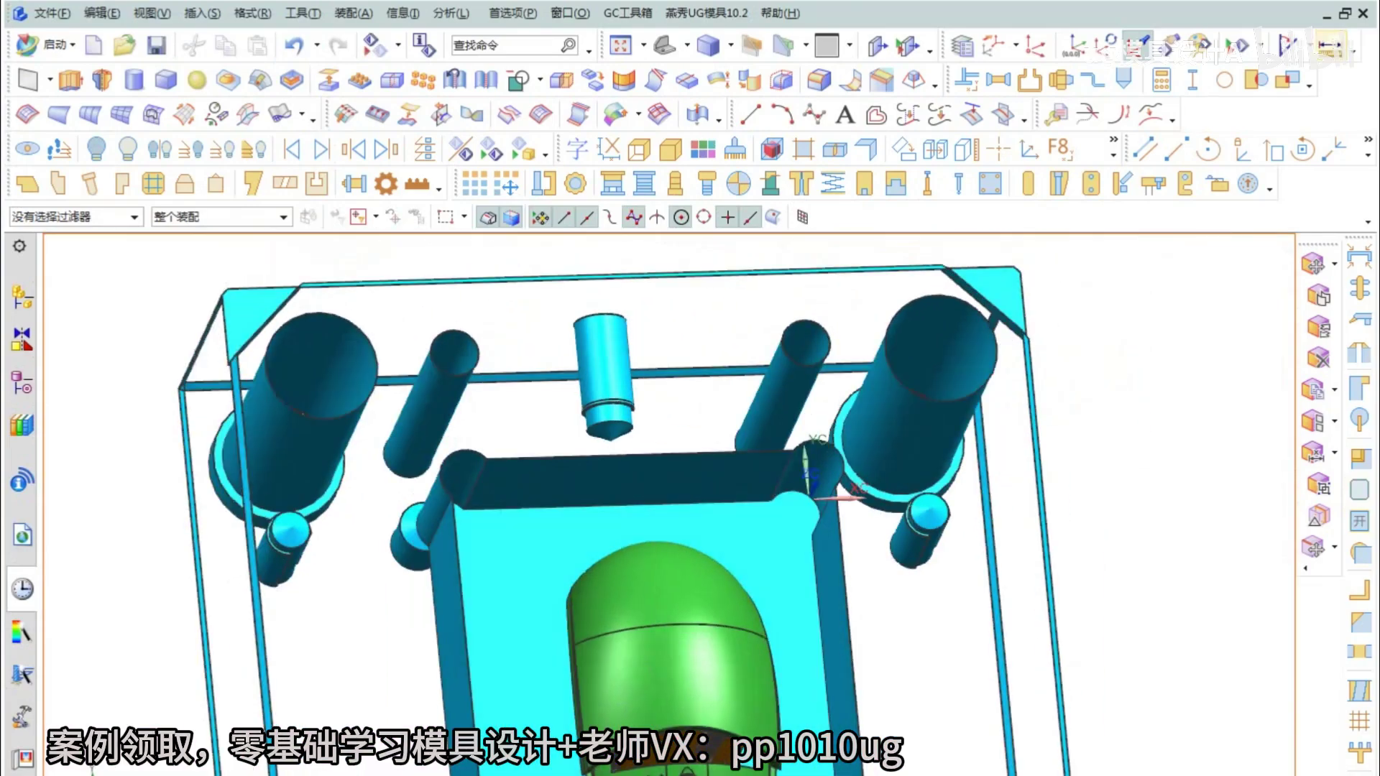
left_click(1332, 46)
left_click(835, 612)
middle_click_drag(544, 566, 474, 600)
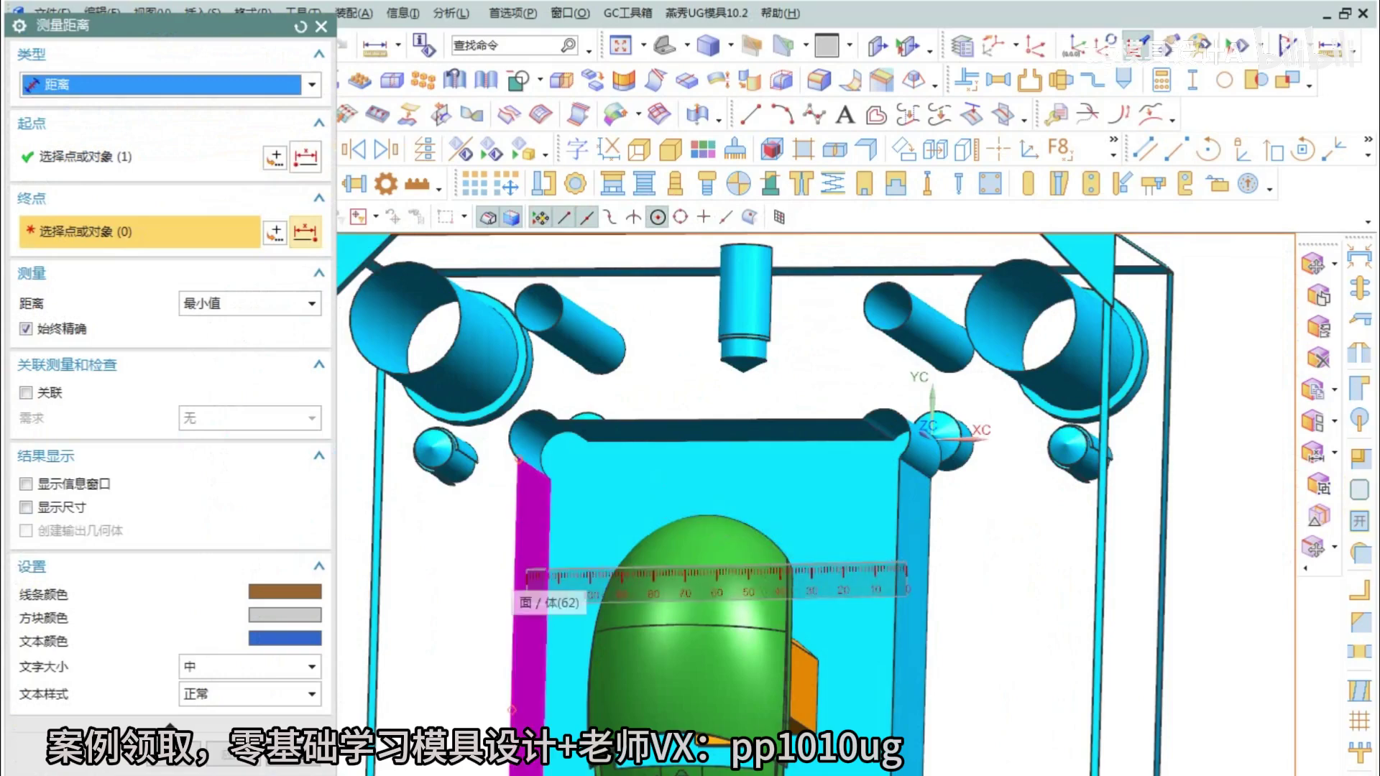
left_click(533, 532)
scroll(536, 531, "down", 5)
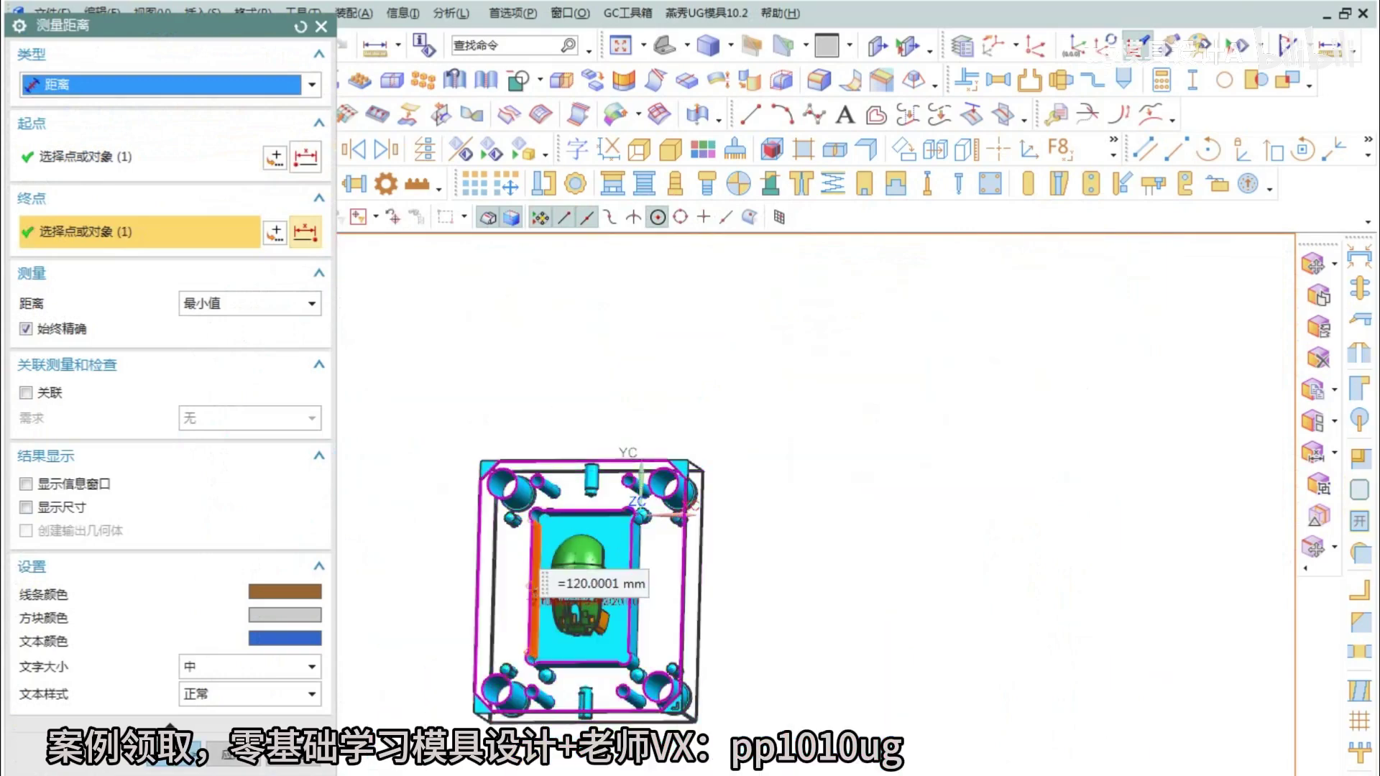
scroll(516, 631, "up", 3)
key("Escape")
- Unhide all hidden bodies so the lower insert and lifters show together with the B plate from below
key("ctrl+shift+u")
middle_click_drag(591, 532, 661, 208)
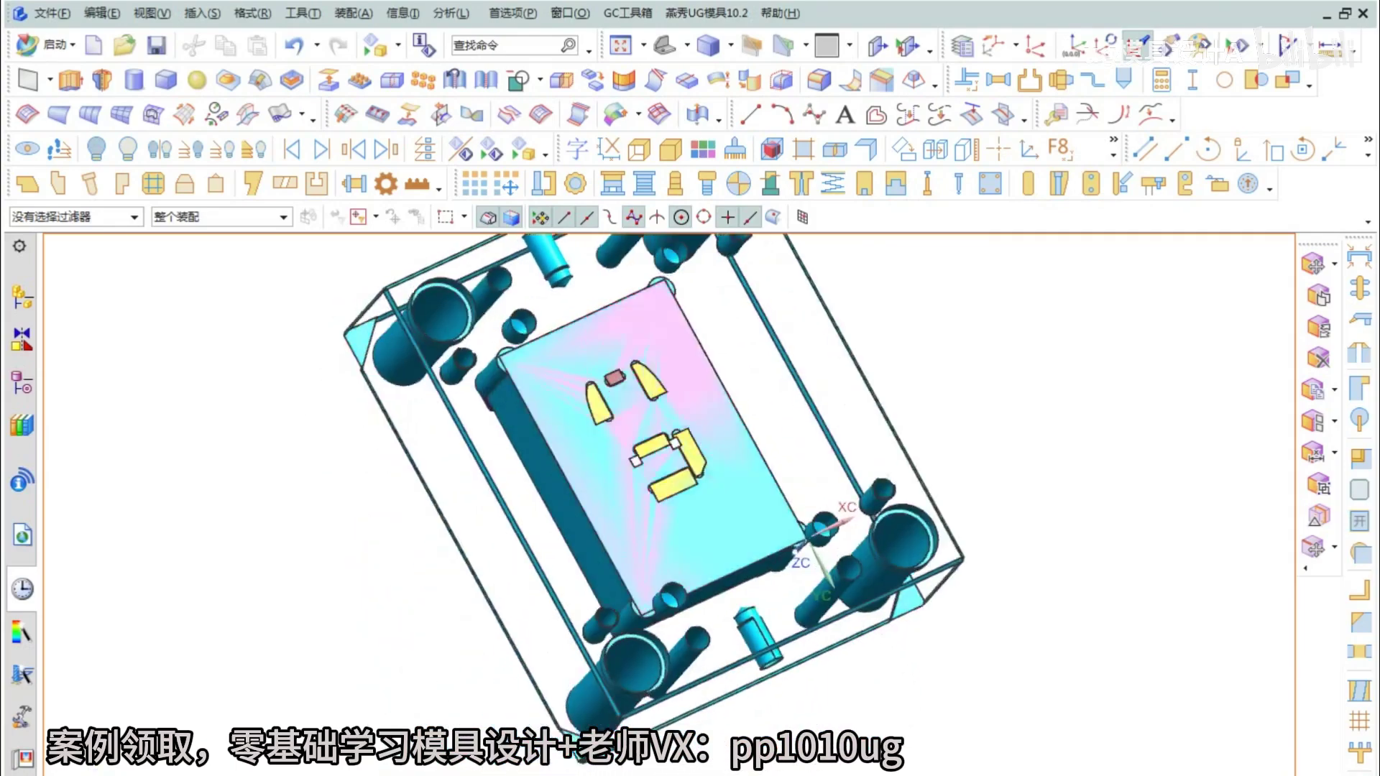
scroll(942, 237, "up", 3)
left_click(956, 296)
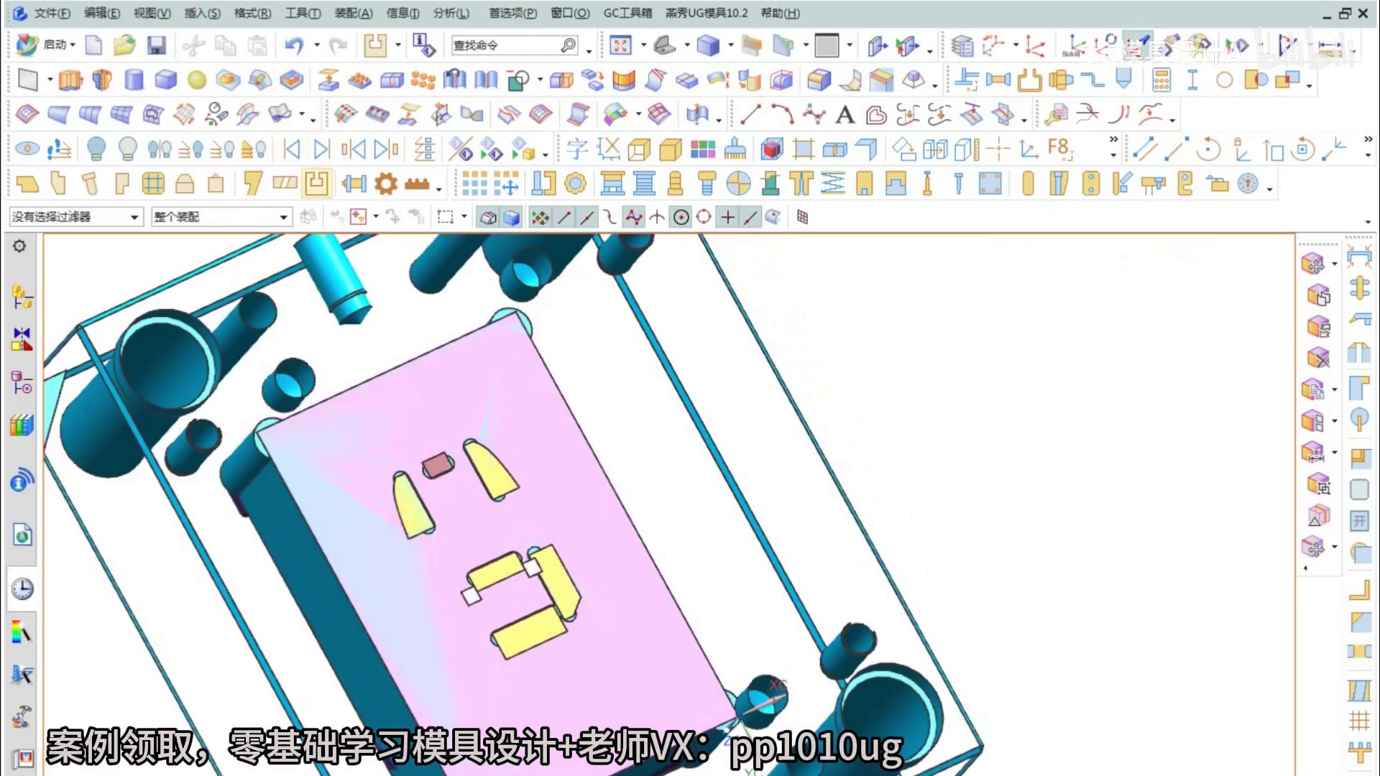
- Start a lifter seat, compare the integral T-slot and roller T-slot types, and choose the medium roller T-slot
left_click(316, 184)
scroll(528, 575, "up", 5)
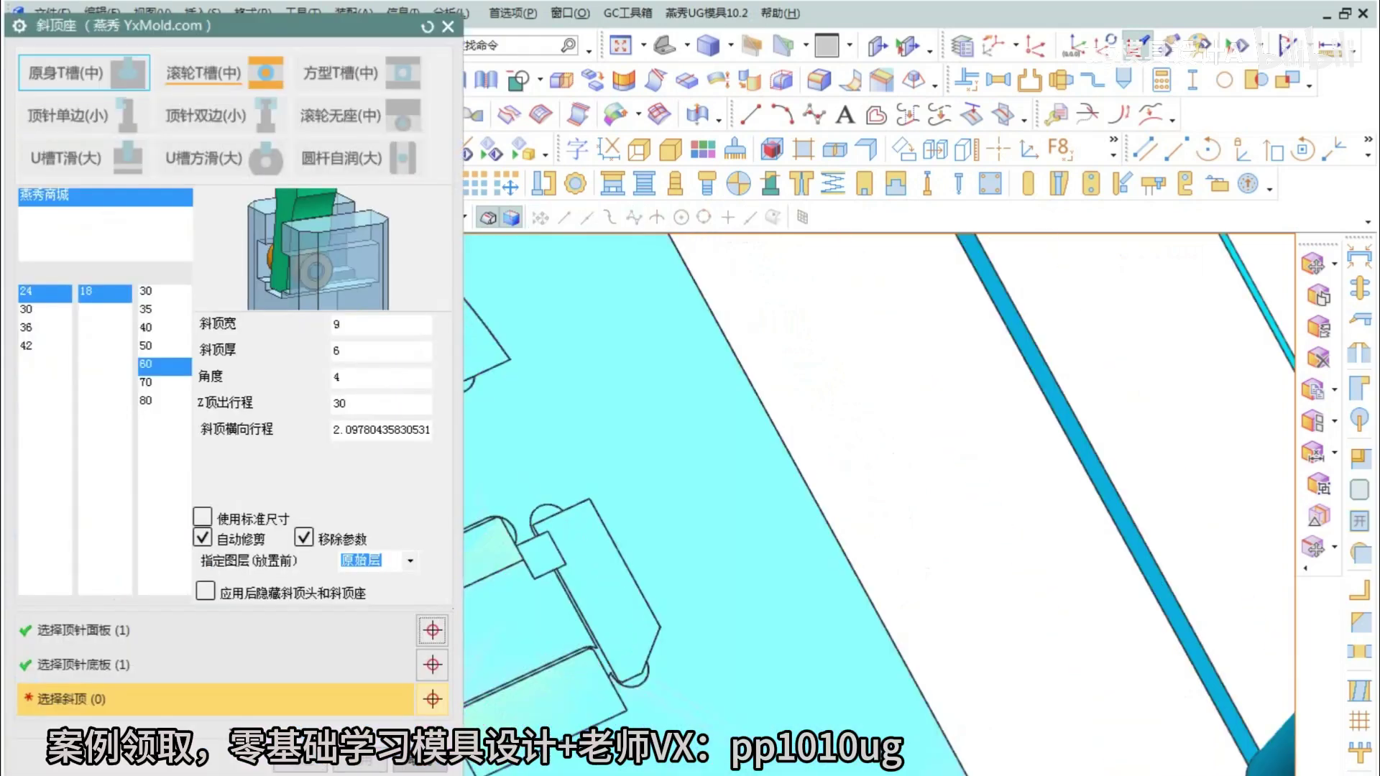
left_click(84, 73)
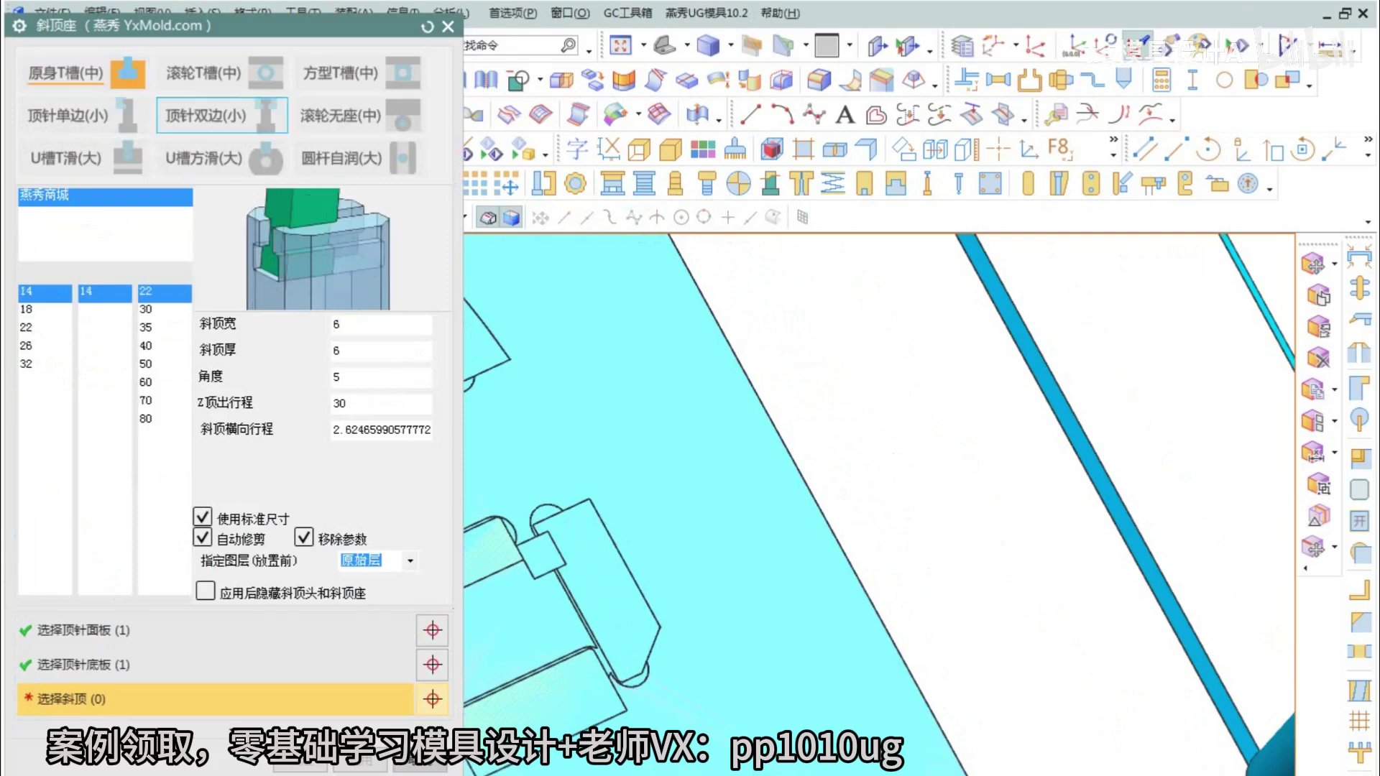
left_click(209, 72)
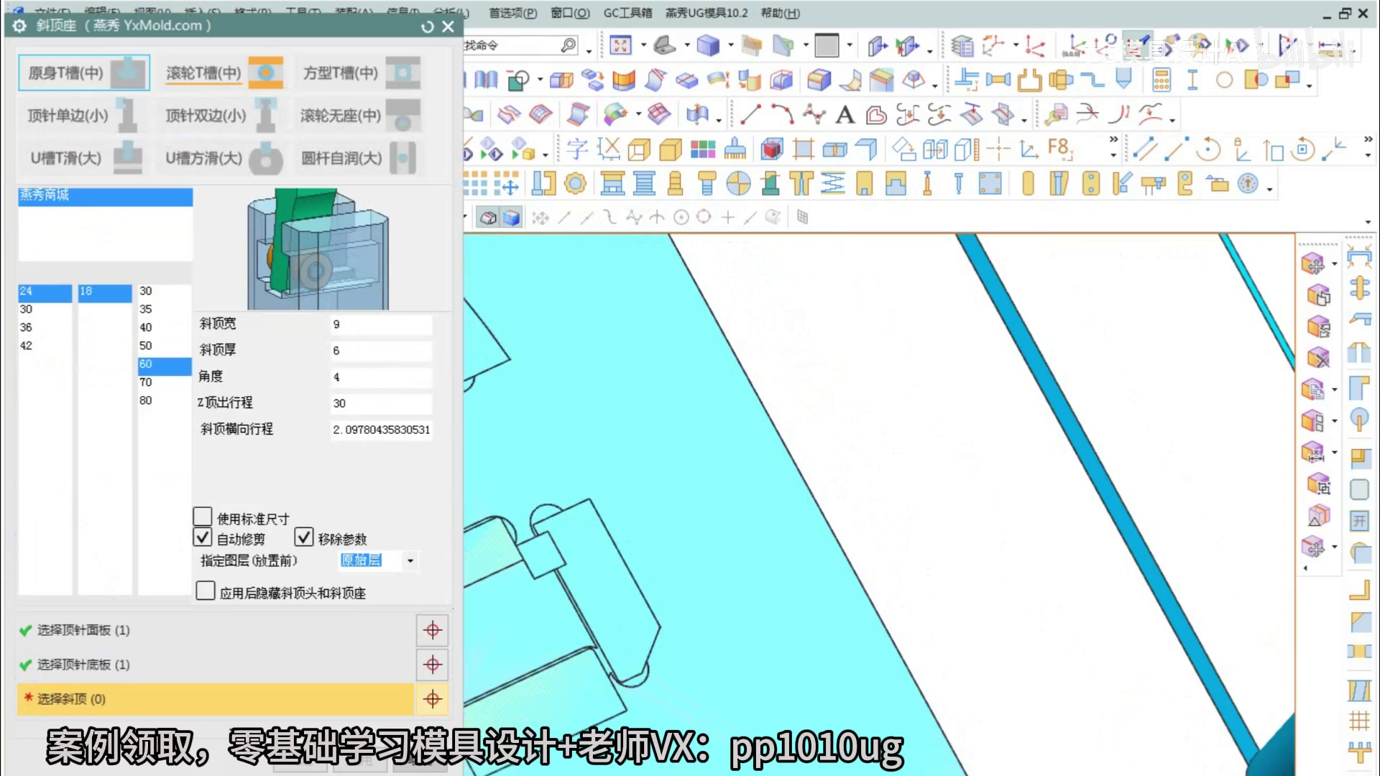
left_click(84, 72)
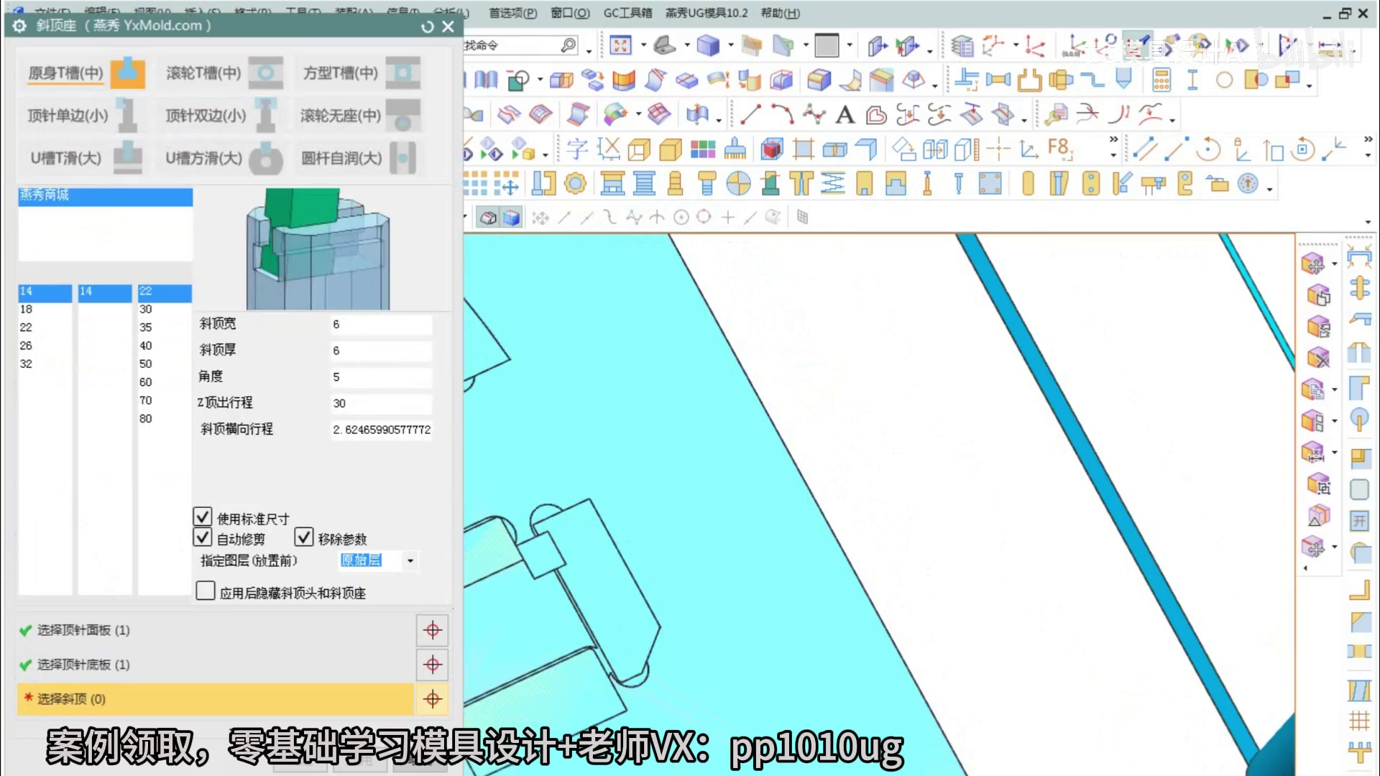
scroll(611, 574, "down", 2)
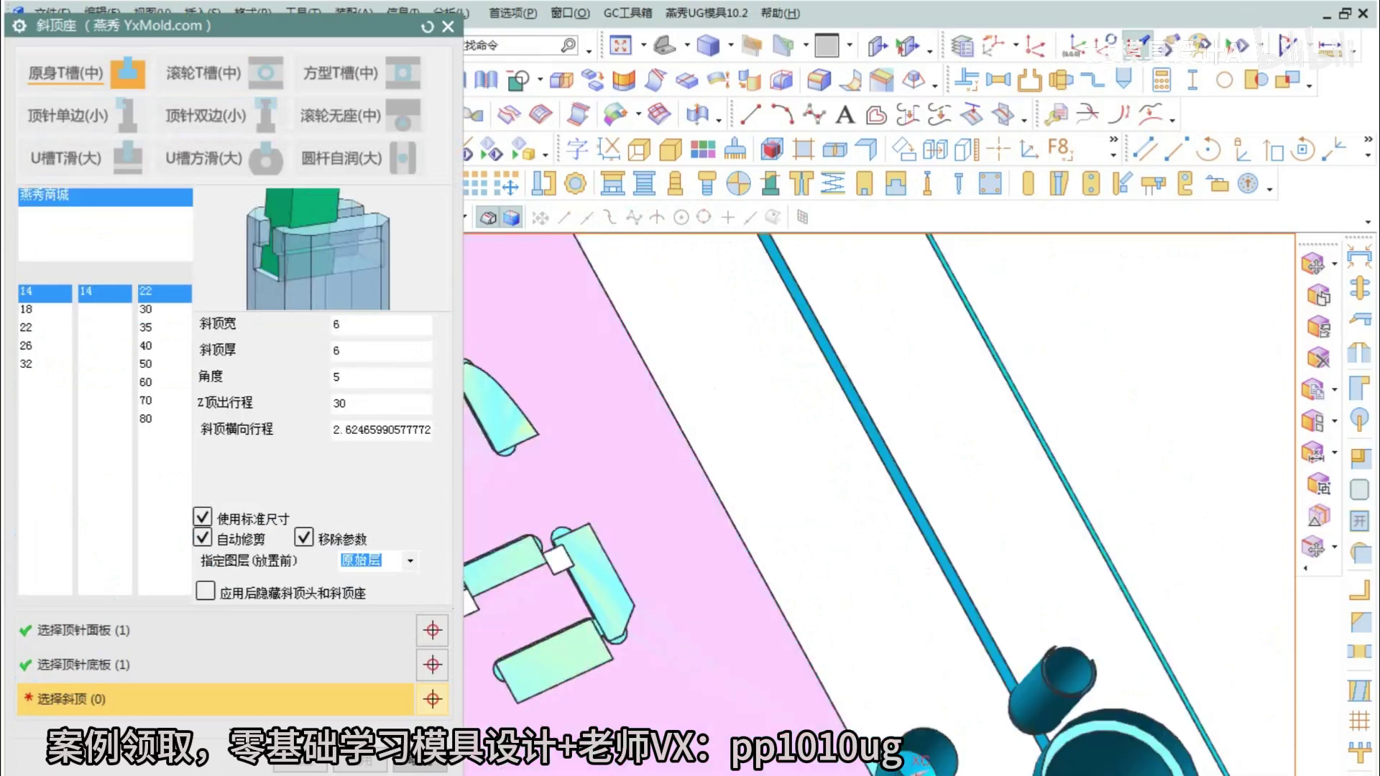
middle_click_drag(611, 582, 863, 567, "shift")
scroll(862, 567, "up", 4)
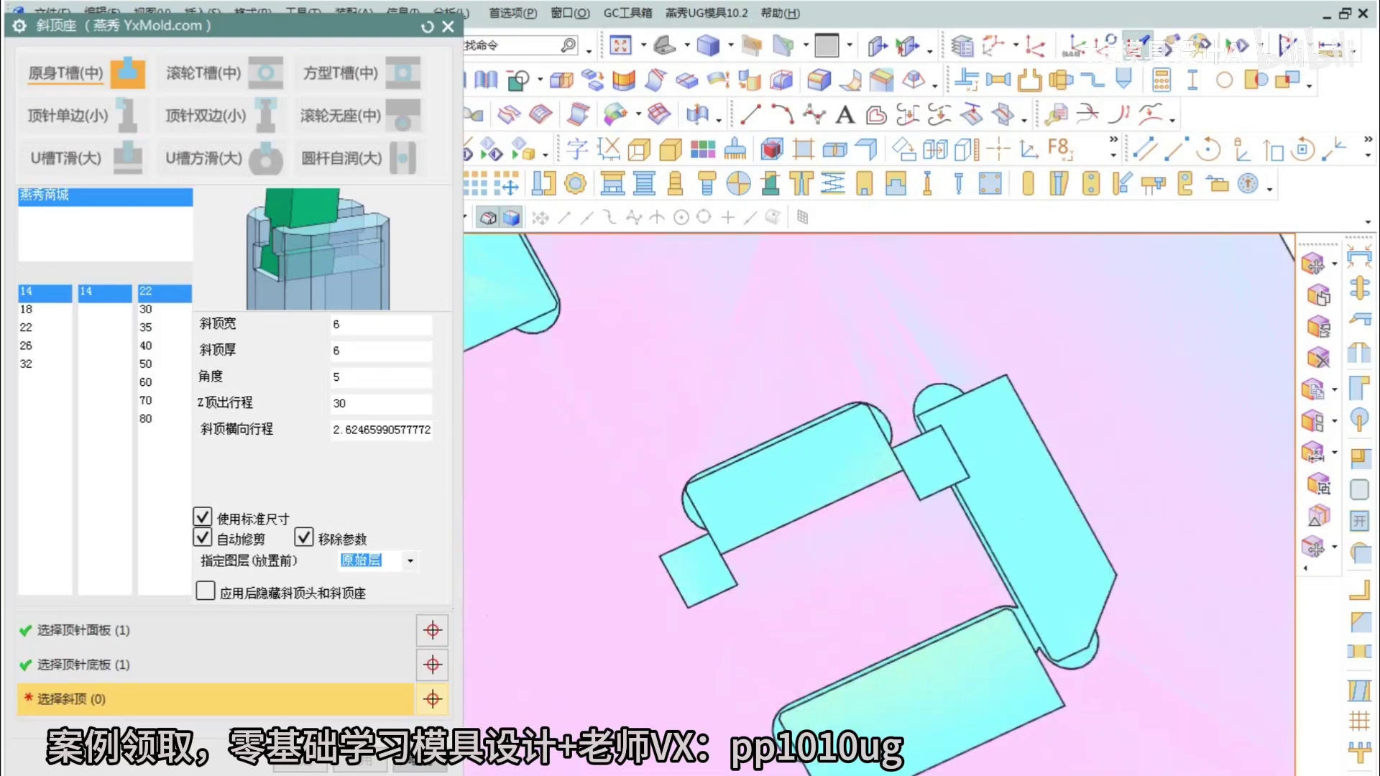
left_click(204, 73)
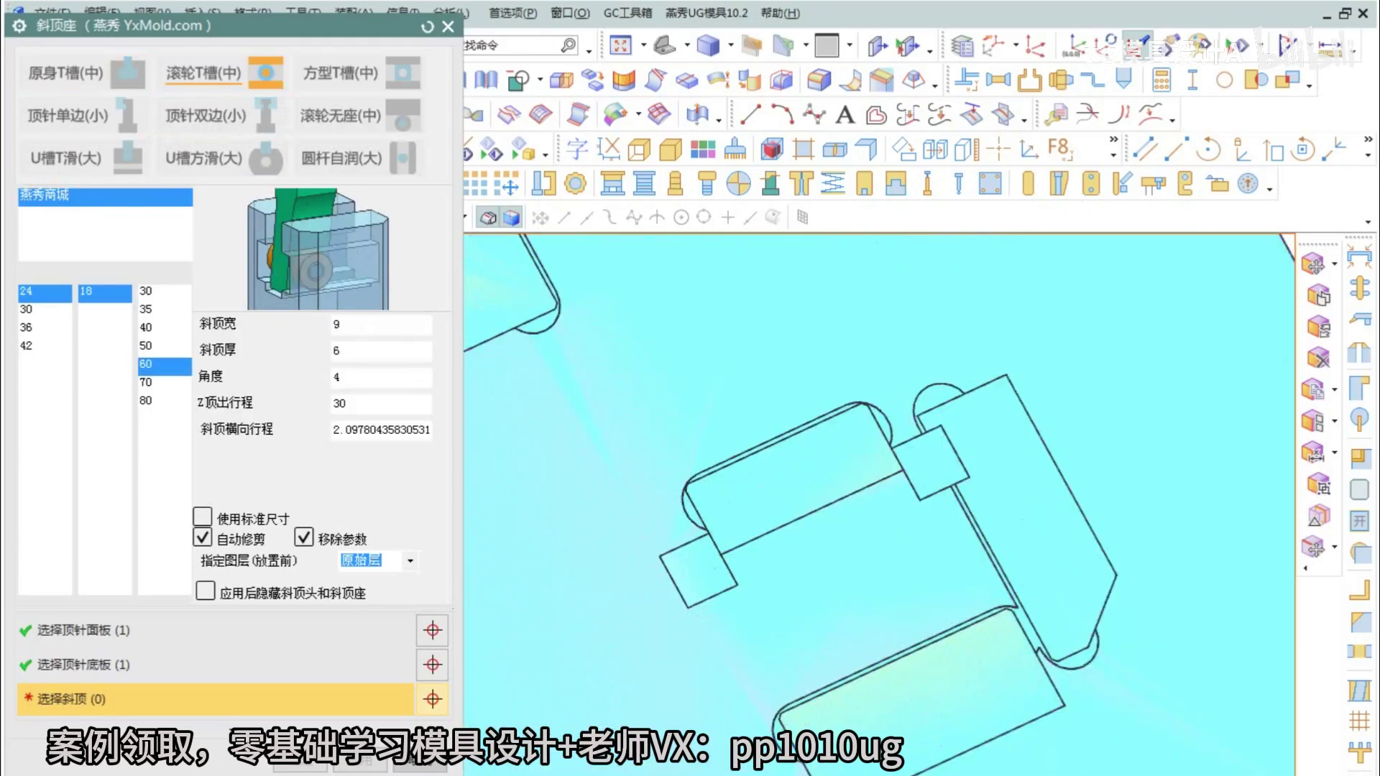
- Assign the seat to the small square lifter farthest from the angled block and set its Z ejection stroke to 30
left_click(697, 571)
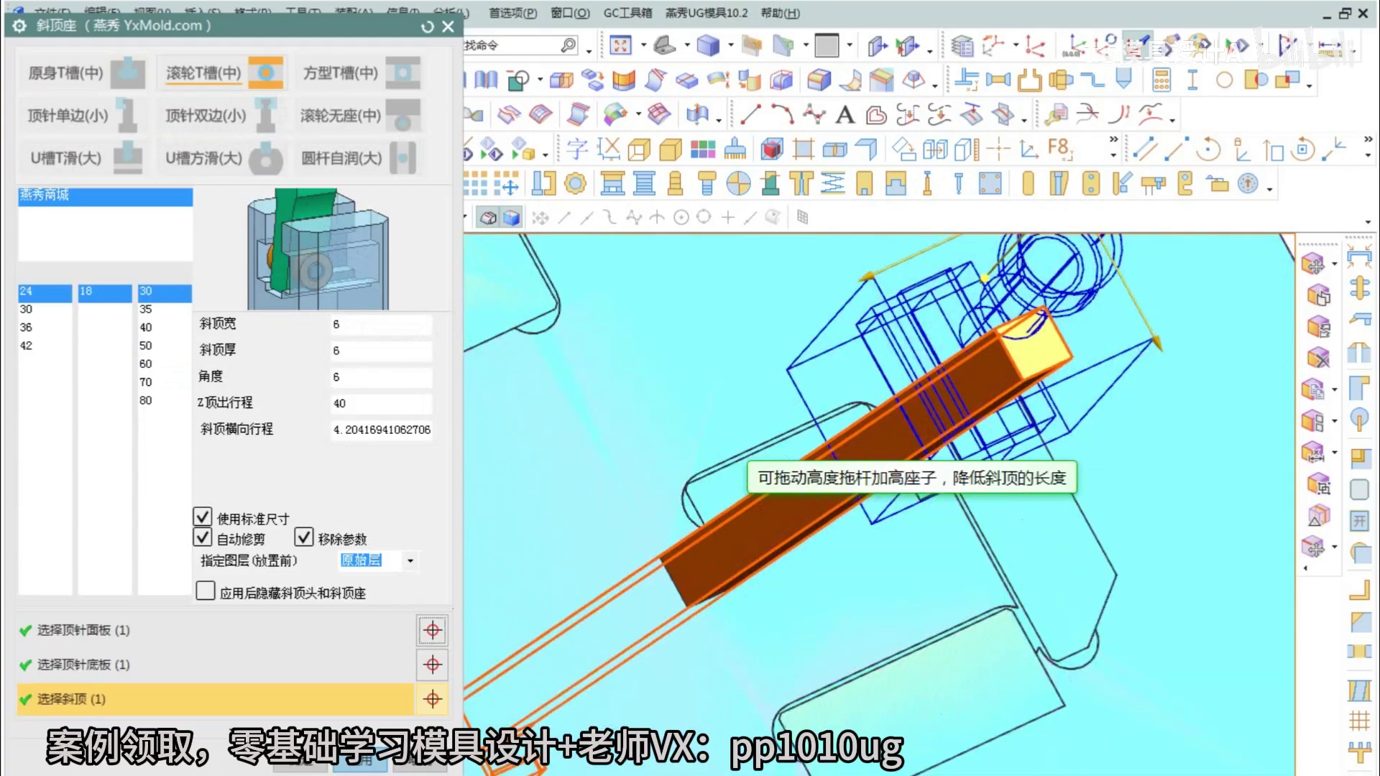
double_click(340, 404)
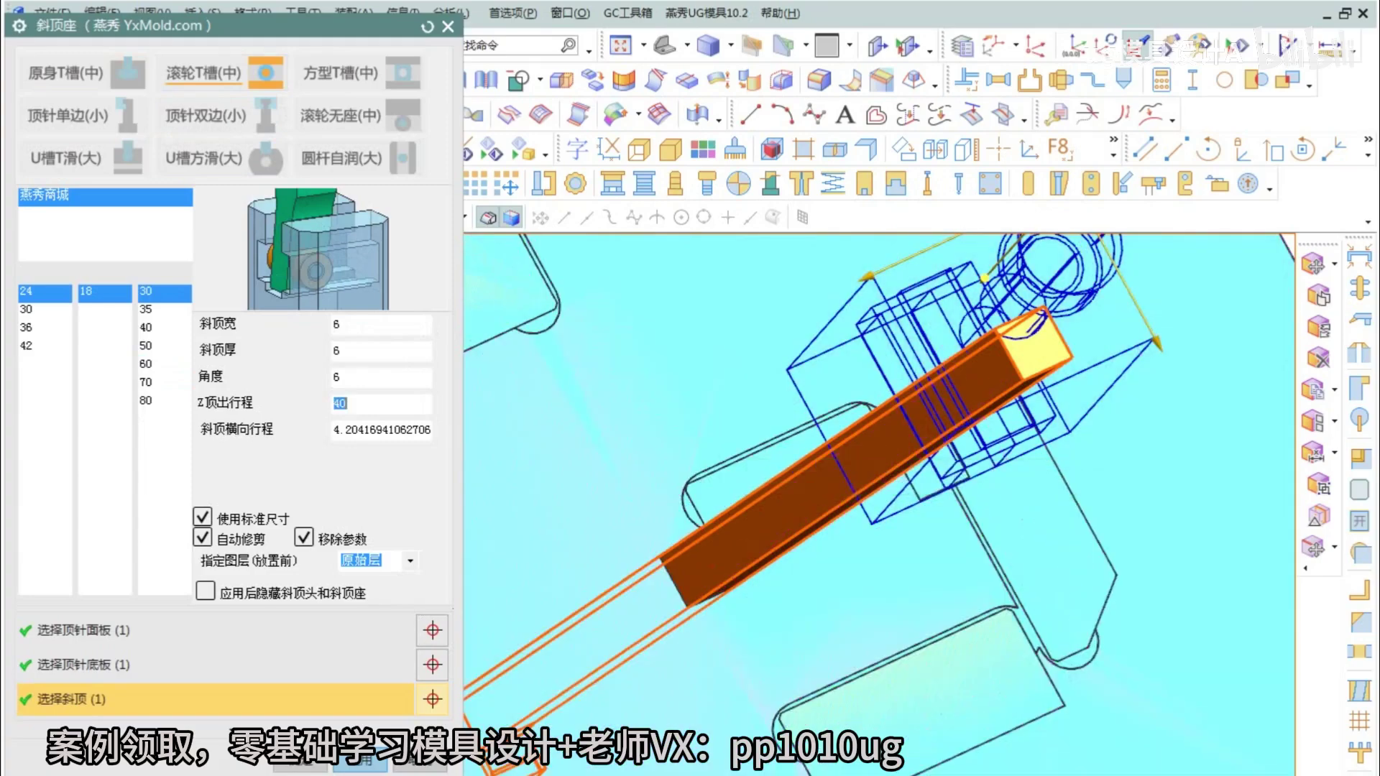
type("30")
key("Return")
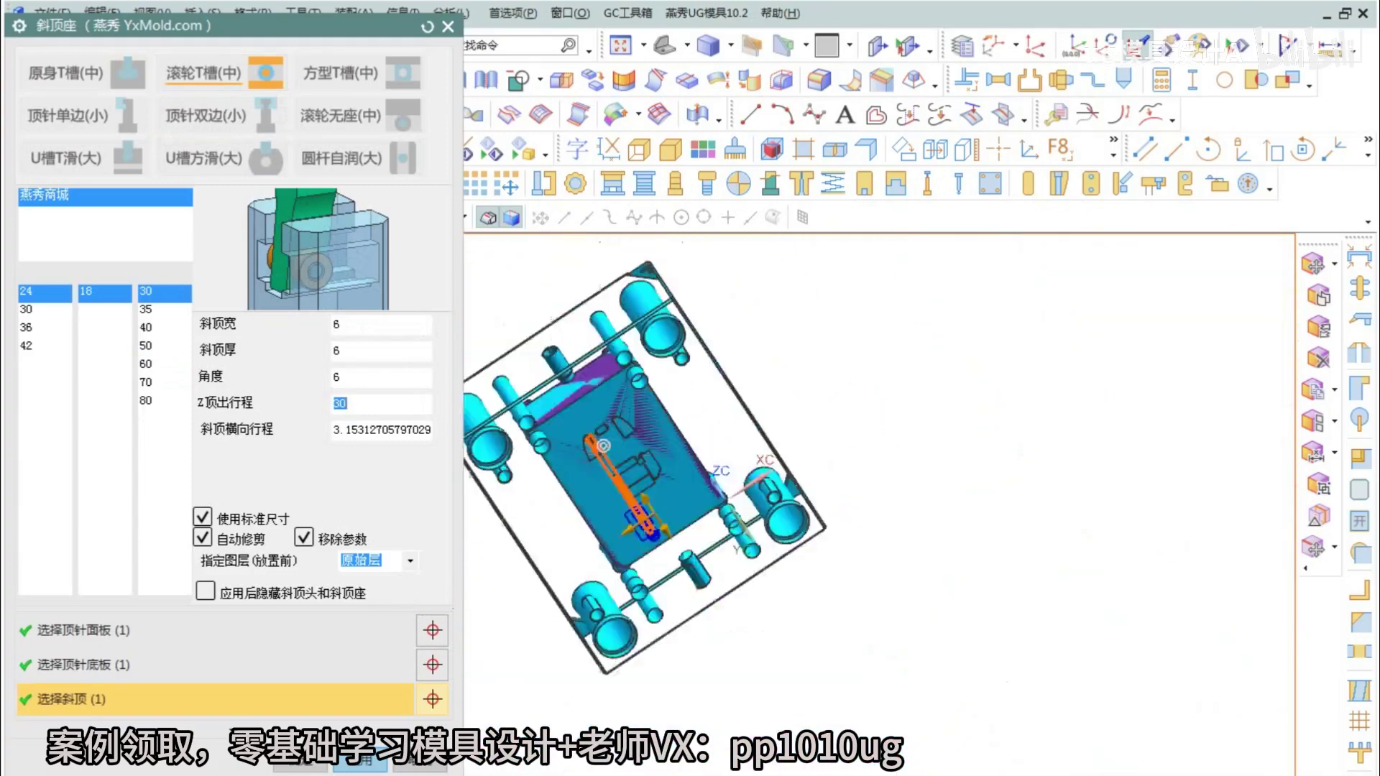
- In a side view, raise the first seat's base height to 50 and create the seat
middle_click_drag(604, 445, 607, 456)
key("F8")
scroll(568, 605, "up", 5)
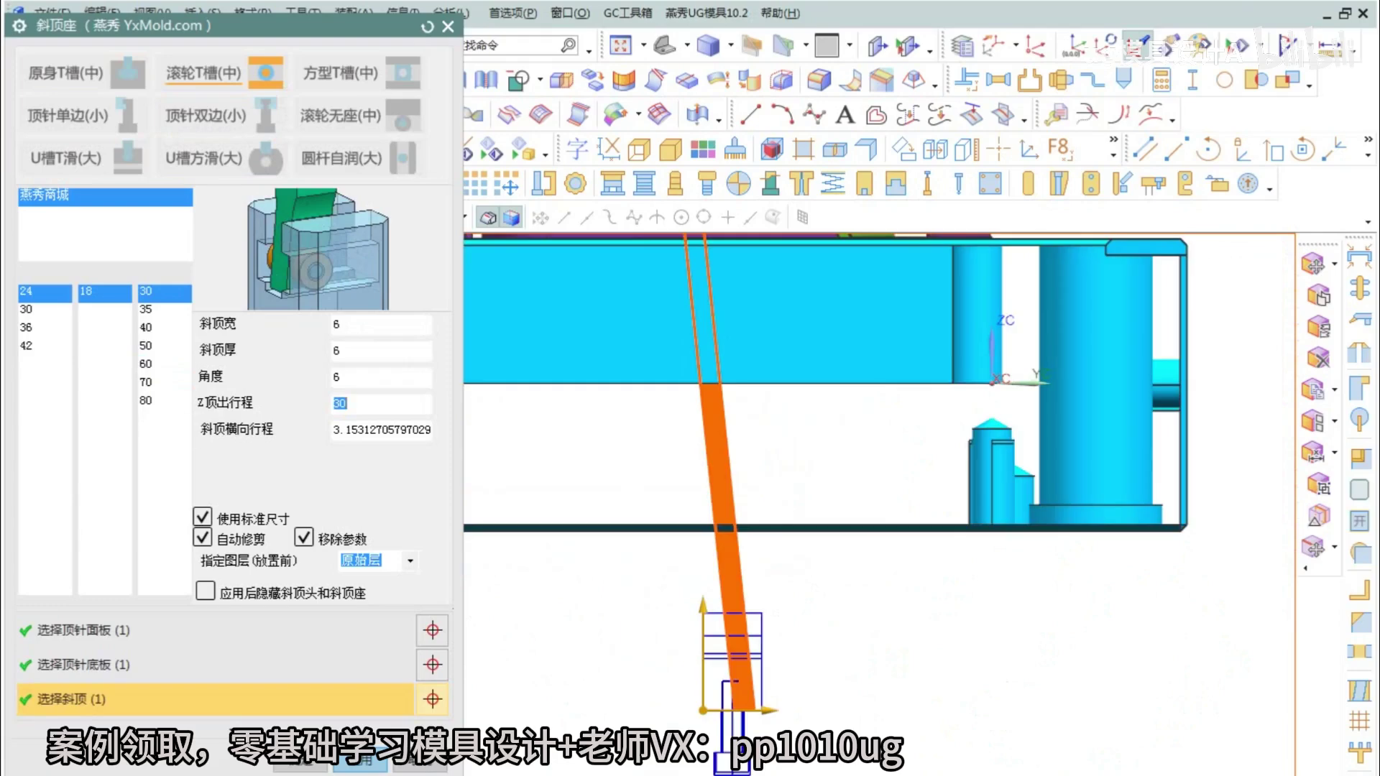
scroll(704, 645, "up", 2)
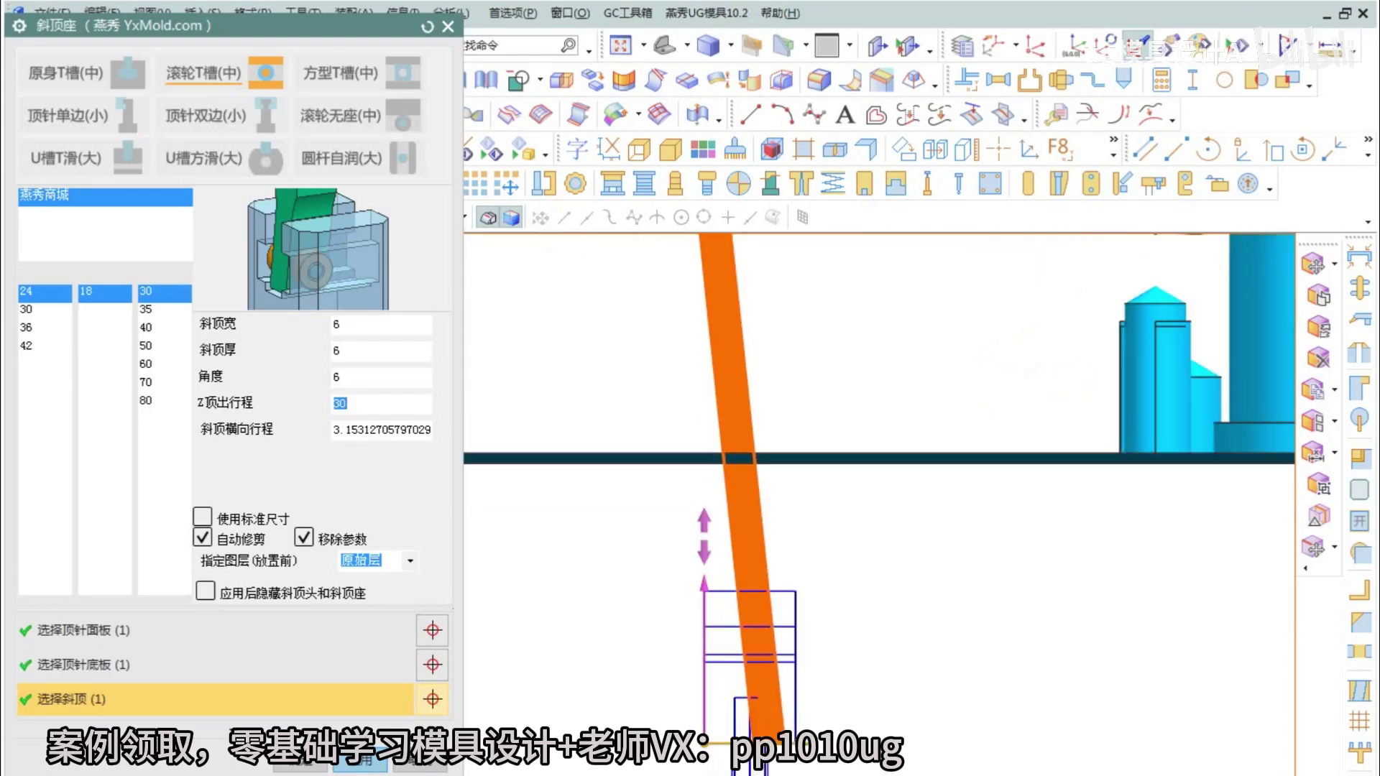
left_click_drag(704, 584, 694, 488)
scroll(692, 478, "up", 2)
scroll(654, 487, "down", 2)
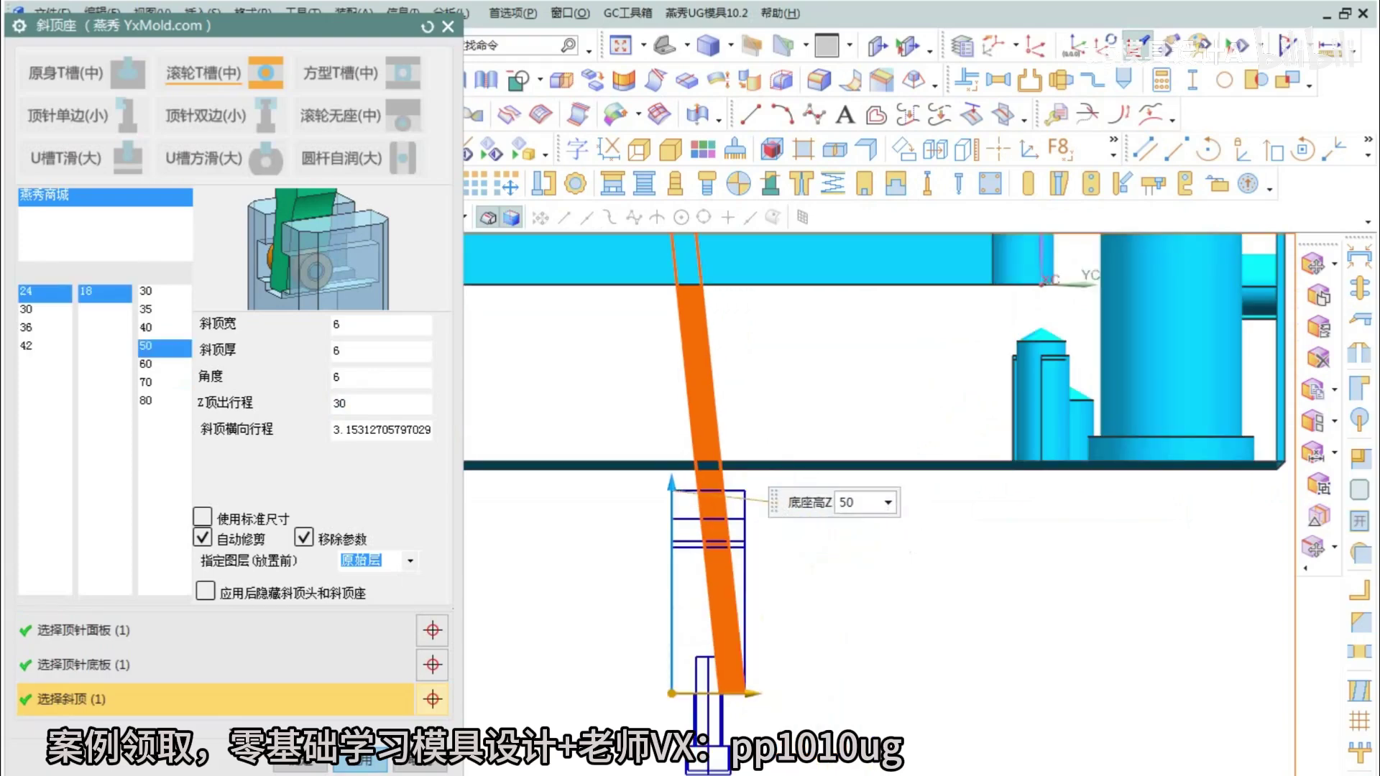
left_click(360, 760)
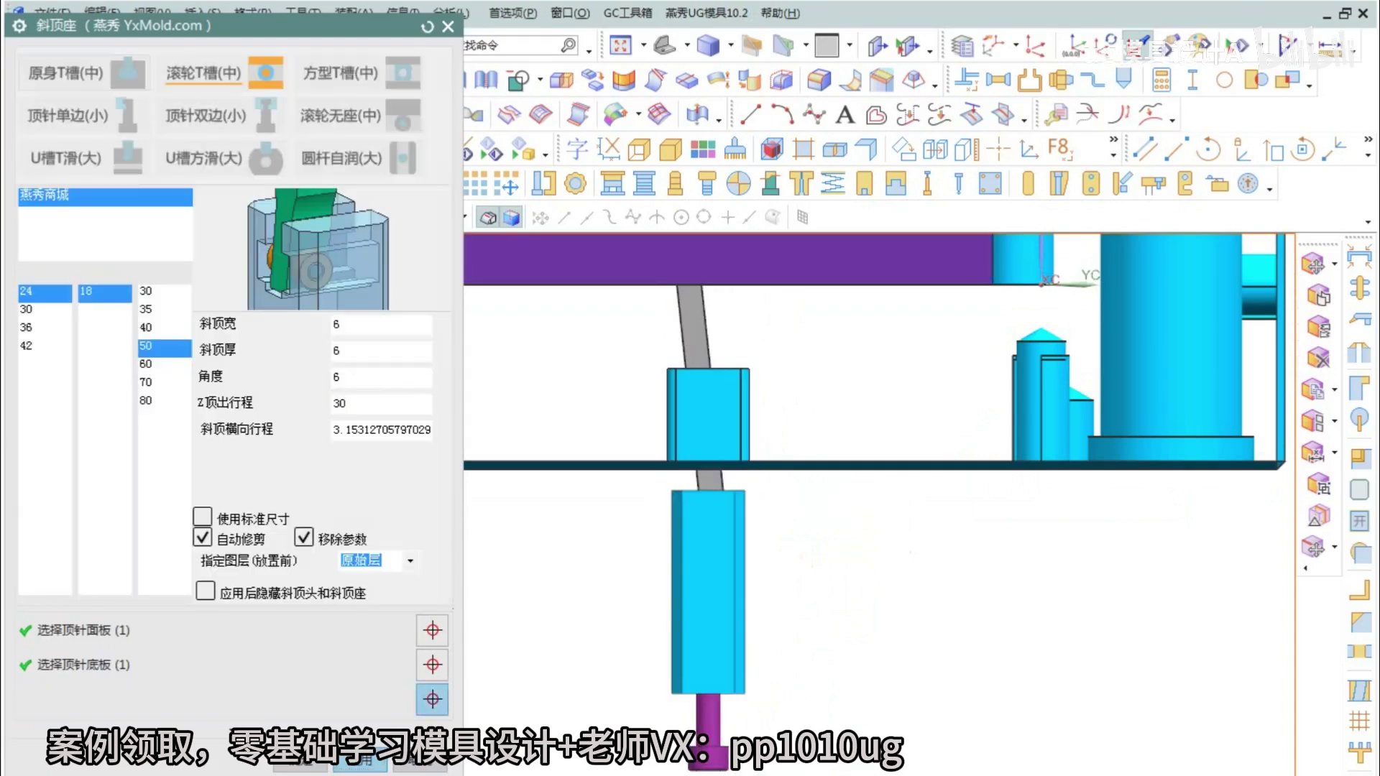
- Examine the first lifter's new seat, screw and clearance pocket in the B plate from the side and below
scroll(693, 316, "down", 4)
middle_click_drag(780, 560, 747, 503)
scroll(727, 528, "up", 4)
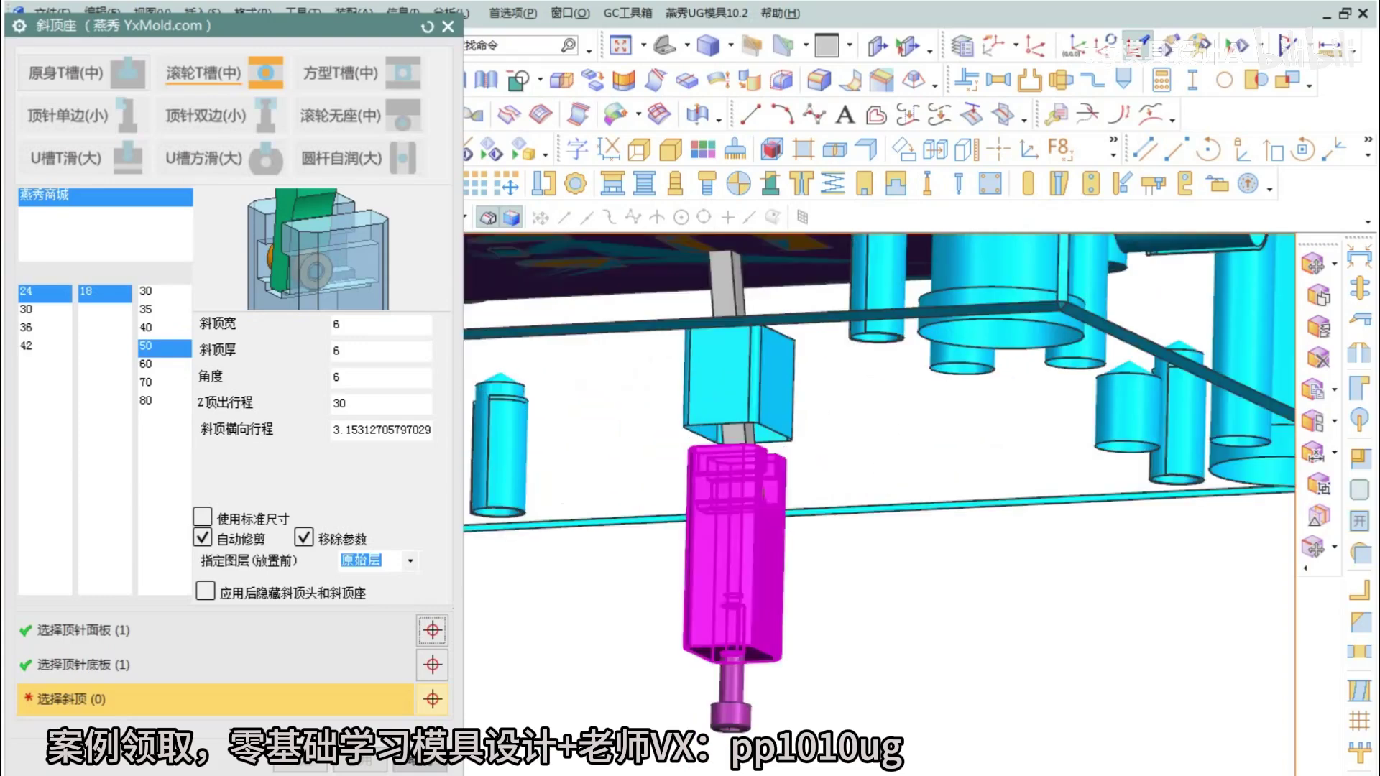
middle_click_drag(675, 416, 755, 496)
scroll(697, 467, "down", 1)
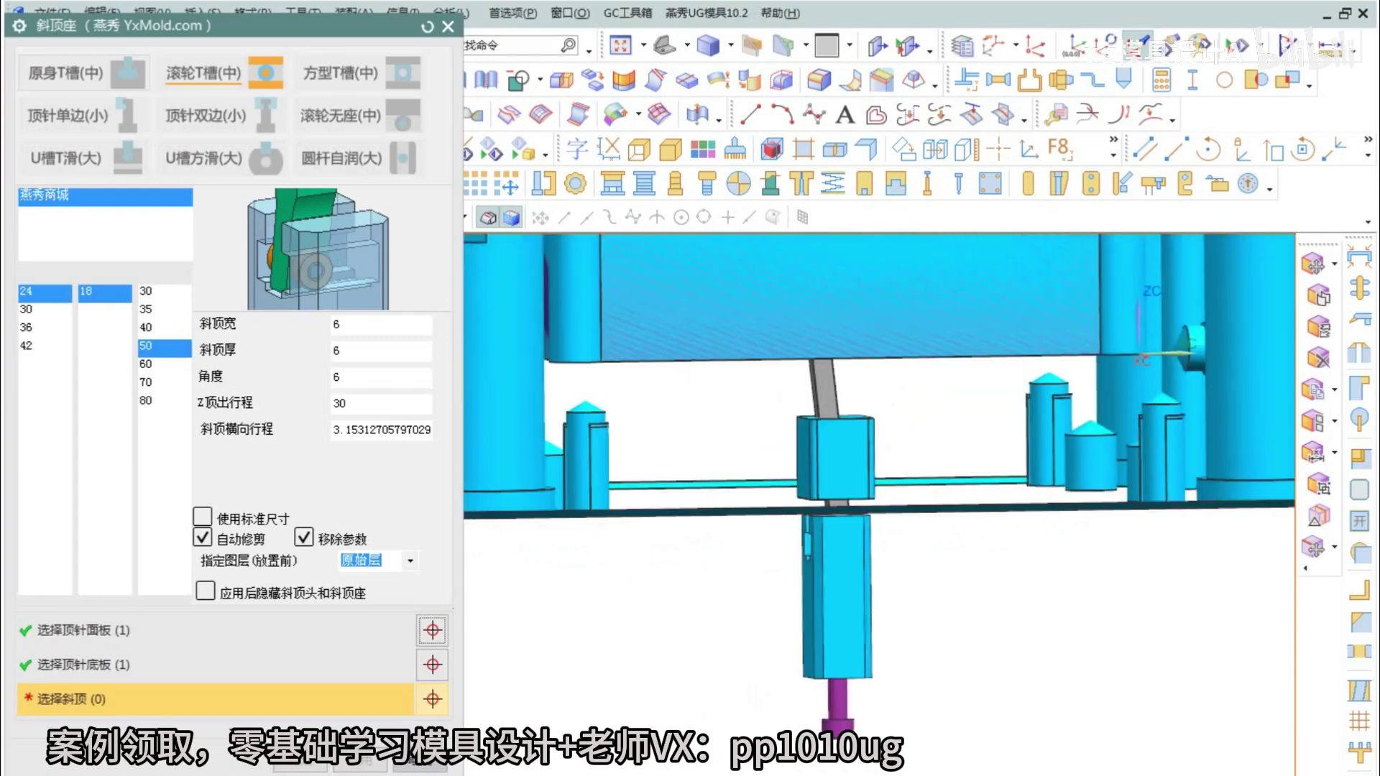
scroll(780, 604, "down", 2)
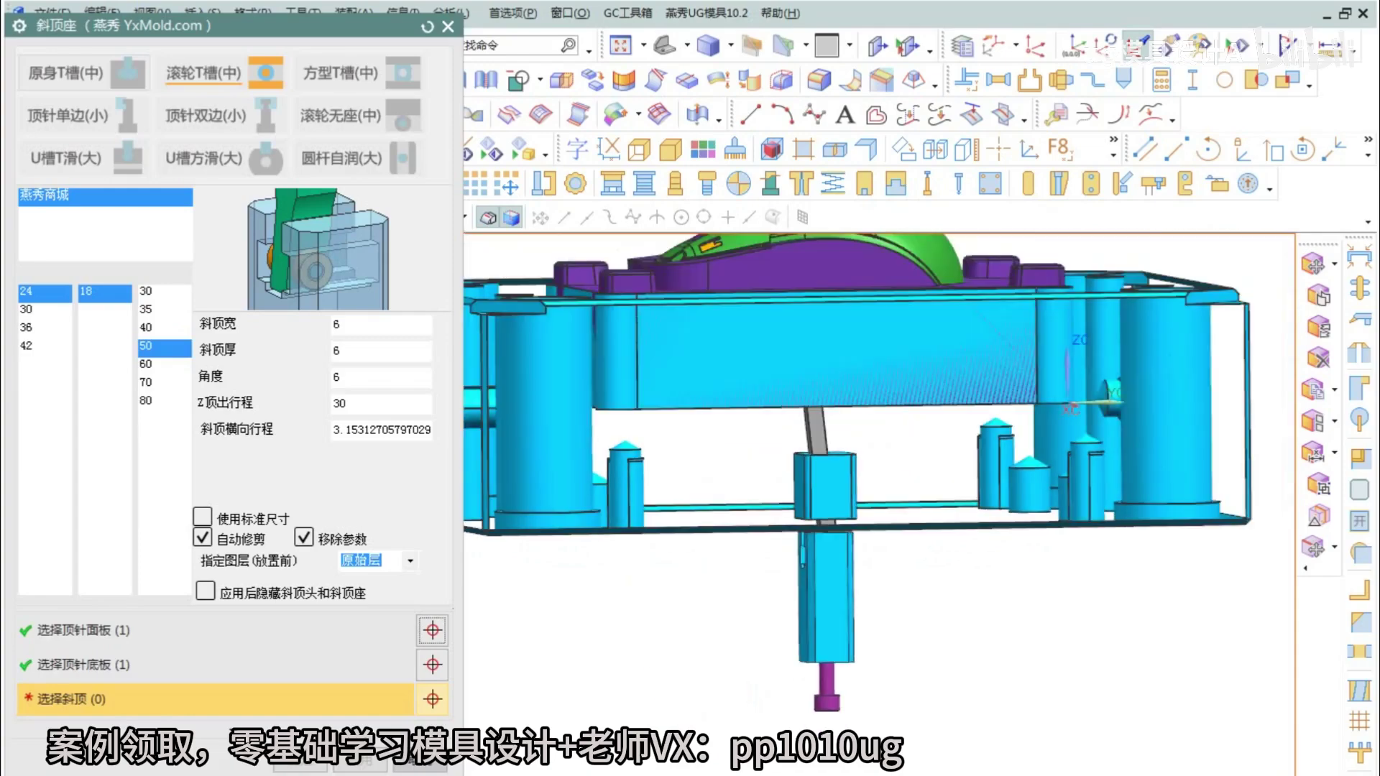
middle_click_drag(780, 596, 737, 467)
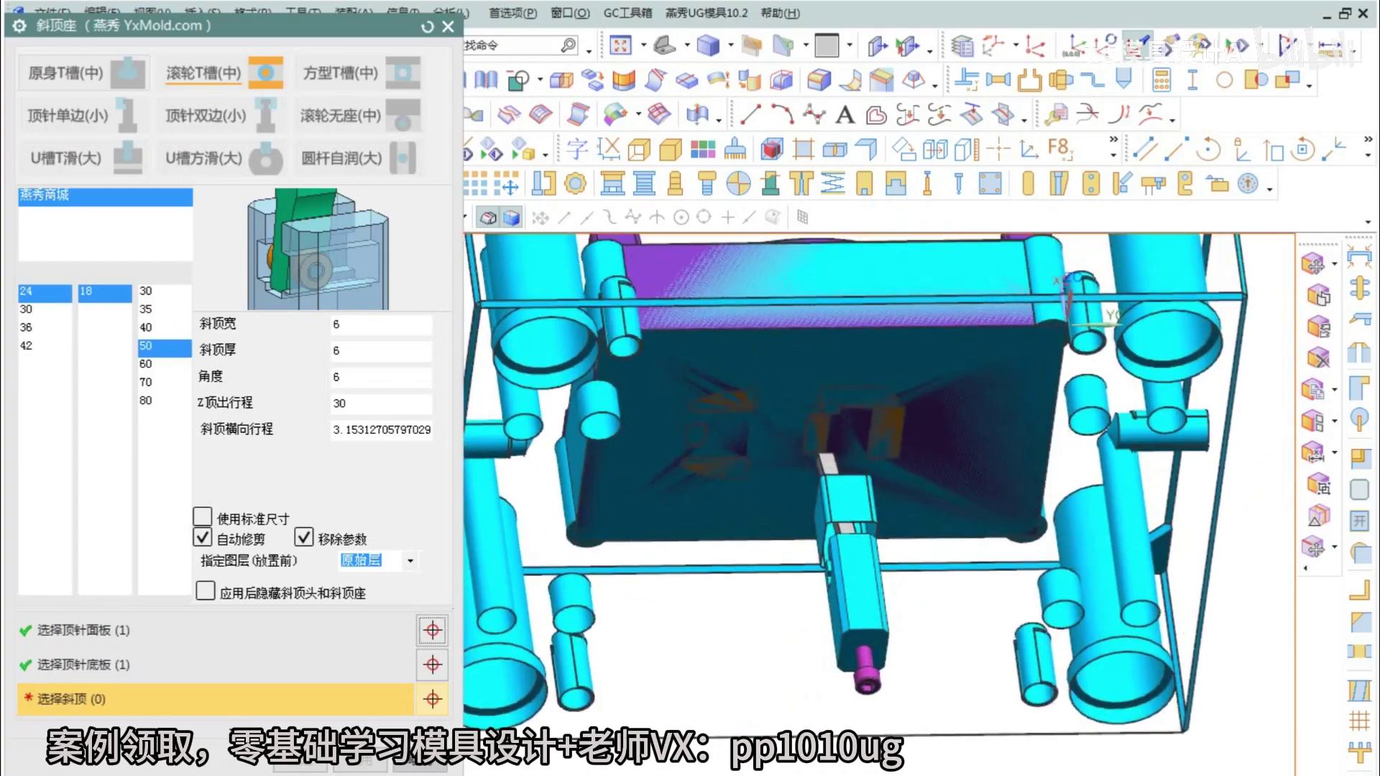
- Assign a roller T-slot seat to the second square lifter and set its Z ejection stroke to 30
scroll(736, 467, "up", 3)
scroll(934, 431, "up", 1)
left_click(937, 475)
scroll(798, 402, "down", 5)
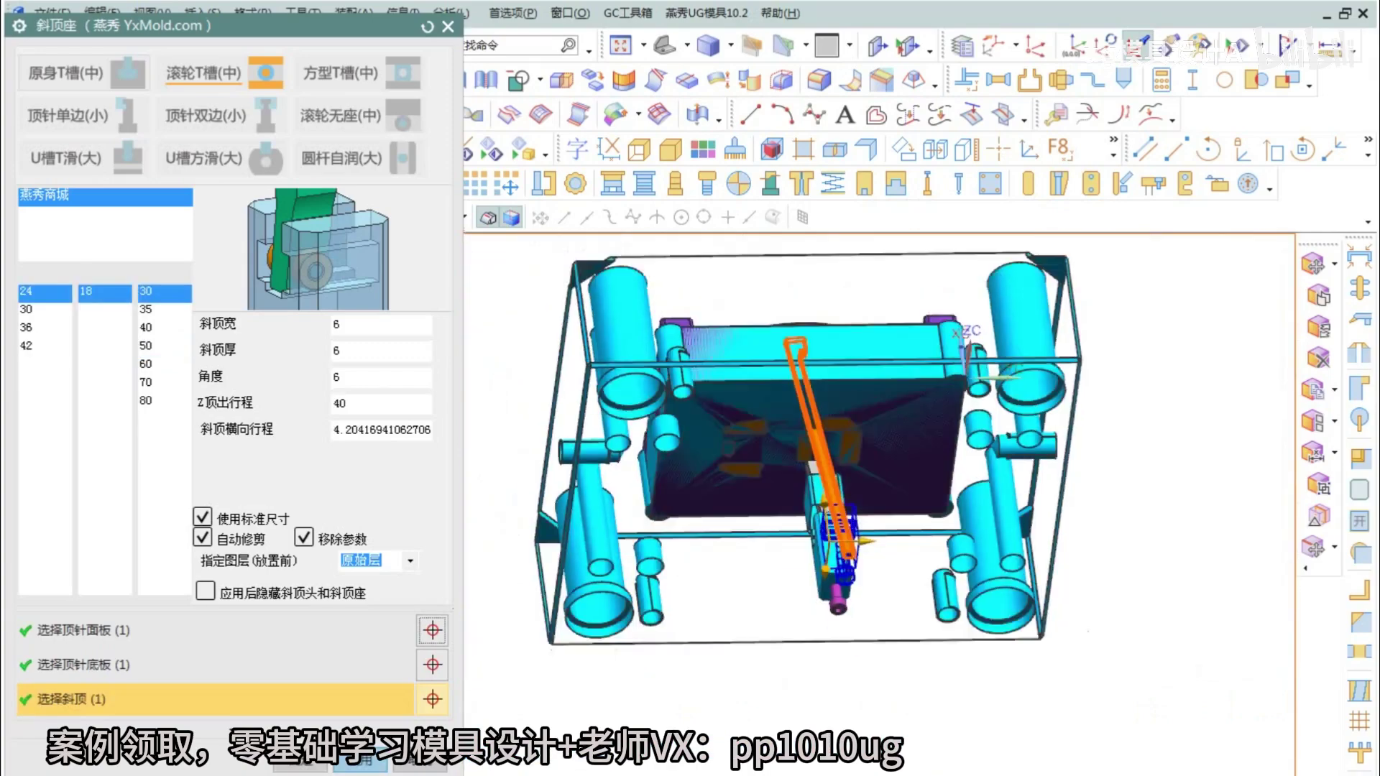
middle_click_drag(796, 312, 802, 383)
key("F8")
scroll(842, 616, "up", 2)
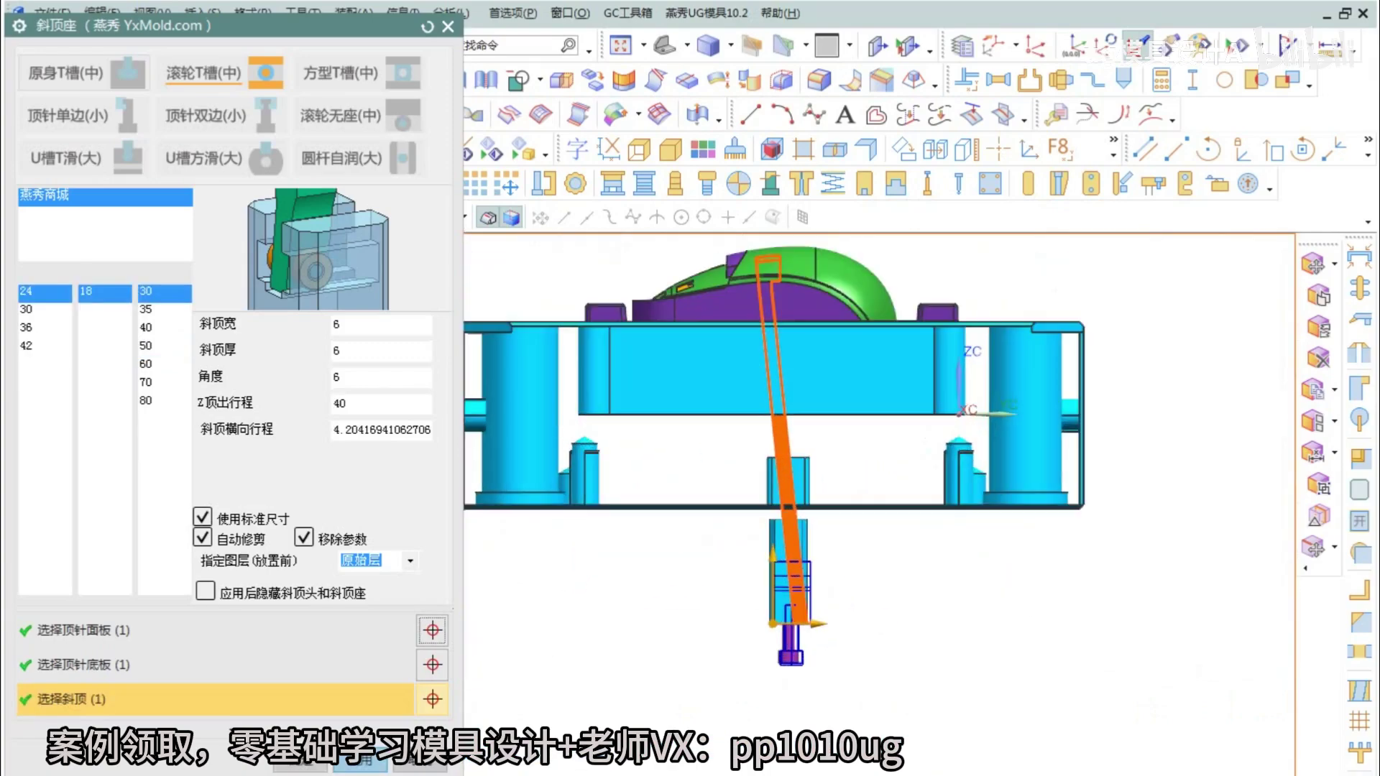
type("30")
key("Return")
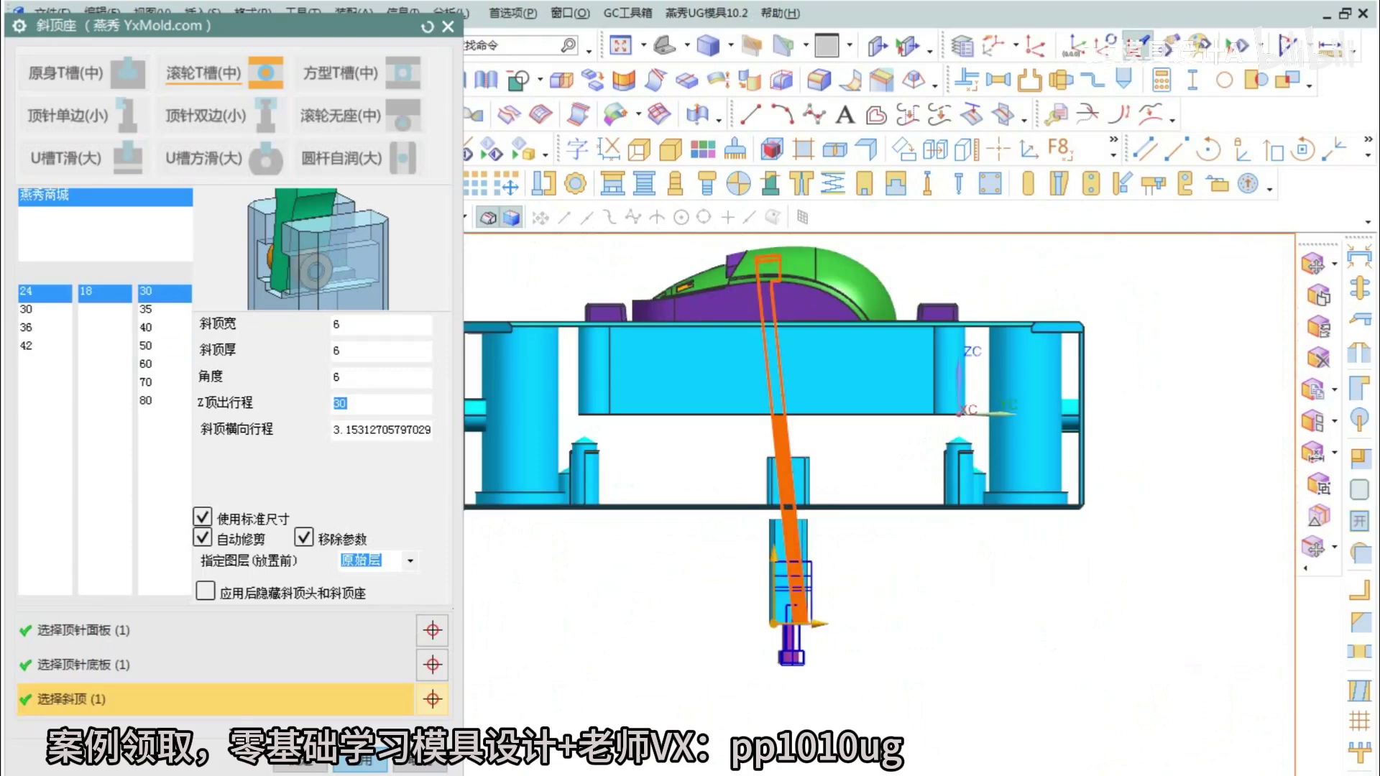
- Raise the second seat's base height to 50 to match the first seat, and create it
scroll(810, 556, "up", 2)
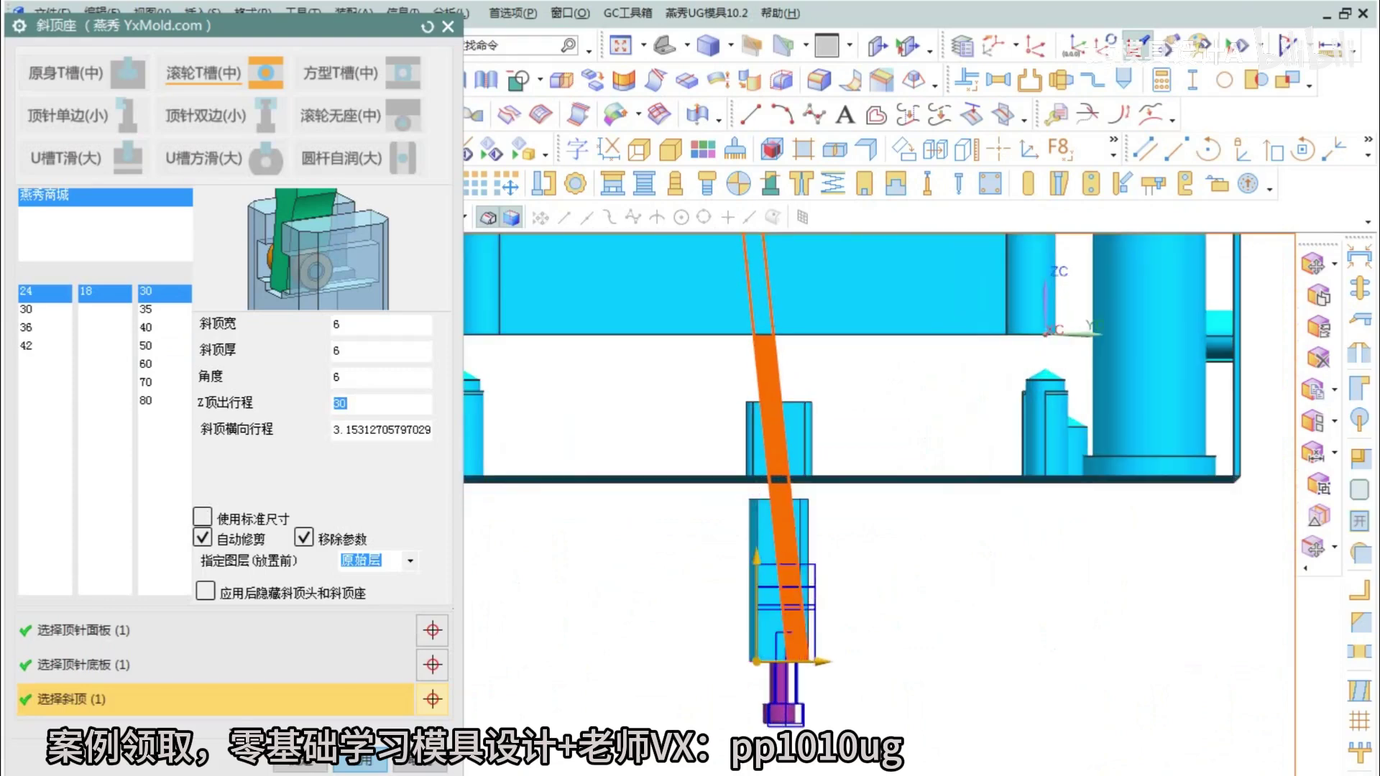
left_click_drag(756, 556, 749, 492)
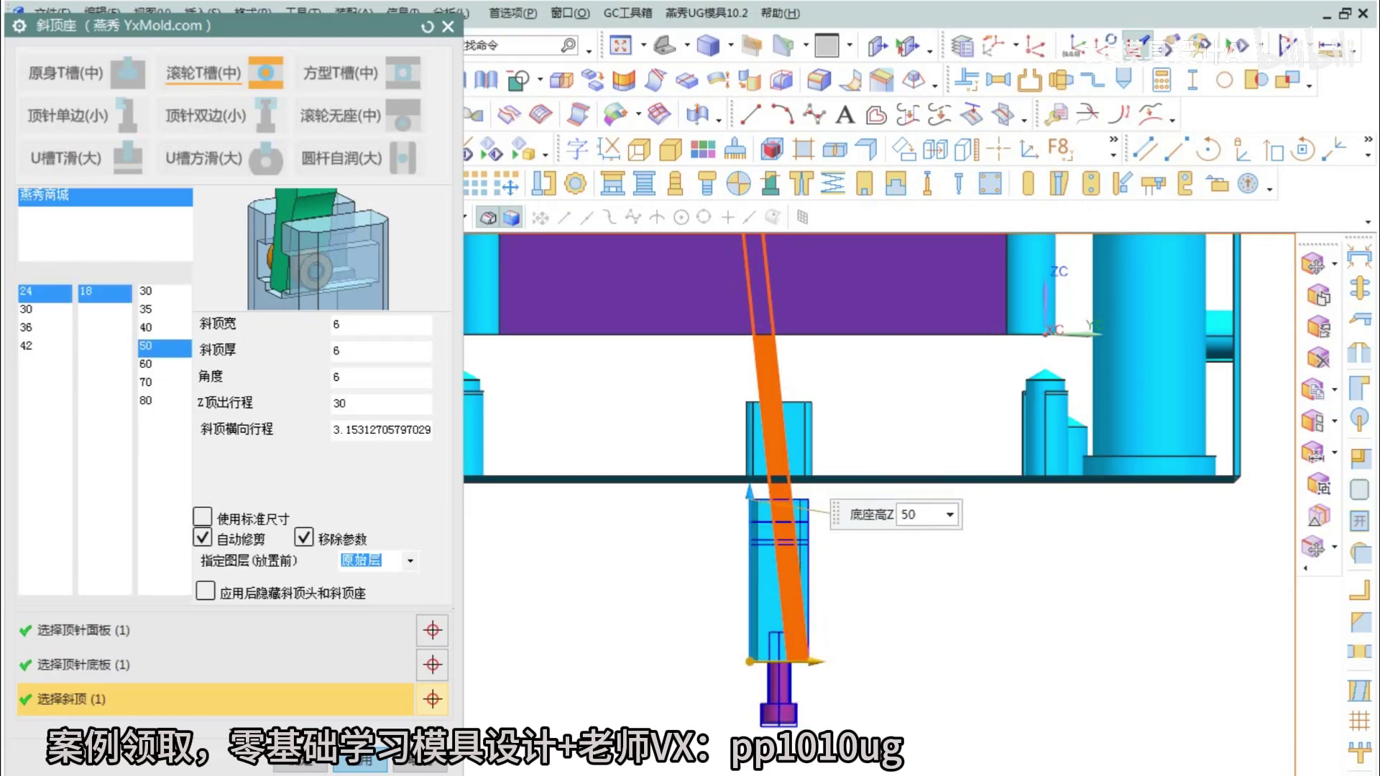
left_click(360, 763)
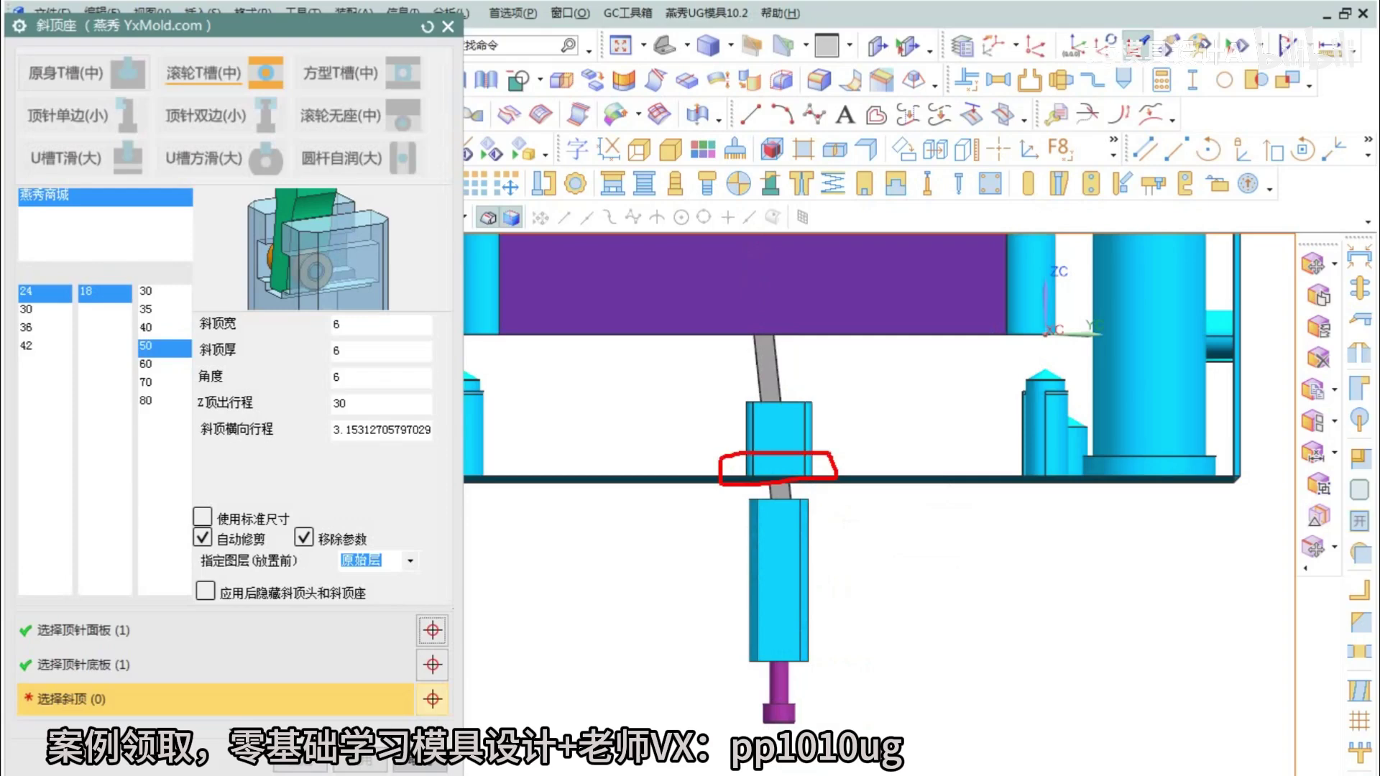
left_click_drag(743, 502, 958, 488)
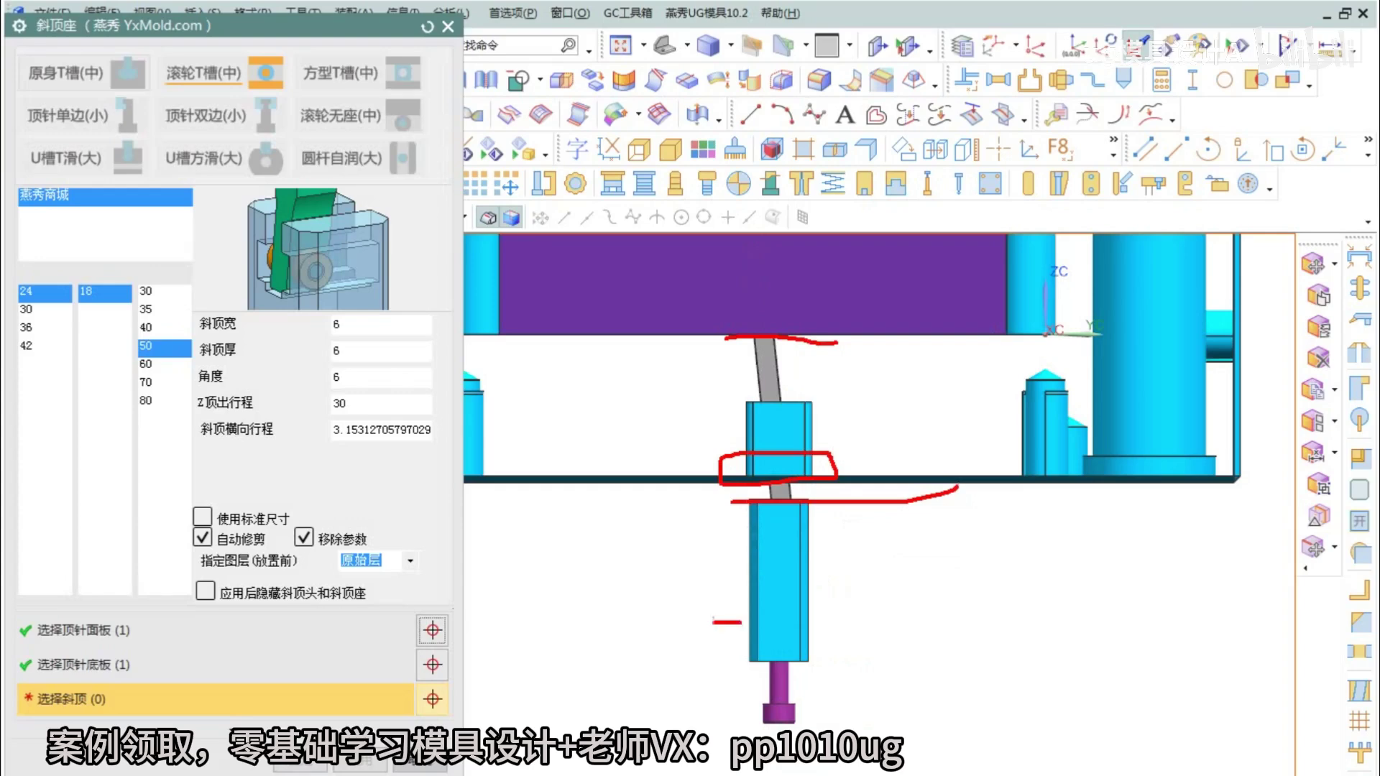
left_click_drag(740, 622, 936, 622)
left_click_drag(774, 396, 799, 610)
mouse_move(760, 589)
left_mouse_down()
mouse_move(769, 609)
mouse_move(823, 526)
left_mouse_up()
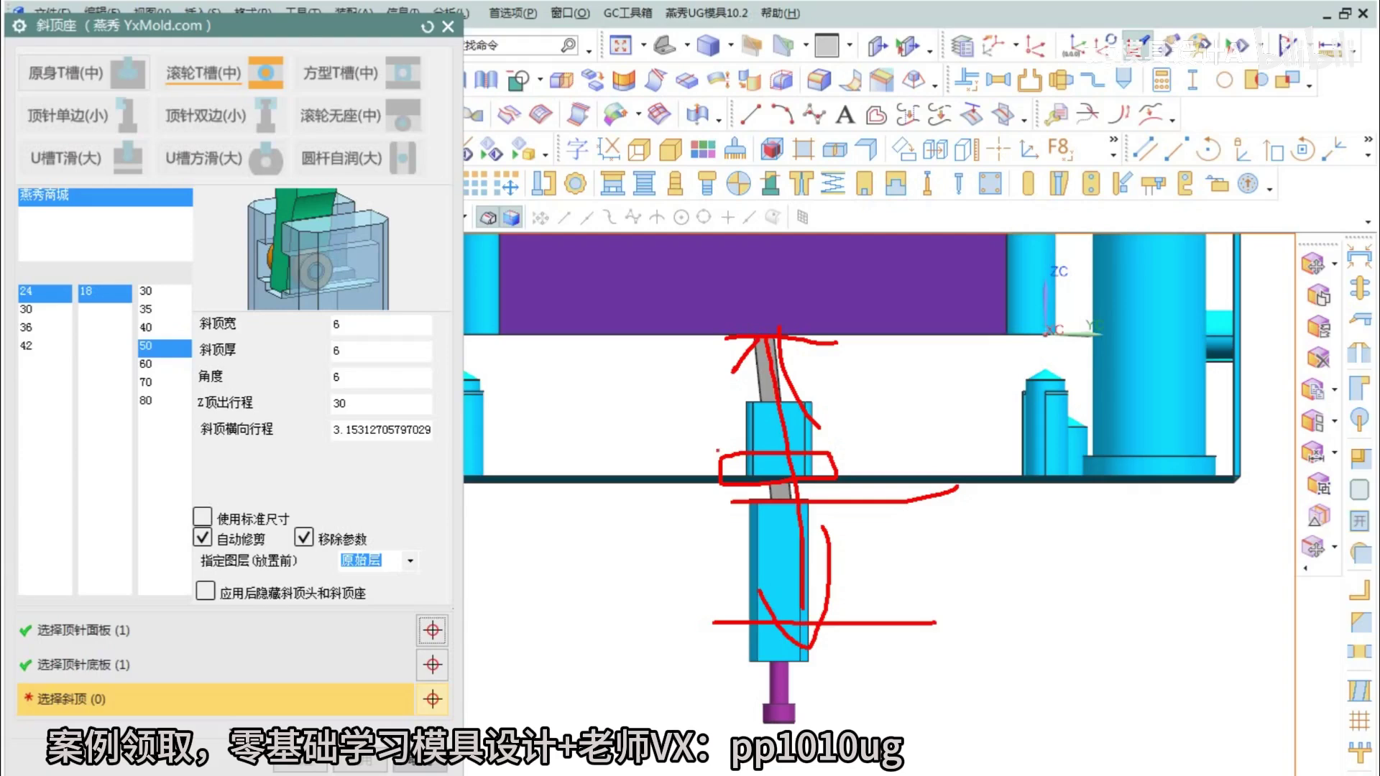
key("Escape")
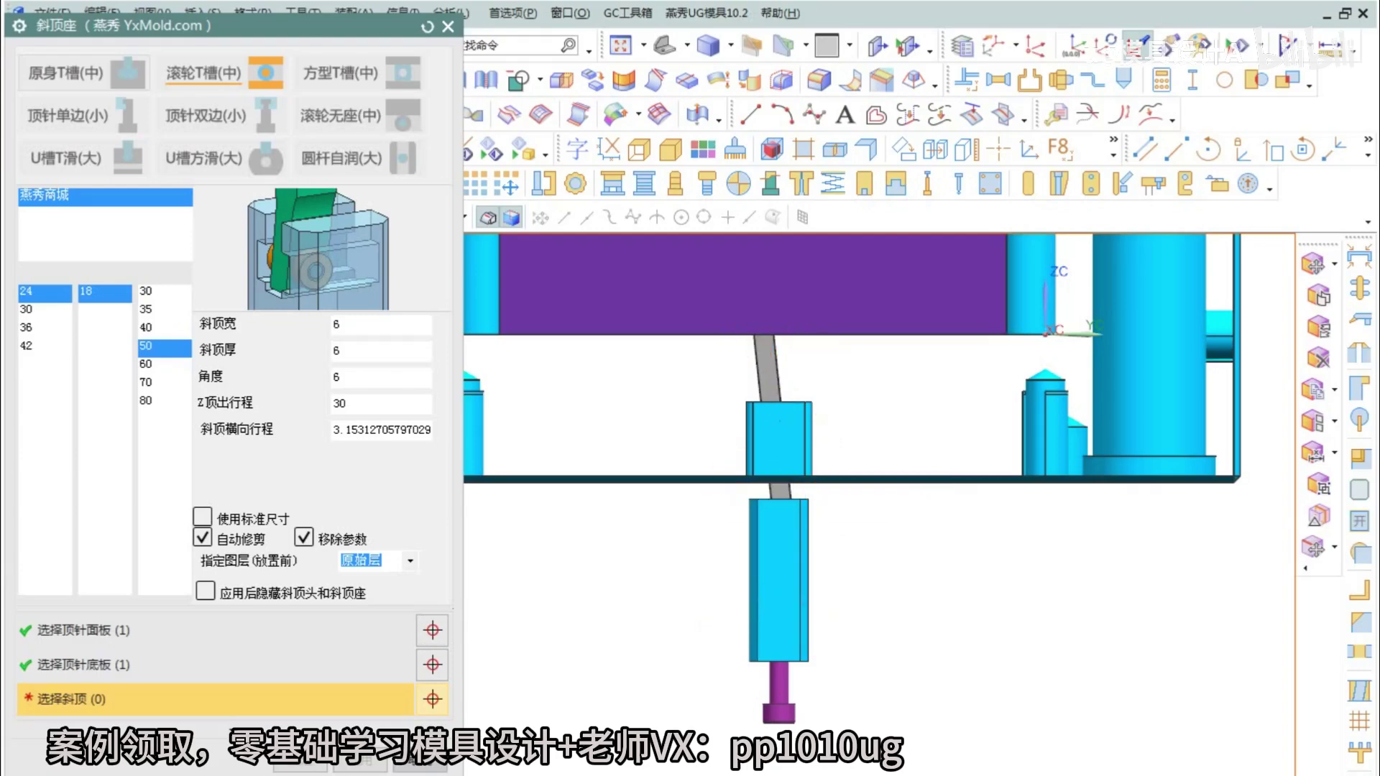
- Leave the lifter seat command and examine how both lifters and their rollers sit in the two seats
left_click(420, 763)
scroll(548, 633, "down", 1)
middle_click_drag(547, 632, 417, 647)
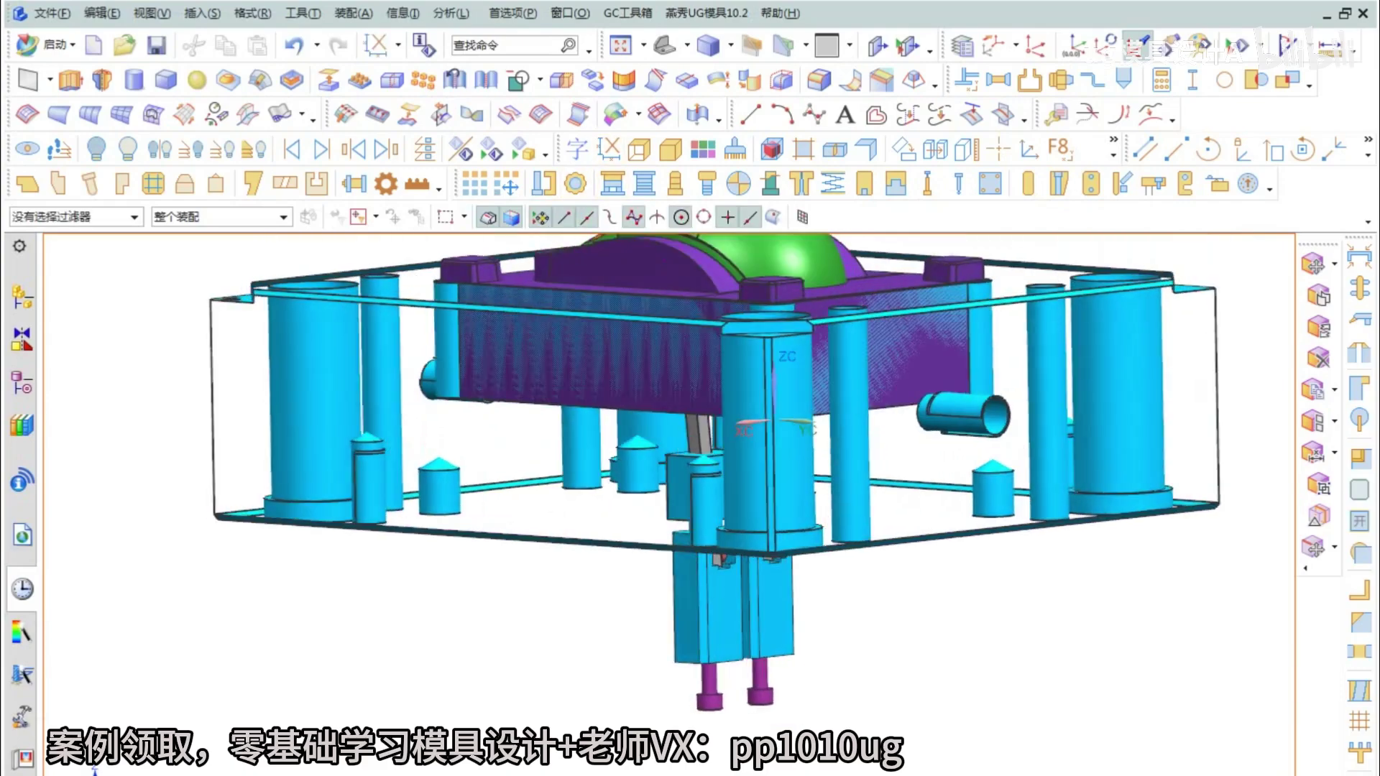
scroll(727, 559, "up", 3)
middle_click_drag(727, 559, 597, 582)
key("F8")
scroll(665, 486, "up", 5)
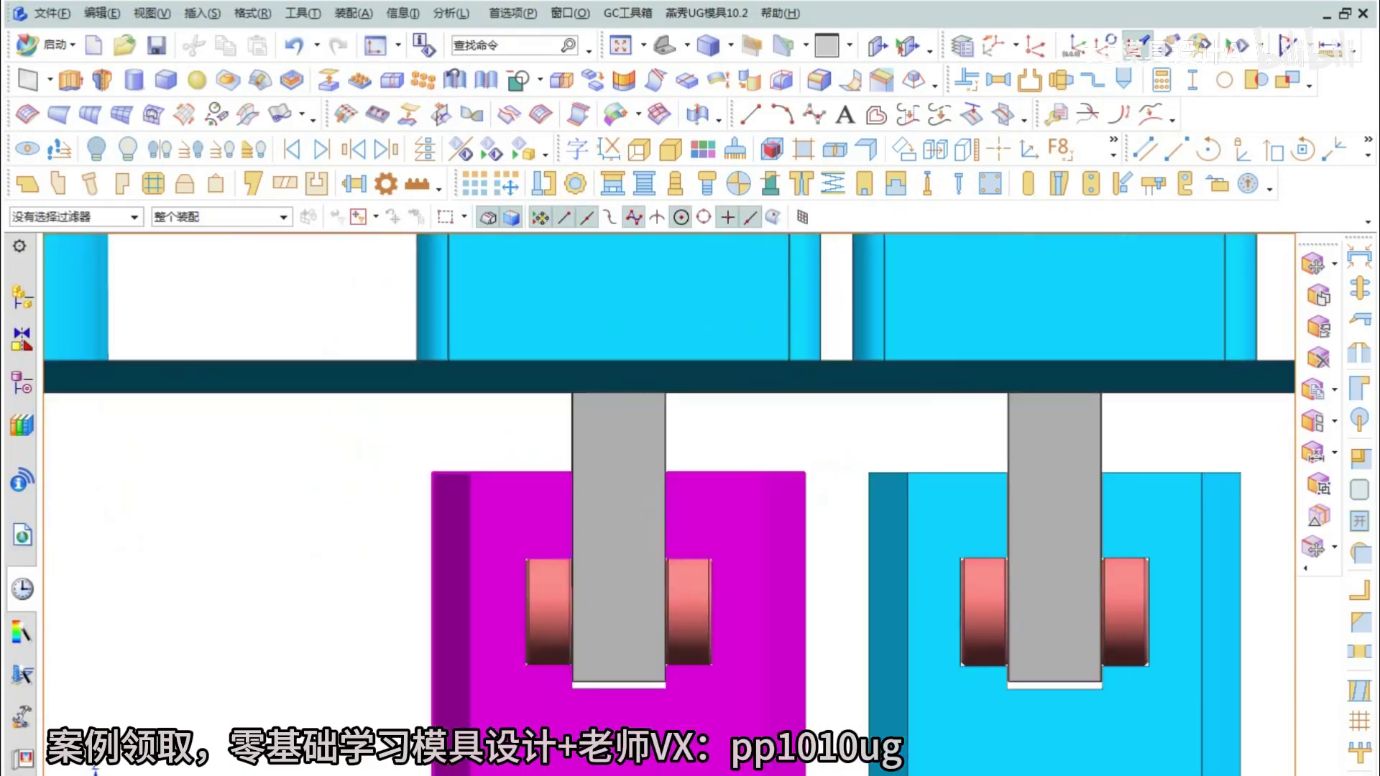
scroll(679, 632, "down", 6)
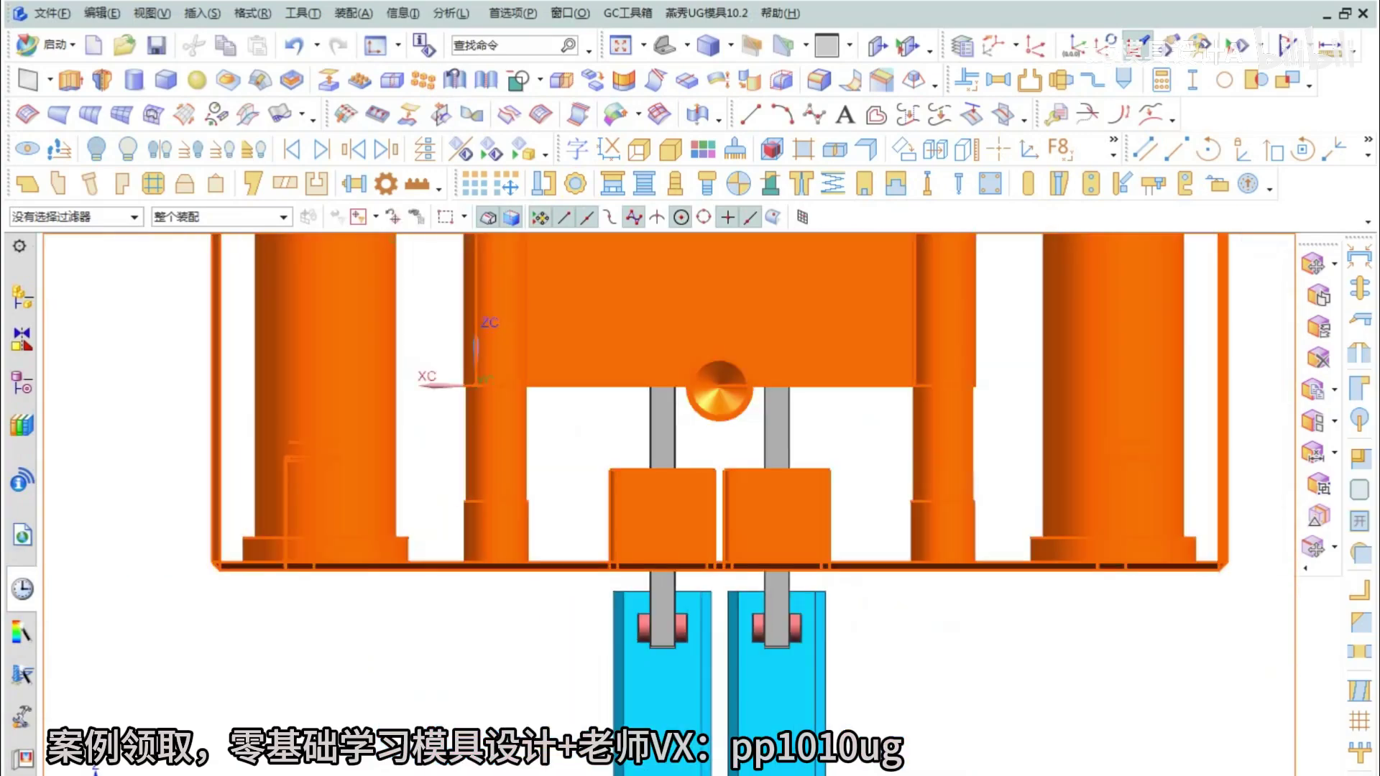
- Isolate the B plate to expose the two lifter seat pockets in its underside
key("ctrl+b")
key("ctrl+shift+b")
middle_click_drag(719, 460, 709, 366)
scroll(657, 464, "up", 4)
scroll(640, 467, "down", 6)
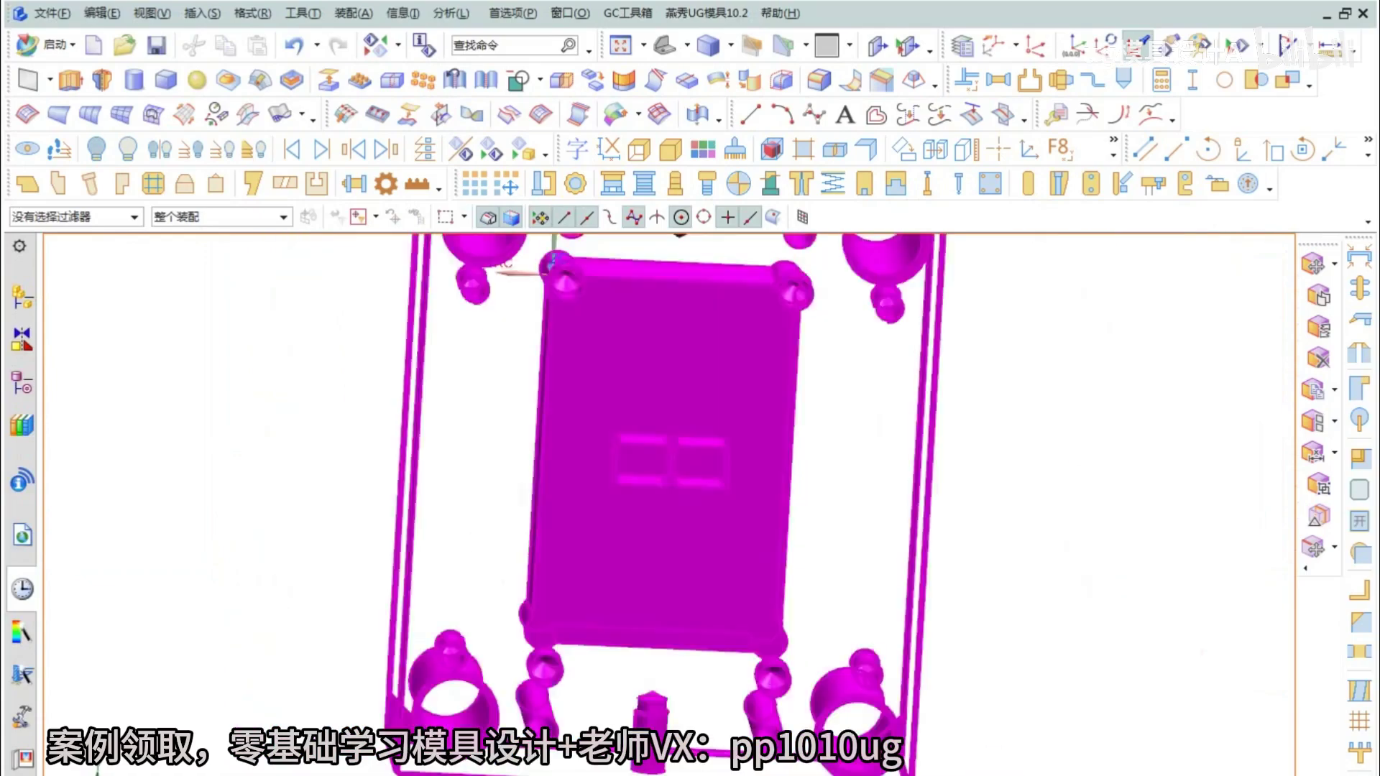
- Bring the two lifters back into view alongside the isolated B plate
middle_click_drag(666, 424, 666, 589)
key("ctrl+shift+k")
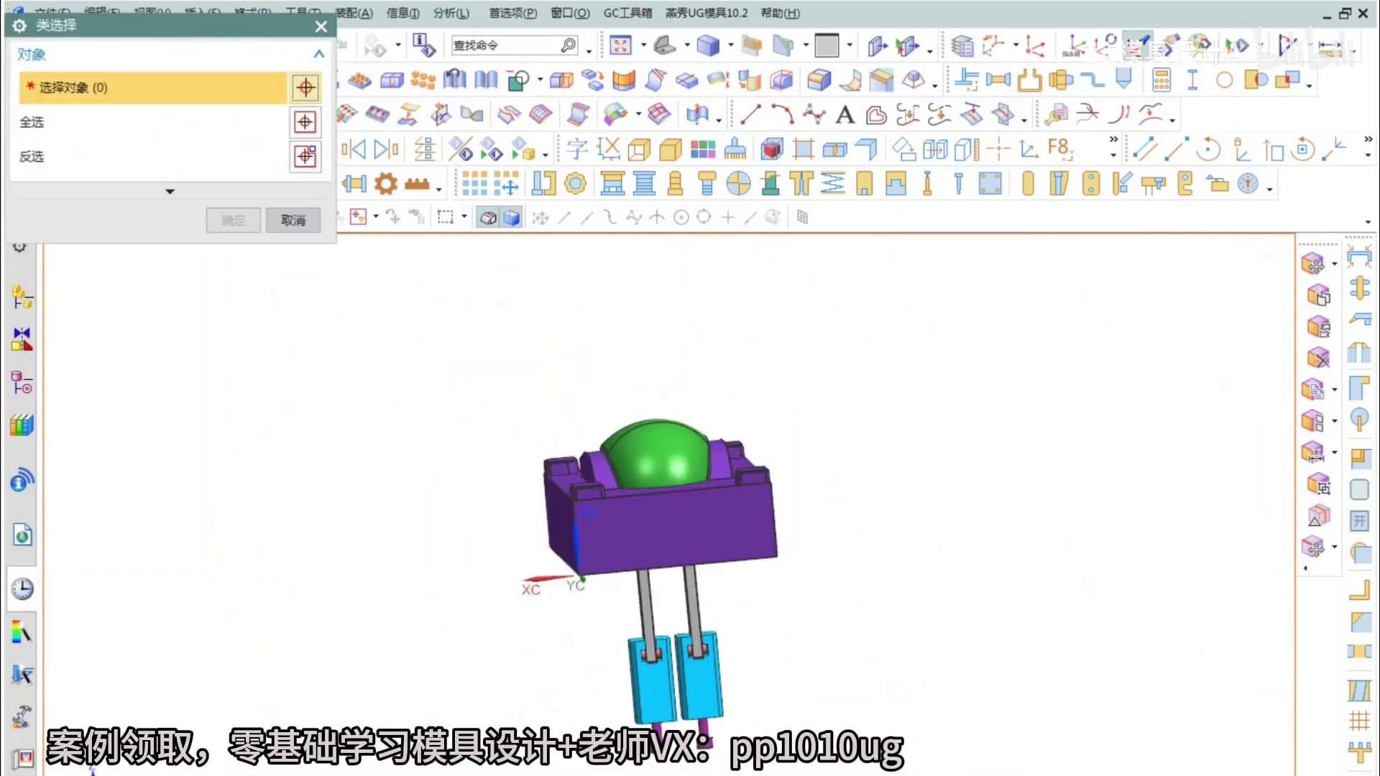
left_click(612, 611)
middle_click(613, 611)
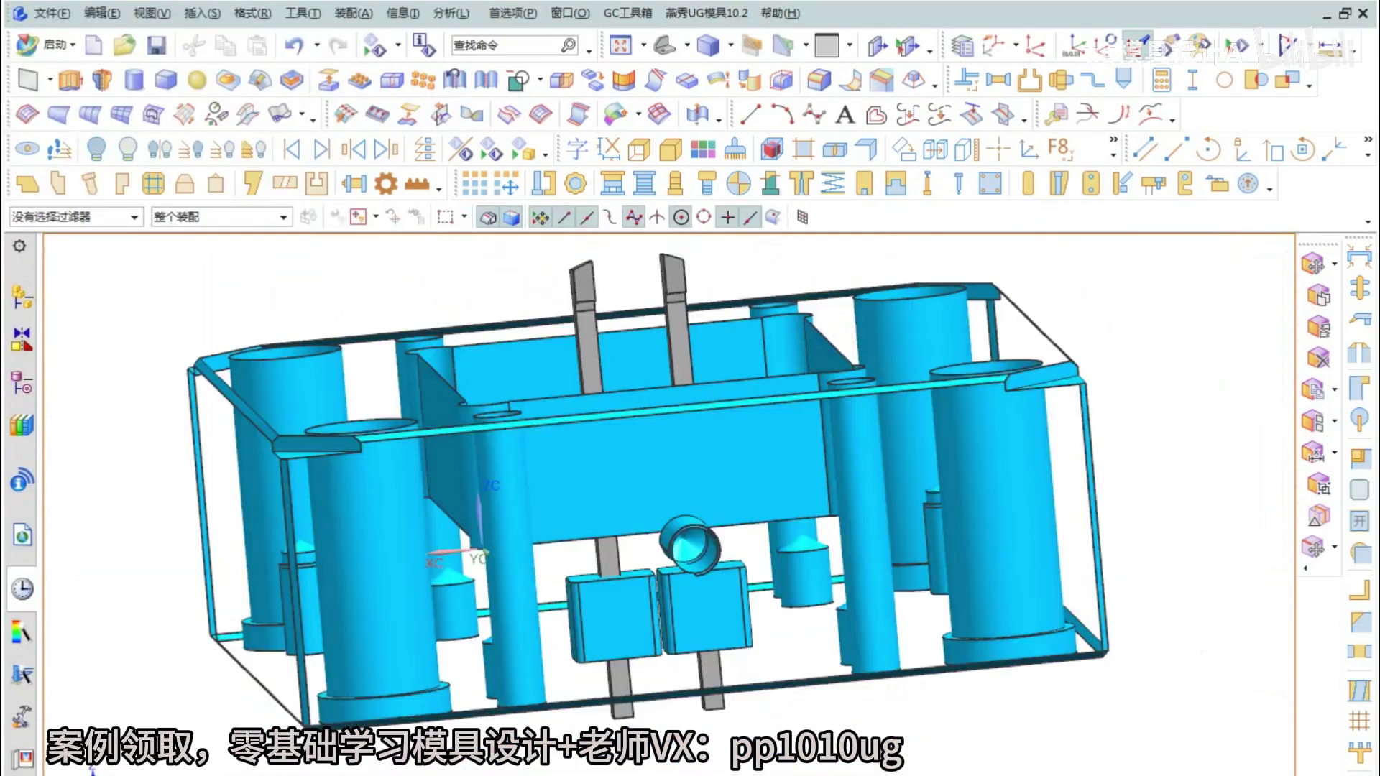
- Subtract both lifters from the B plate, keeping the lifters as tool bodies
middle_click_drag(690, 503, 734, 502)
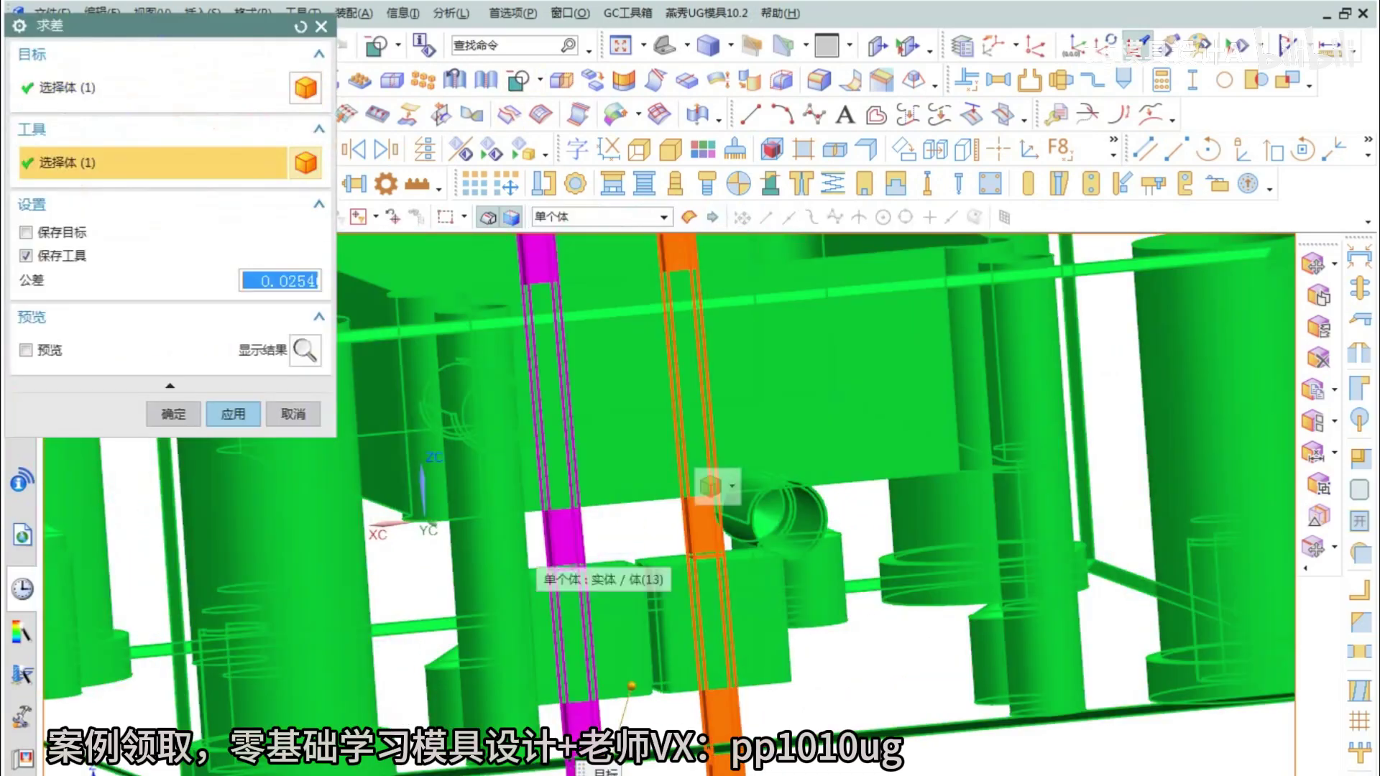
left_click(550, 546)
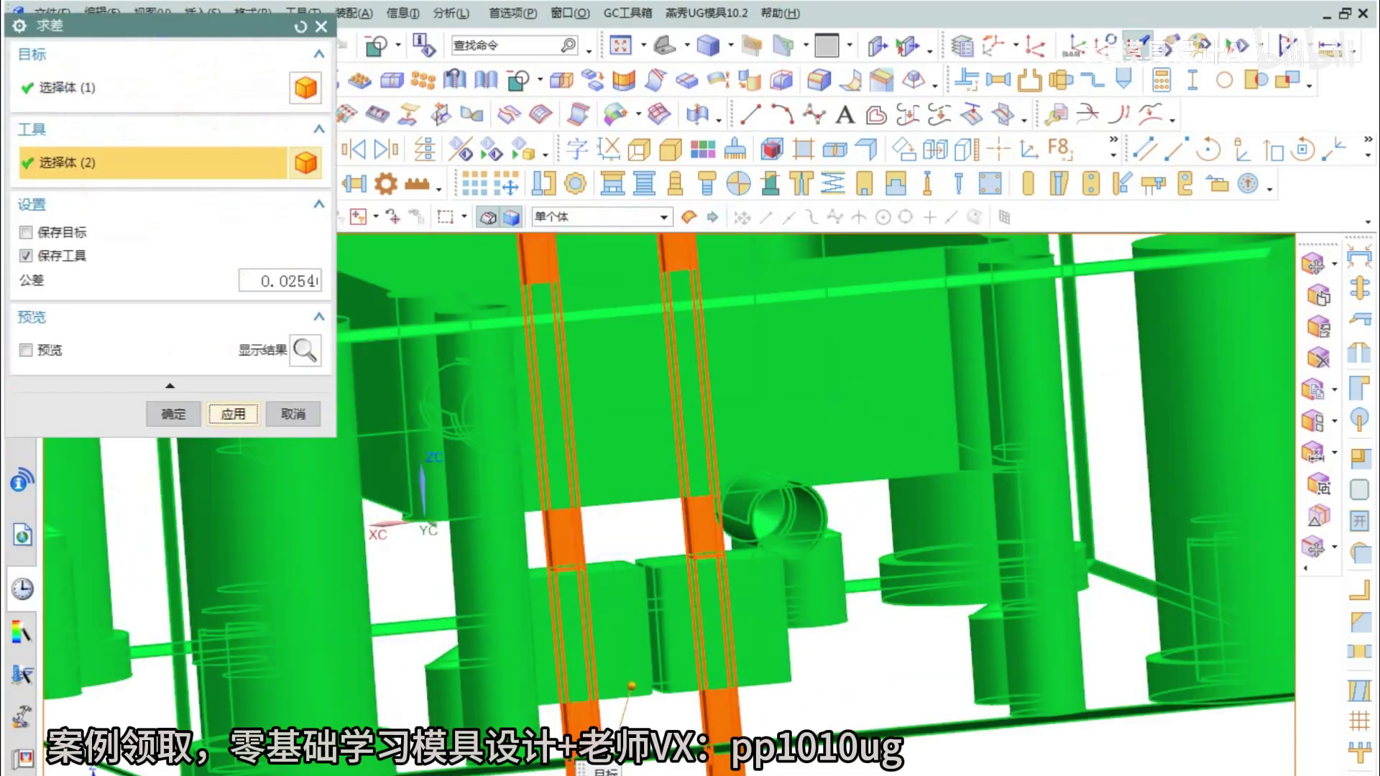
key("Return")
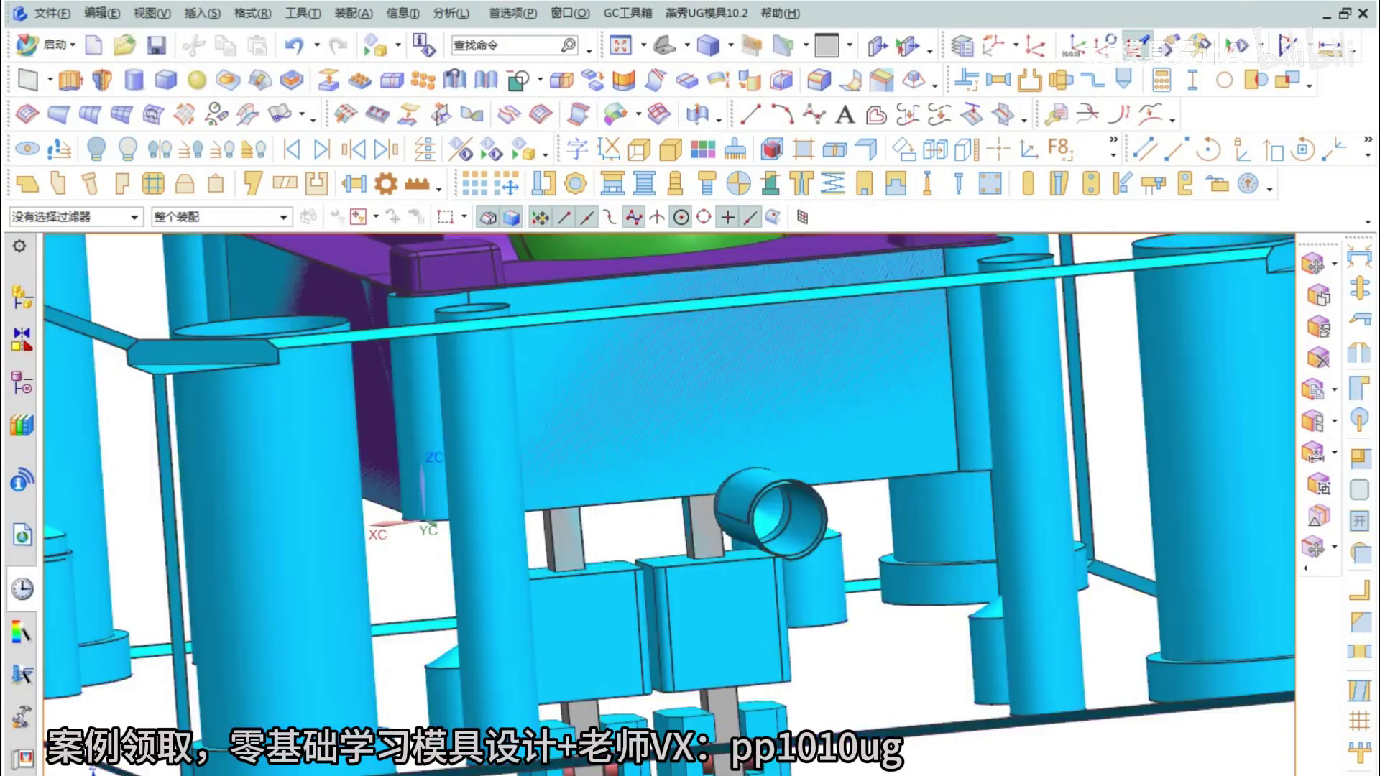
- Isolate the B plate to expose the two square lifter holes in its pocket floor
middle_click_drag(603, 550, 575, 474)
scroll(575, 474, "up", 5)
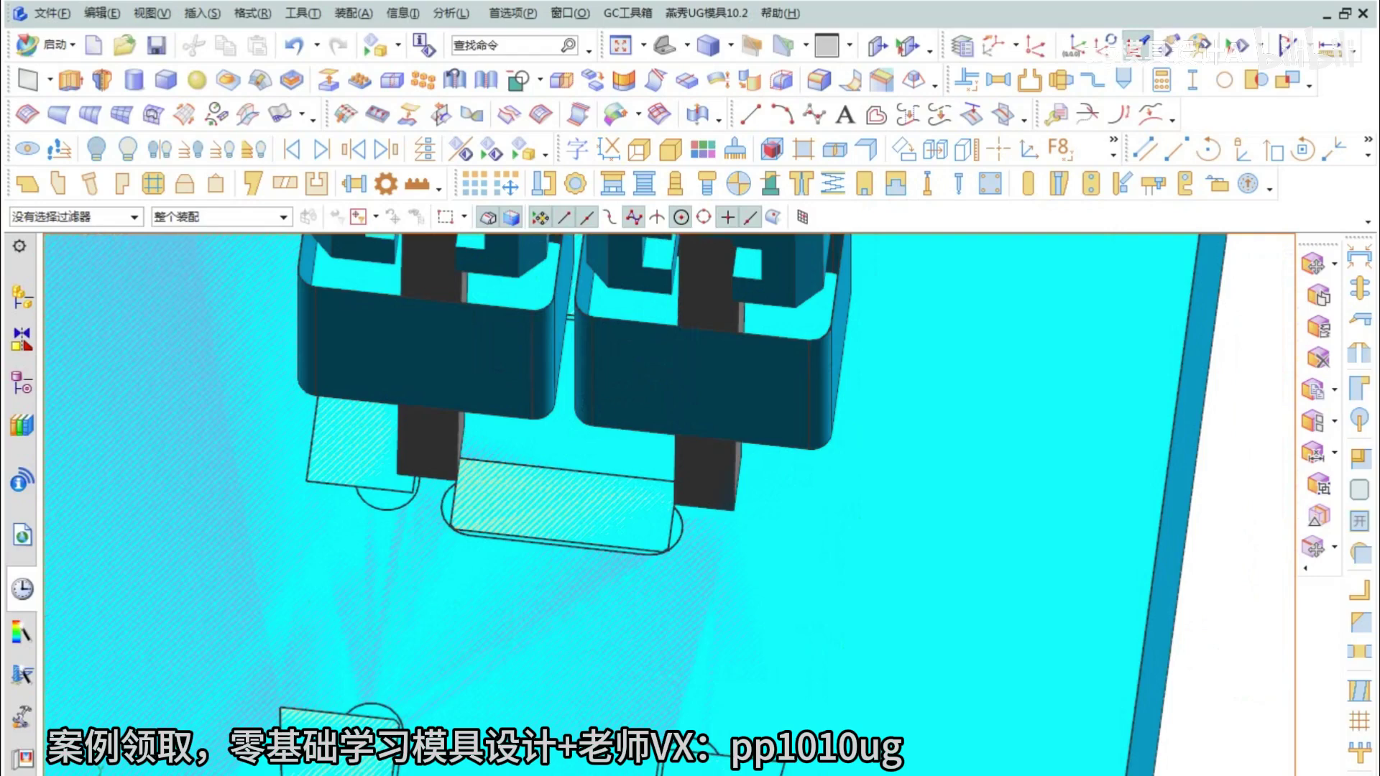
scroll(640, 431, "down", 5)
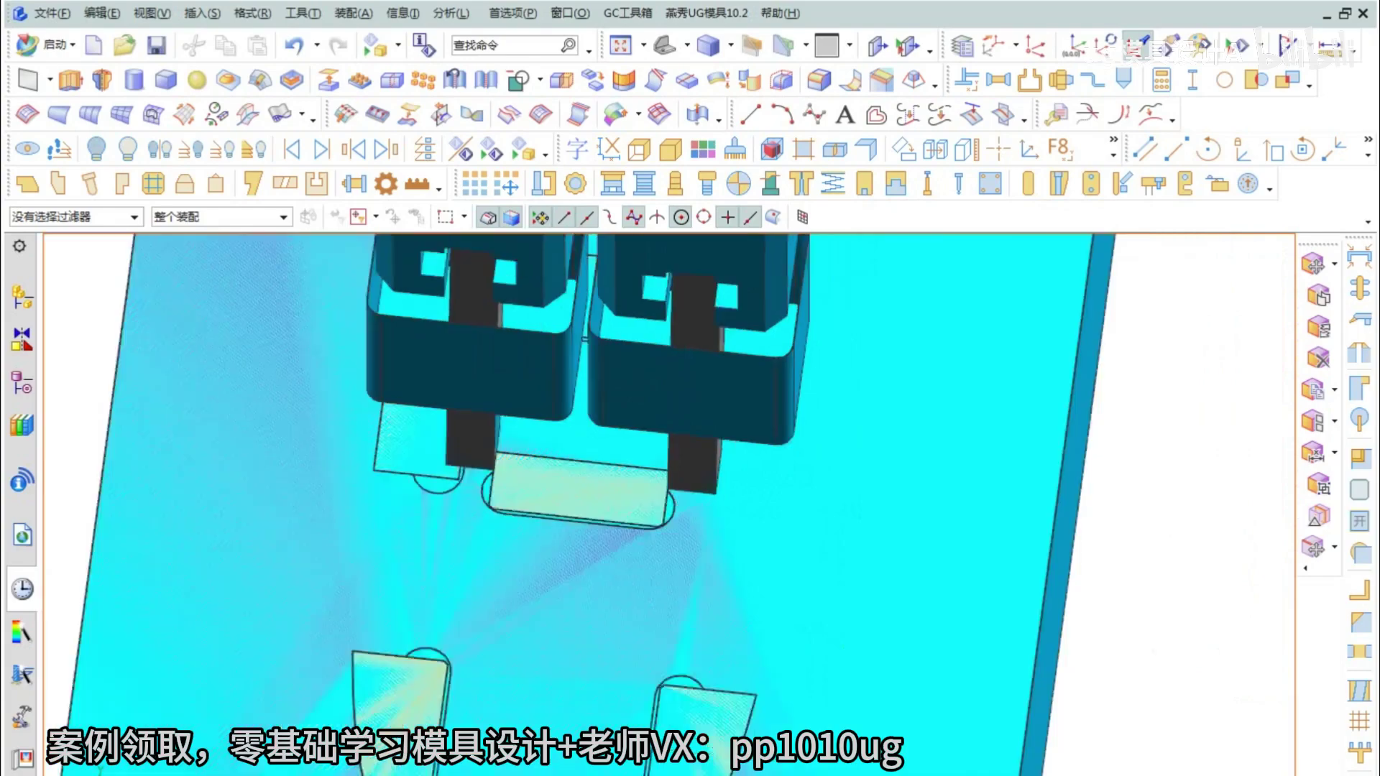
key("ctrl+shift+b")
middle_click_drag(640, 431, 655, 514)
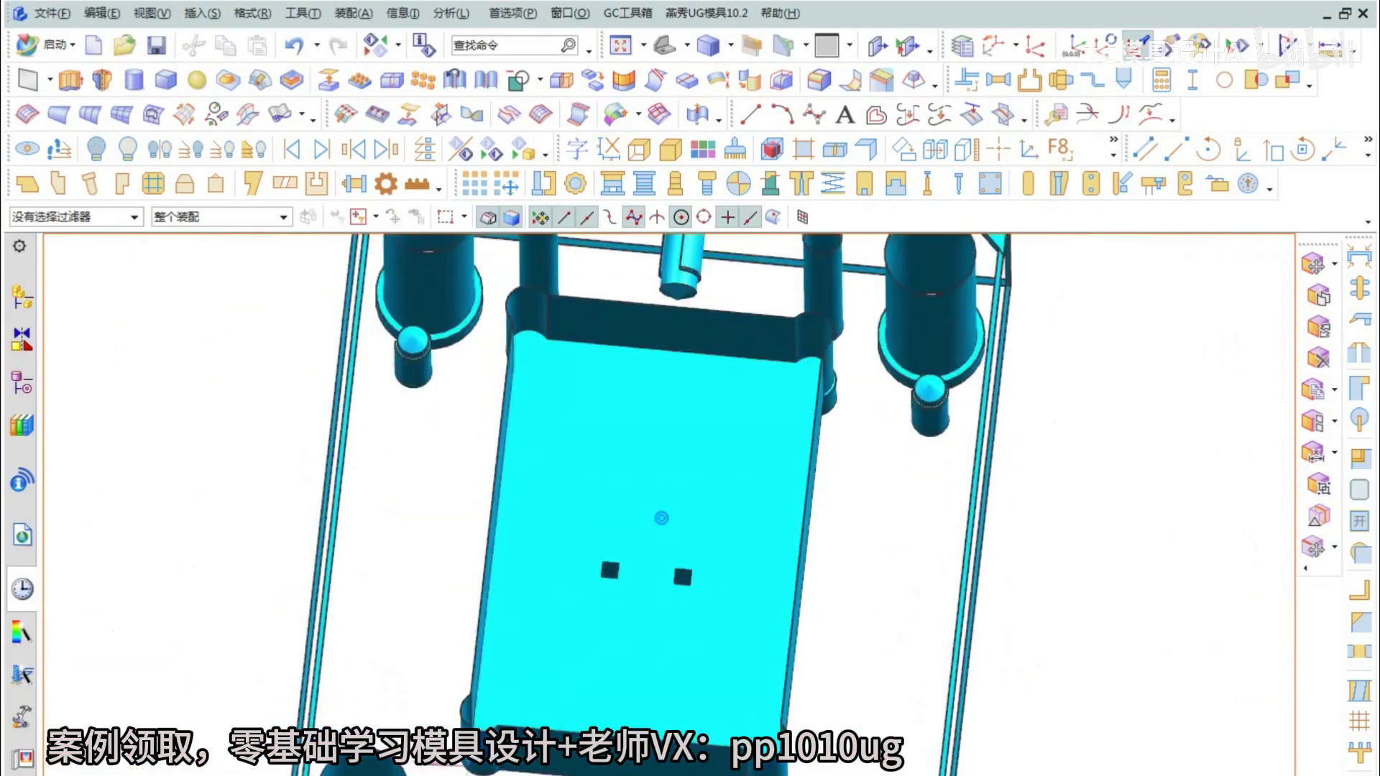
scroll(640, 516, "up", 4)
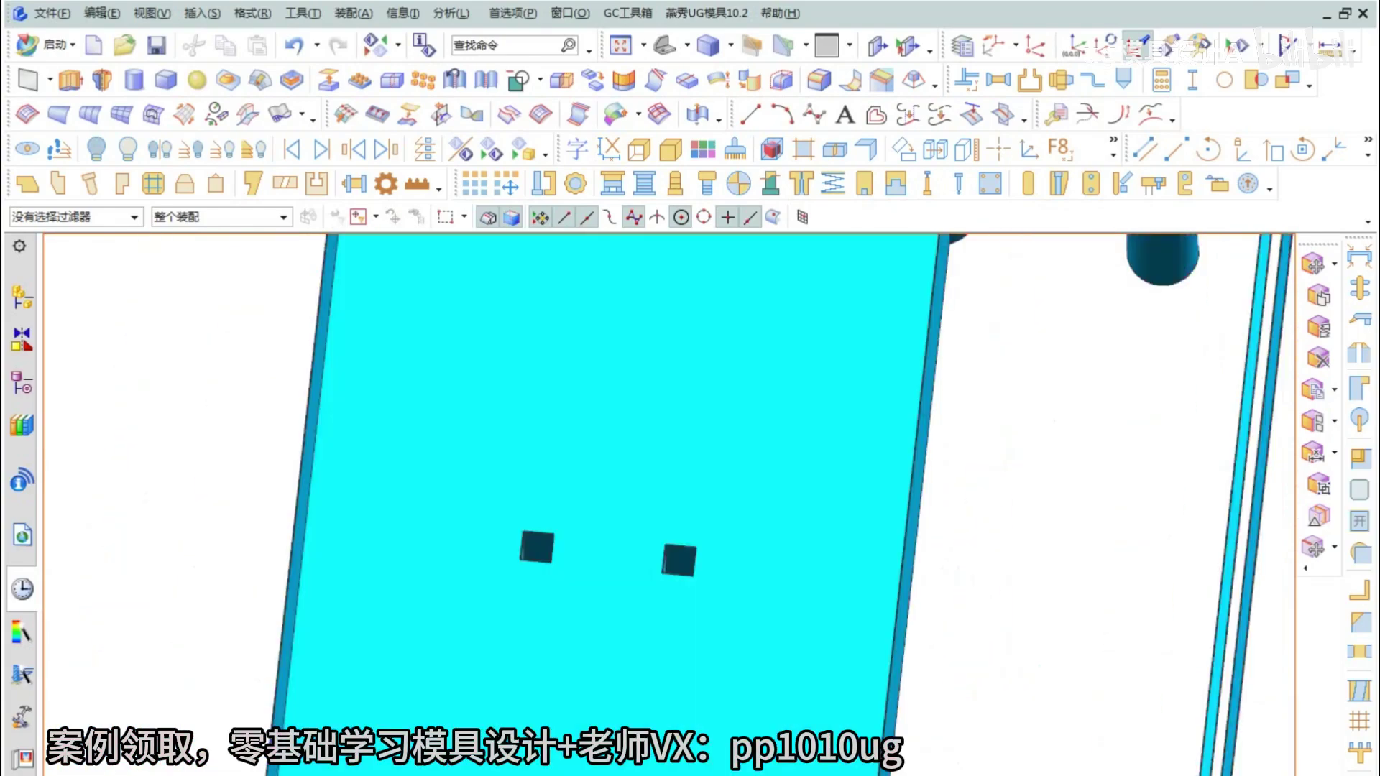
- Add drilled lifter clearances with 0.5 mm edge relief to both square lifter holes in the B plate's pocket floor
left_click(1359, 690)
scroll(674, 560, "up", 4)
left_click(673, 560)
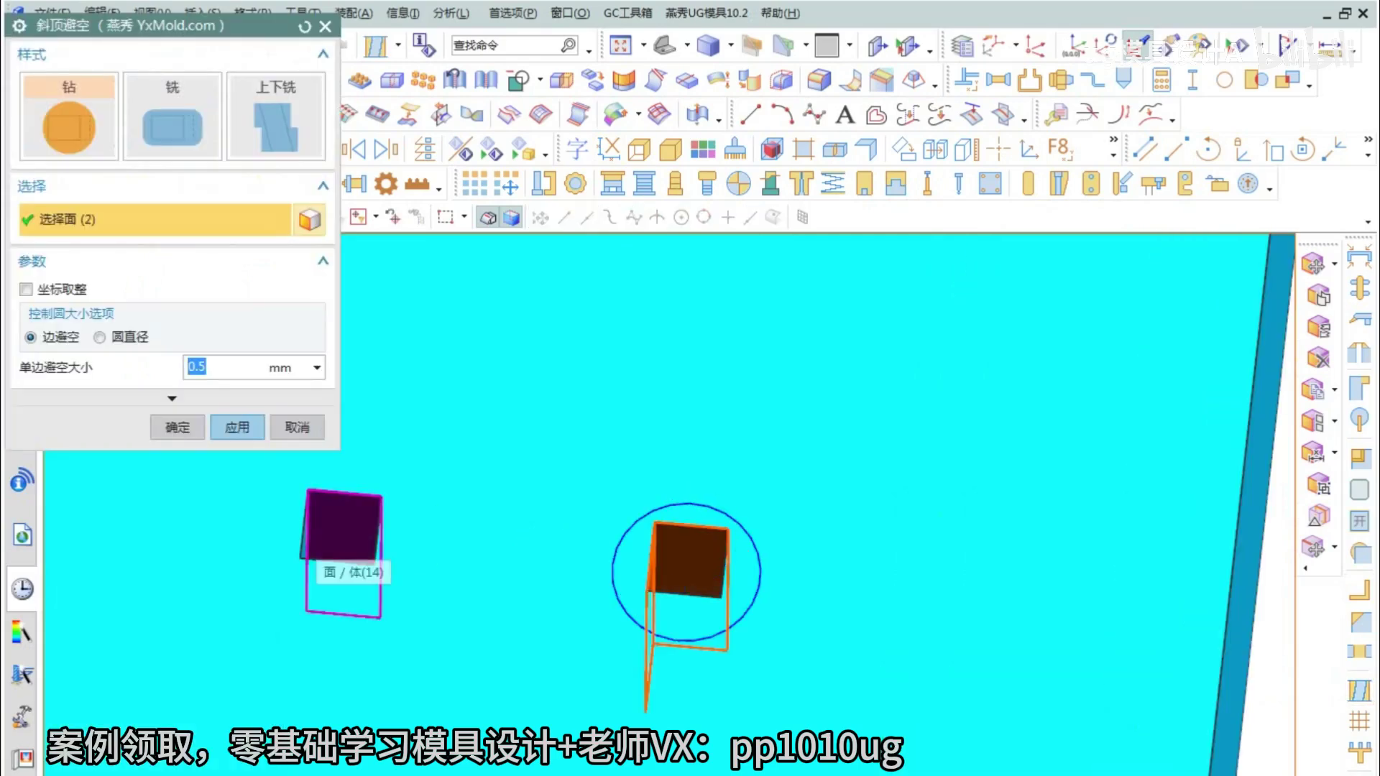
left_click(237, 427)
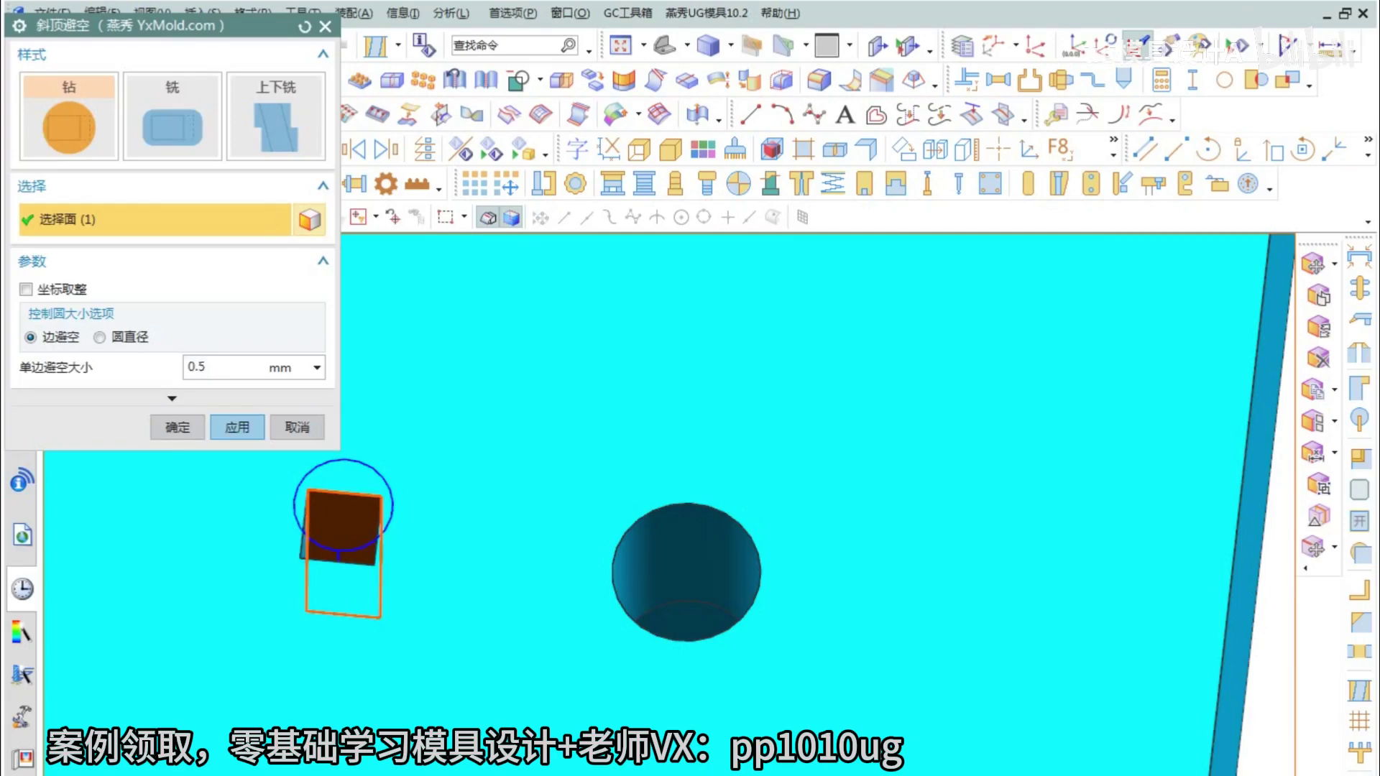
left_click(237, 427)
key("Escape")
- Bring the hidden insert, lifters and seats back into view and check the drilled clearances above the seats from the side
scroll(445, 535, "down", 8)
key("ctrl+shift+u")
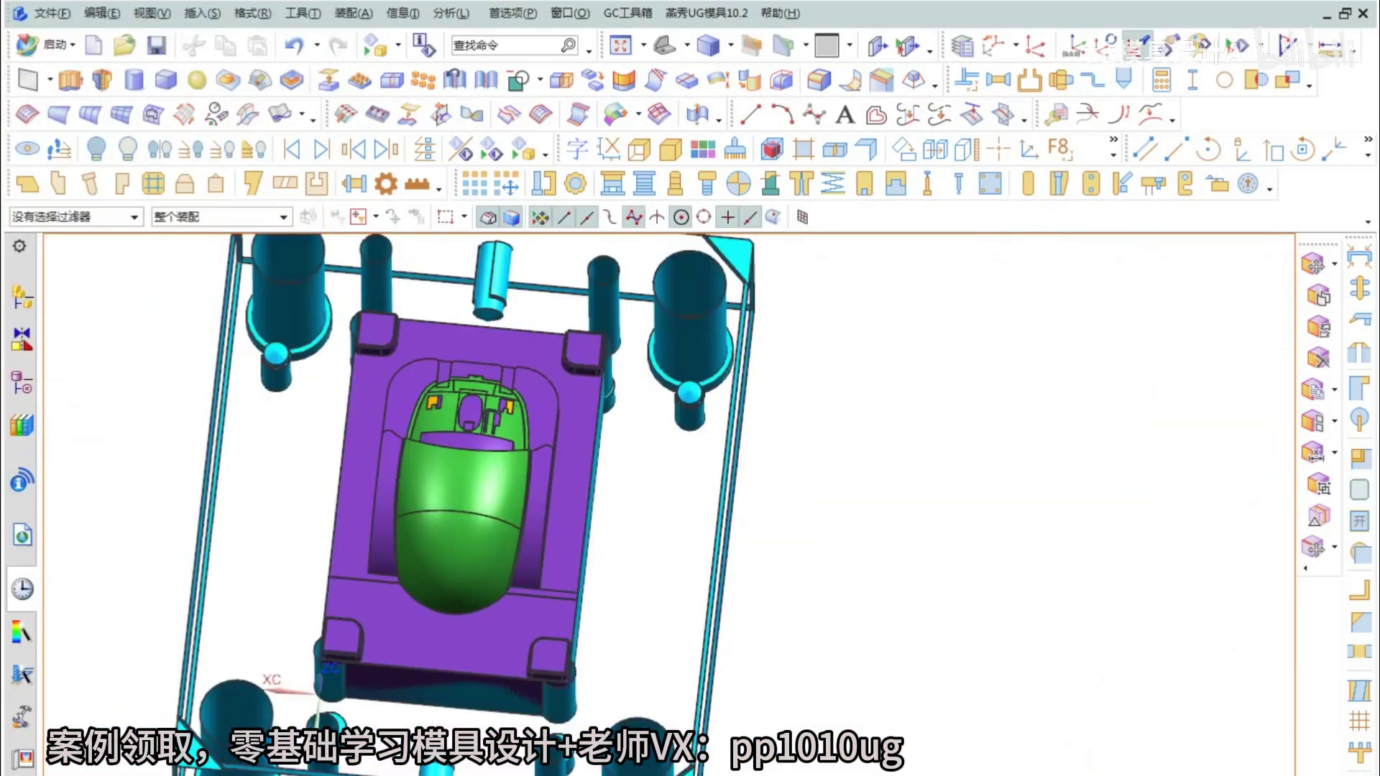
middle_click_drag(568, 690, 589, 459)
scroll(560, 632, "up", 5)
middle_click_drag(561, 575, 568, 611)
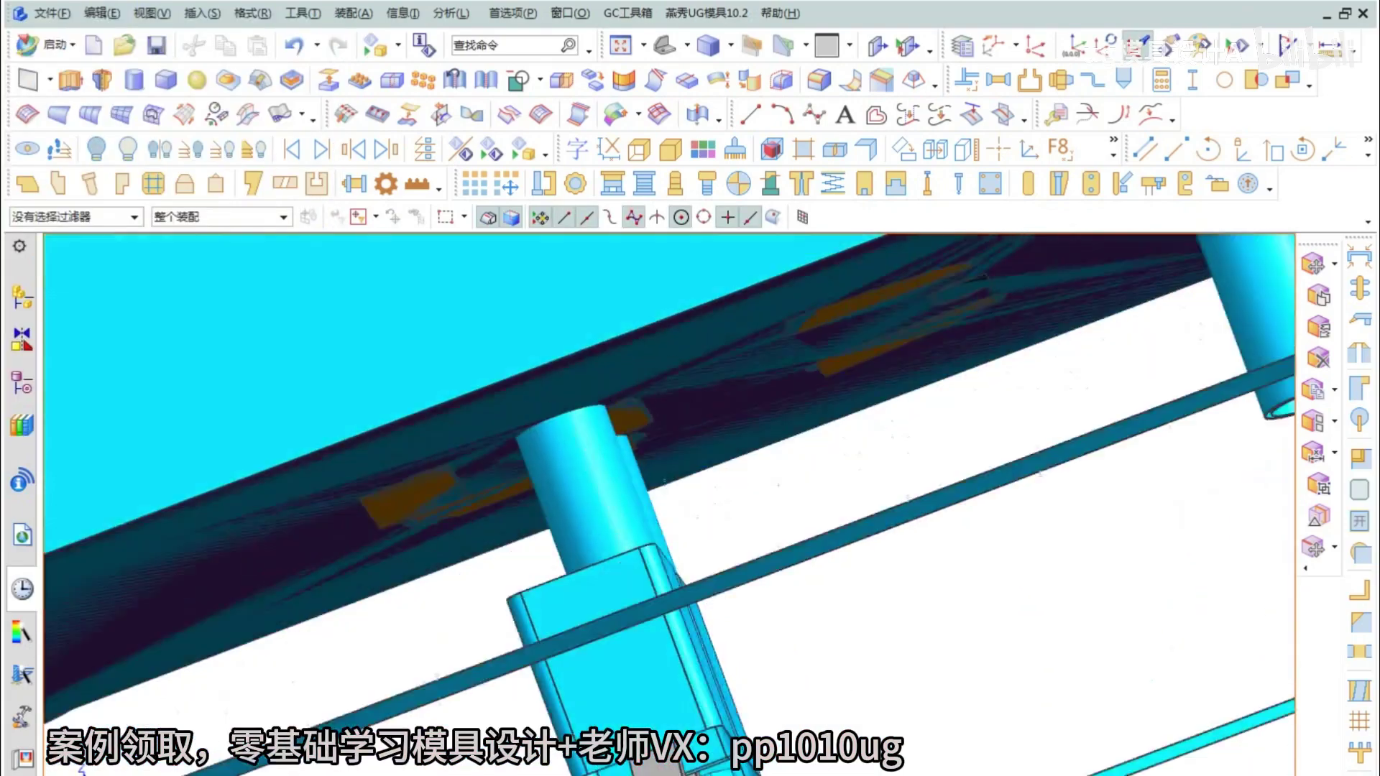
middle_click_drag(567, 531, 611, 575)
scroll(614, 489, "down", 3)
middle_click_drag(614, 489, 618, 517)
key("F8")
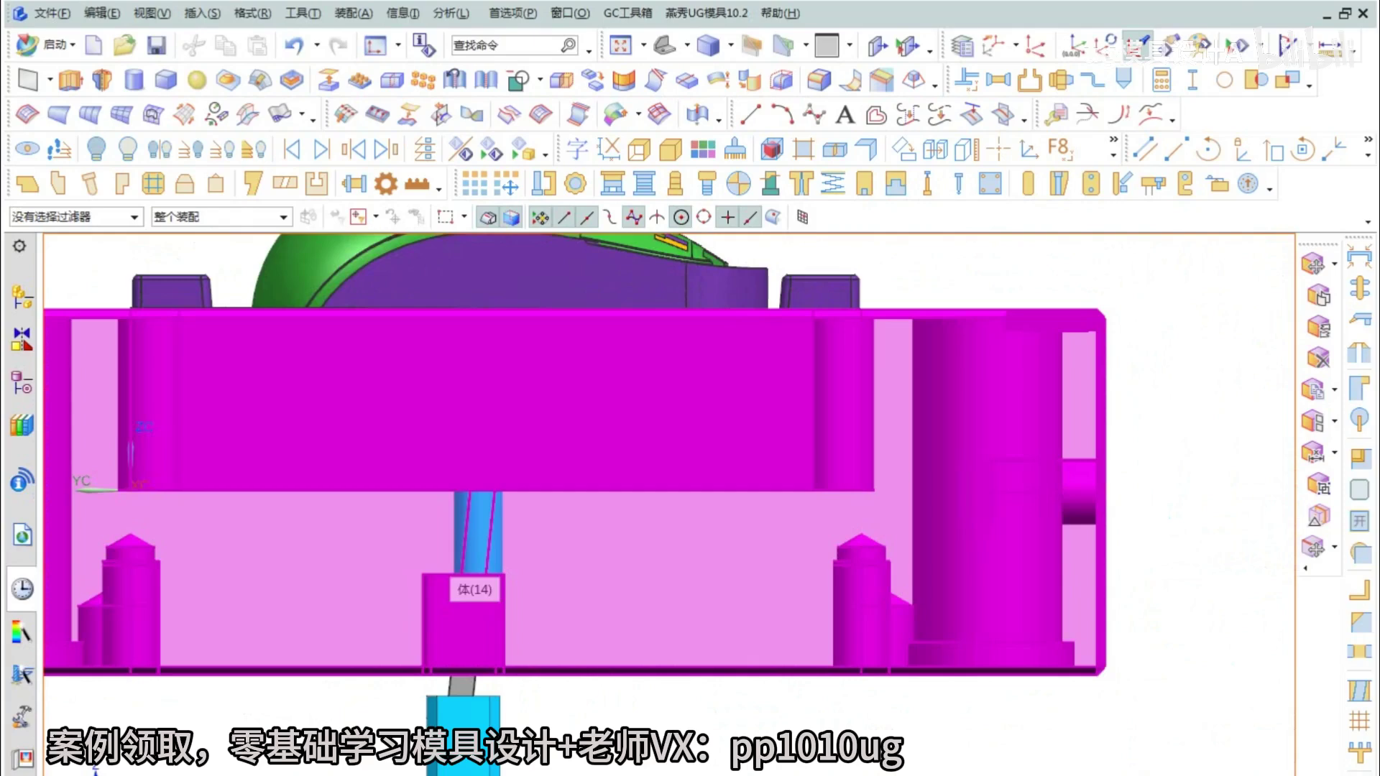
- Examine the complete B plate assembly from the side and underneath, including how both lifter seats line up below the insert
scroll(632, 459, "down", 3)
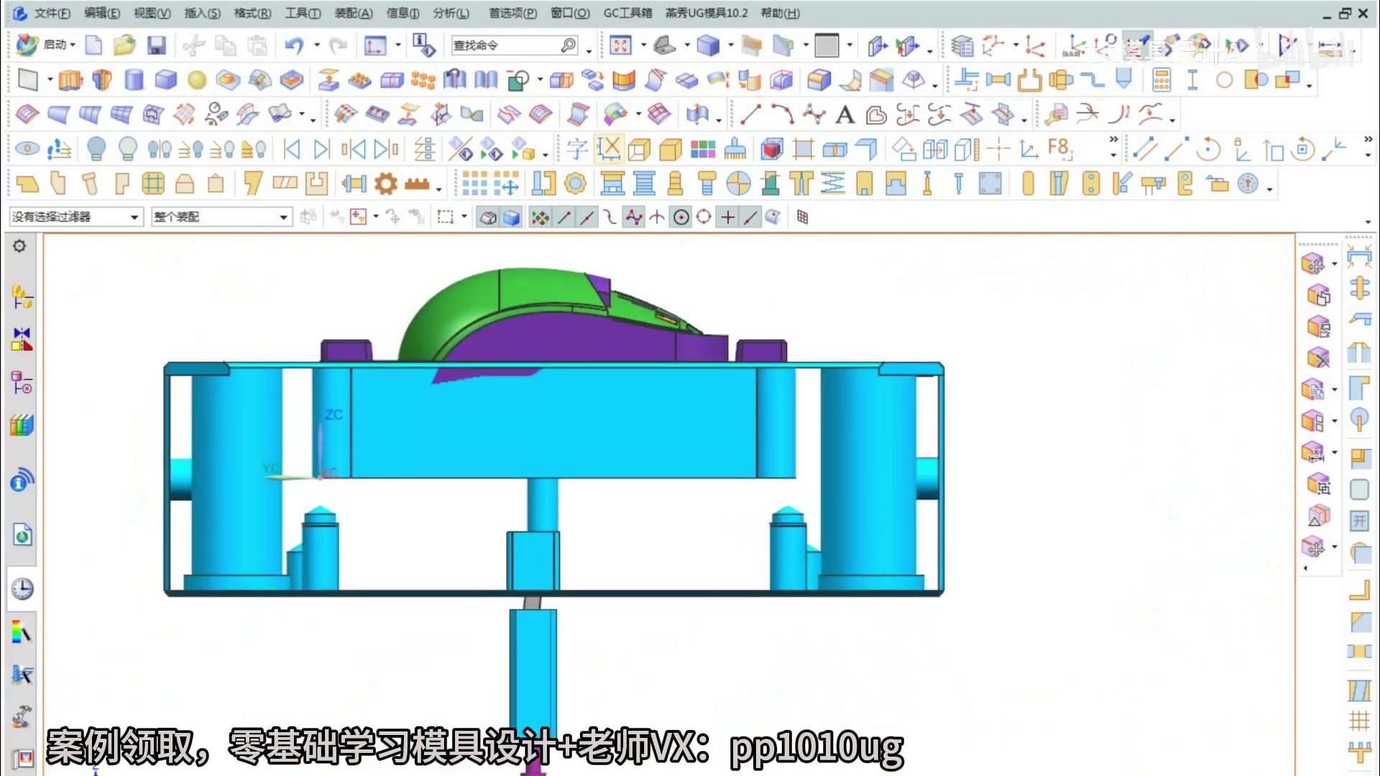
scroll(602, 474, "down", 2)
middle_click_drag(602, 474, 555, 343)
middle_click_drag(554, 343, 500, 262, "shift")
right_click(867, 329)
left_click(924, 367)
scroll(550, 532, "down", 1)
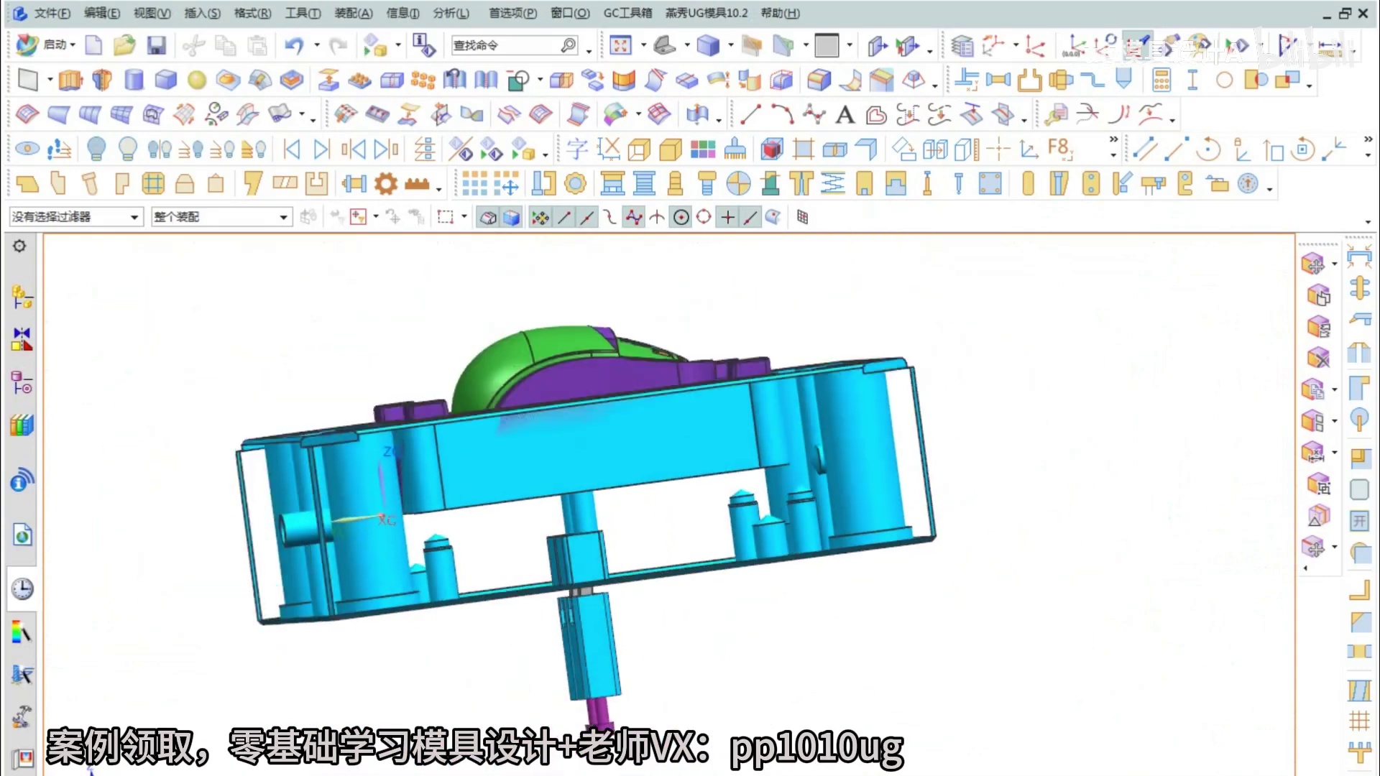
middle_click_drag(550, 496, 518, 467)
right_click(931, 356)
left_click(970, 394)
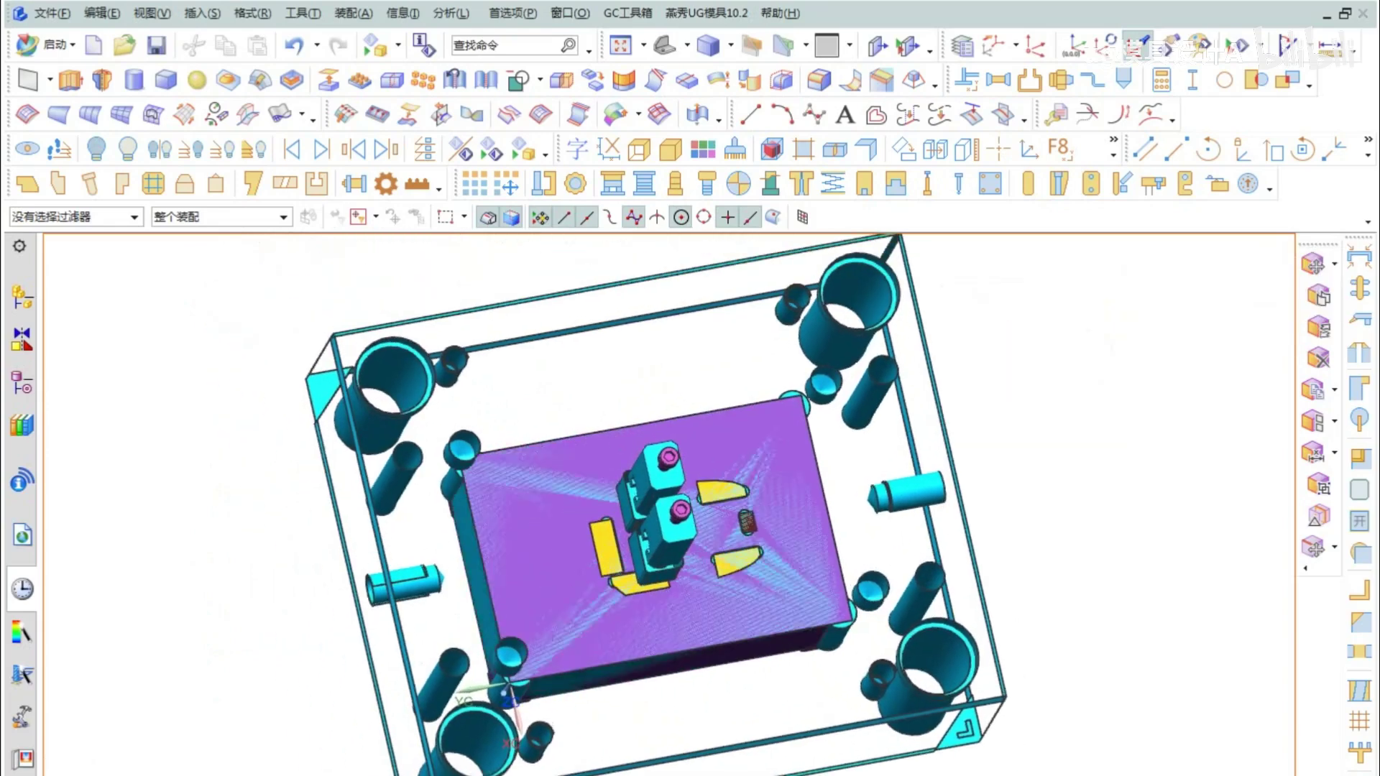